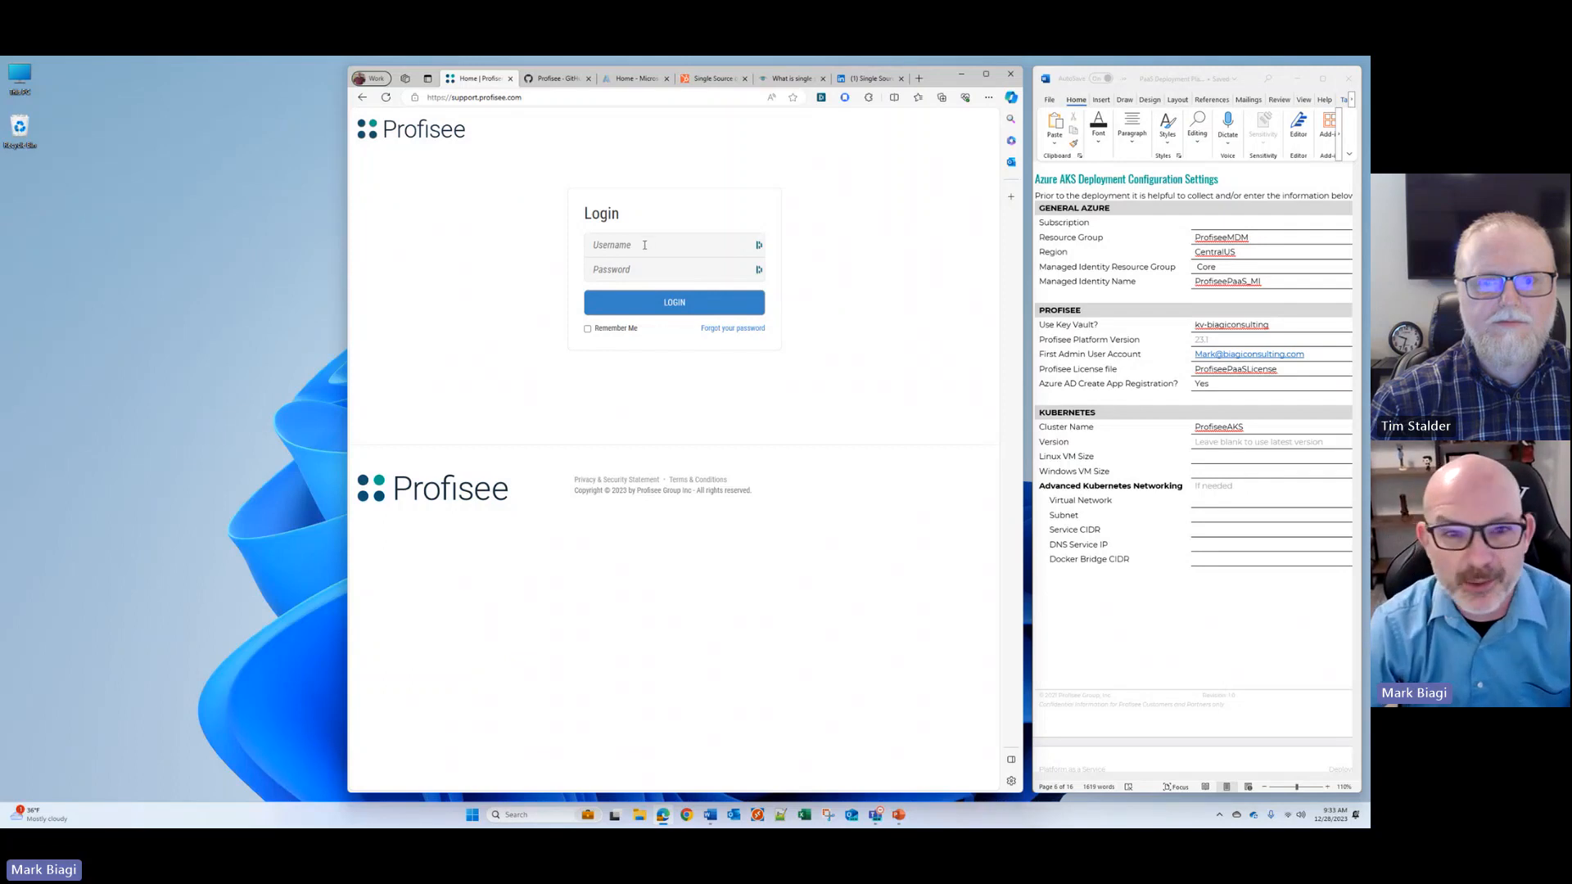
Step: Log in to the Profisee support site with the saved username and account password
left_click(644, 244)
left_click(659, 301)
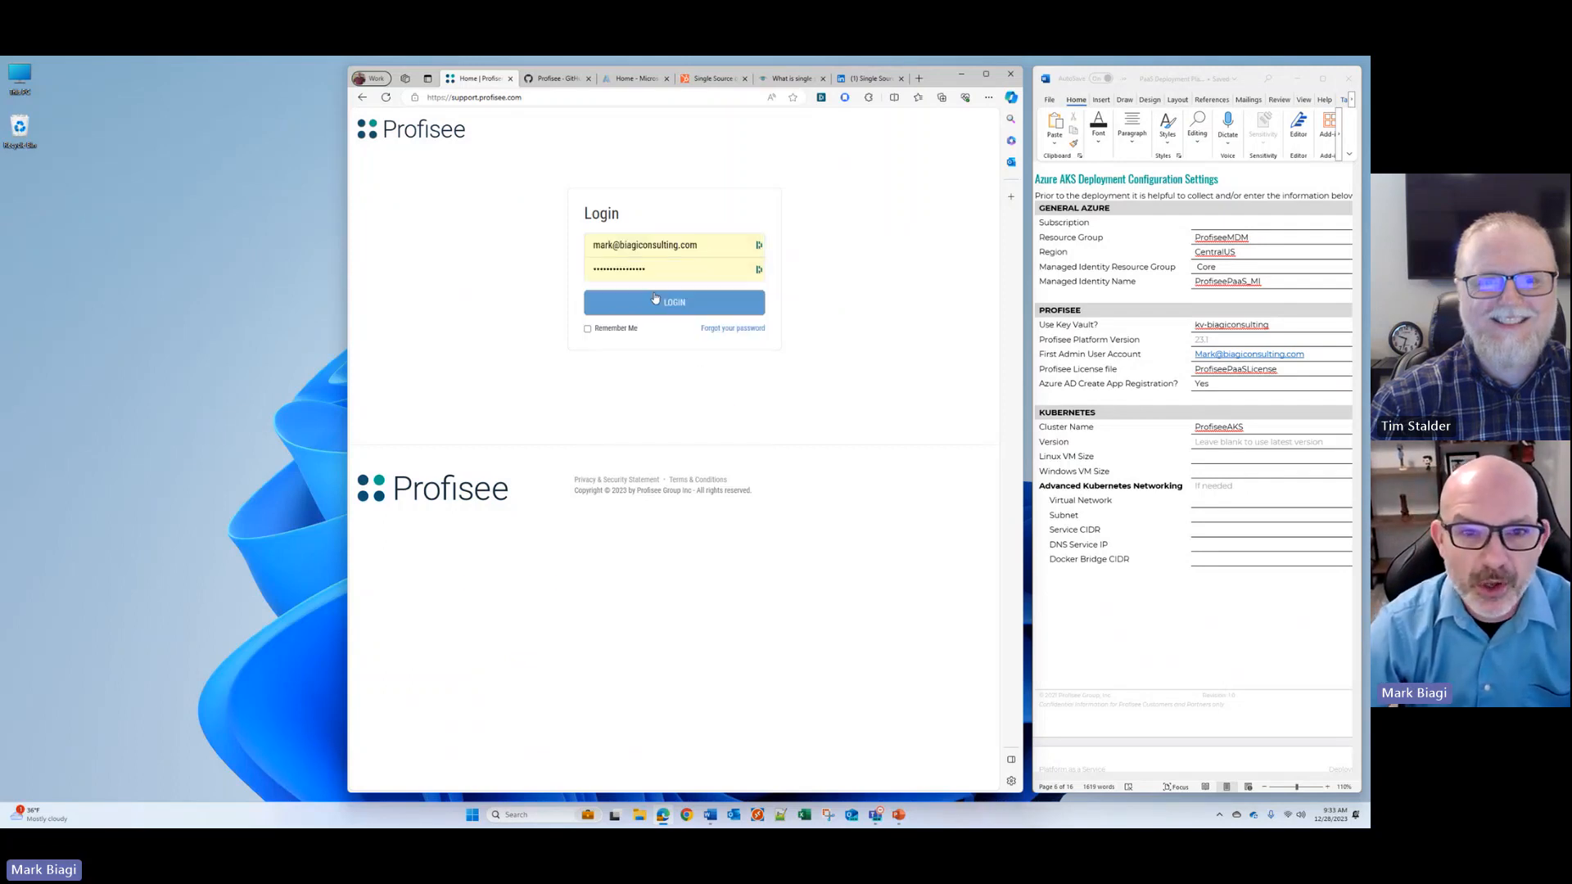
left_click(659, 302)
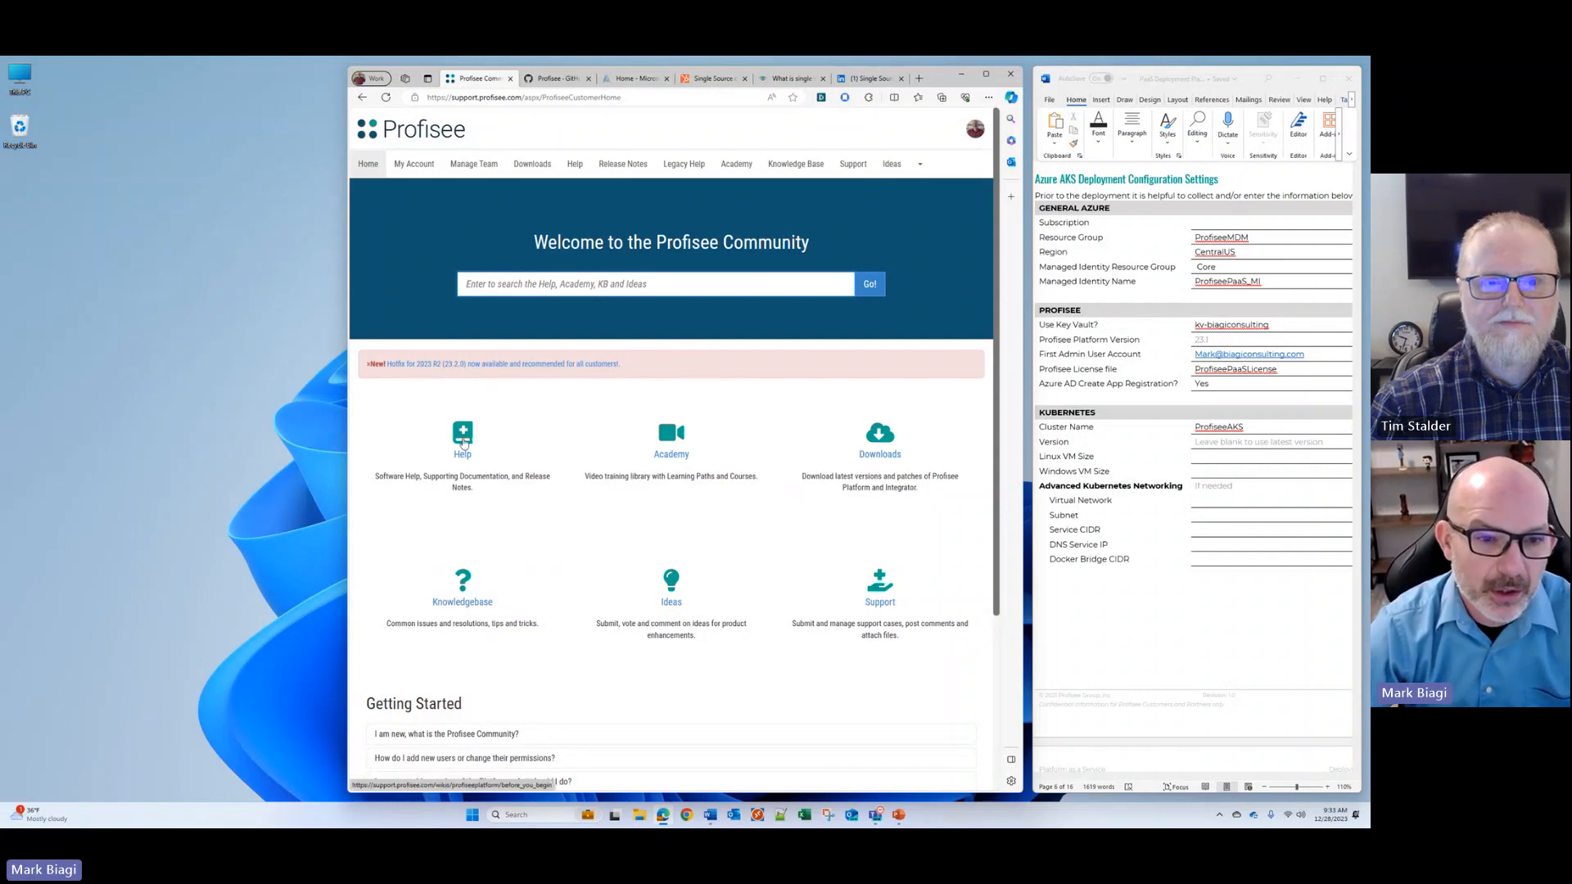
Step: Go to the support cases list and start a new case
left_click(463, 443)
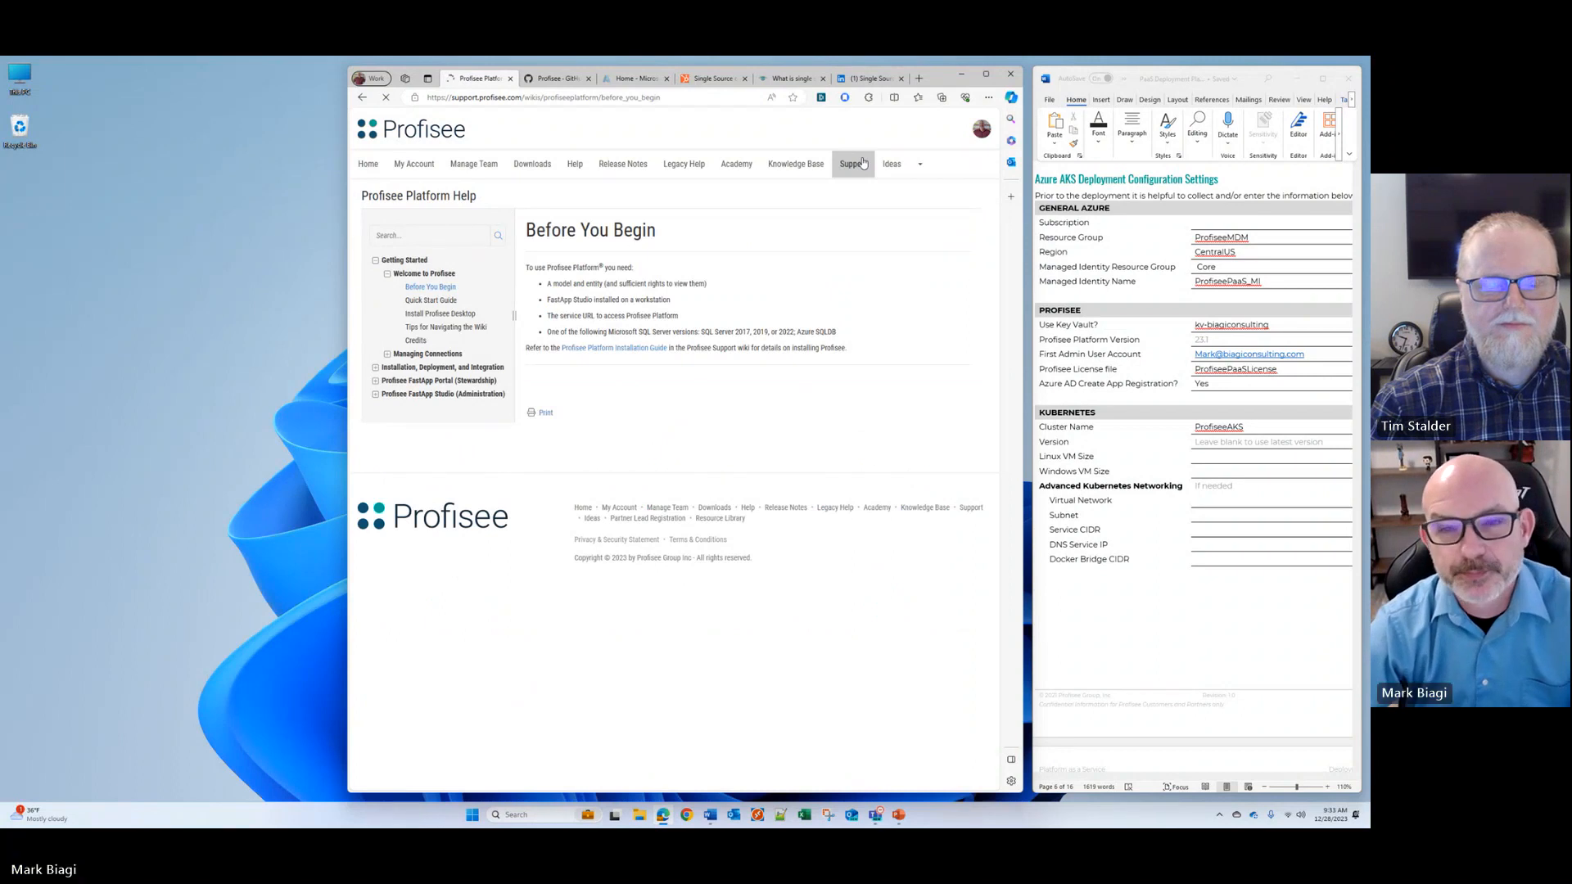
left_click(855, 165)
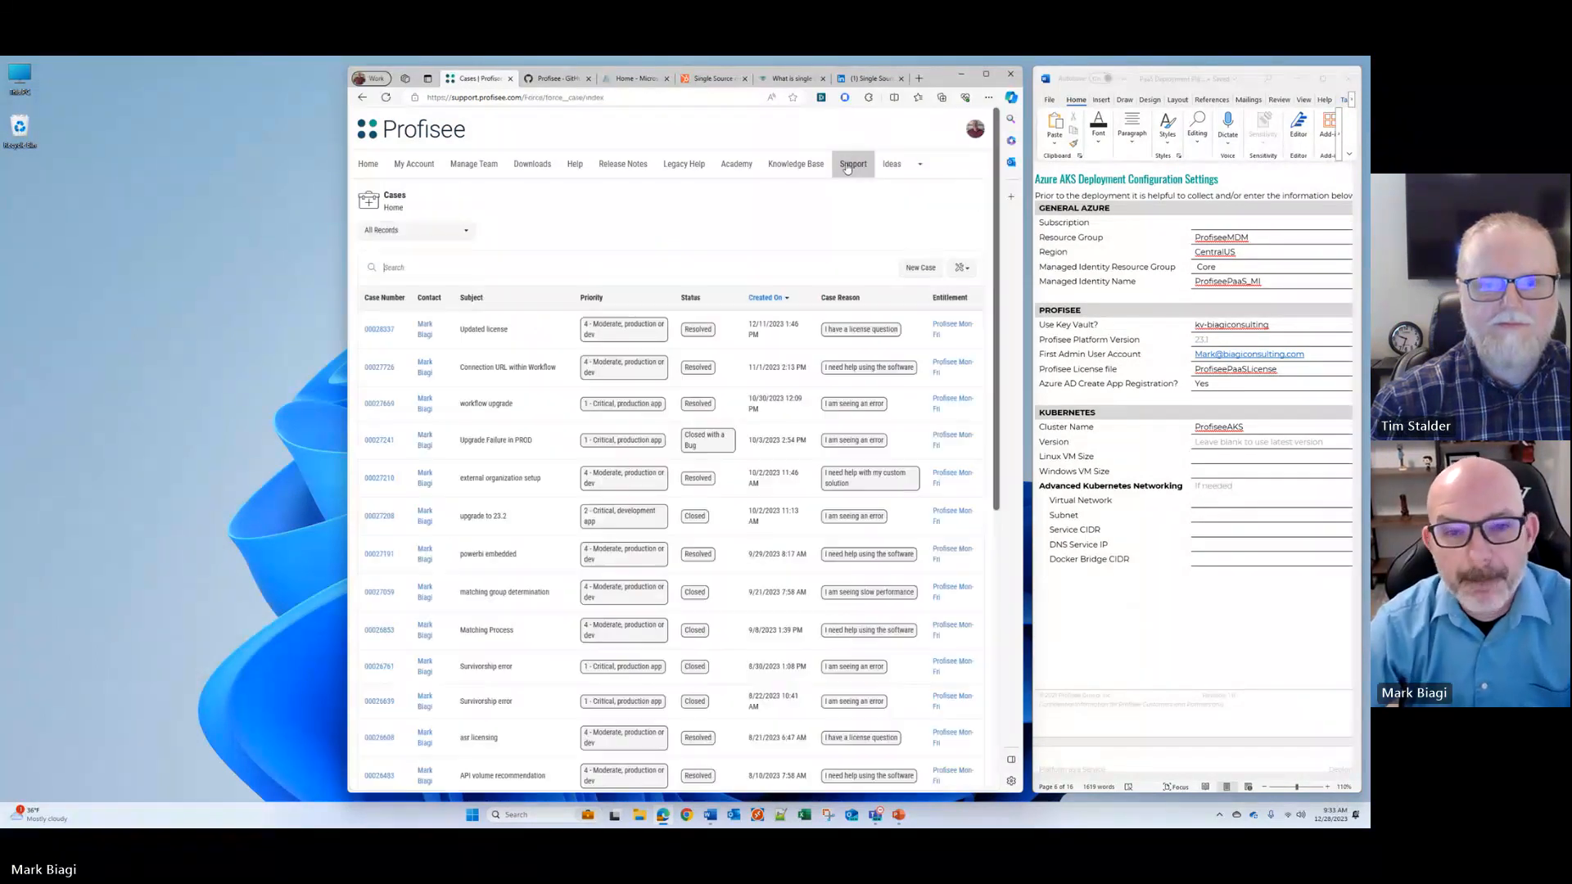
left_click(920, 267)
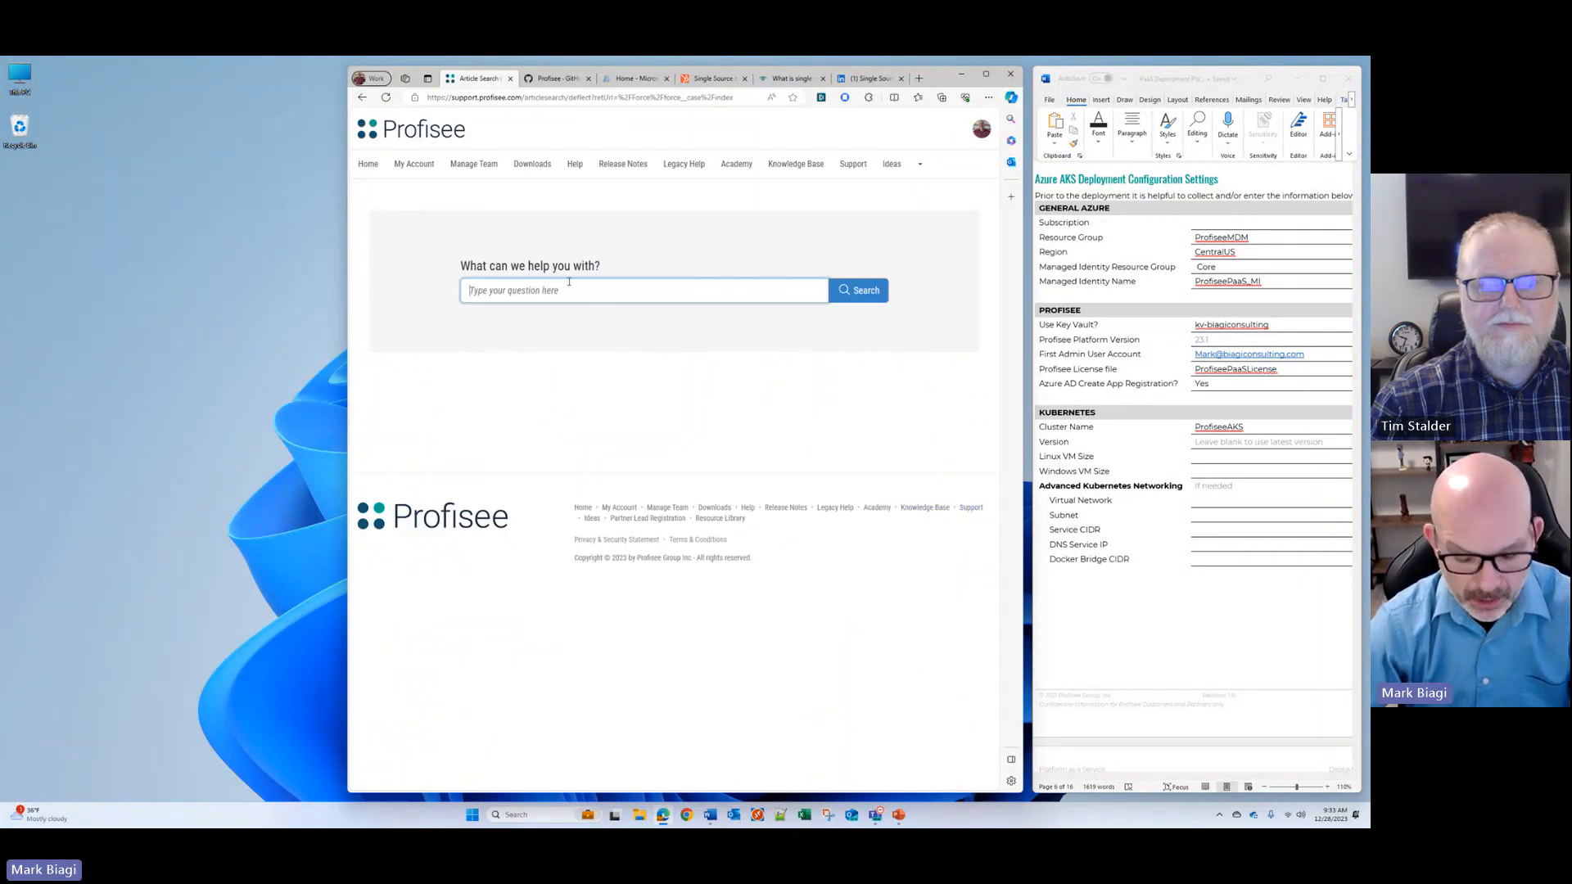
Step: Search the support articles for "license" and proceed past the suggested articles to a new help ticket
left_click(569, 282)
type("license")
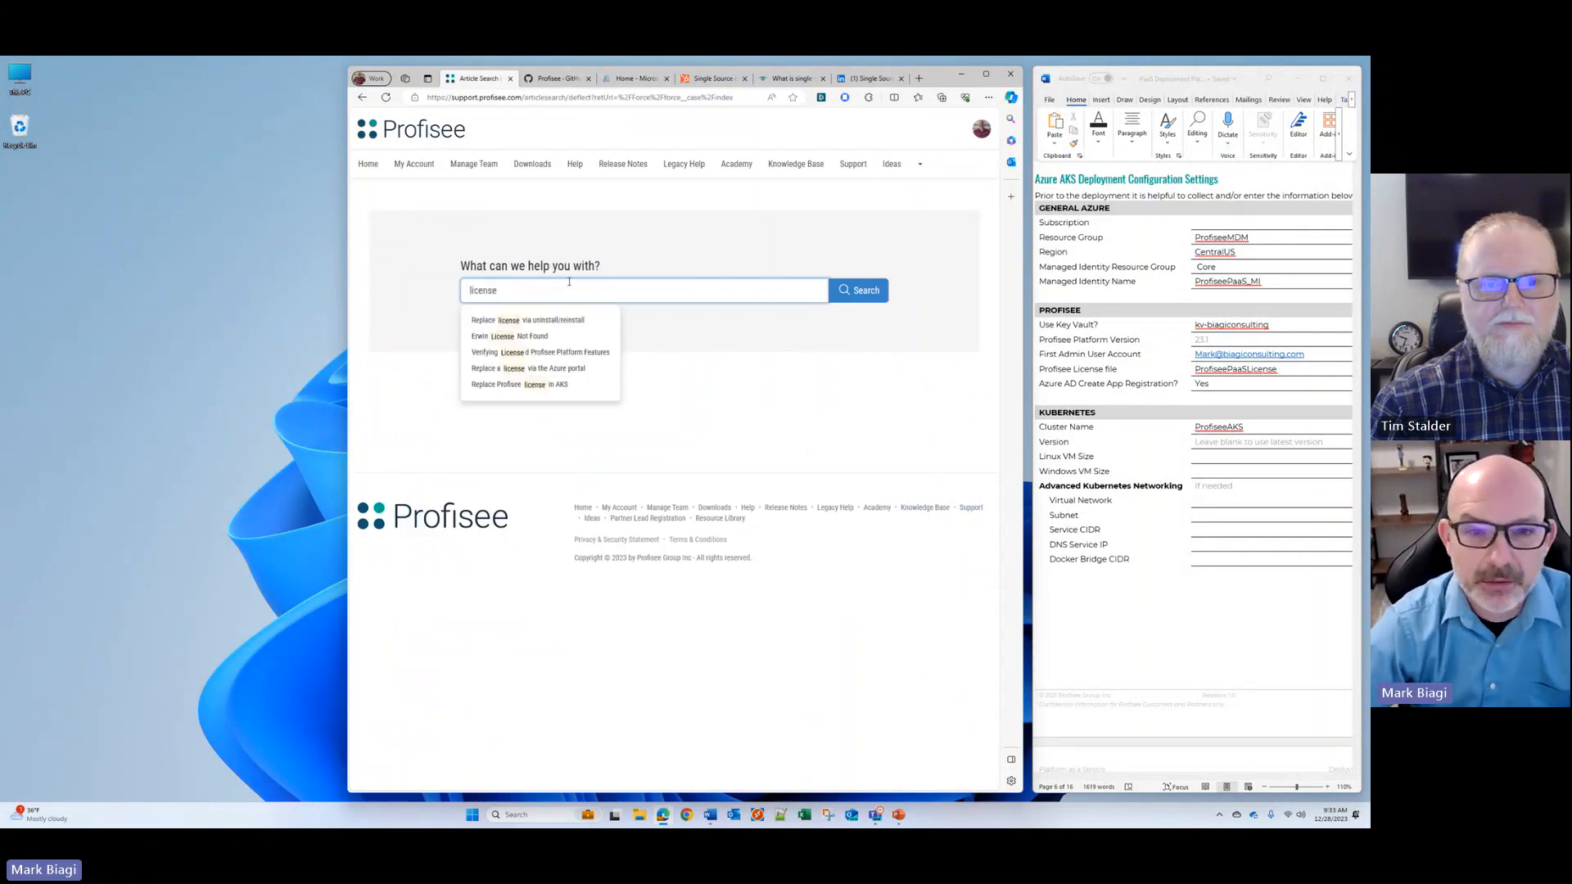
left_click(851, 292)
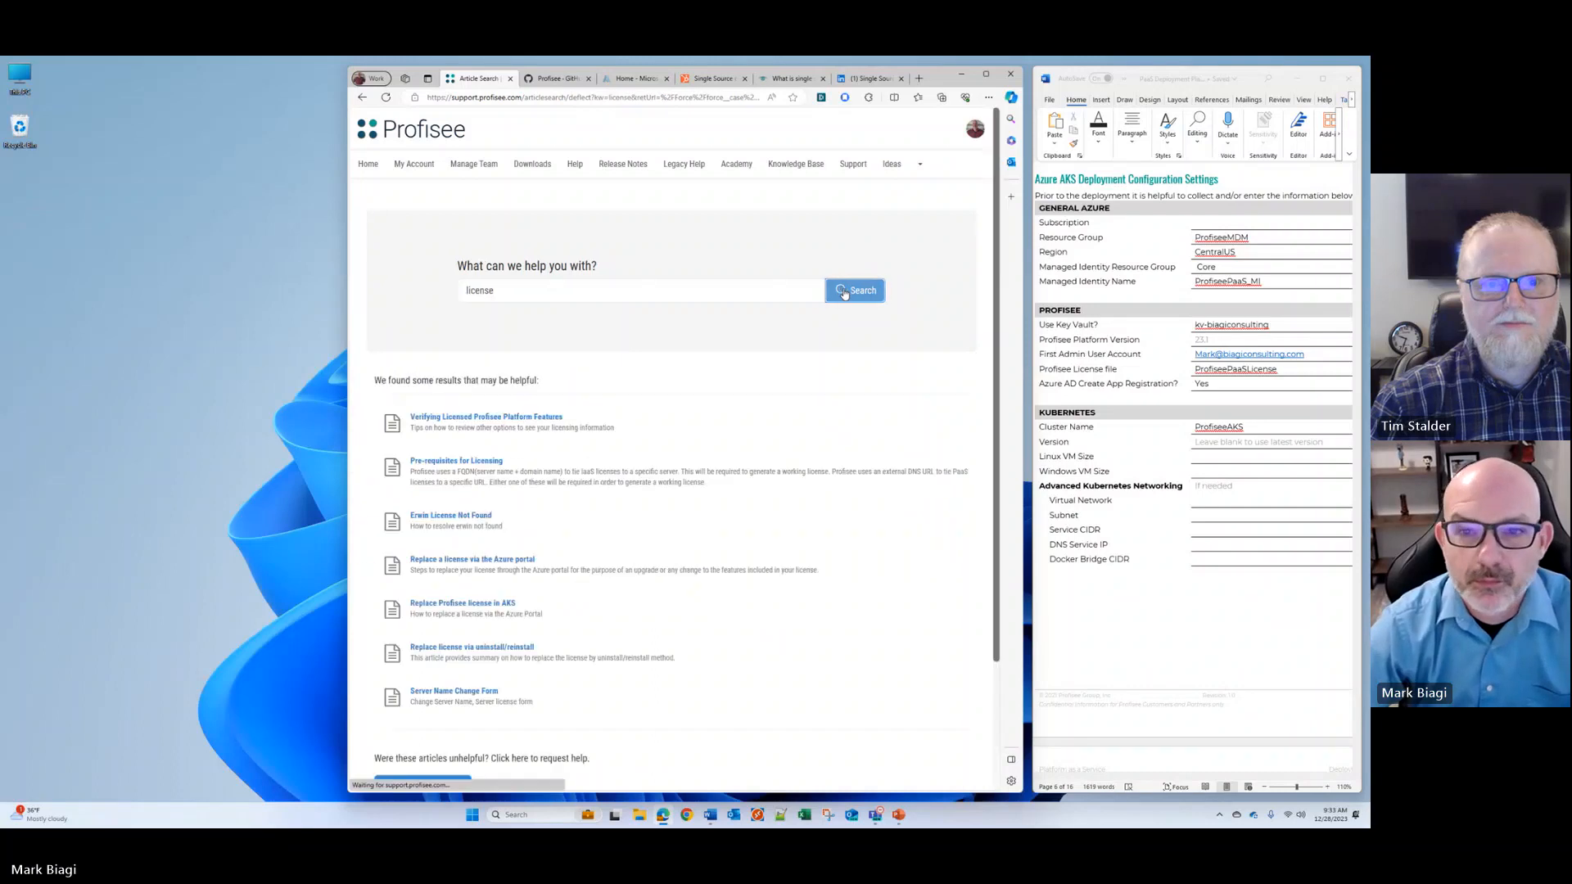
scroll(519, 388, "down", 1)
scroll(519, 388, "down", 1)
left_click(422, 640)
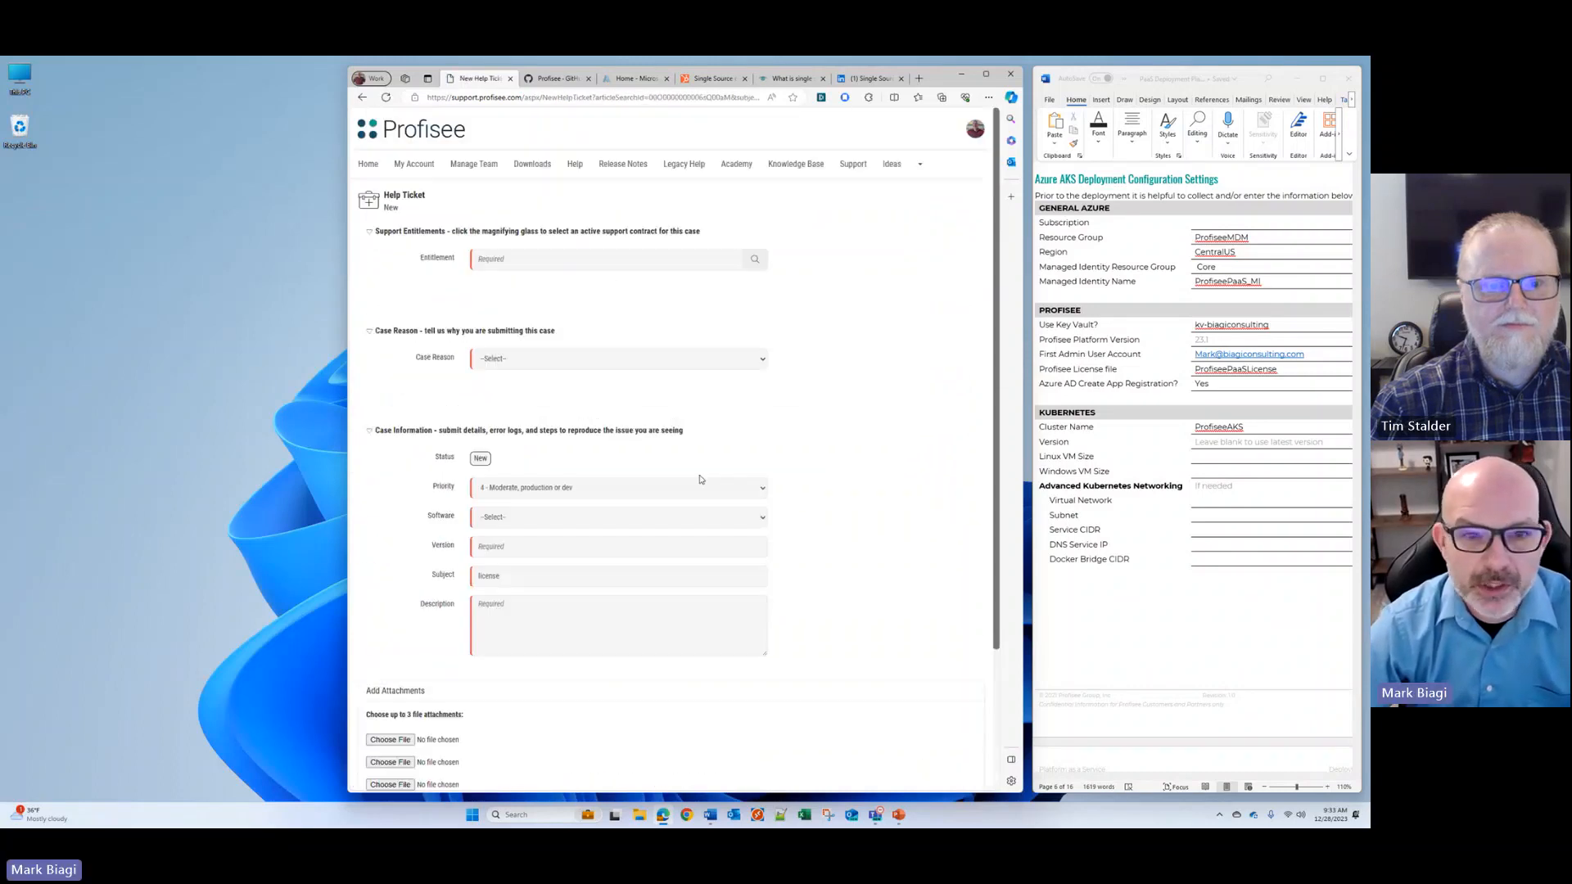
Step: Select the Profisee Mon-Fri entitlement for the ticket and set the case reason to "I have a license question"
left_click(755, 259)
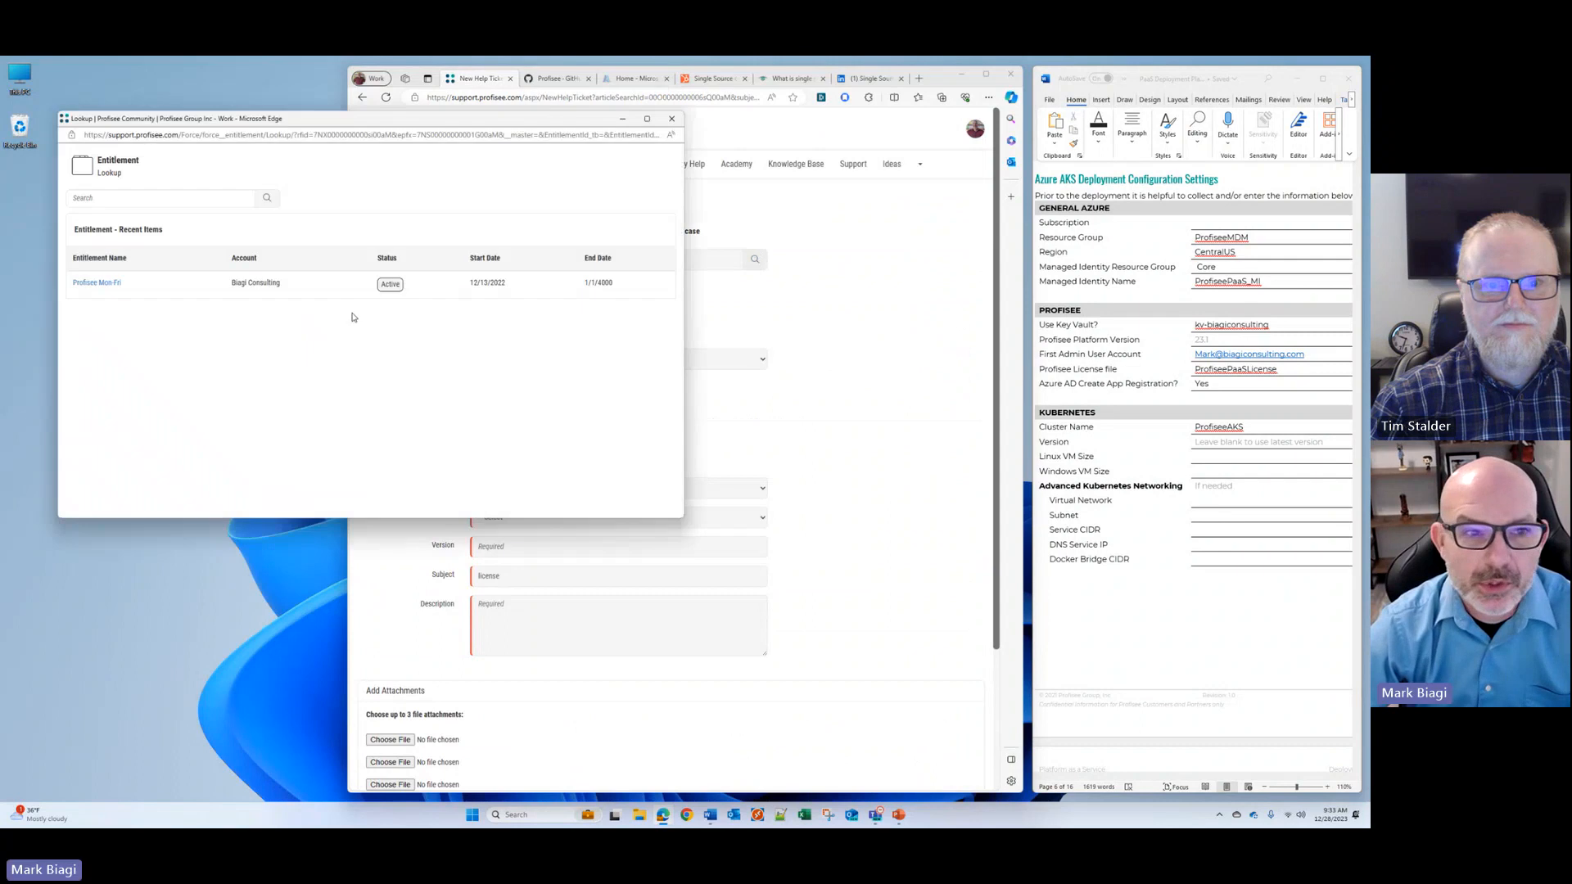
left_click(114, 284)
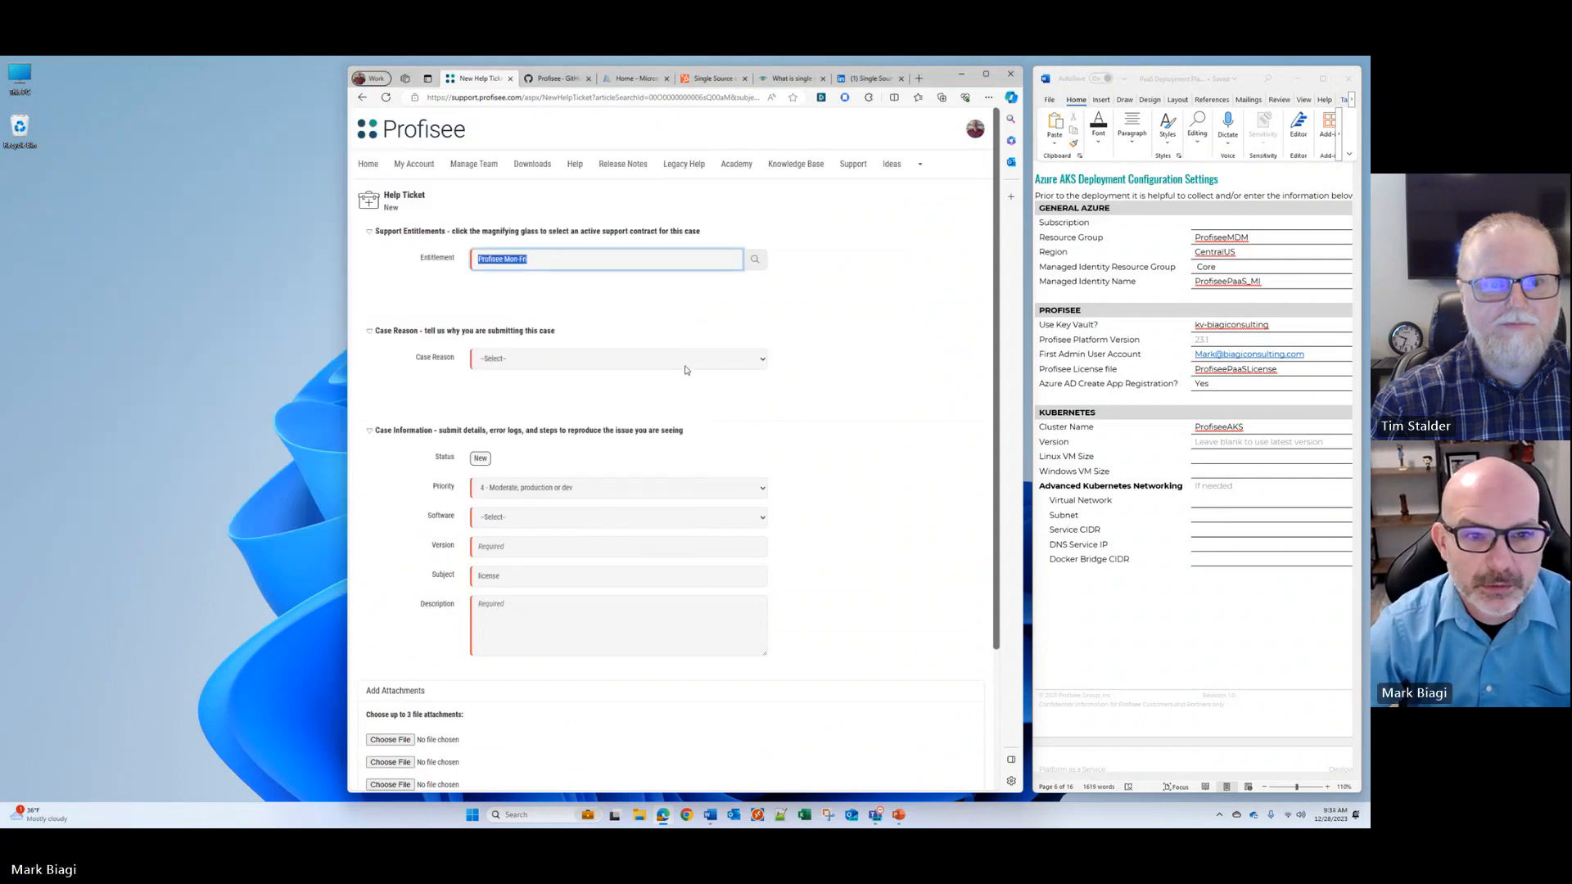
left_click(761, 360)
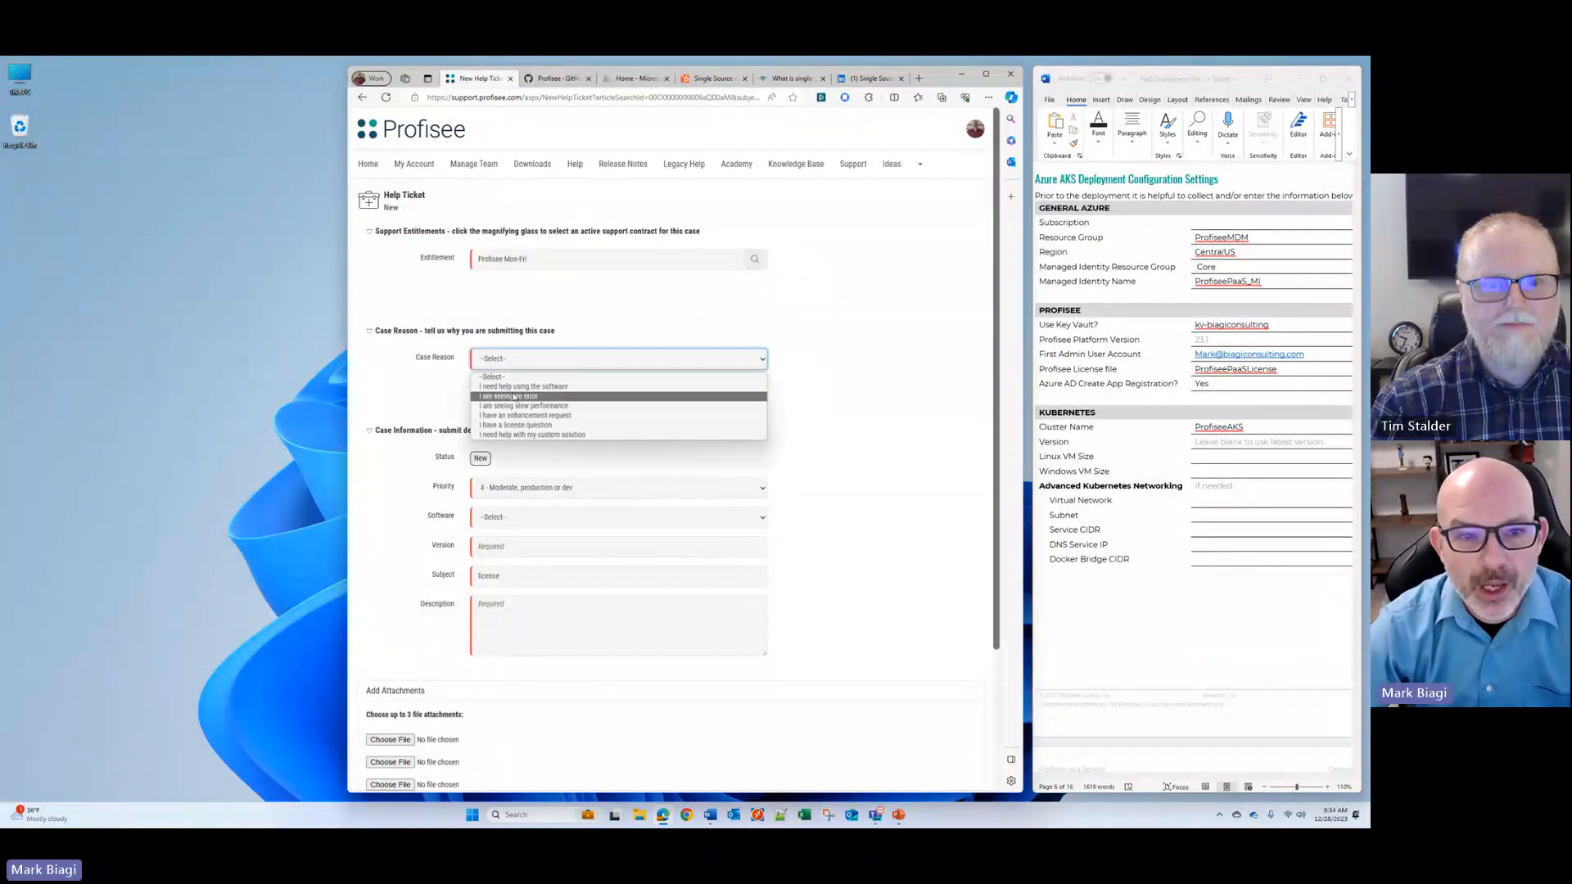
left_click(545, 426)
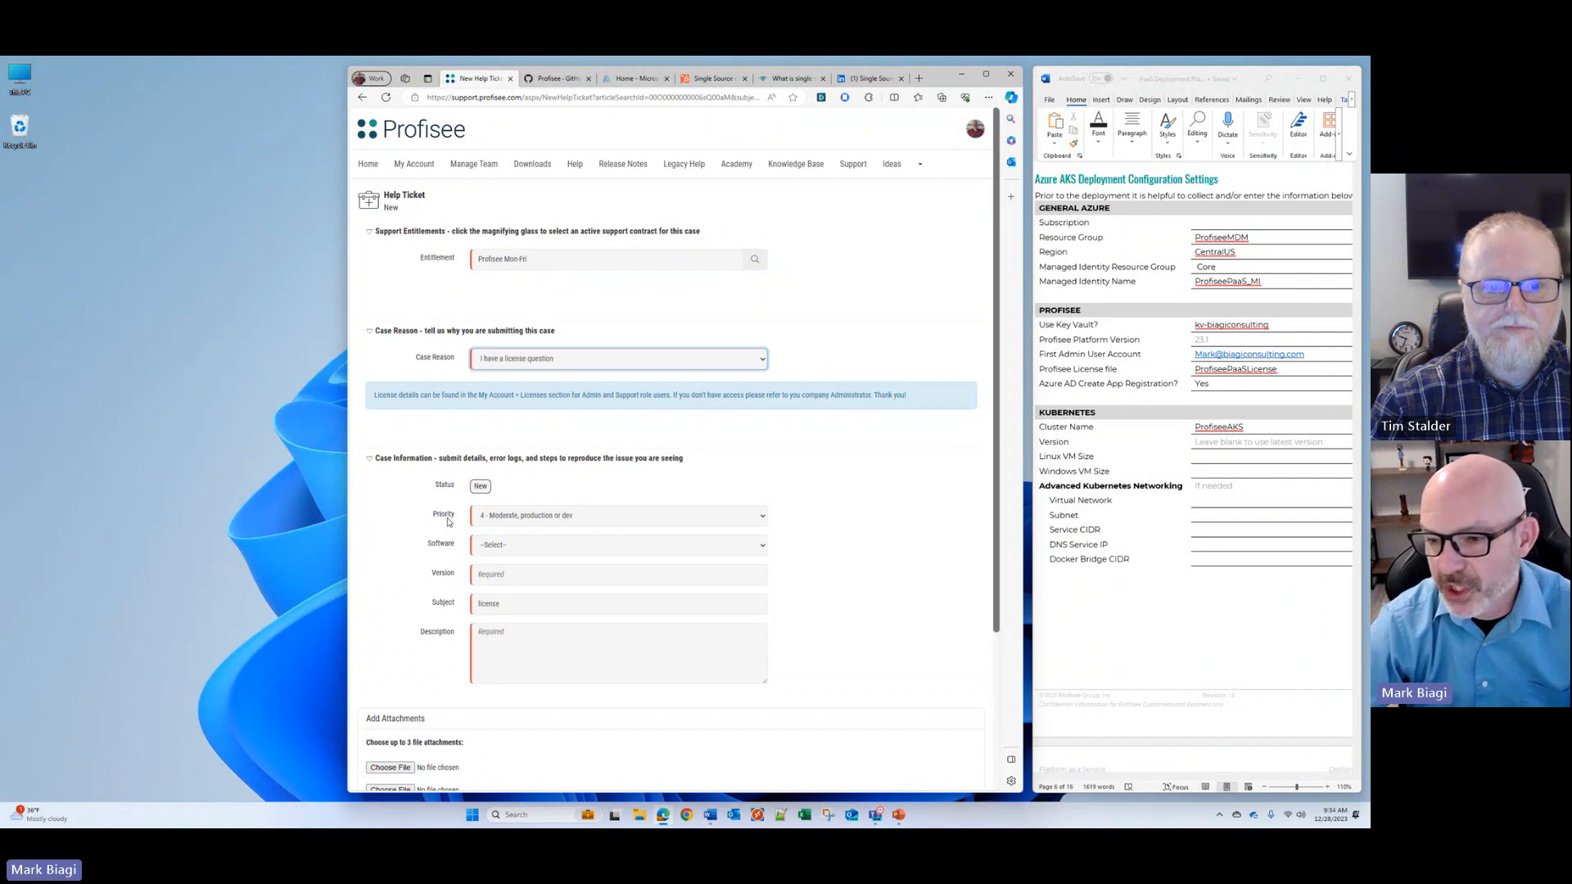
Step: Set the ticket's software to Licensing and its version to 23.2
scroll(448, 521, "down", 2)
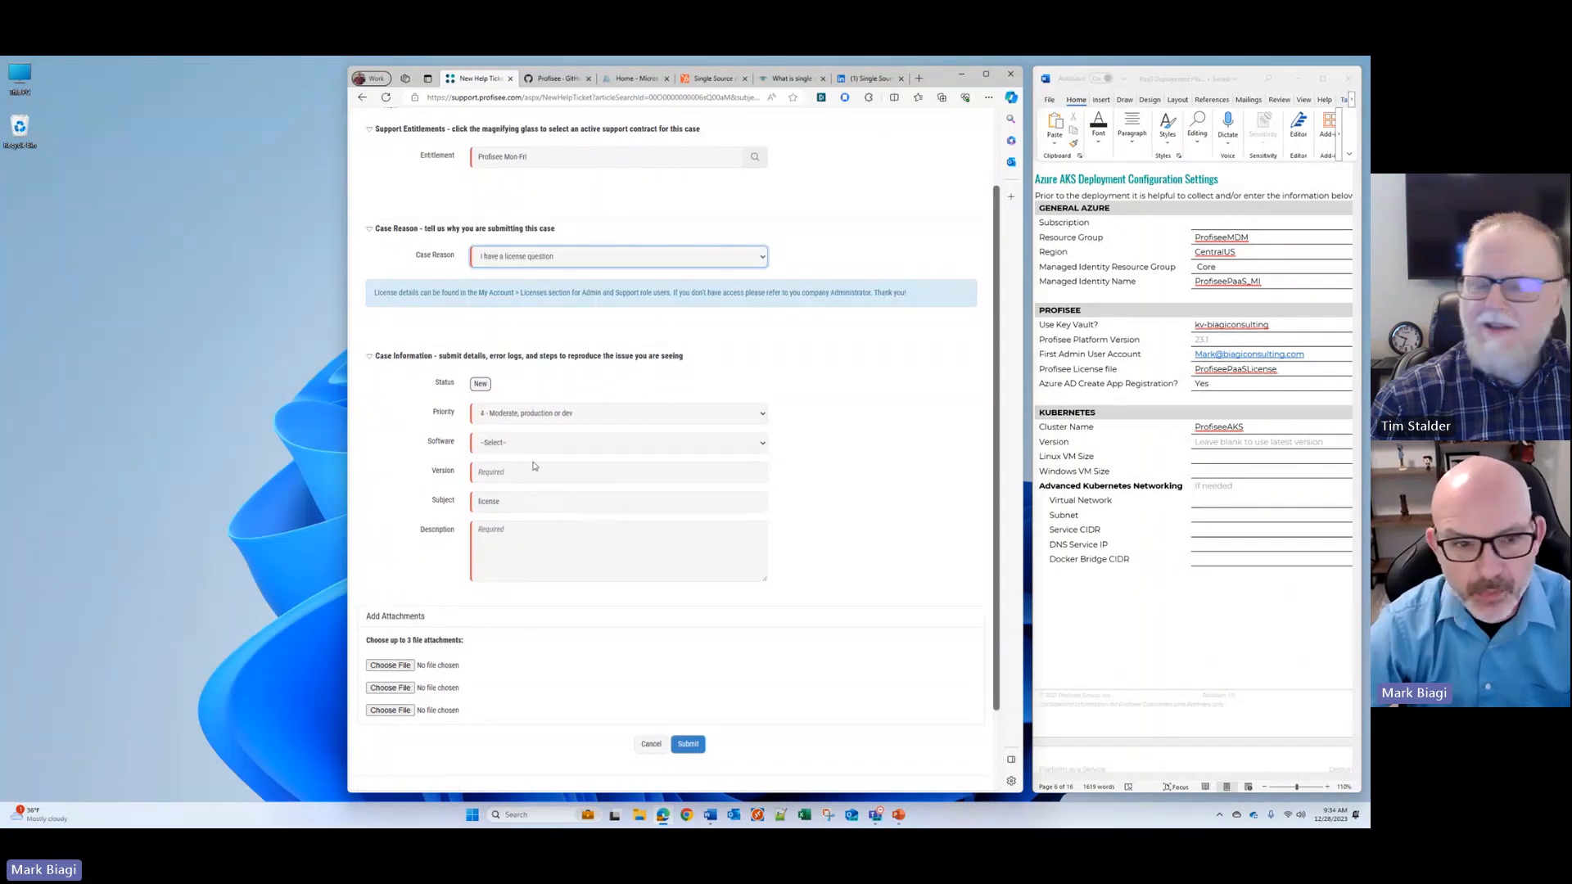
left_click(596, 446)
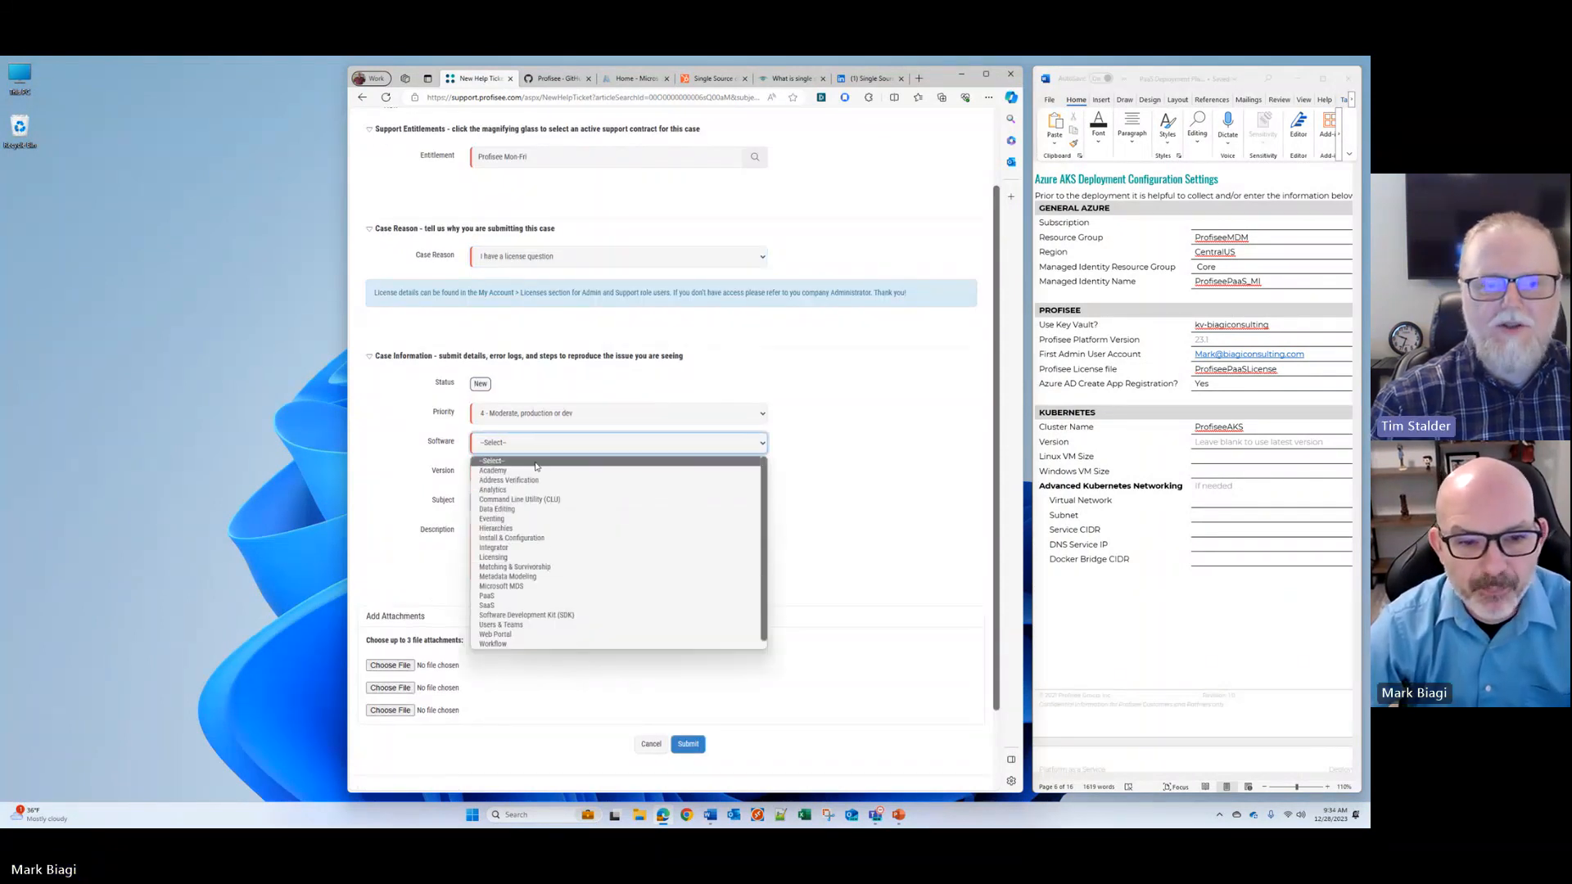
left_click(508, 557)
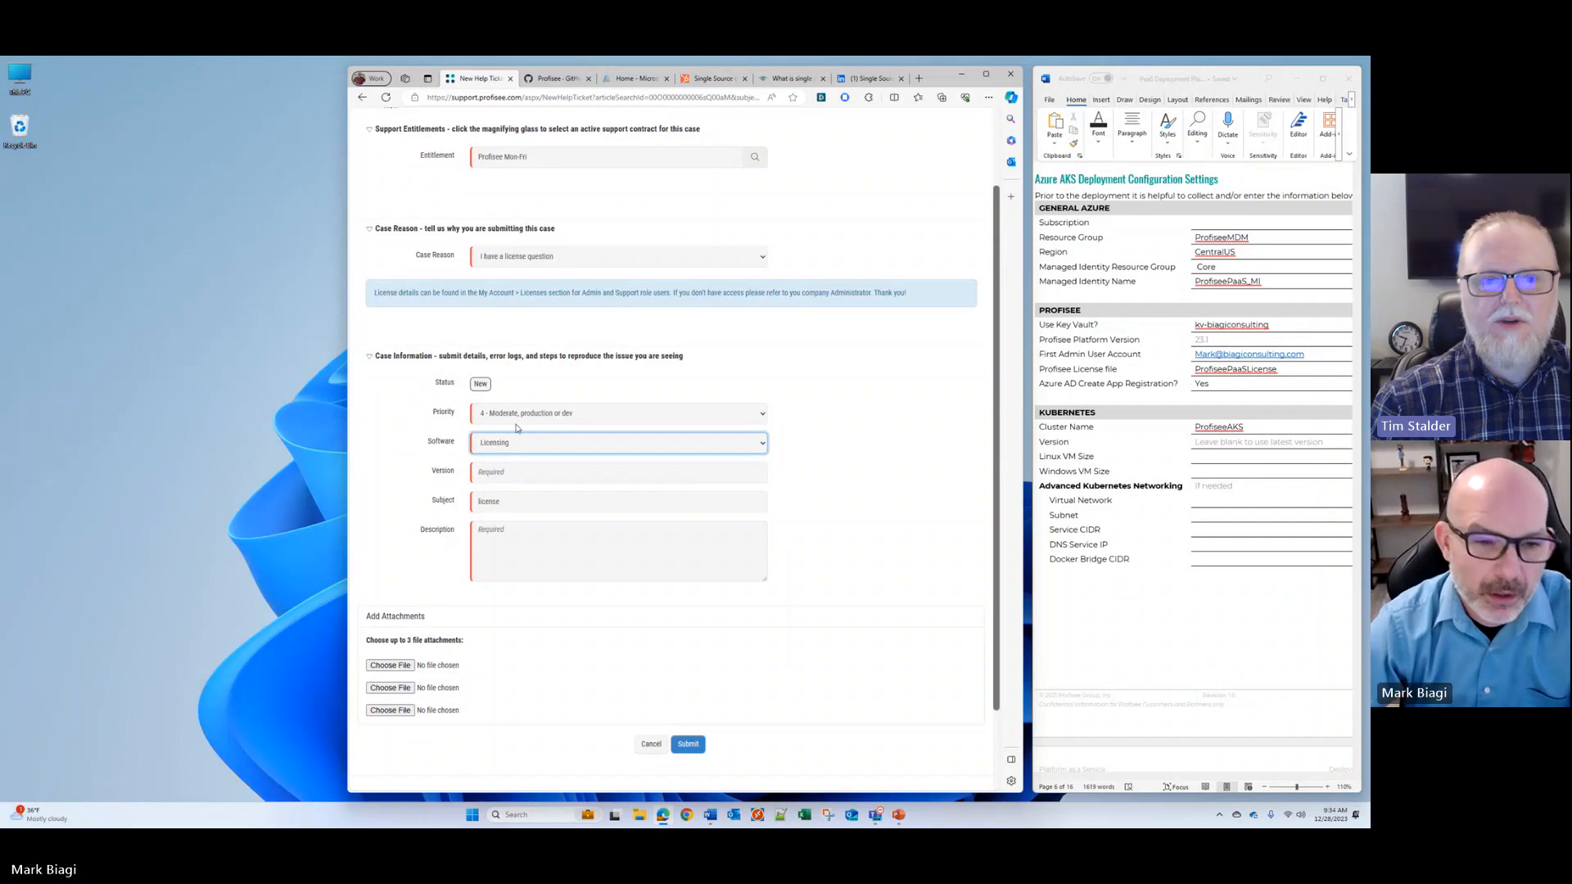
key("Tab")
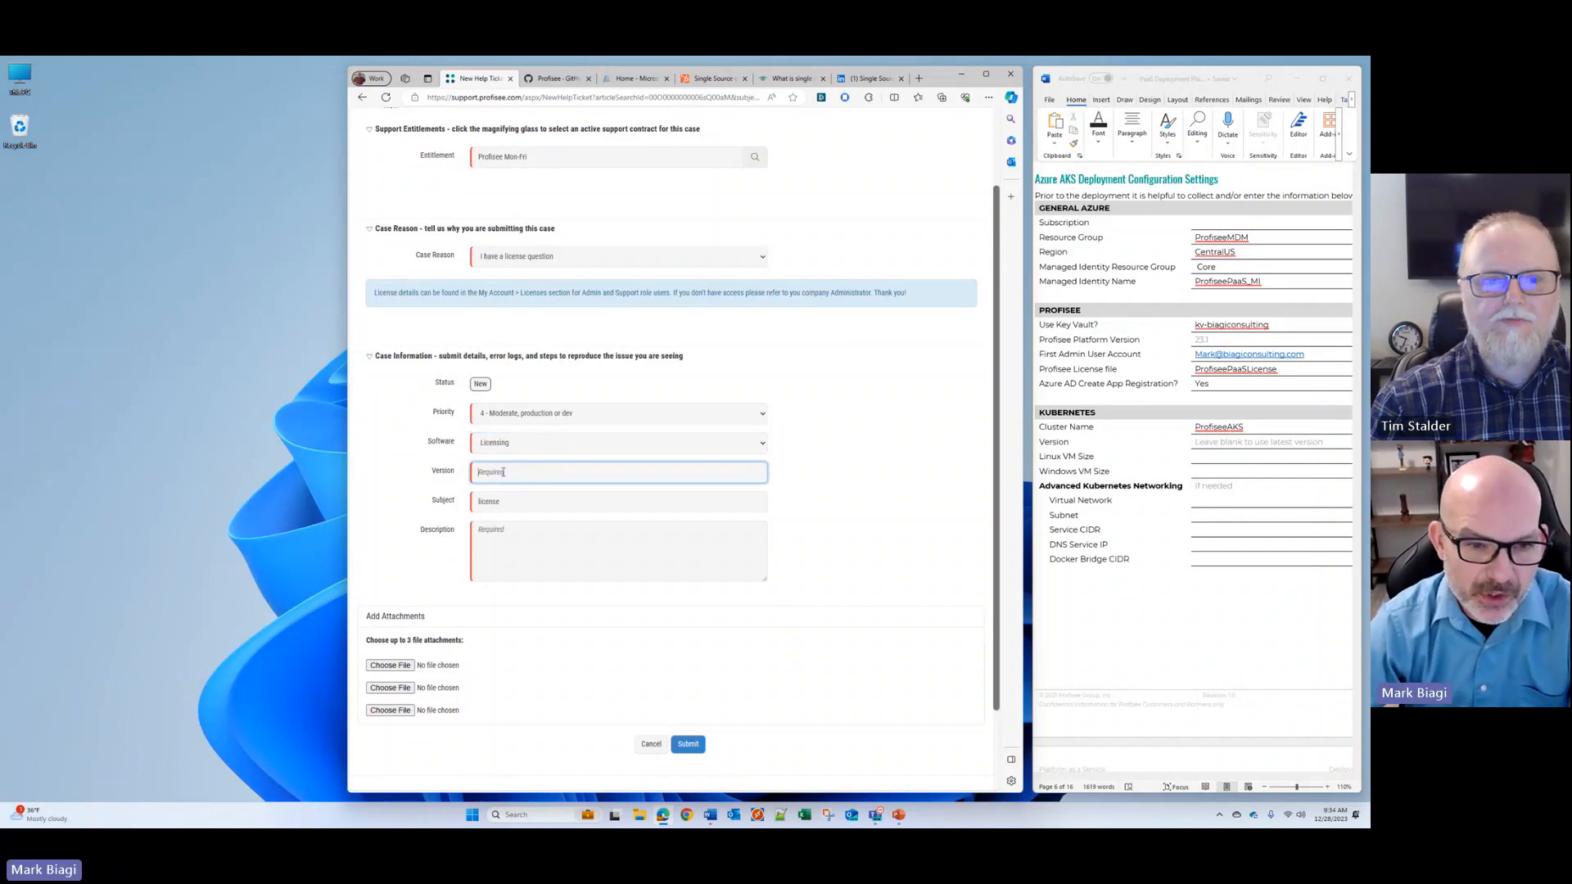
type("23.2")
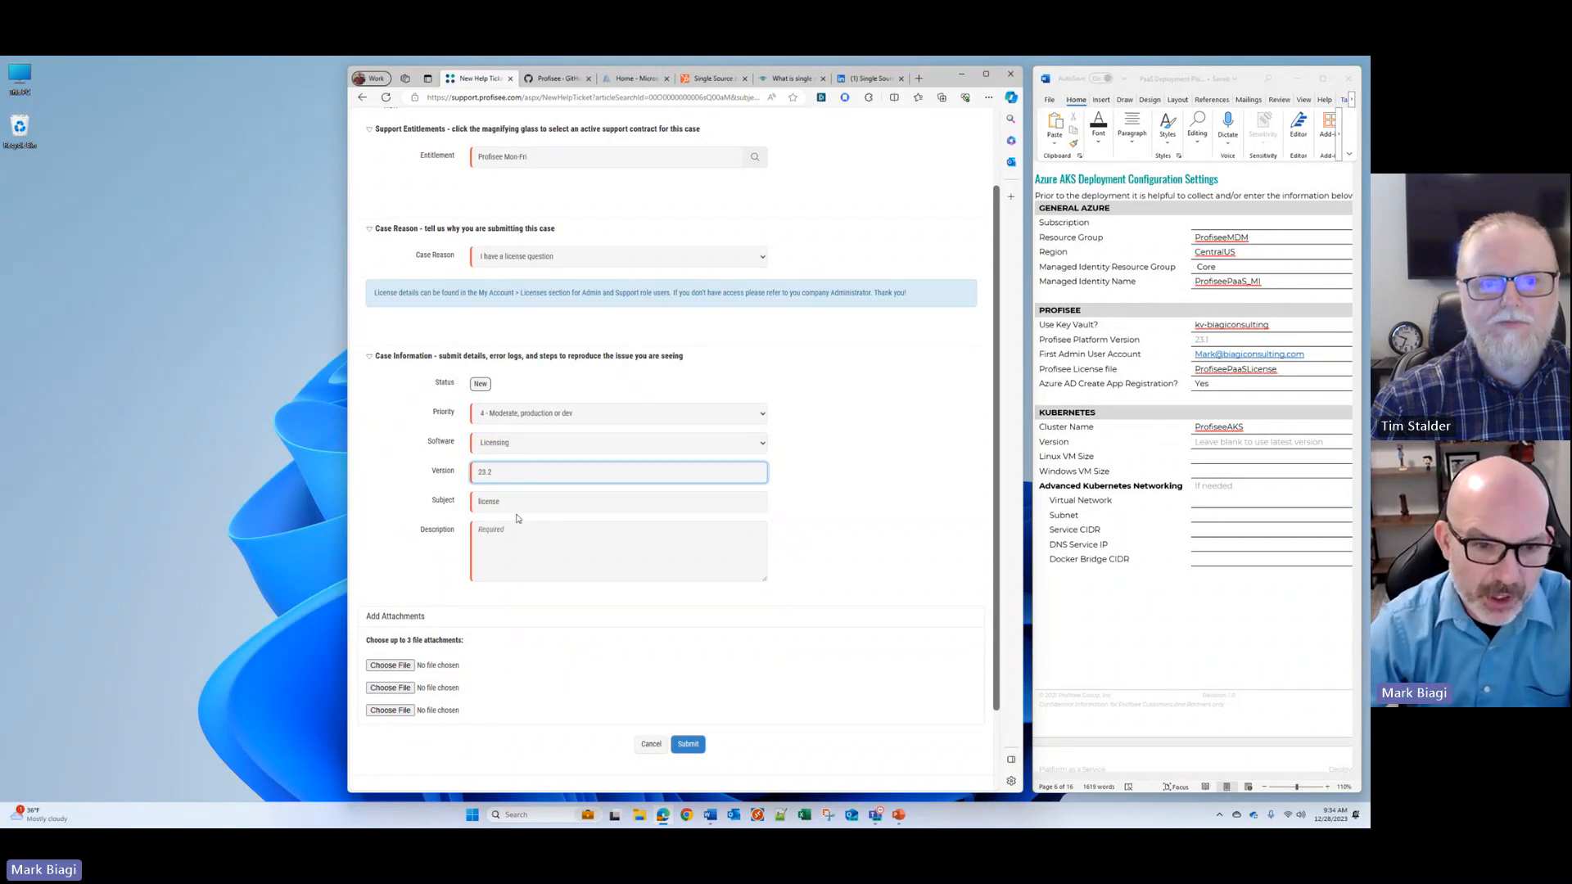
Step: Enter "License for Azure PaaS. Version 23.2" as the first line of the ticket description
left_click(696, 530)
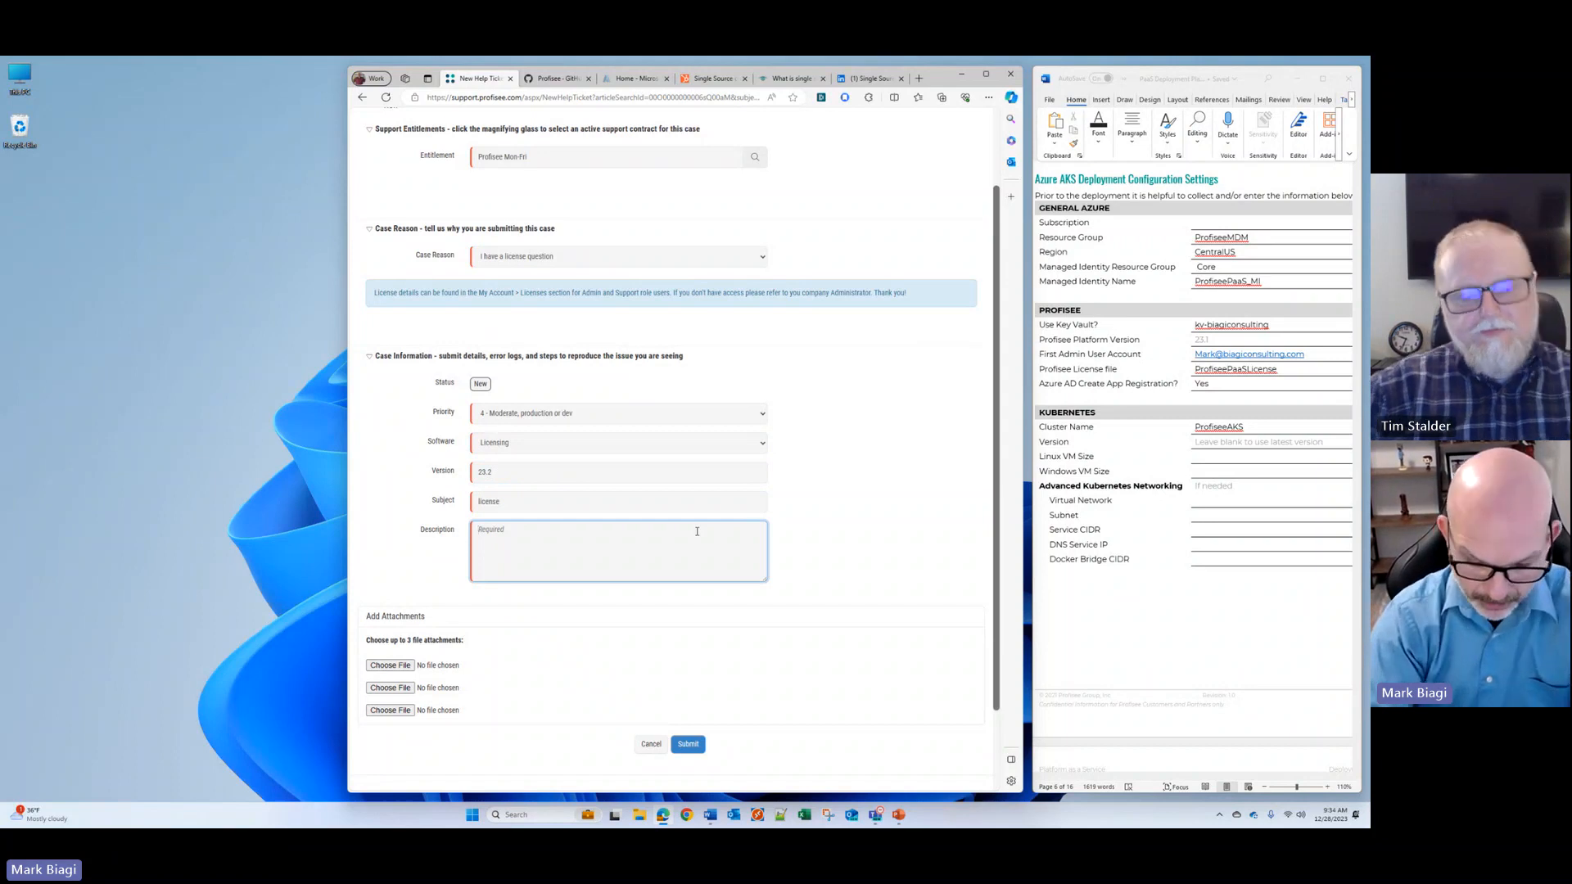
type("Licnes")
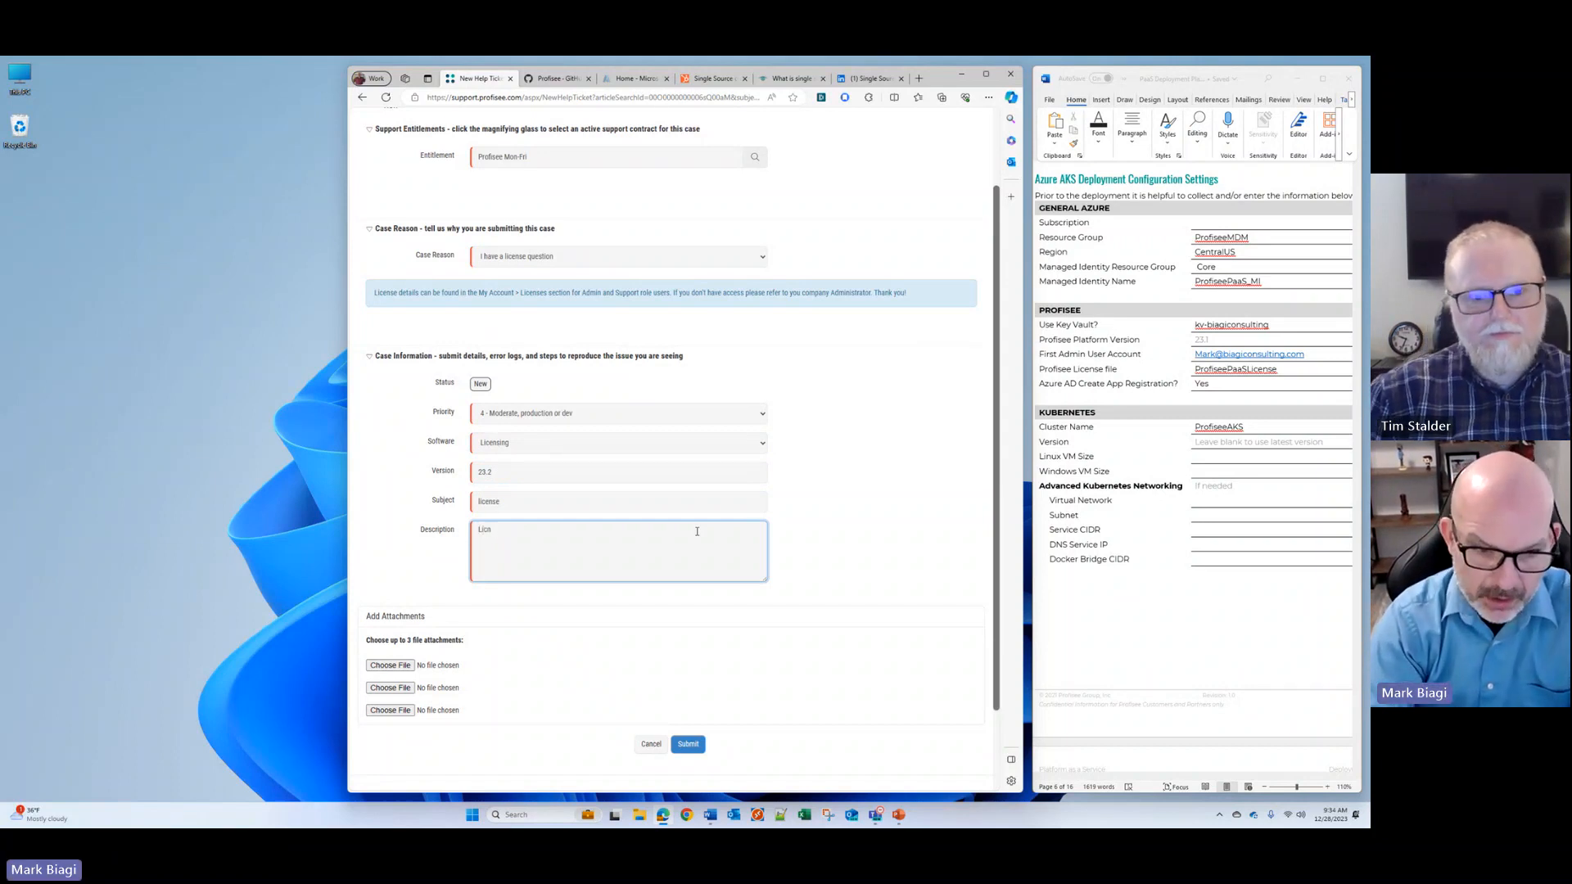
key("BackSpace")
type("ense fo")
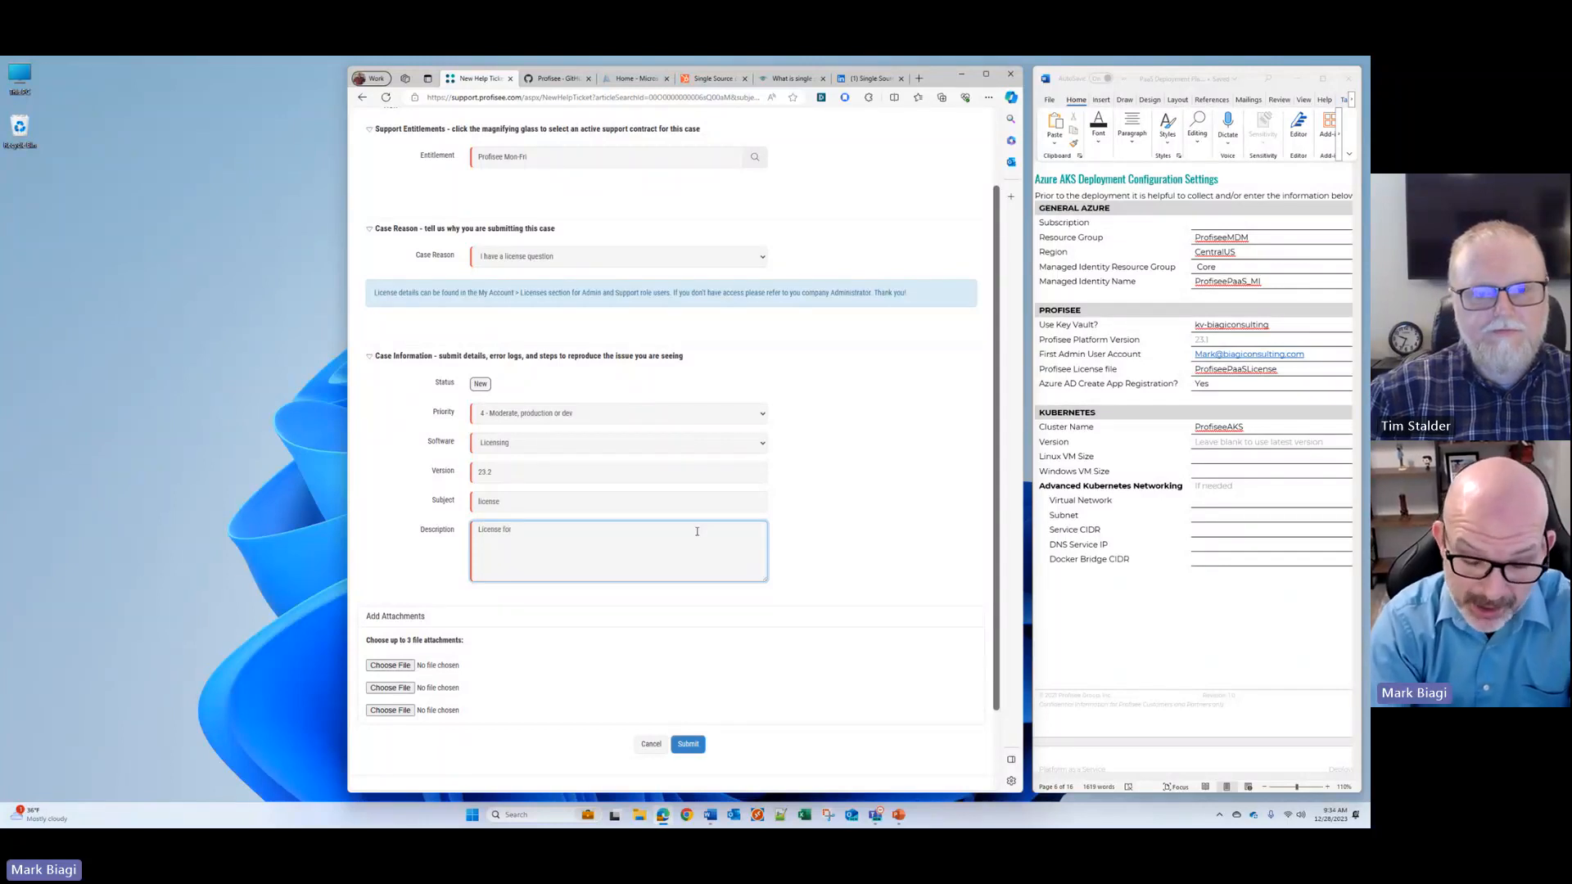
type("r")
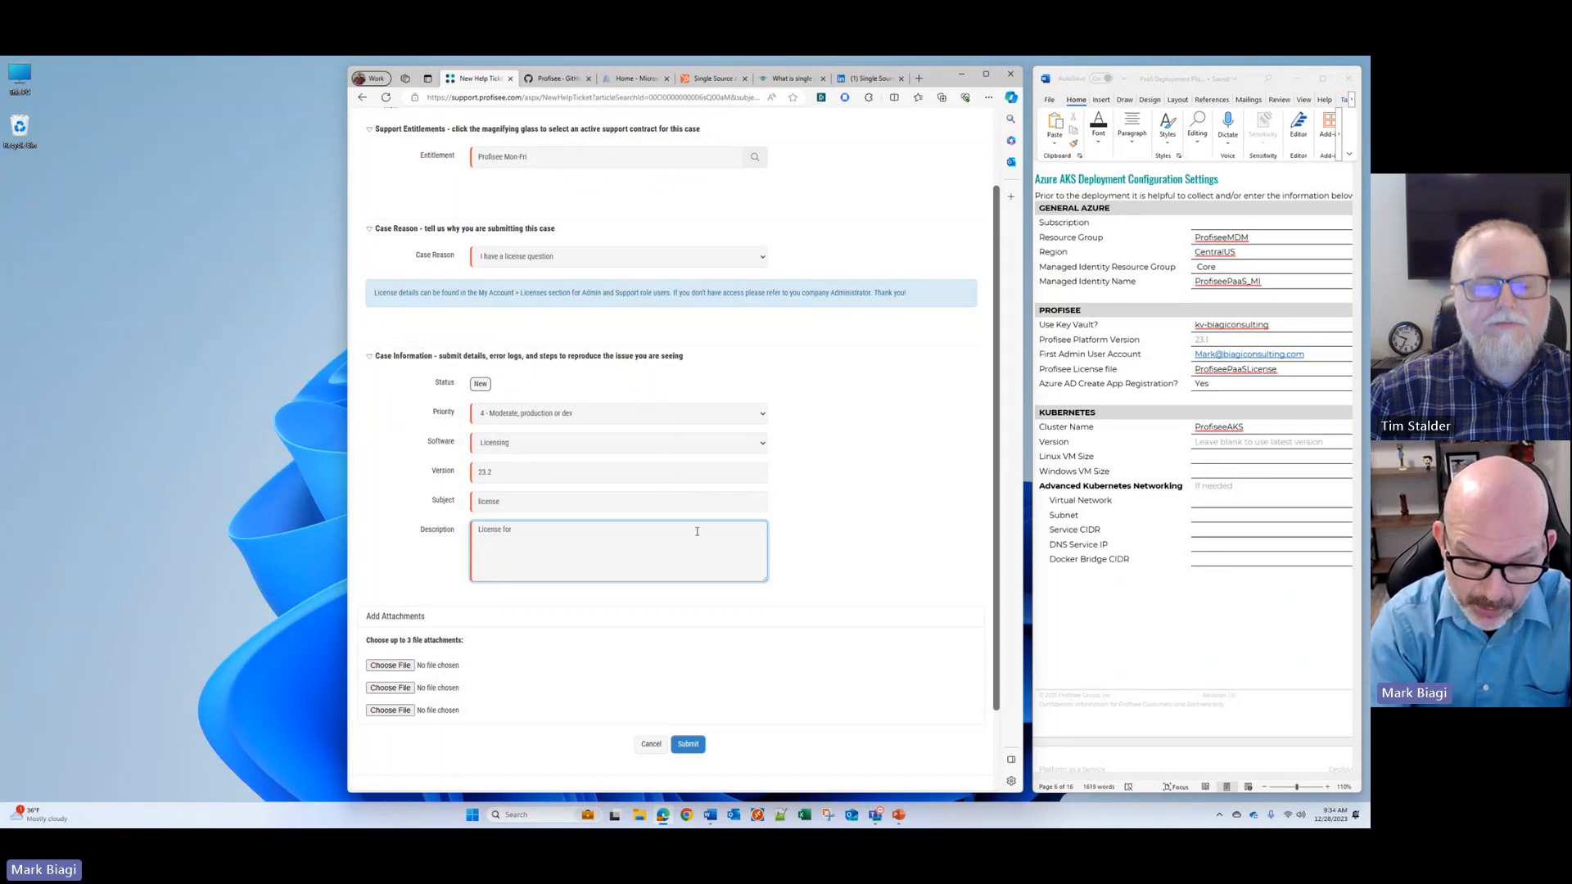
type(" Azure Pa")
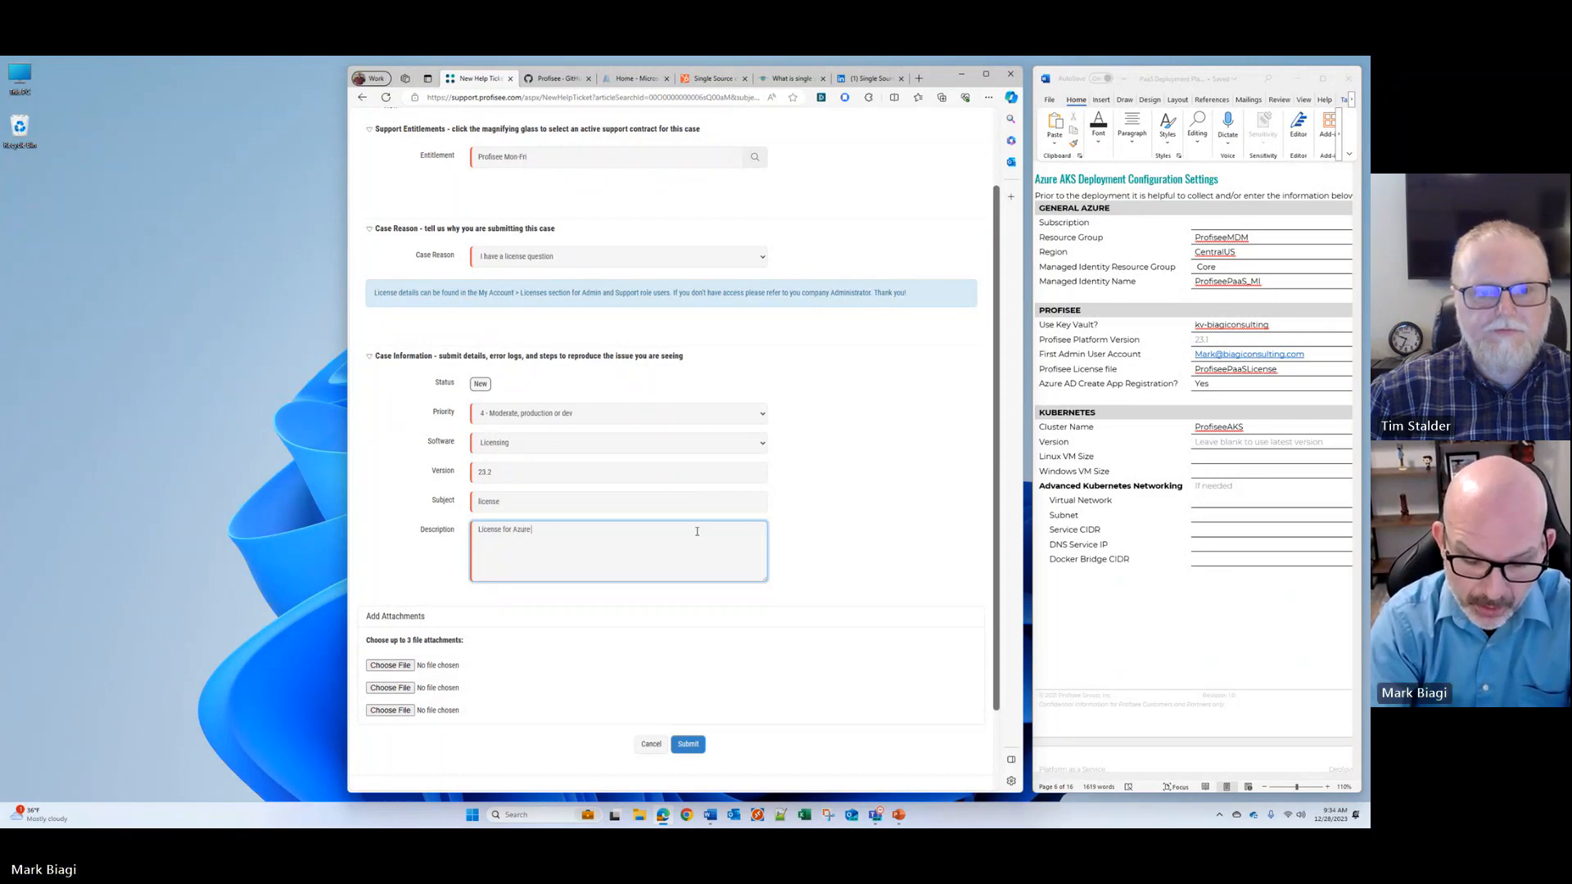
type("aS,")
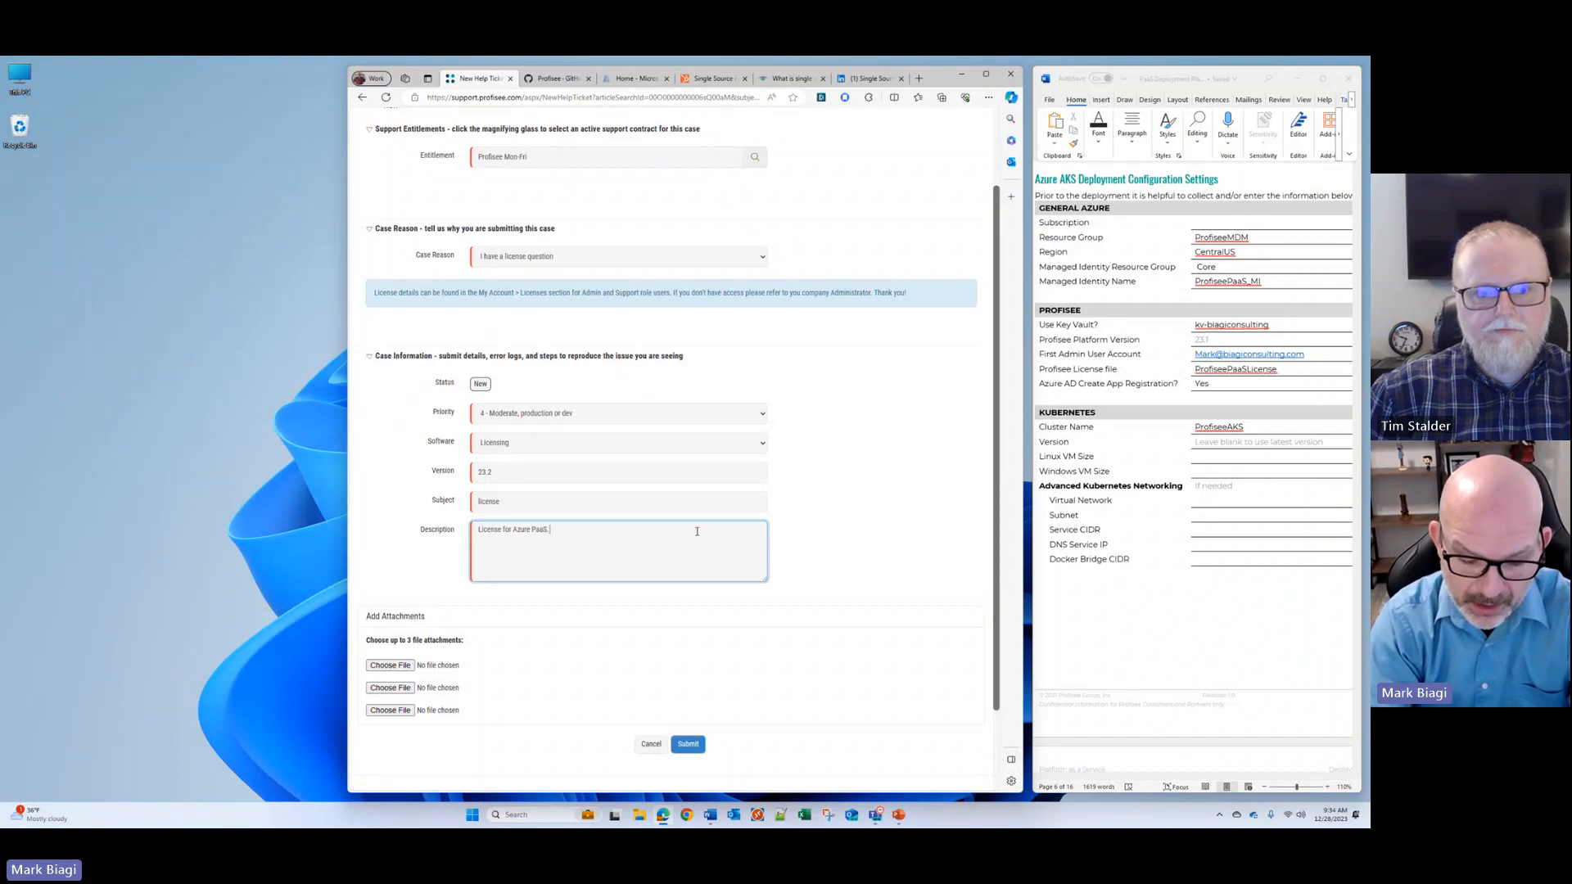
type("  Version 23.2")
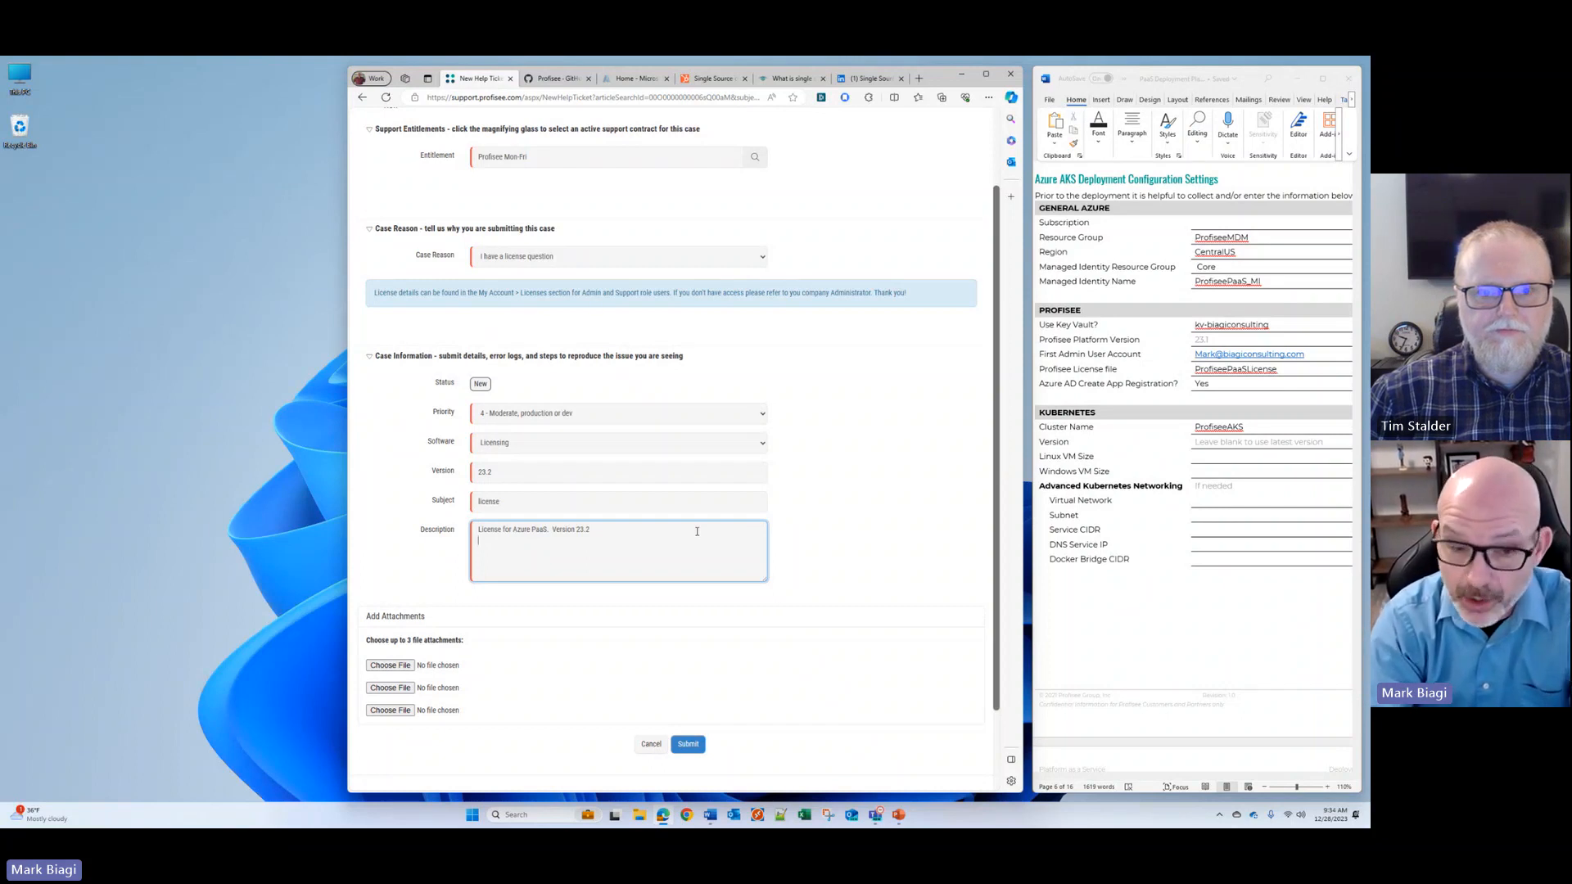
key("Return")
type("http")
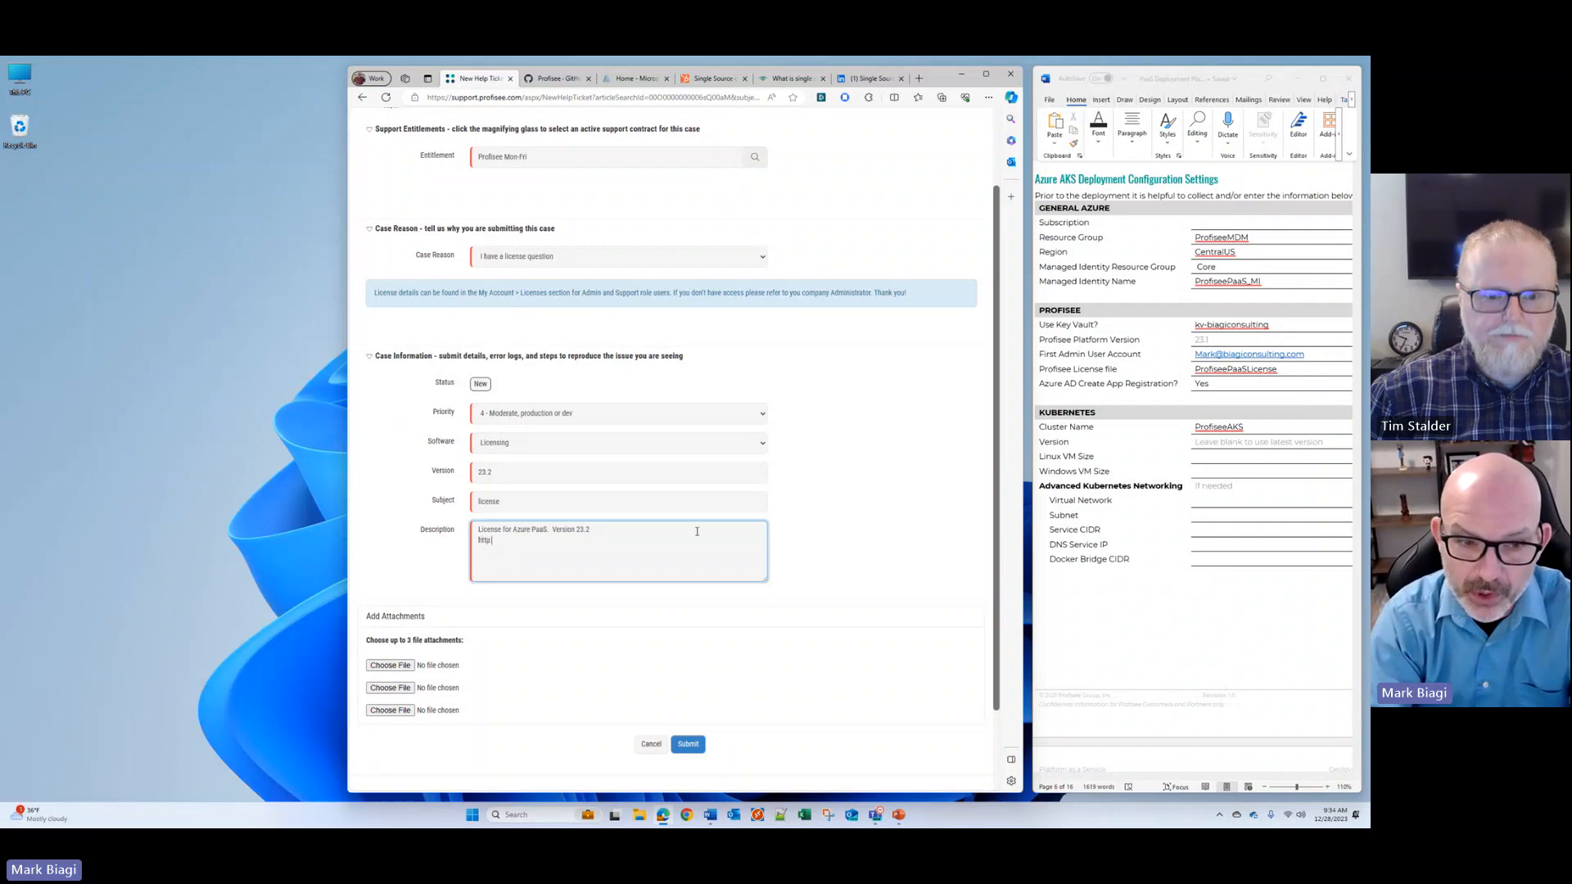
type("s://")
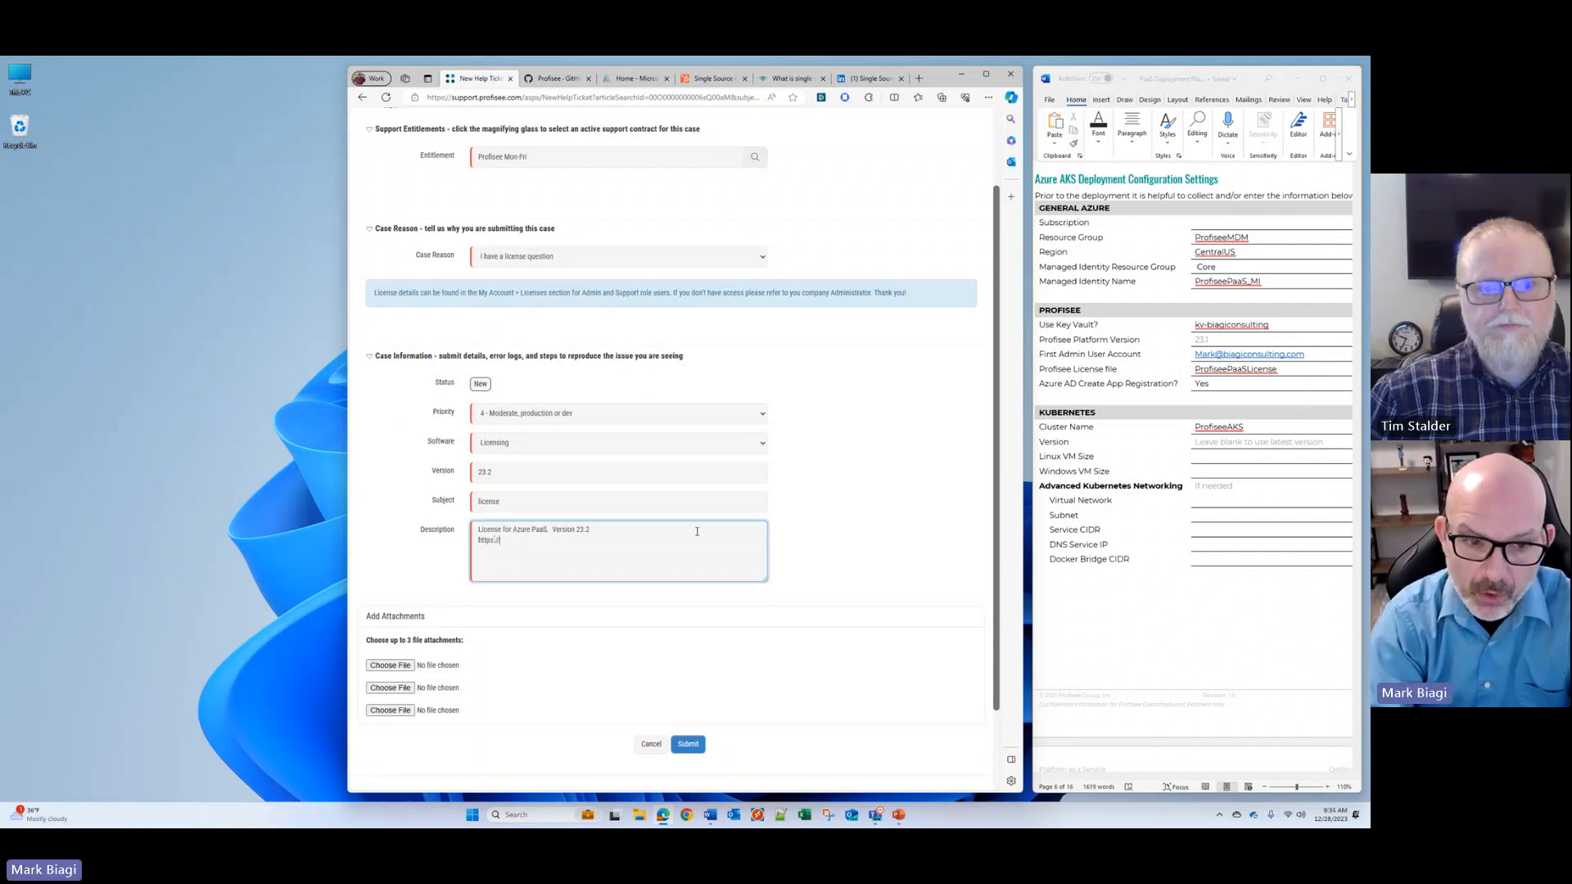
type("biagi")
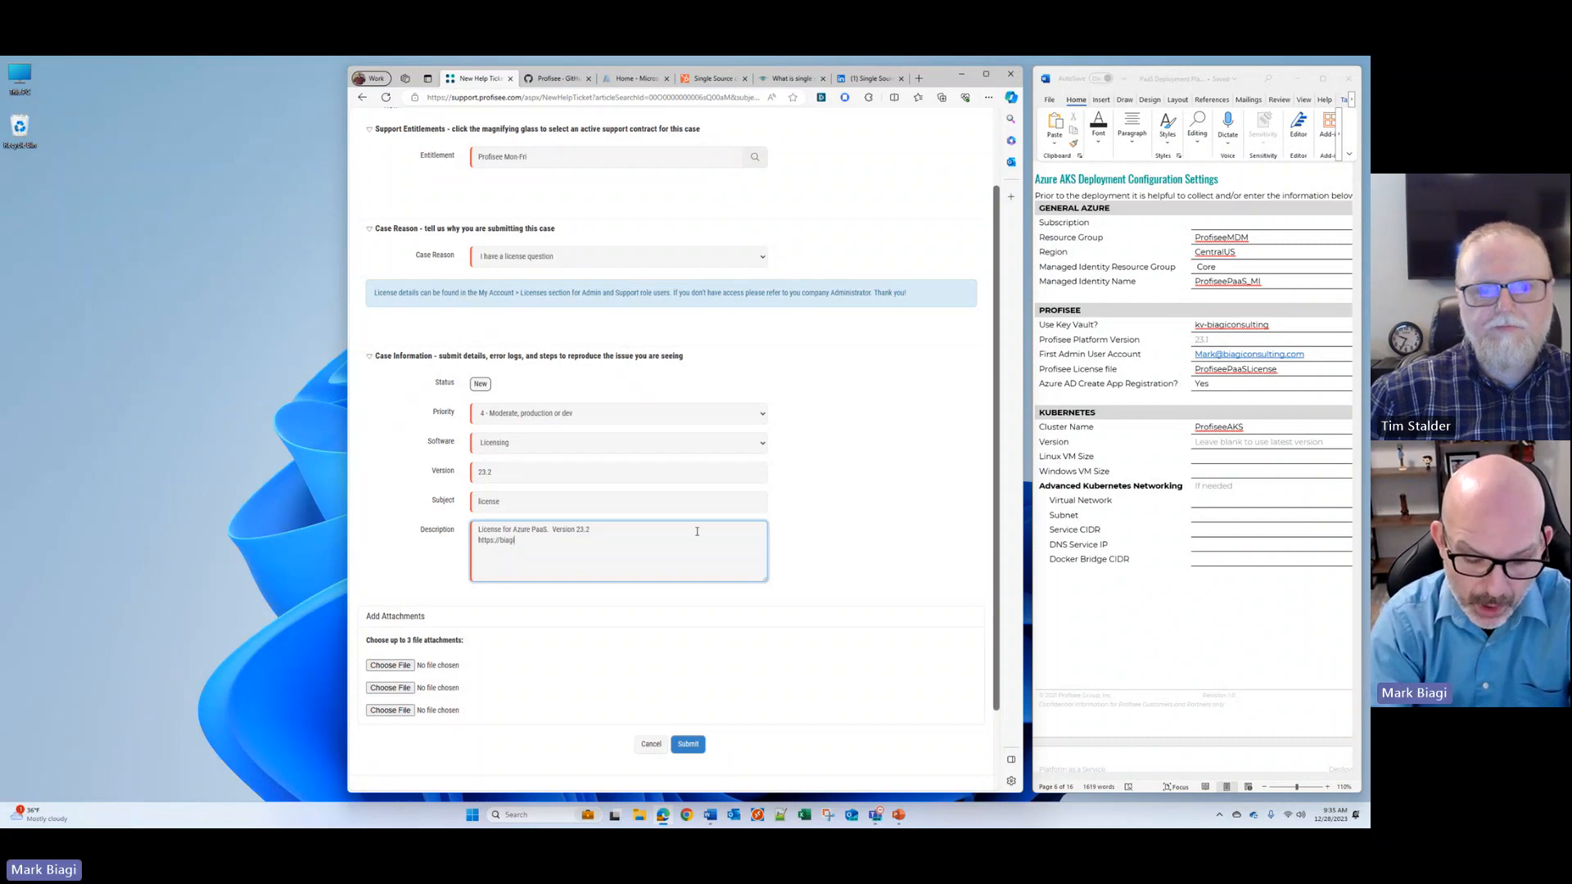
type("consulting.com")
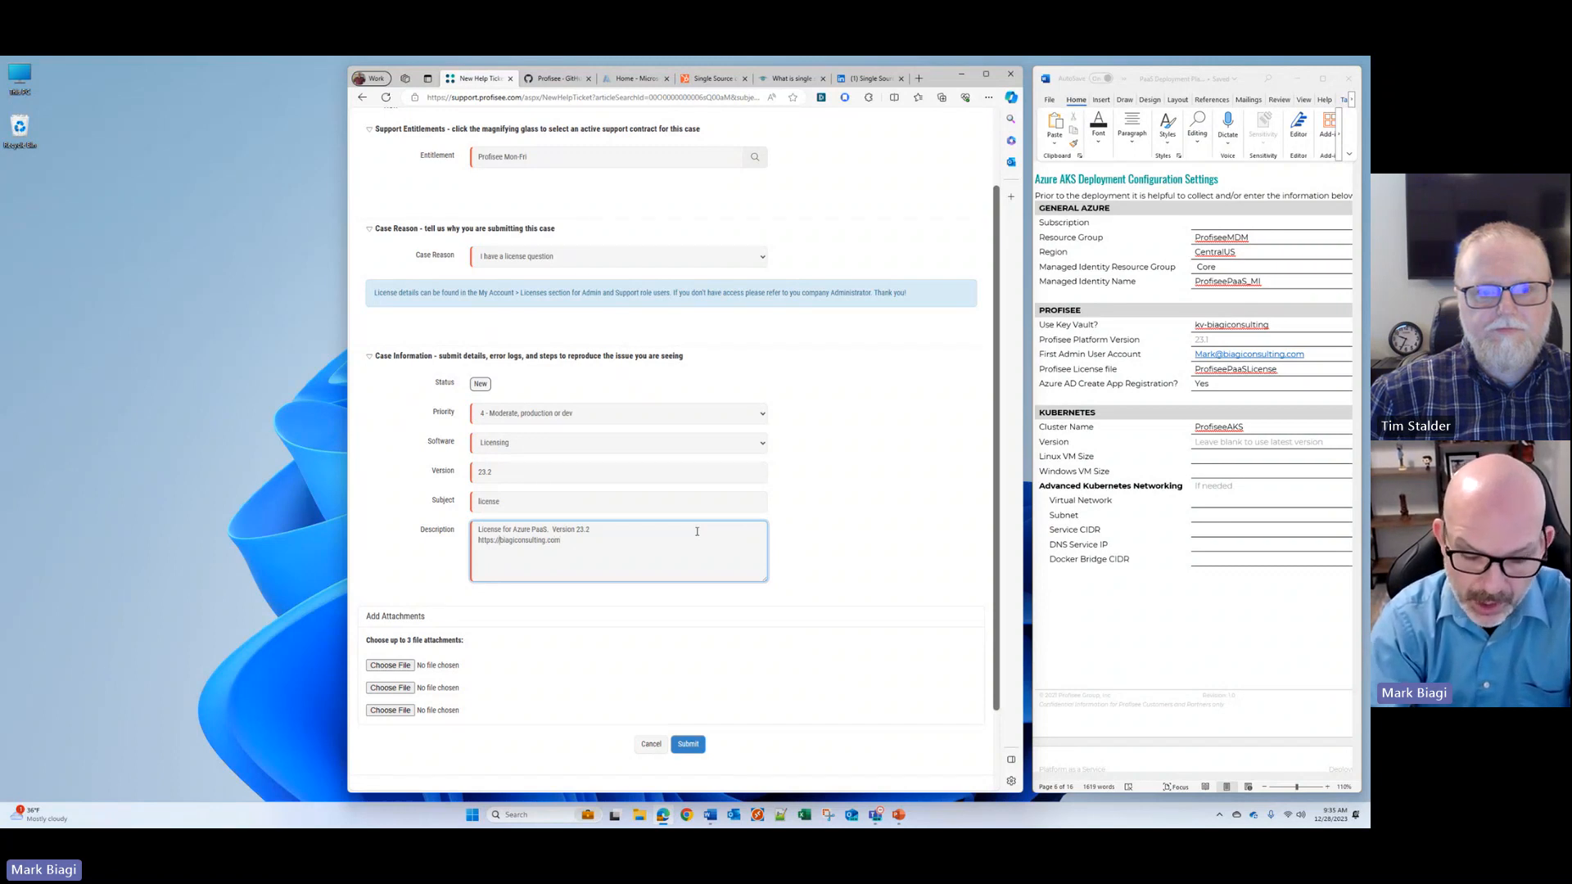
type("profisee.")
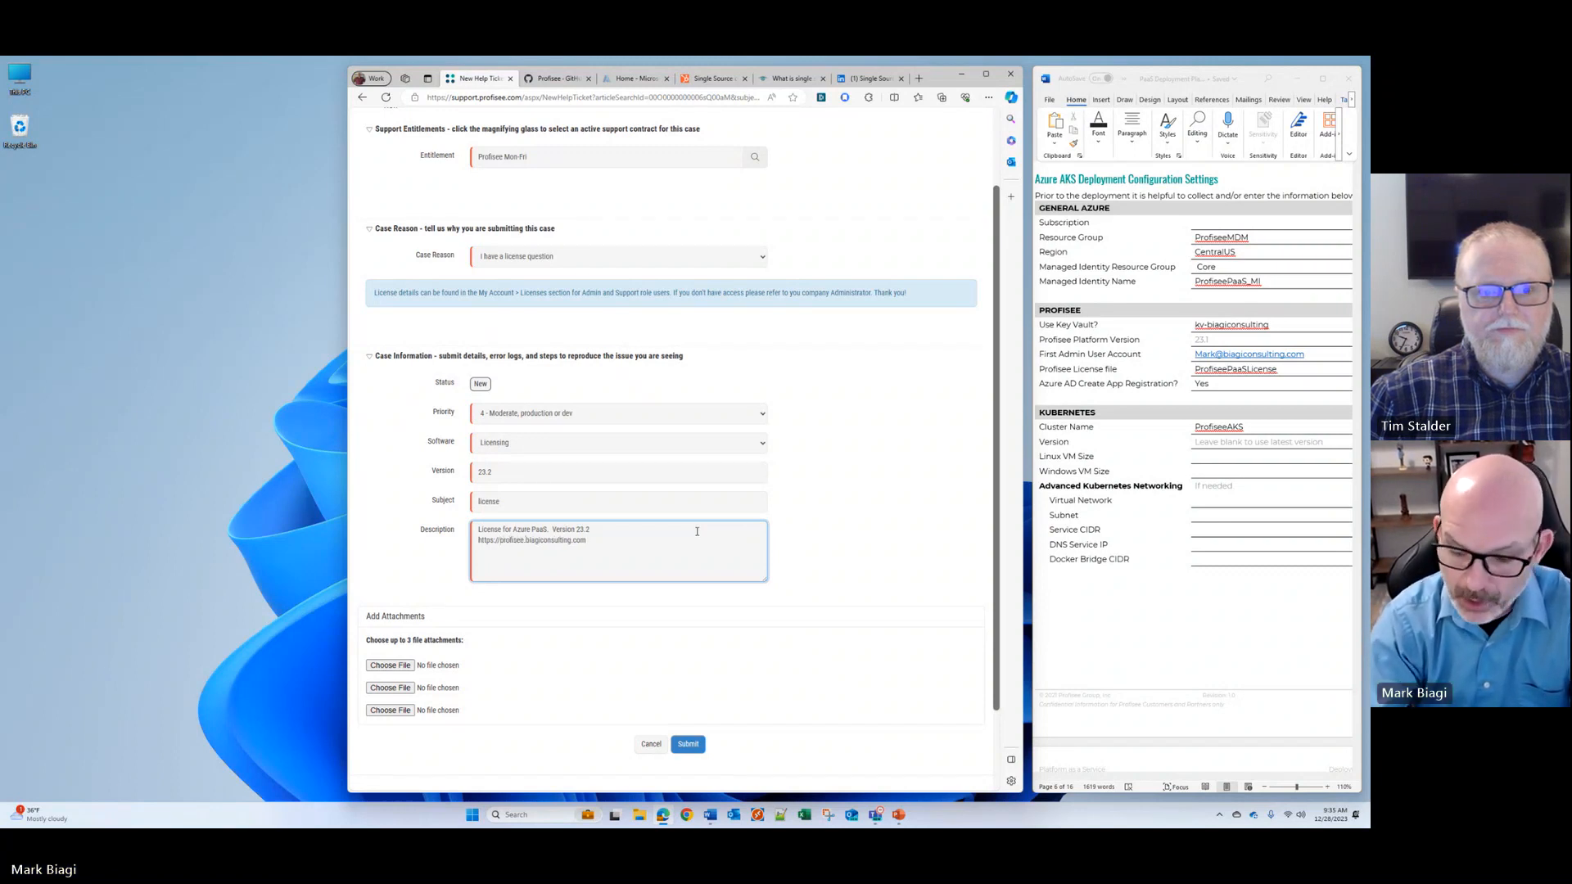
key("End")
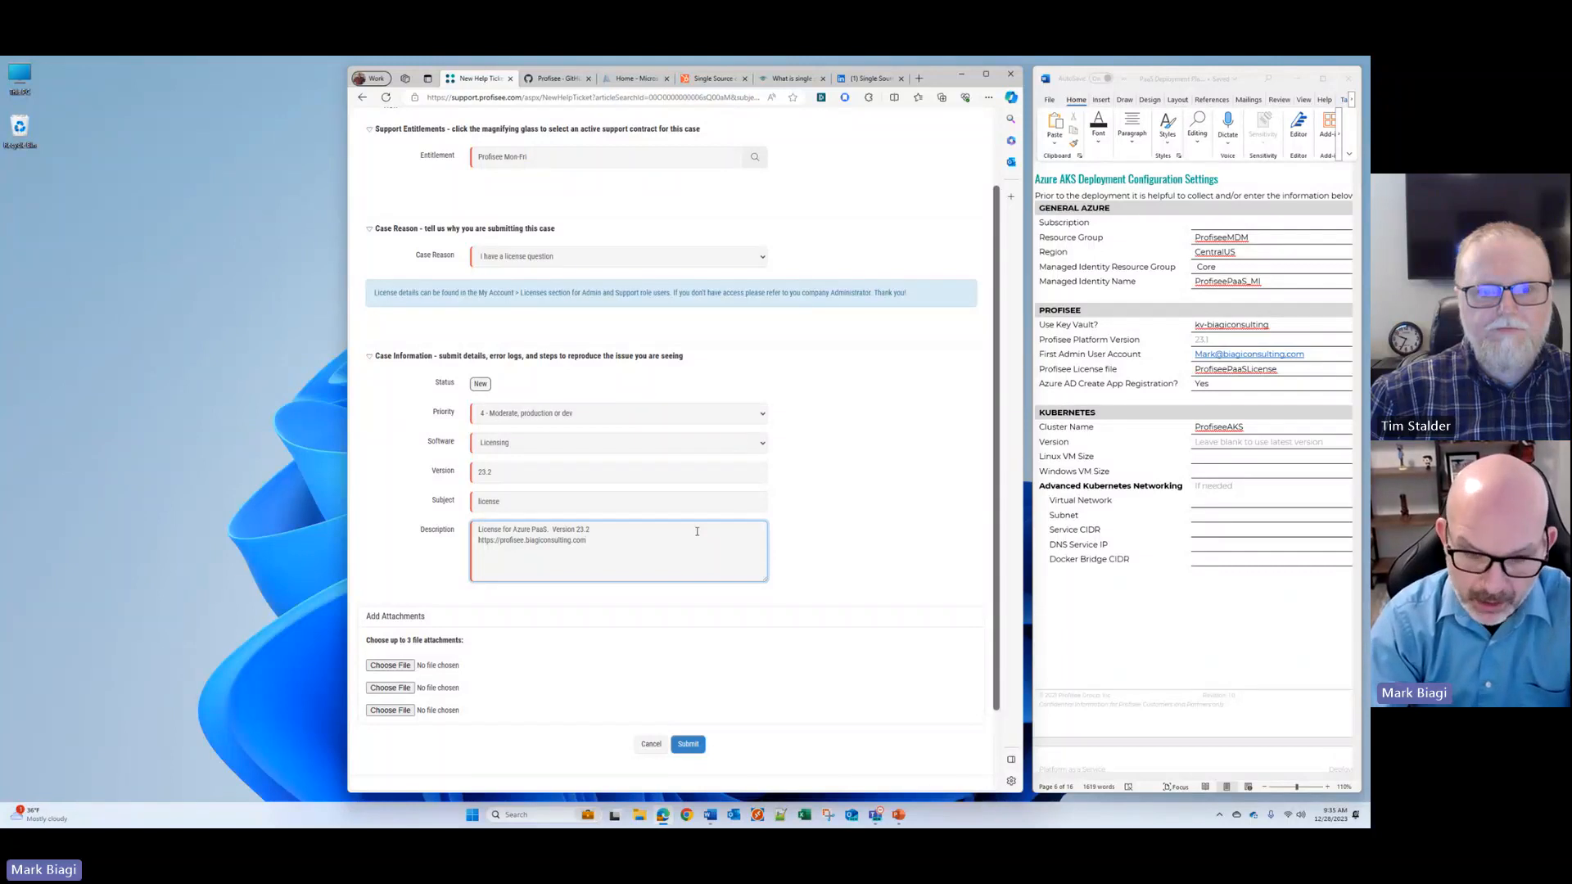
Step: Add "Non-Production" as the third line of the ticket description
key("Return")
type("Non")
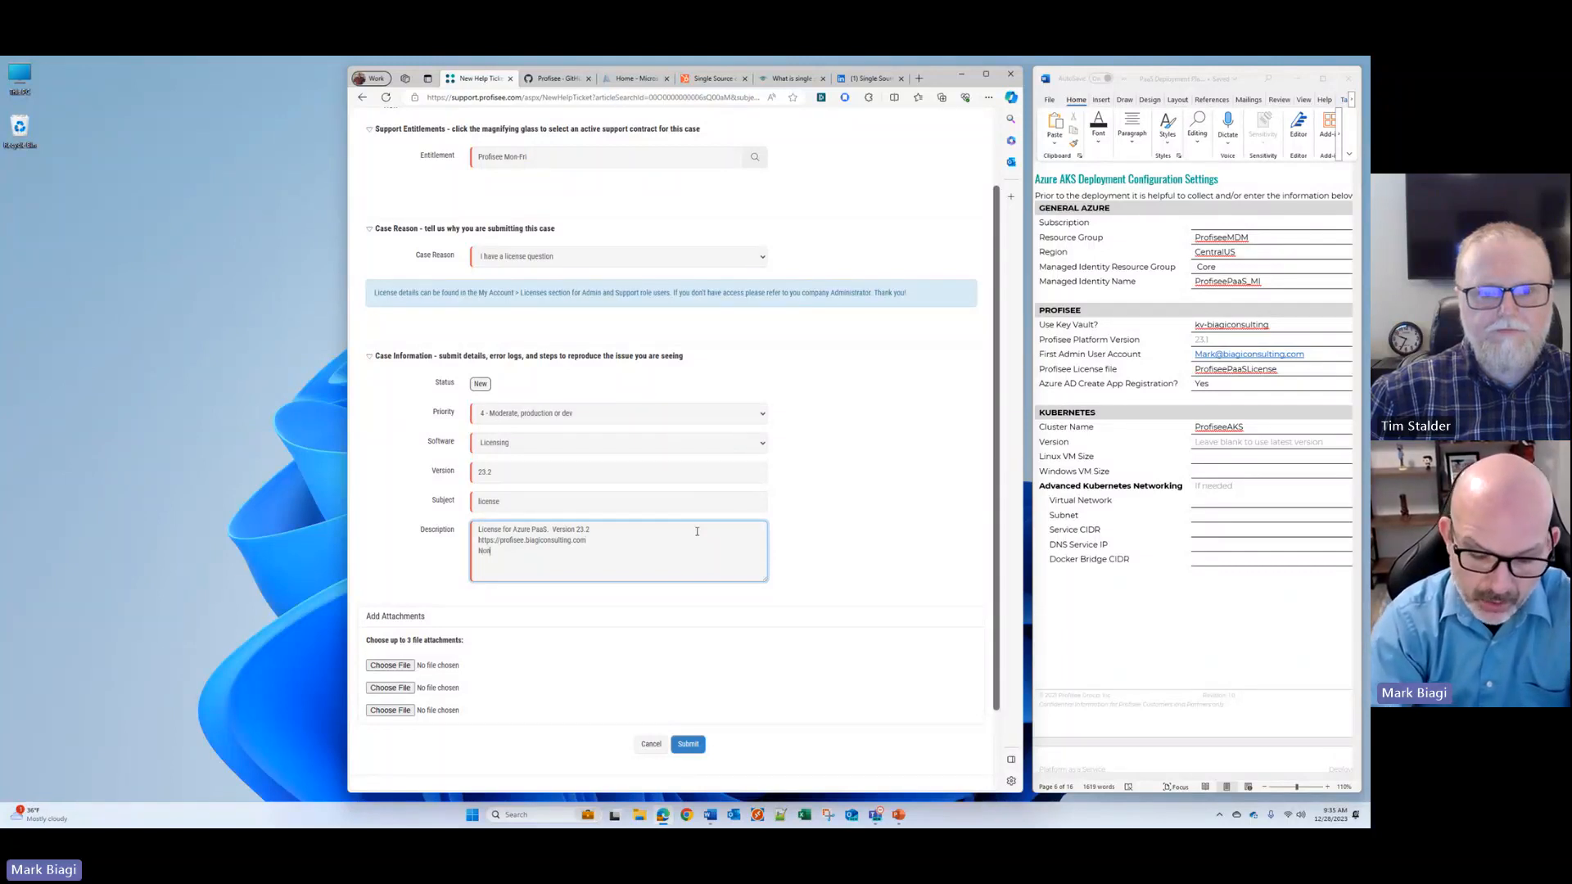
type("-Production")
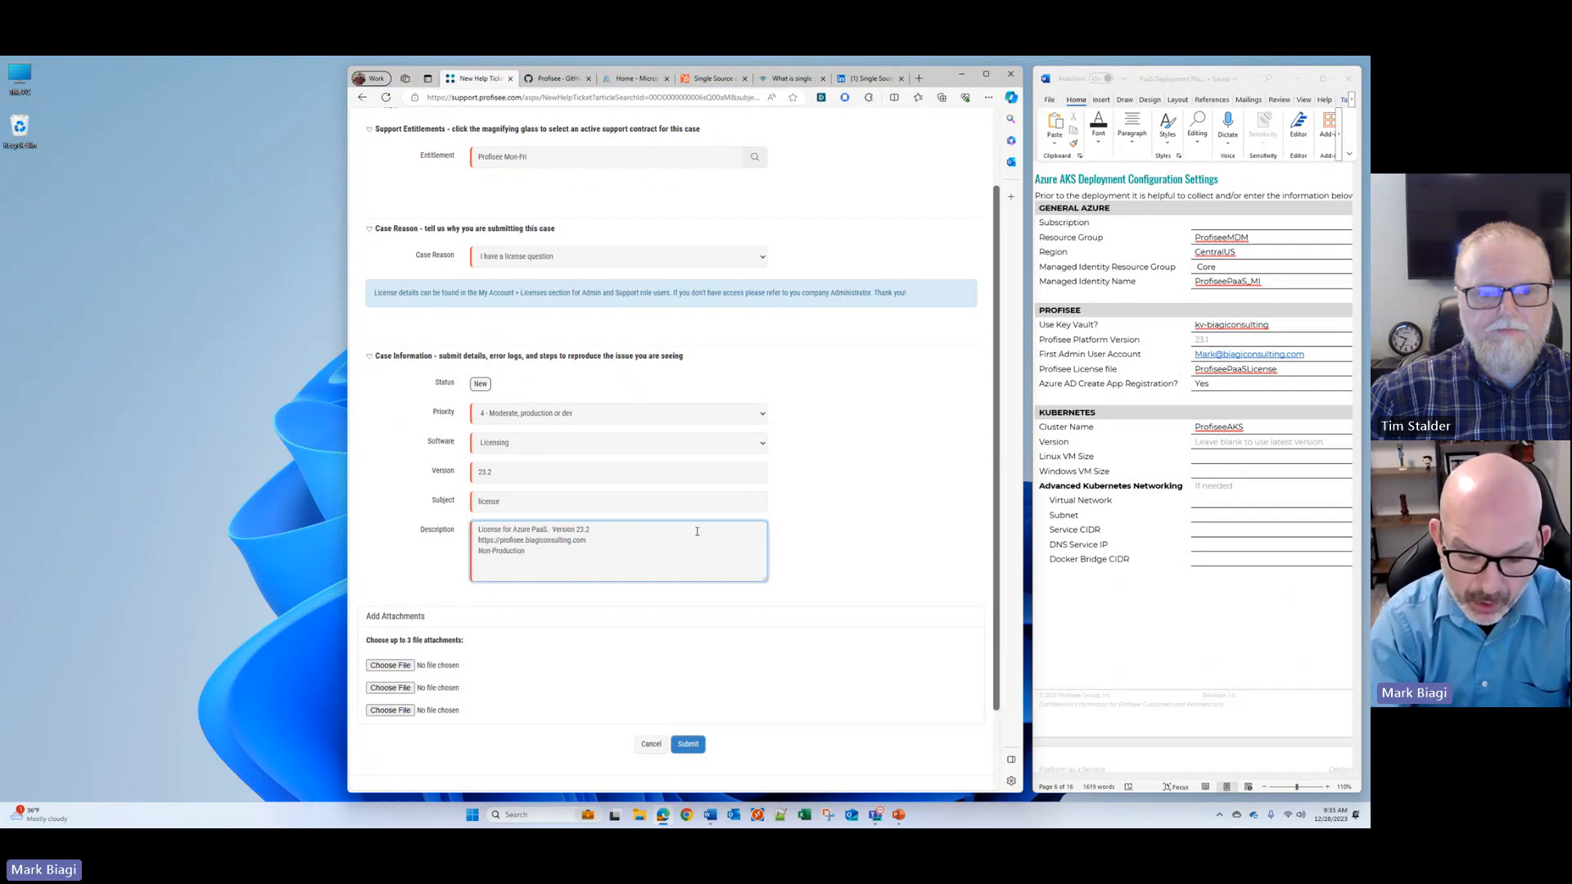
type(" or Non-P")
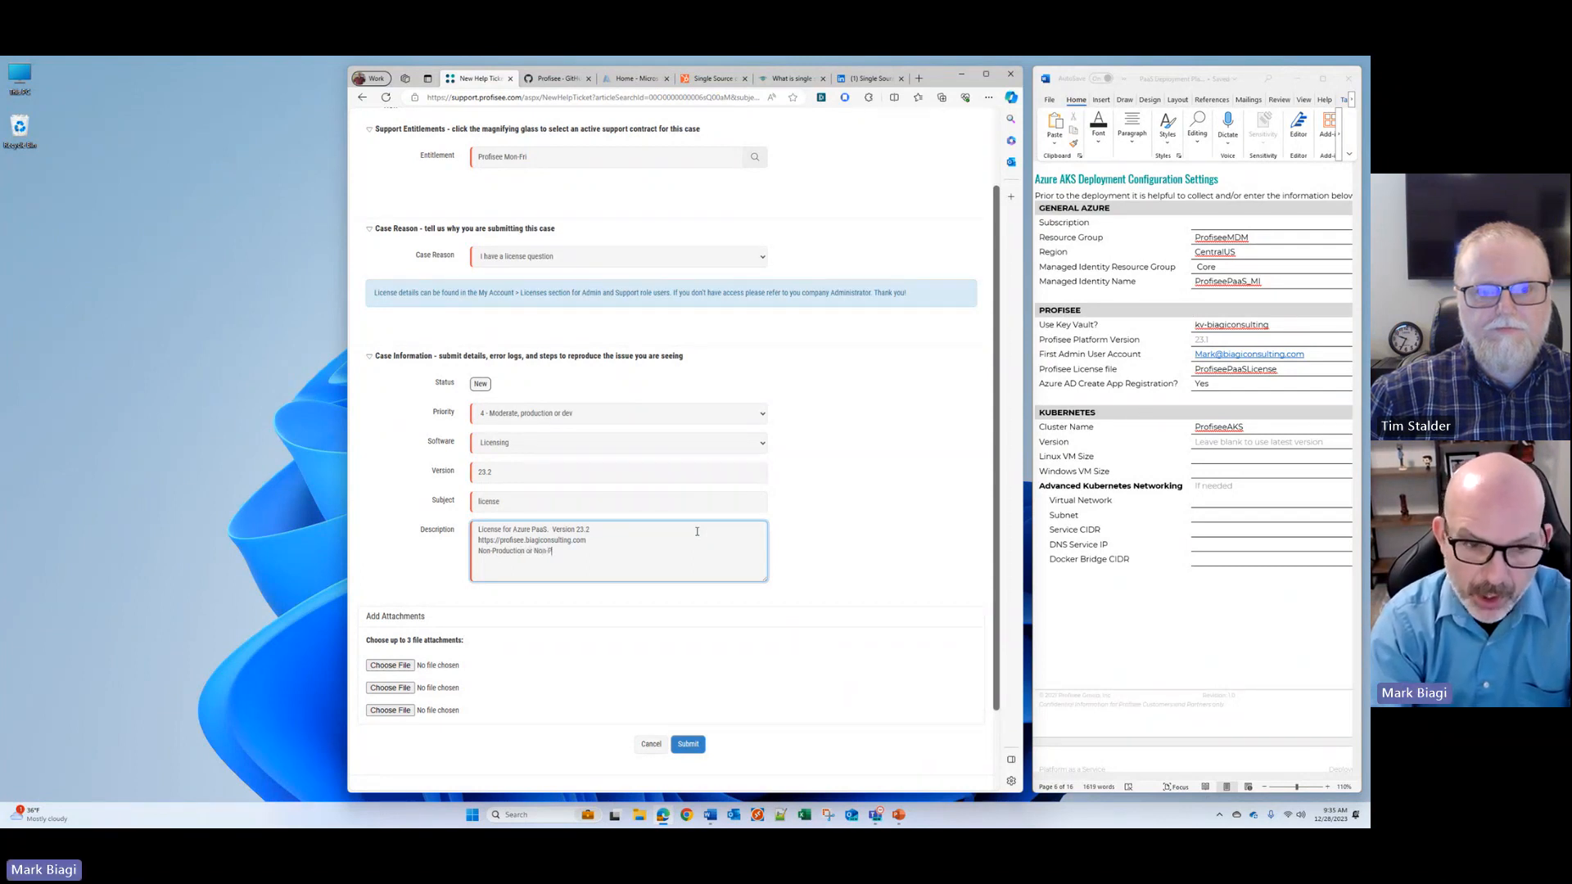
type(" Production")
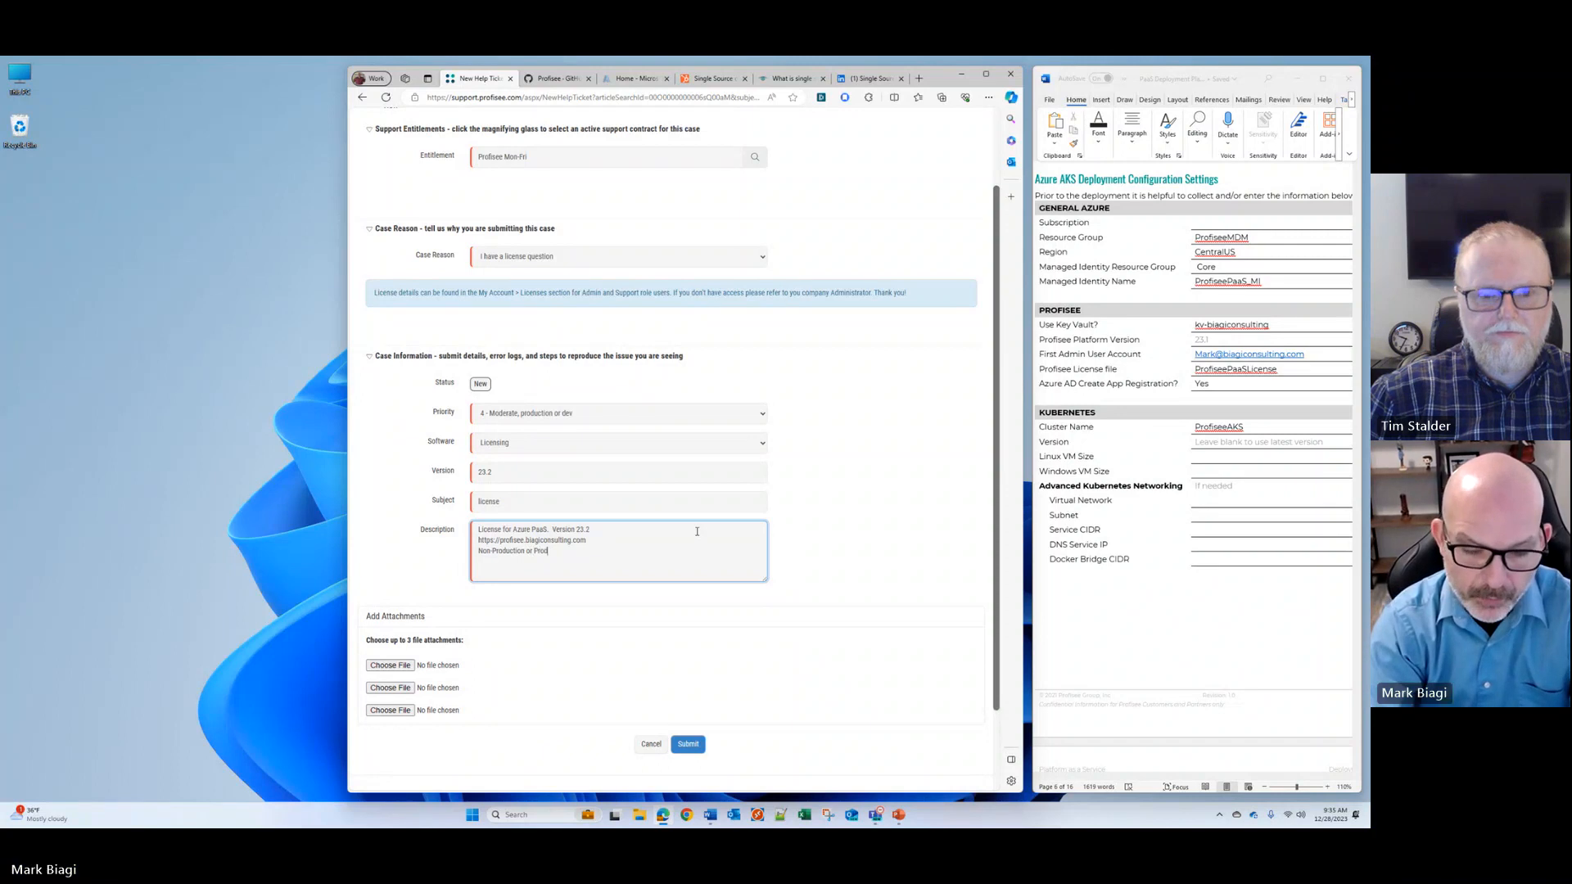
key("ctrl+BackSpace")
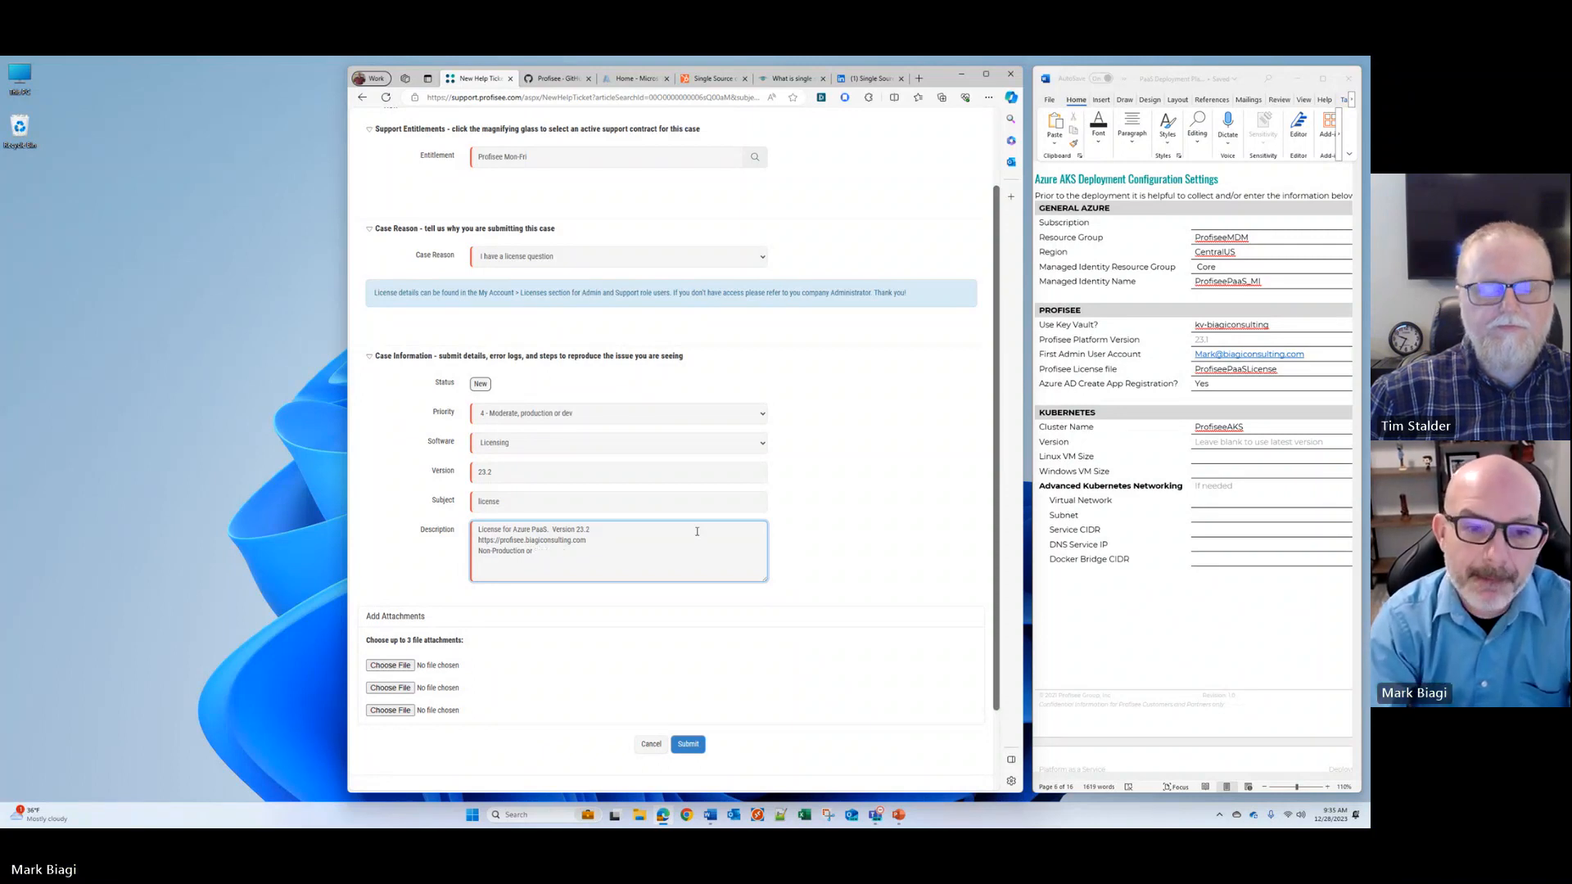
key("BackSpace")
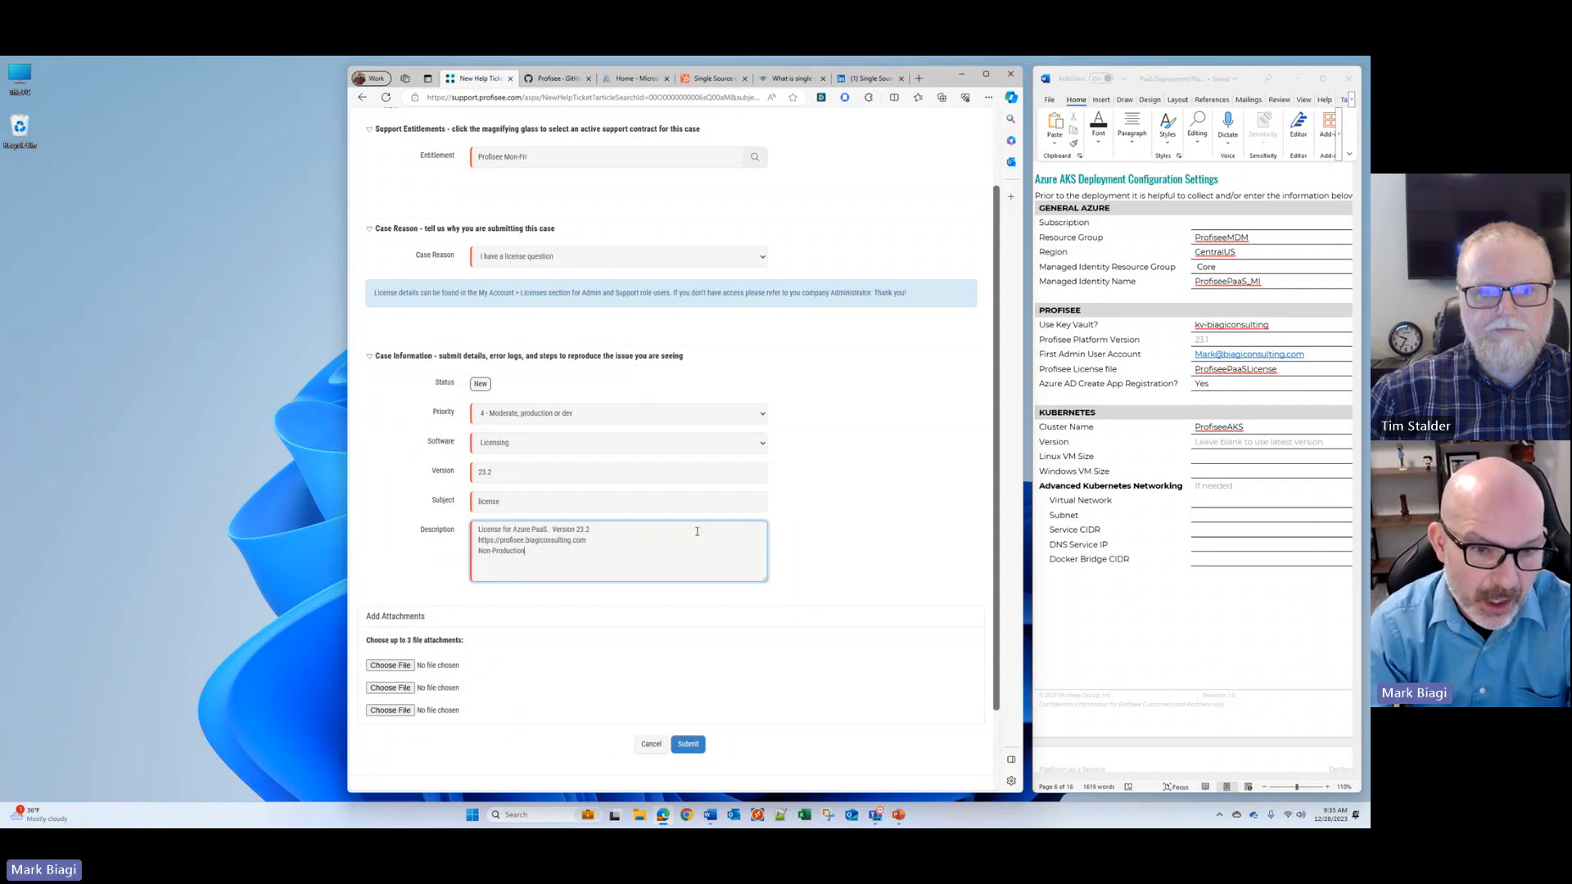
Step: Replace "PaaS" with "IaaS VM installation" in the first line of the ticket description
key("Up")
key("Up")
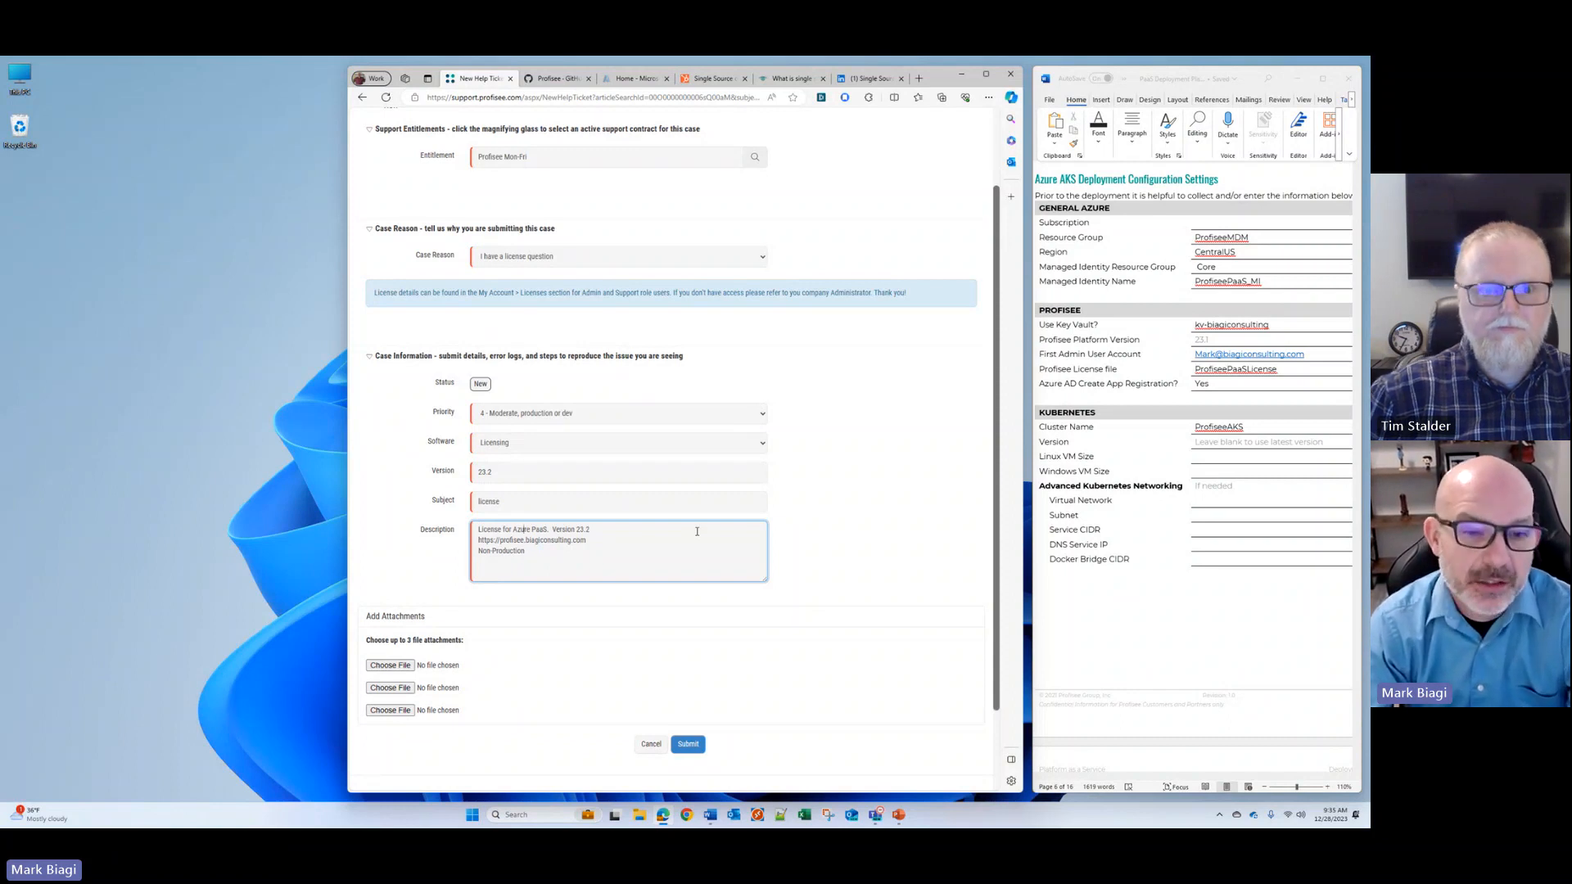
key("Home")
key("Right")
key("ctrl+Right")
key("ctrl+Right")
key("ctrl+Right")
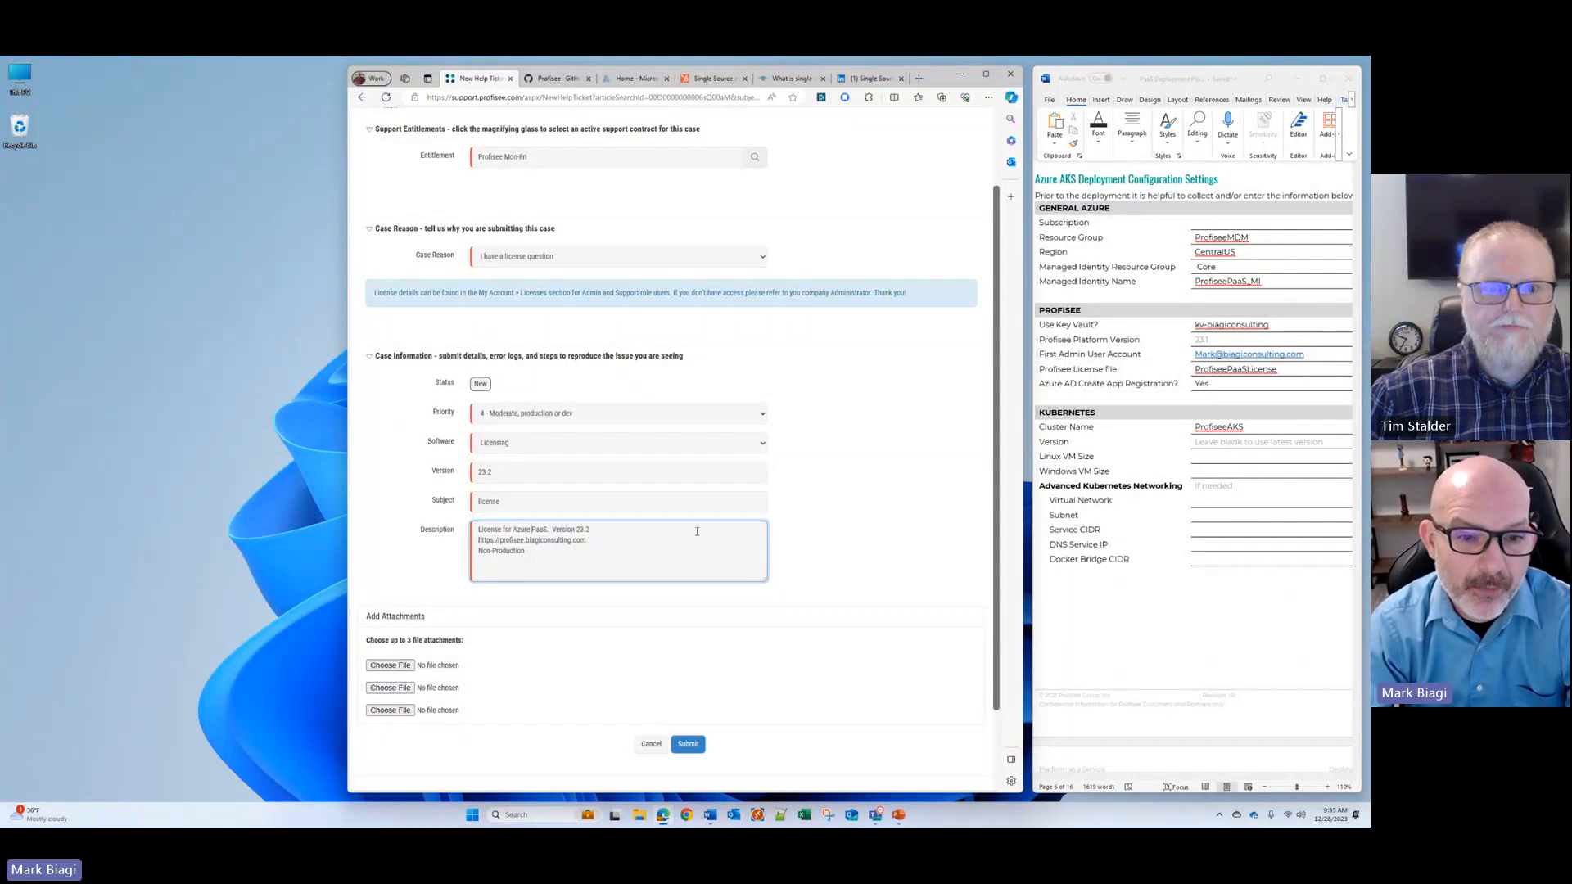
key("shift+Right")
type("IaaS")
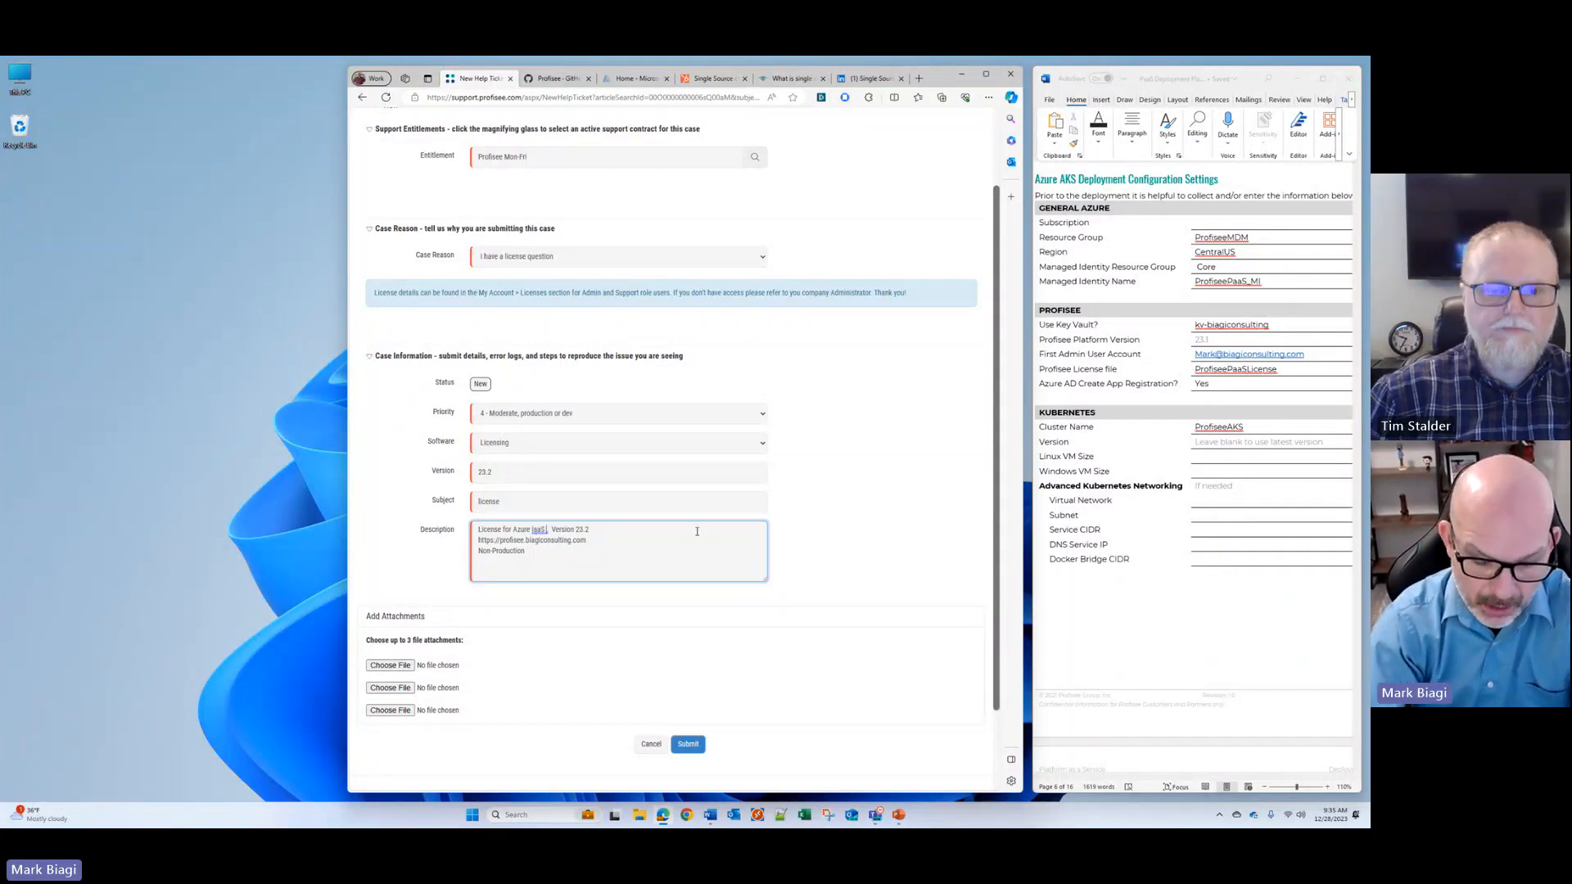
type(" VM inst")
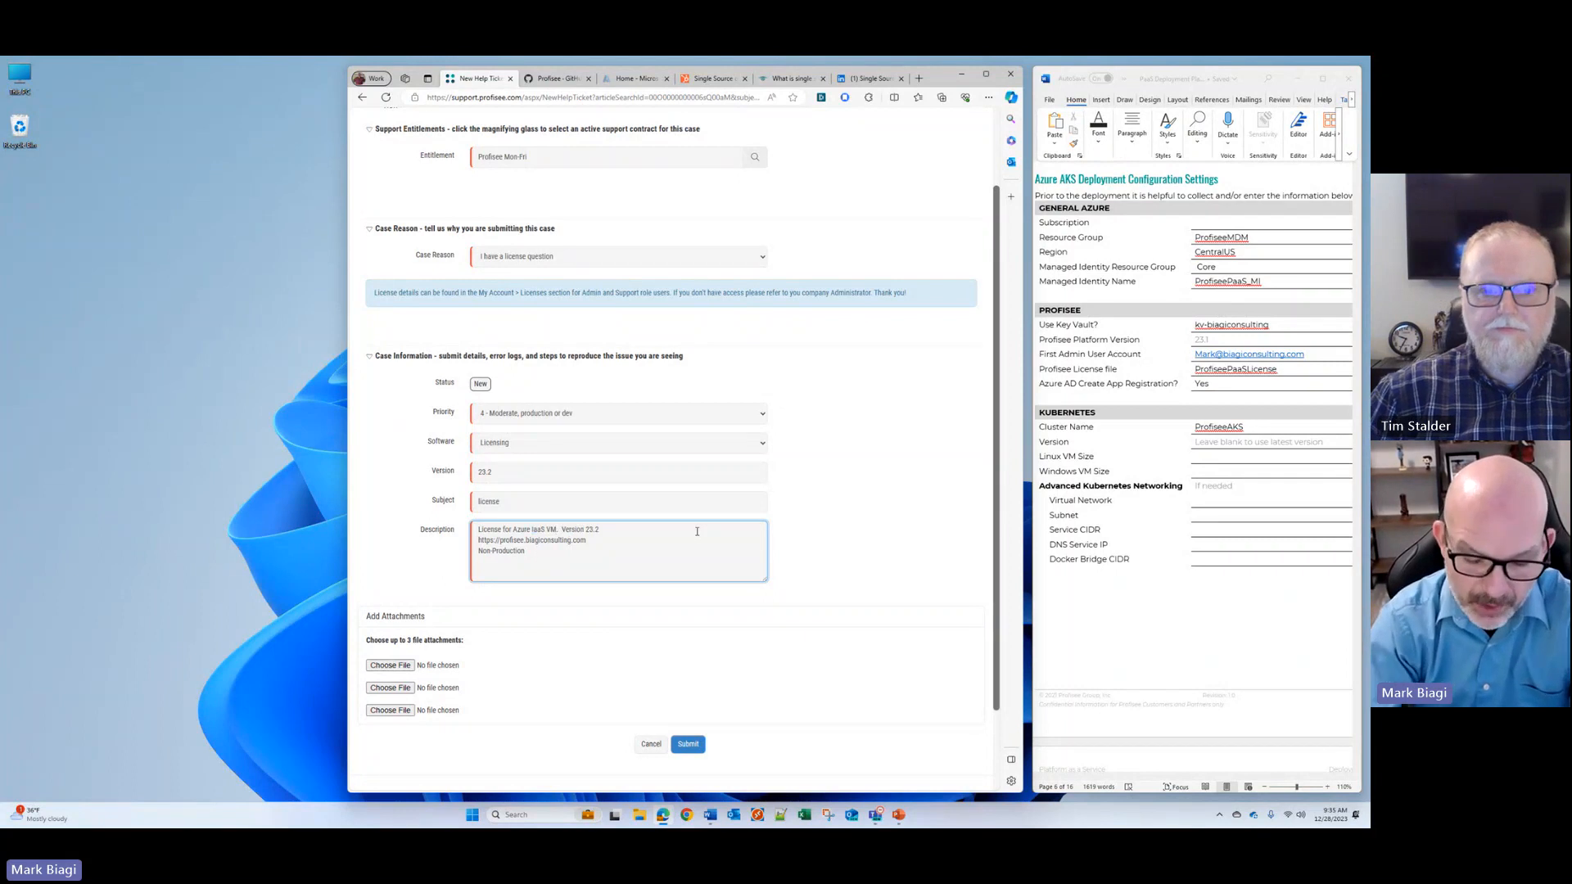
type("allation")
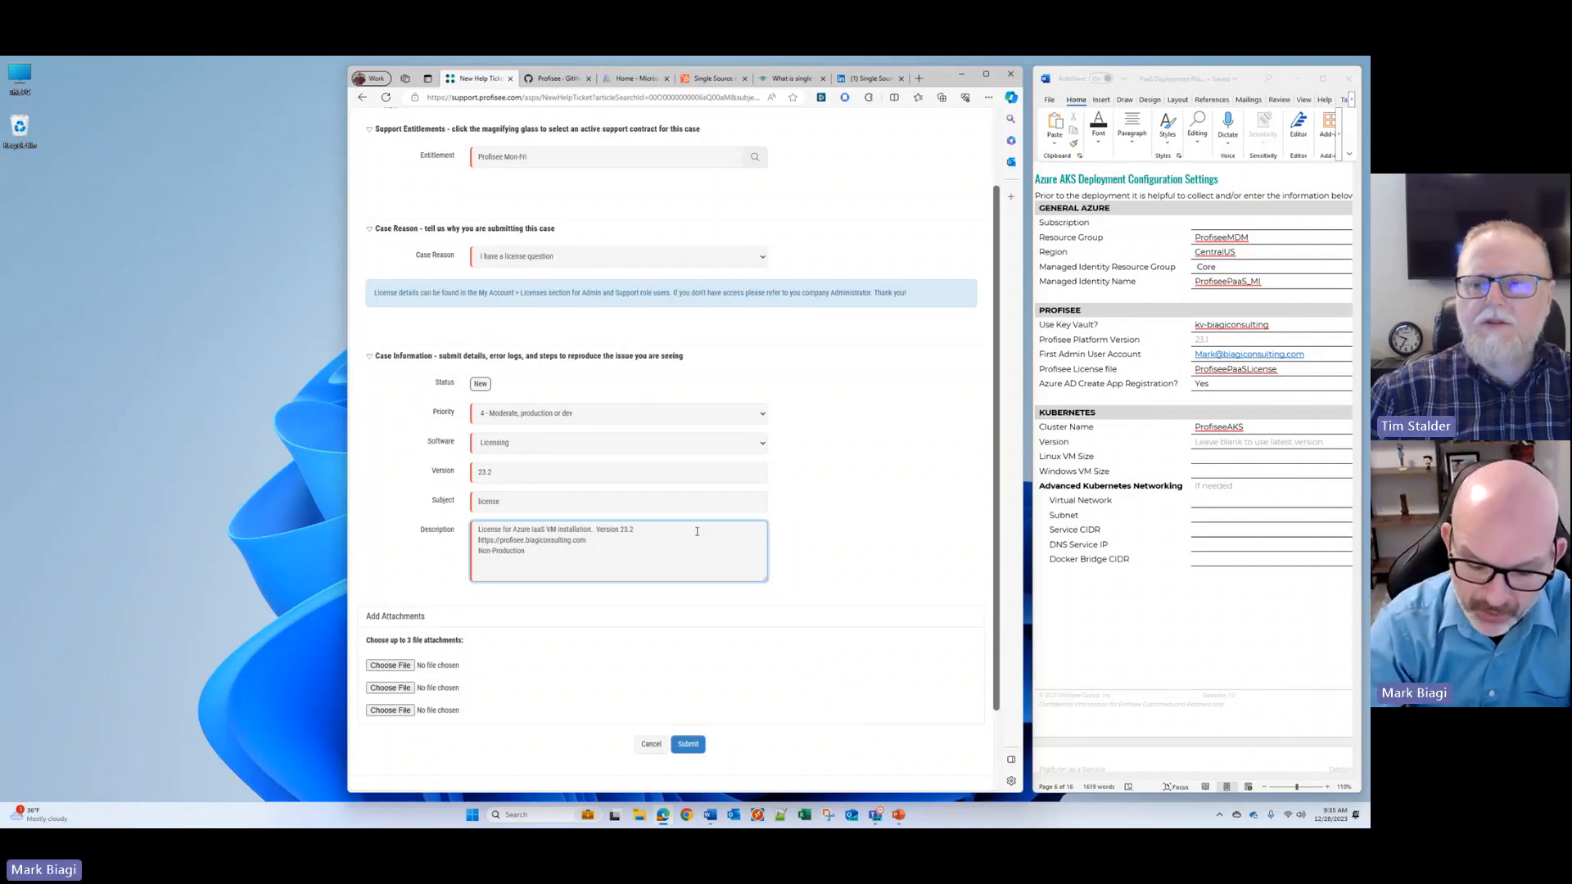
Step: Remove the word "installation" from the description's first line and cancel the new support ticket
key("BackSpace")
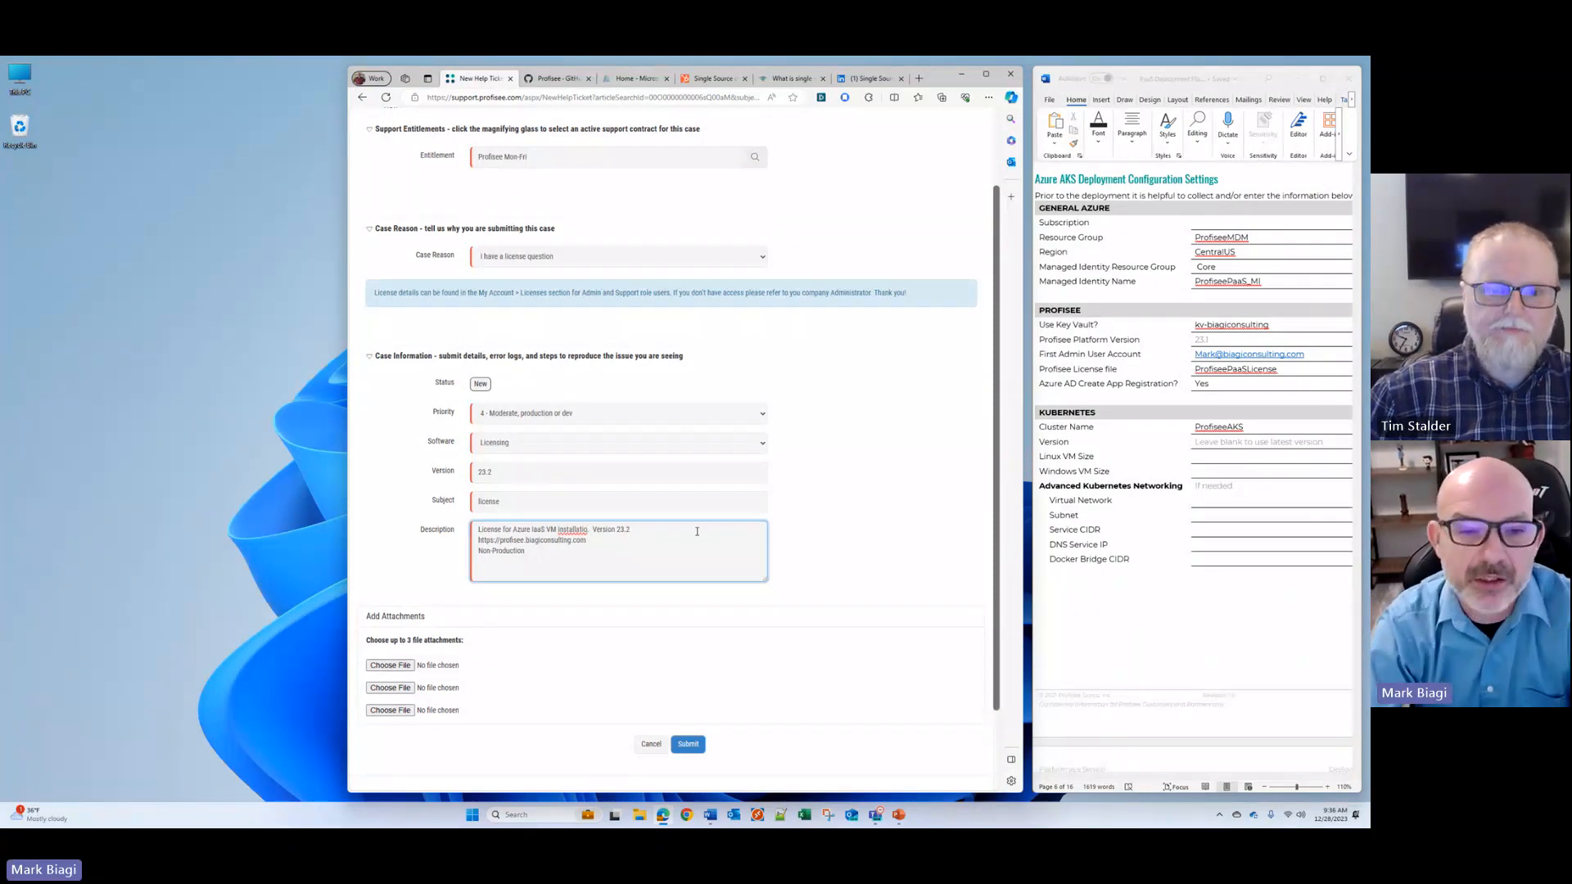
key("BackSpace")
key("BackSpace")
key("BackSpace")
key("BackSpace")
key("BackSpace")
key("BackSpace")
key("BackSpace")
key("BackSpace")
key("BackSpace")
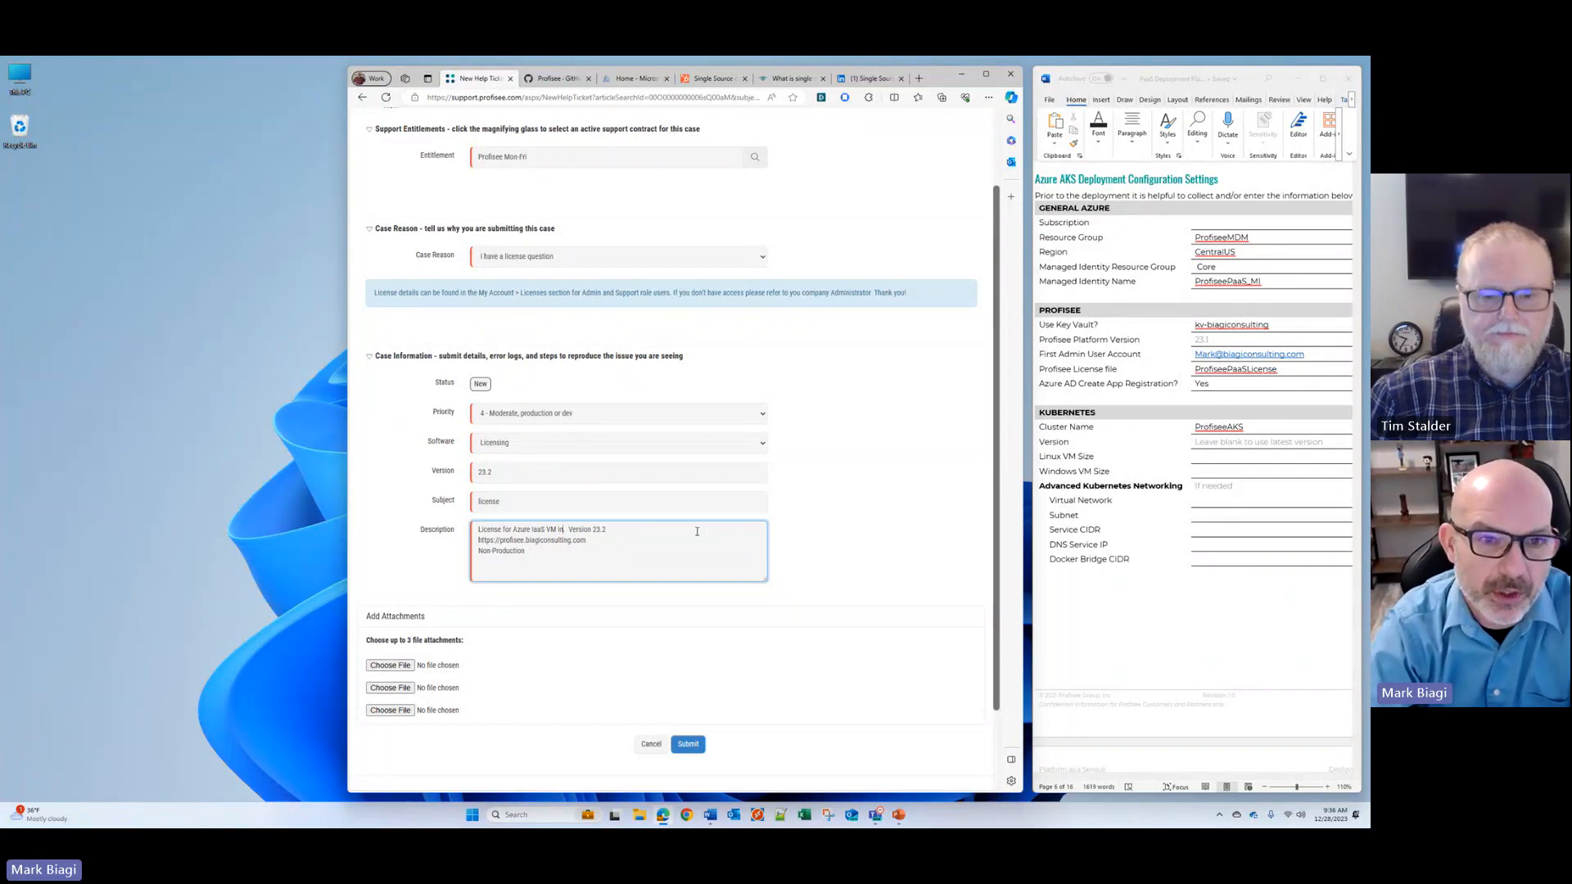
key("BackSpace")
key("BackSpace")
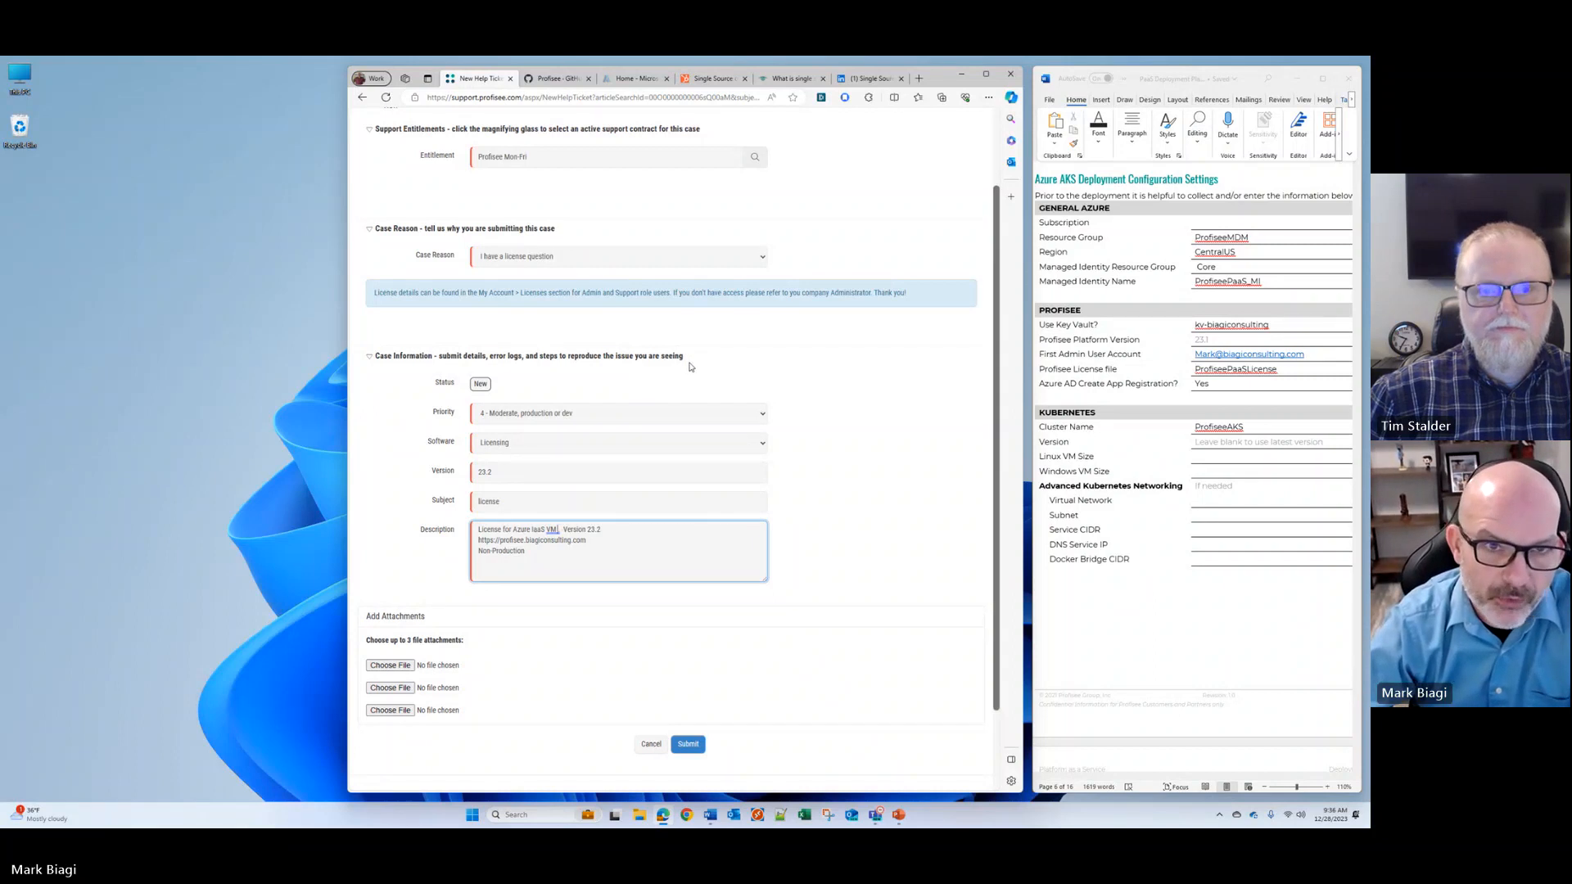
left_click(649, 747)
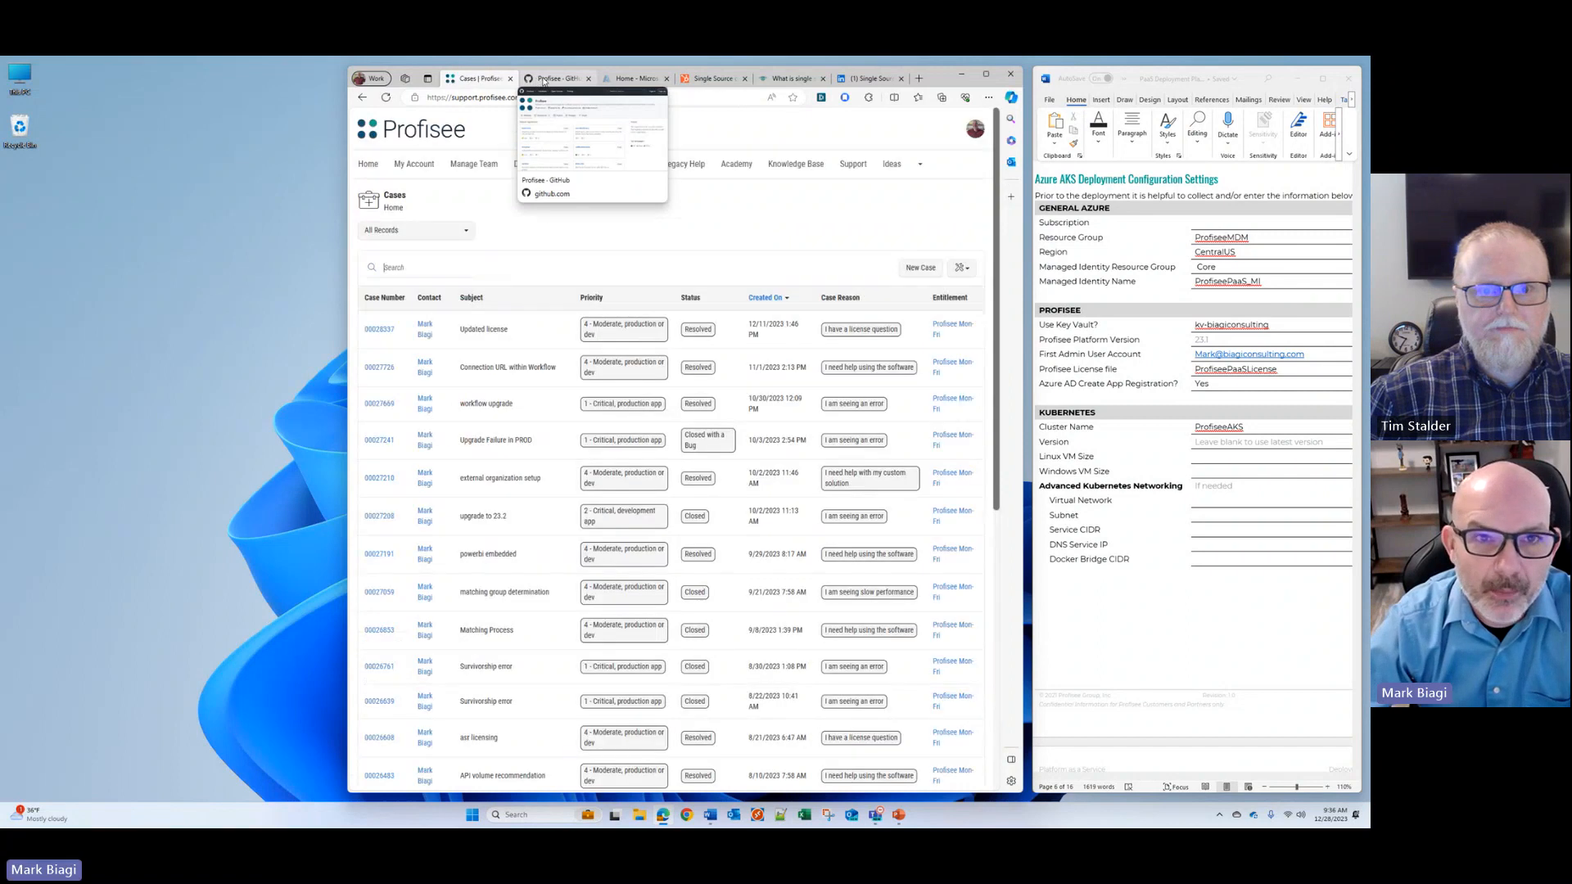
Step: Switch to Profisee's GitHub page and open the Azure-ARM folder of the kubernetes repository
left_click(544, 80)
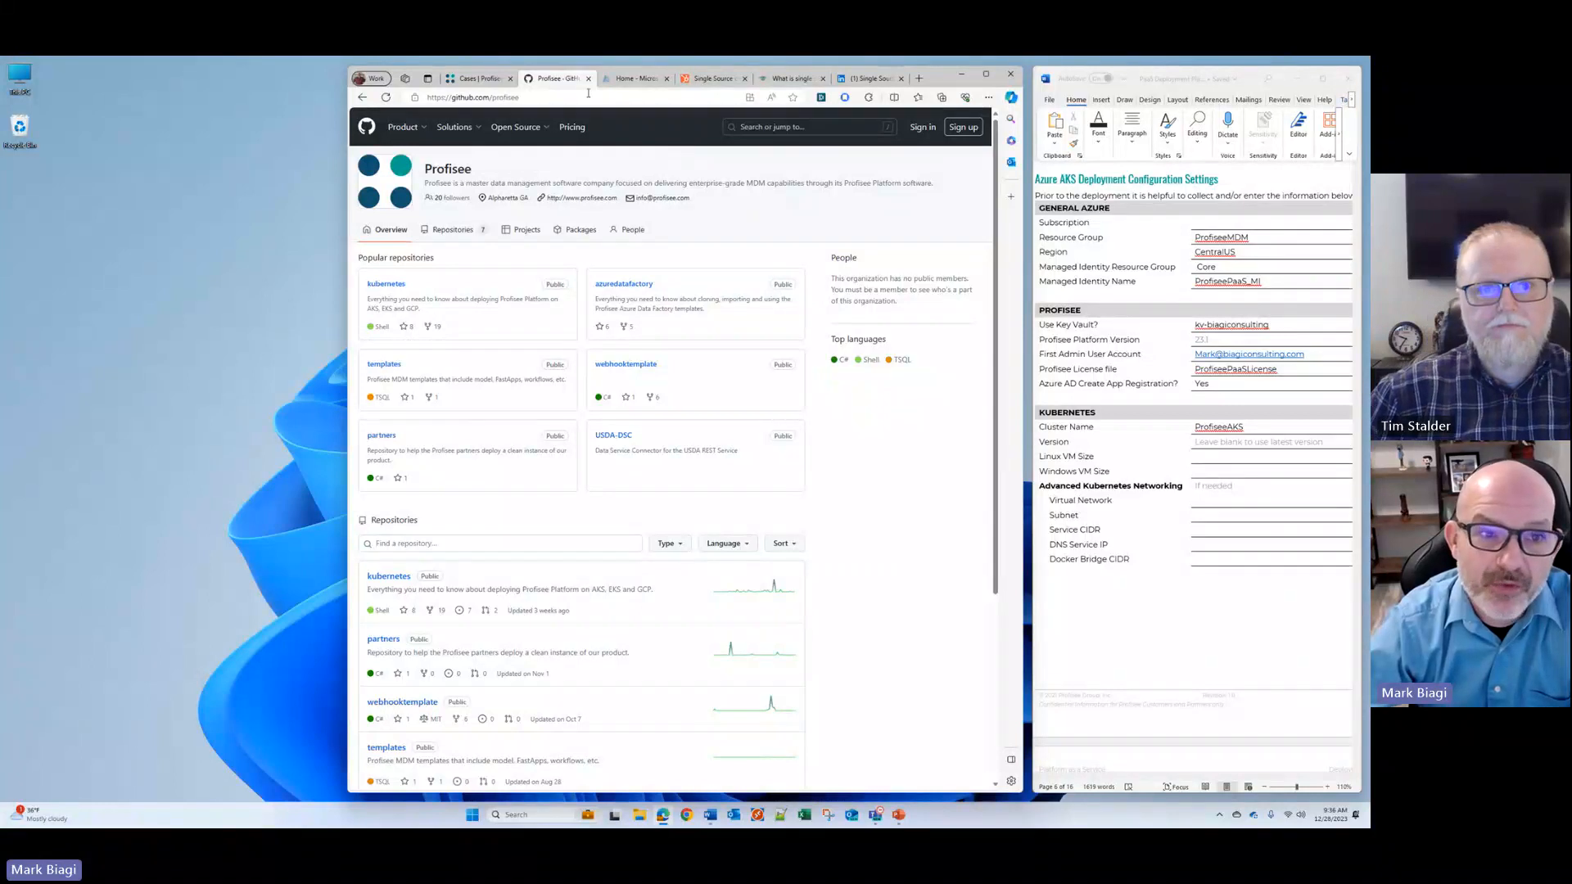
left_click(385, 285)
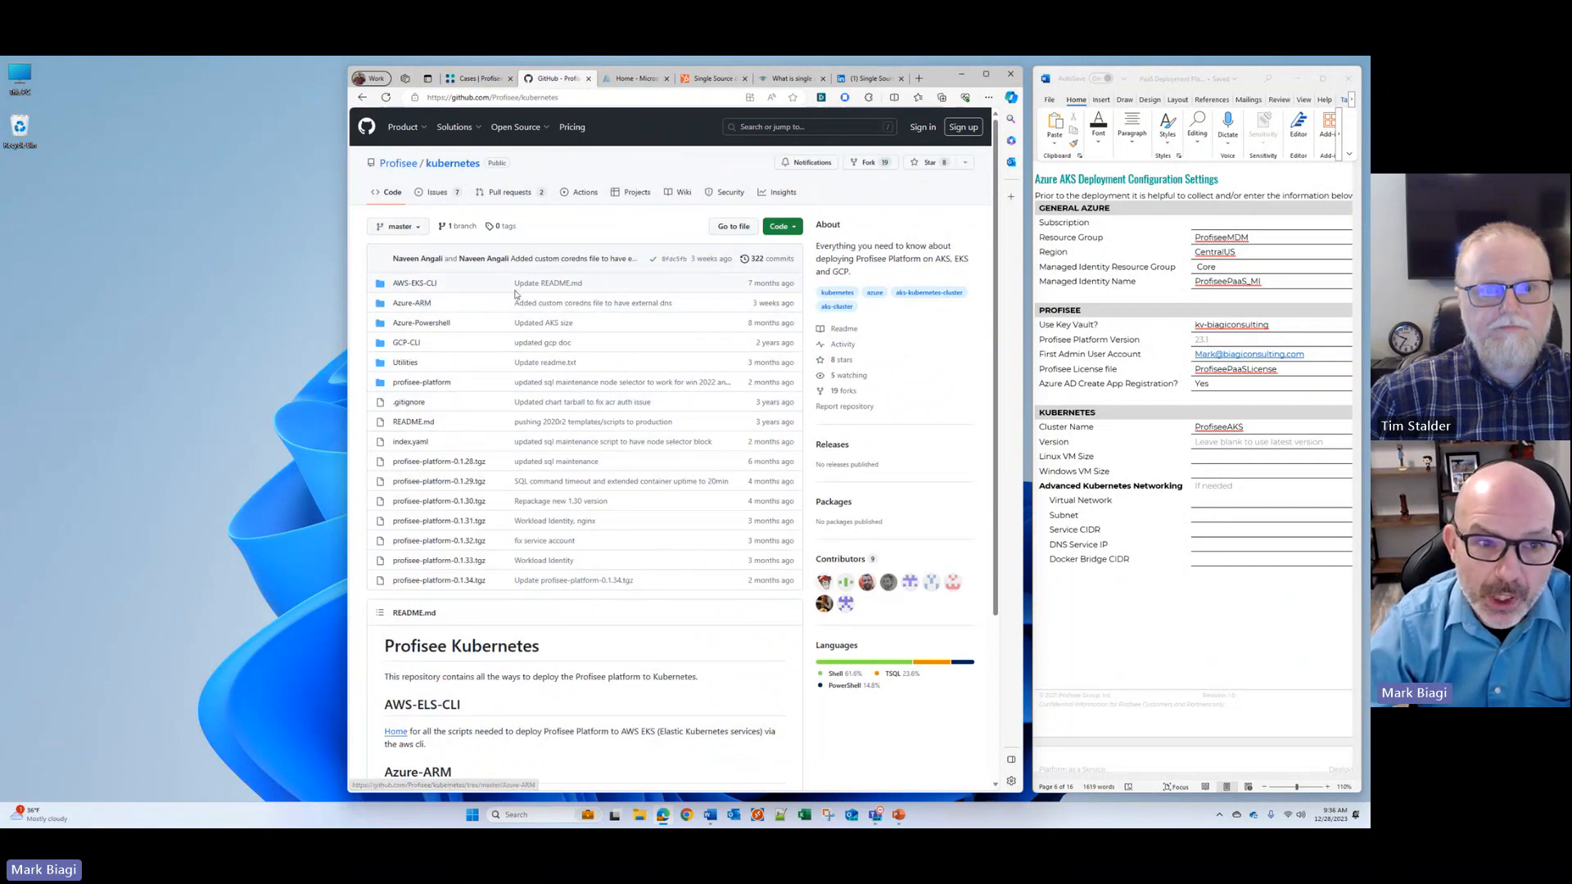
left_click(413, 304)
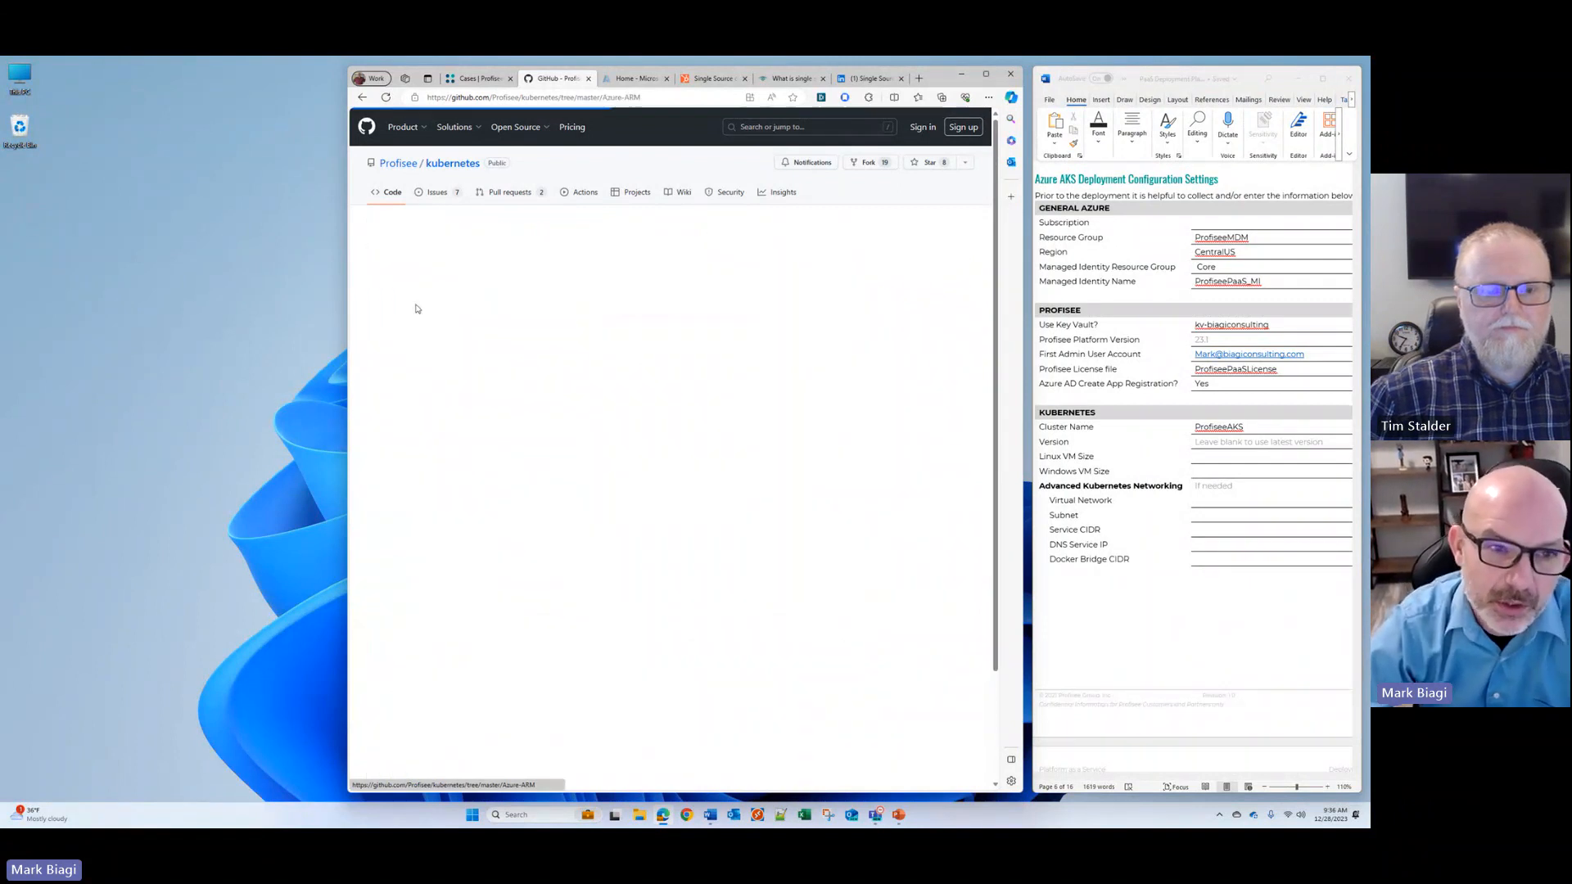
Step: Start the Deploy to Azure template from the Azure-ARM readme's deployment steps and sign in with the Biagi Consulting account connected to Windows
scroll(711, 561, "down", 5)
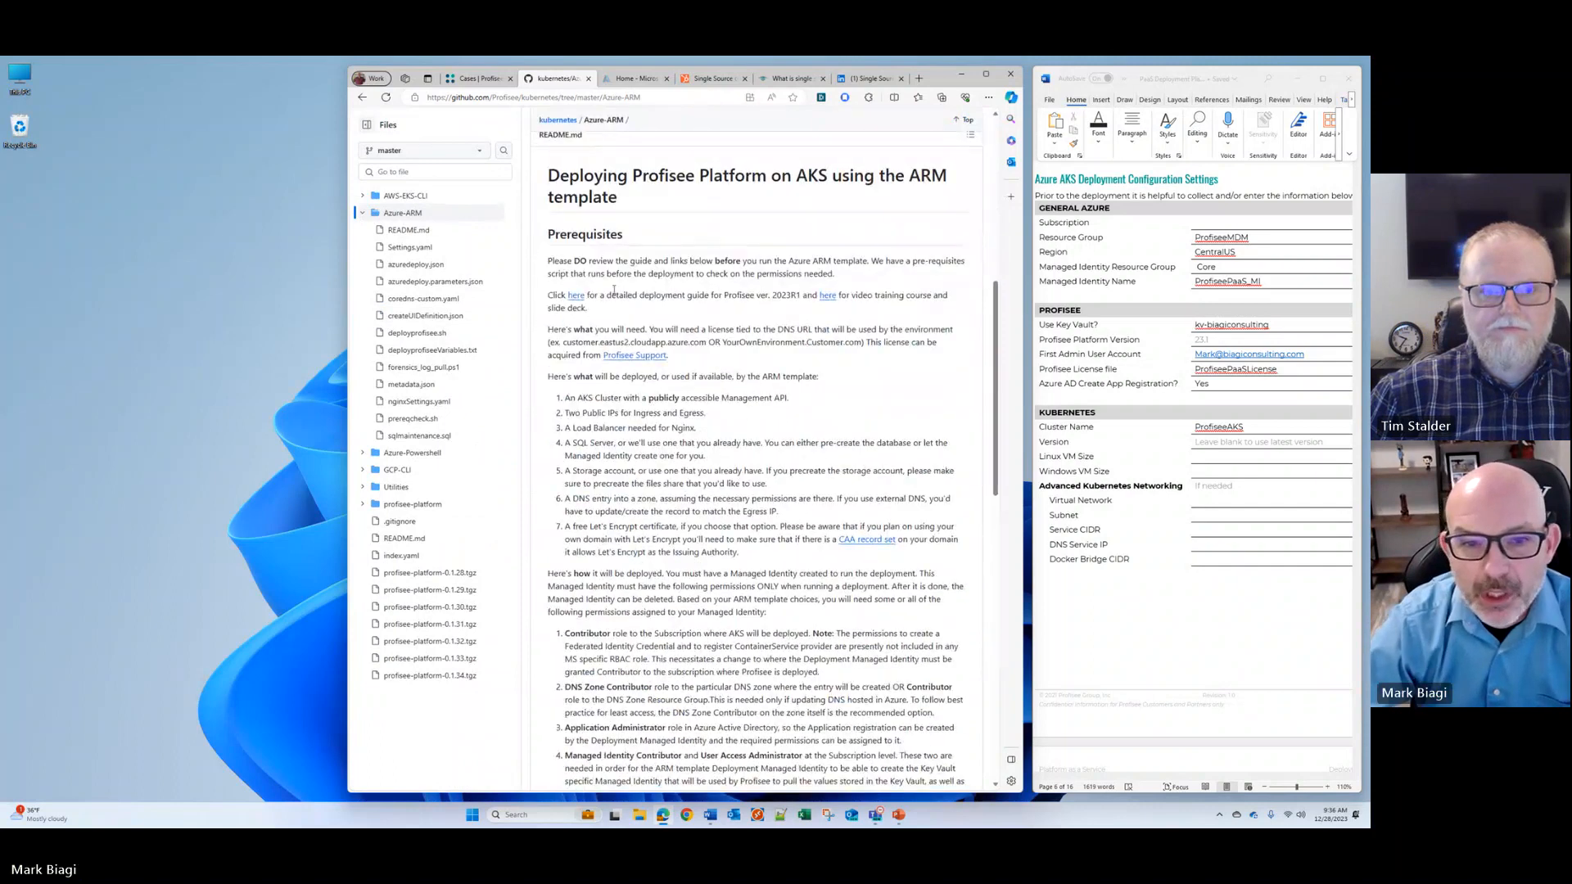
scroll(674, 540, "down", 15)
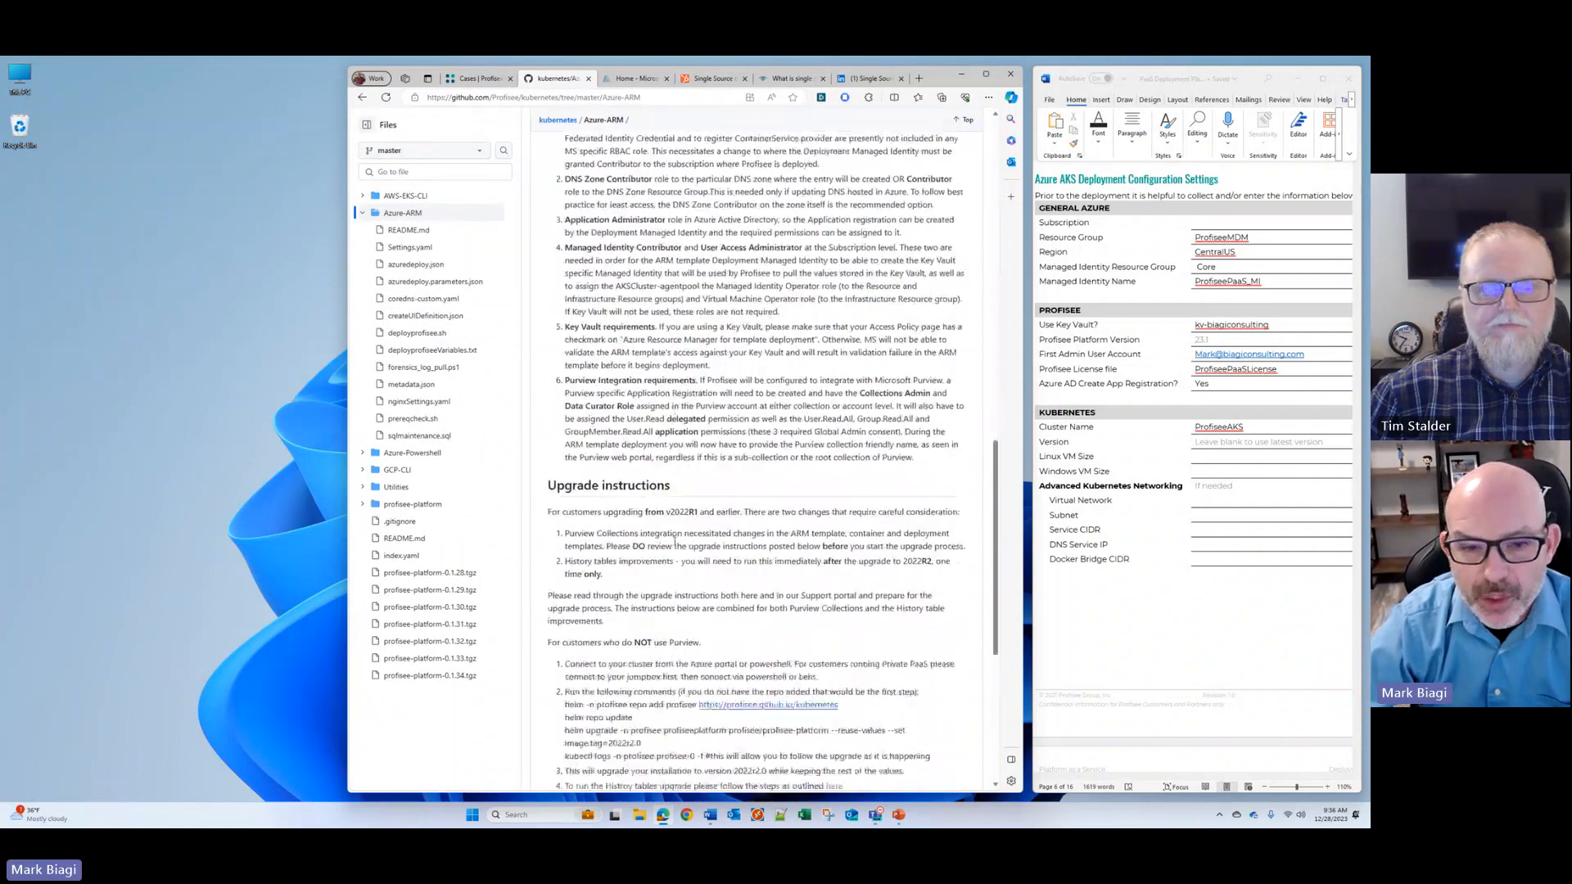
scroll(674, 540, "down", 3)
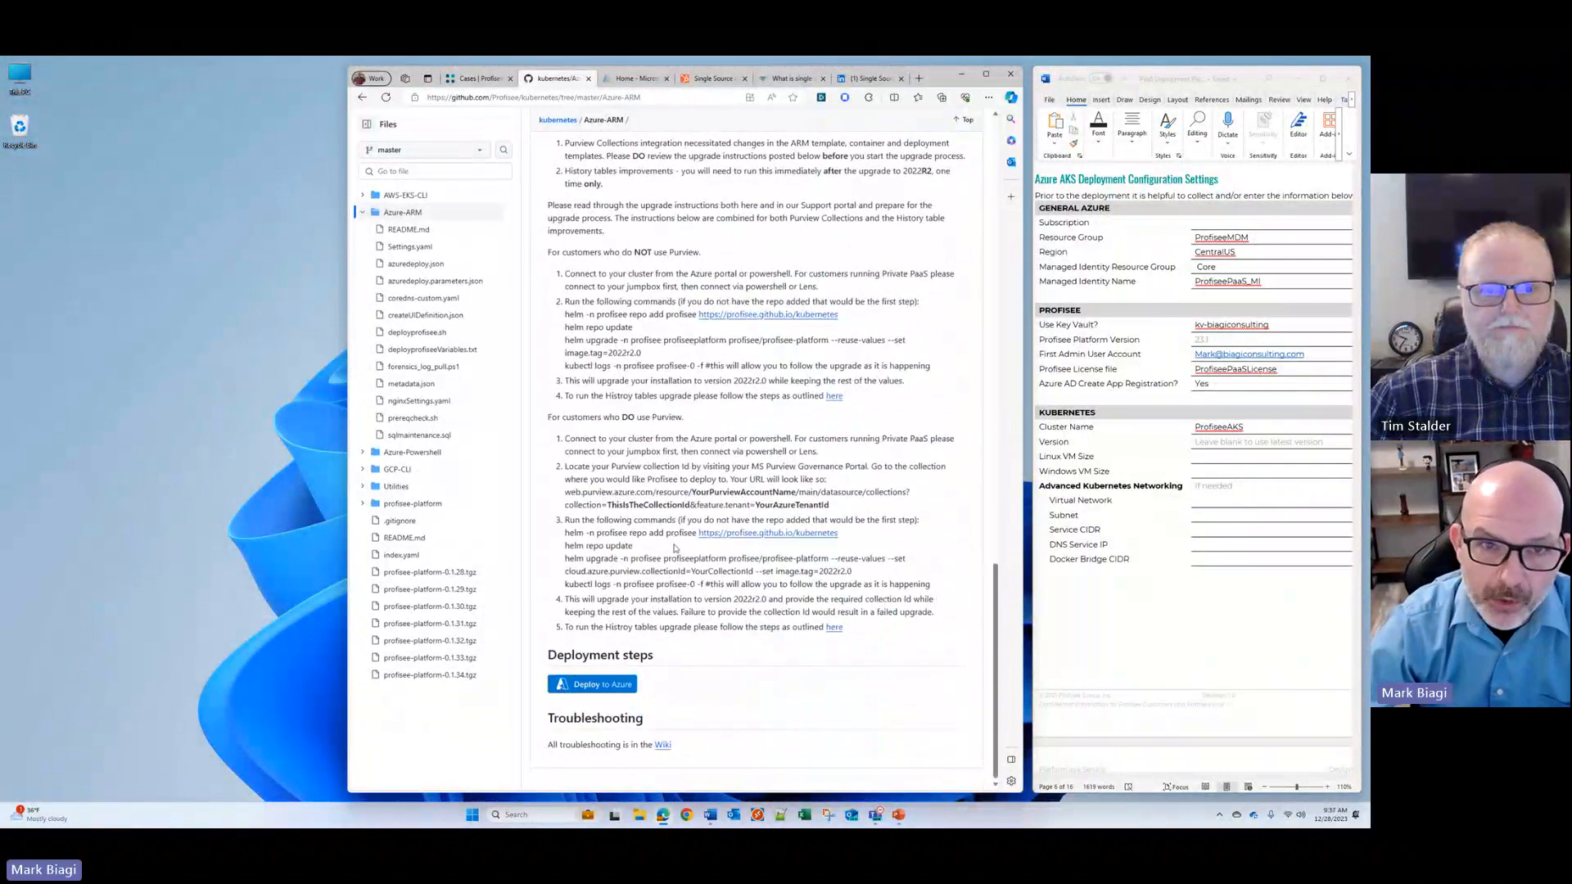
left_click(587, 692)
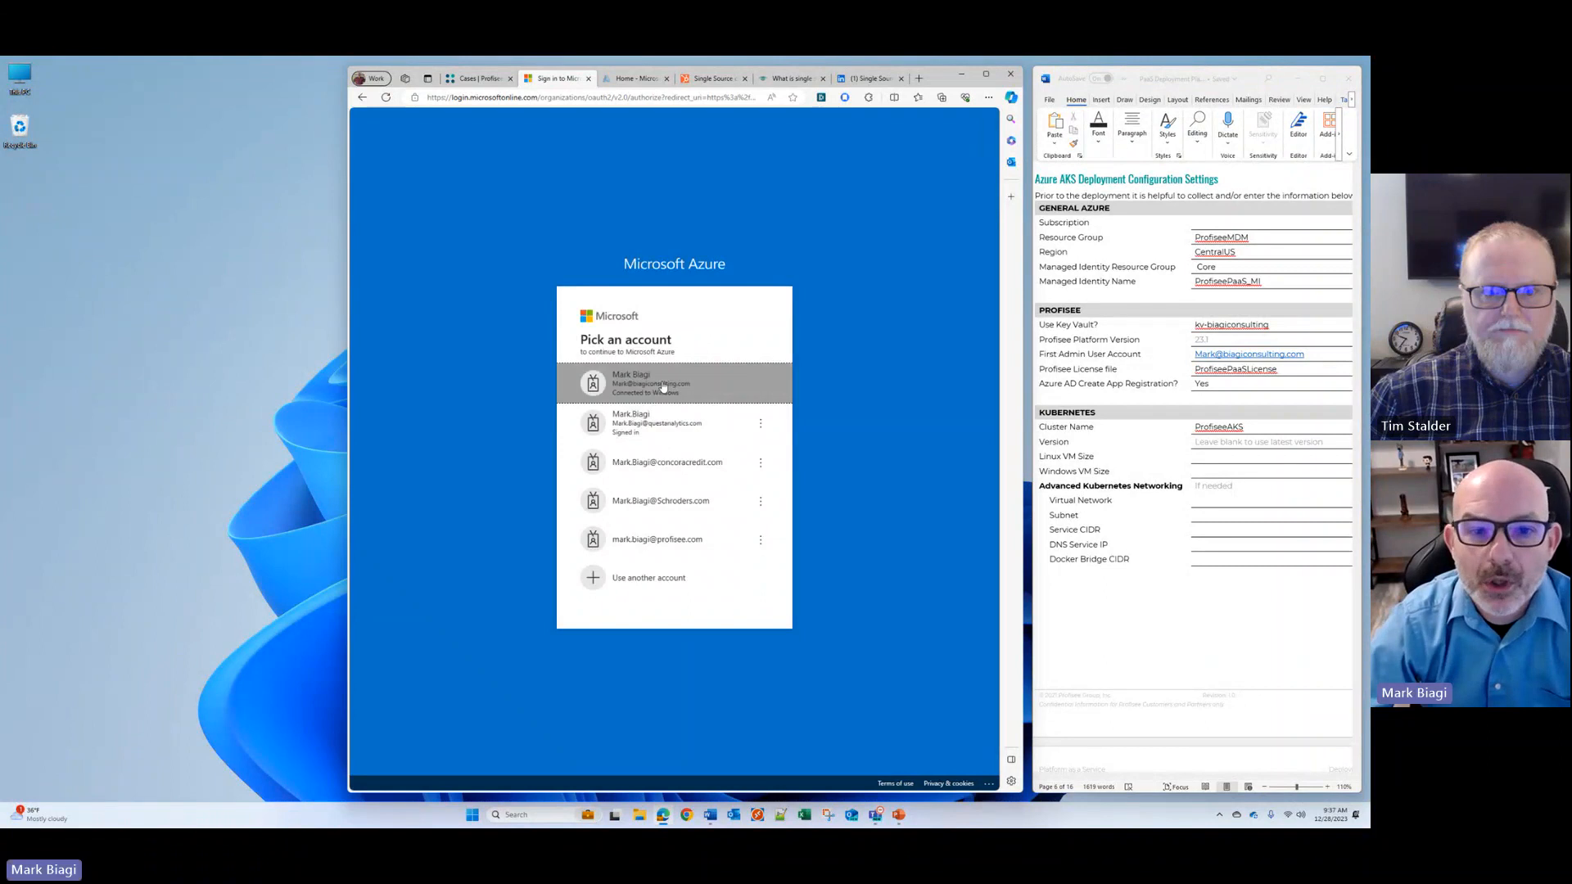
left_click(651, 383)
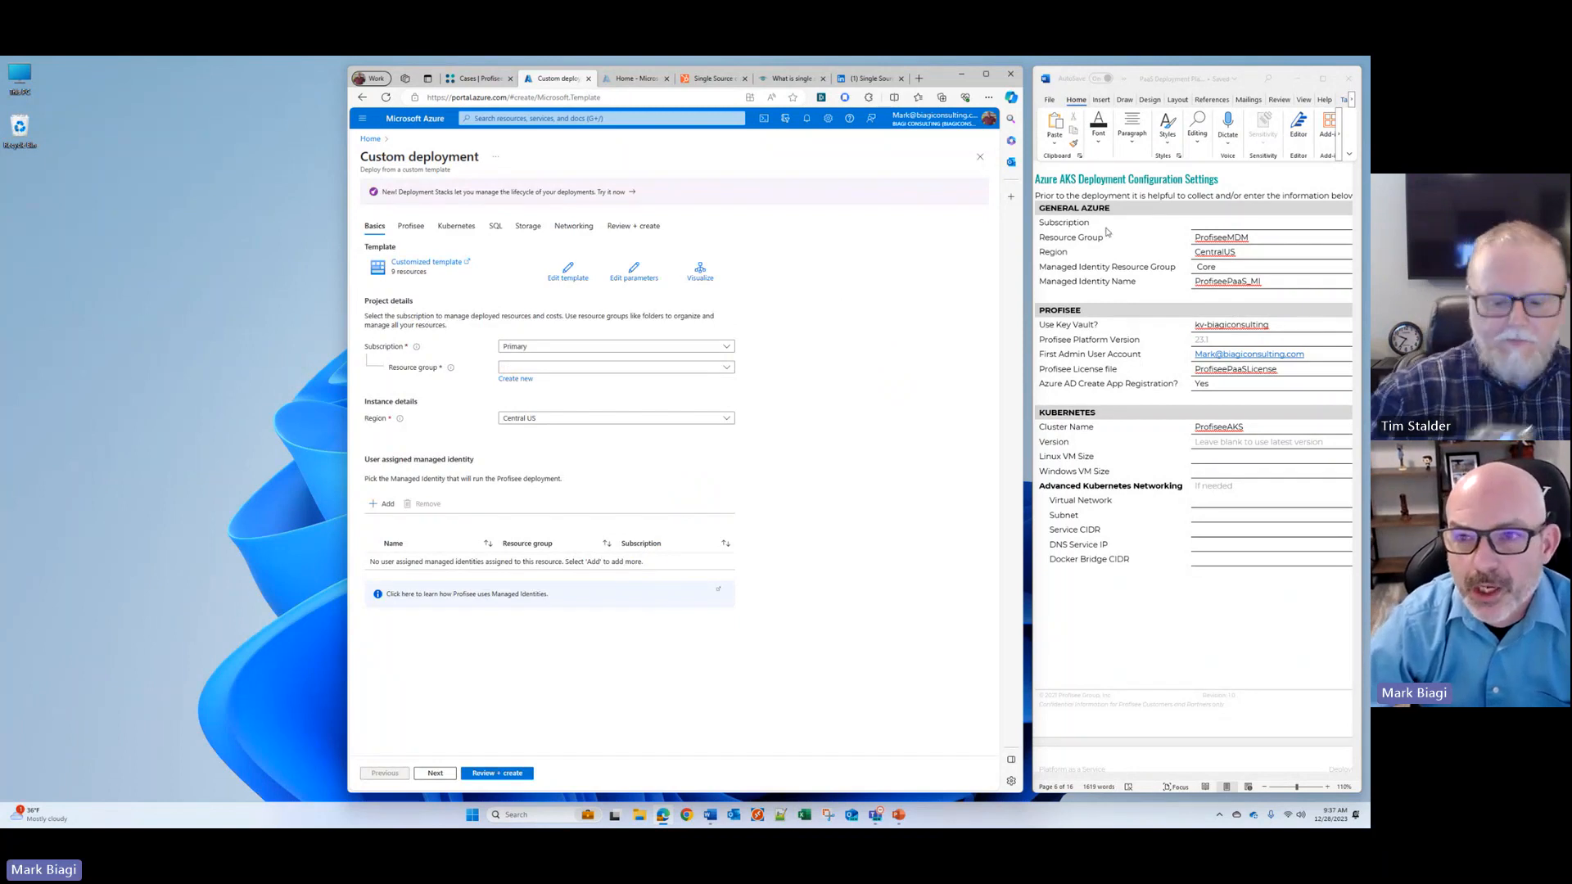
Step: Create a new resource group for the deployment, using the name ProfiseeMDM copied from the configuration settings document
left_click(1139, 239)
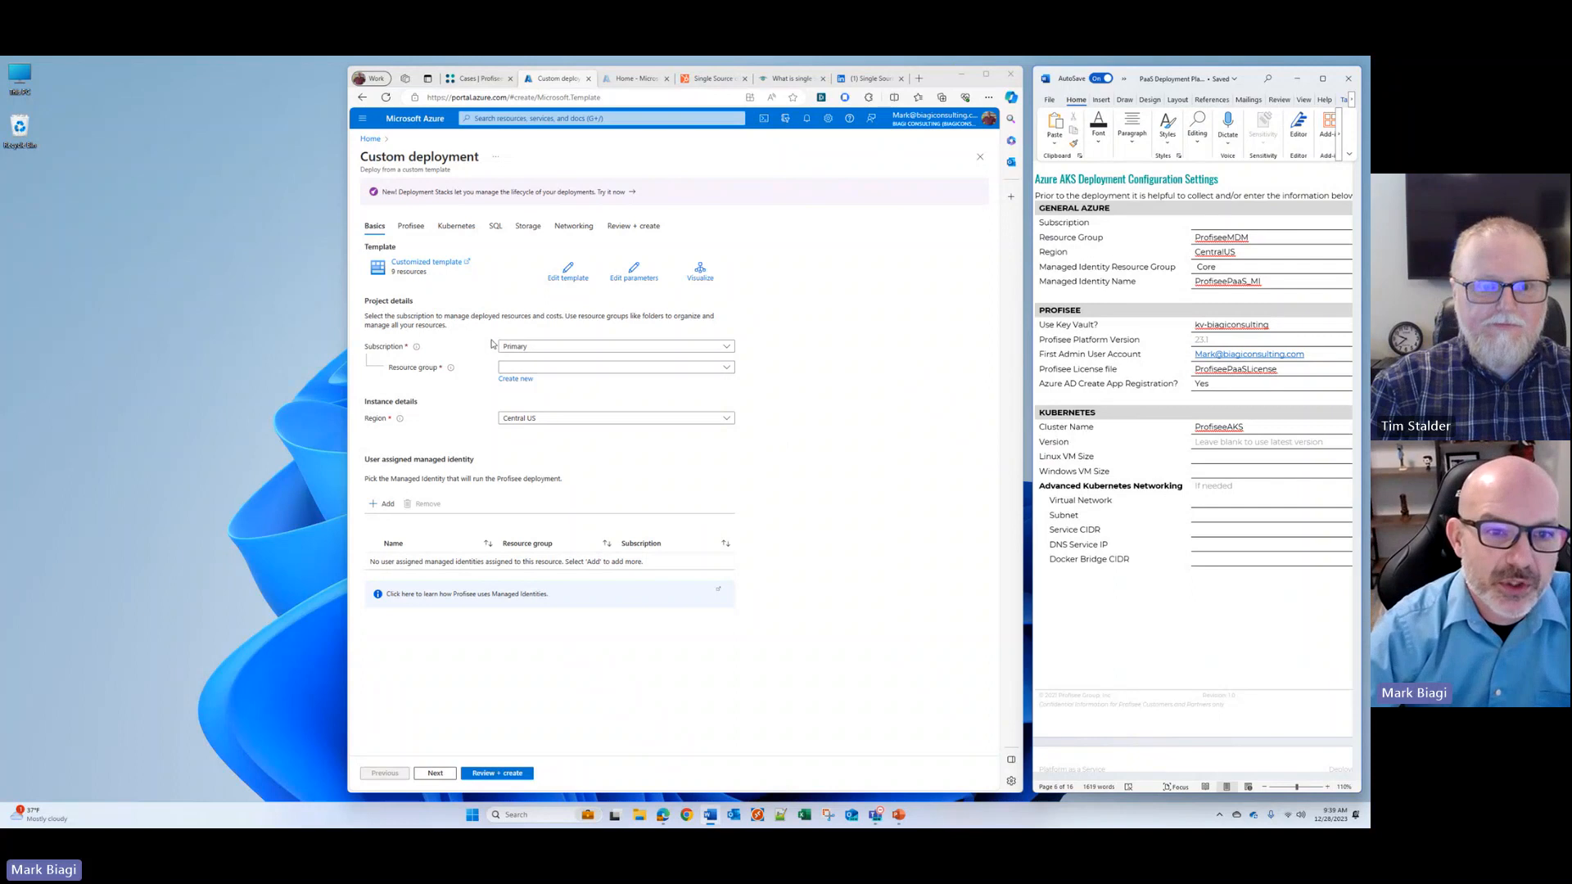
left_click(727, 370)
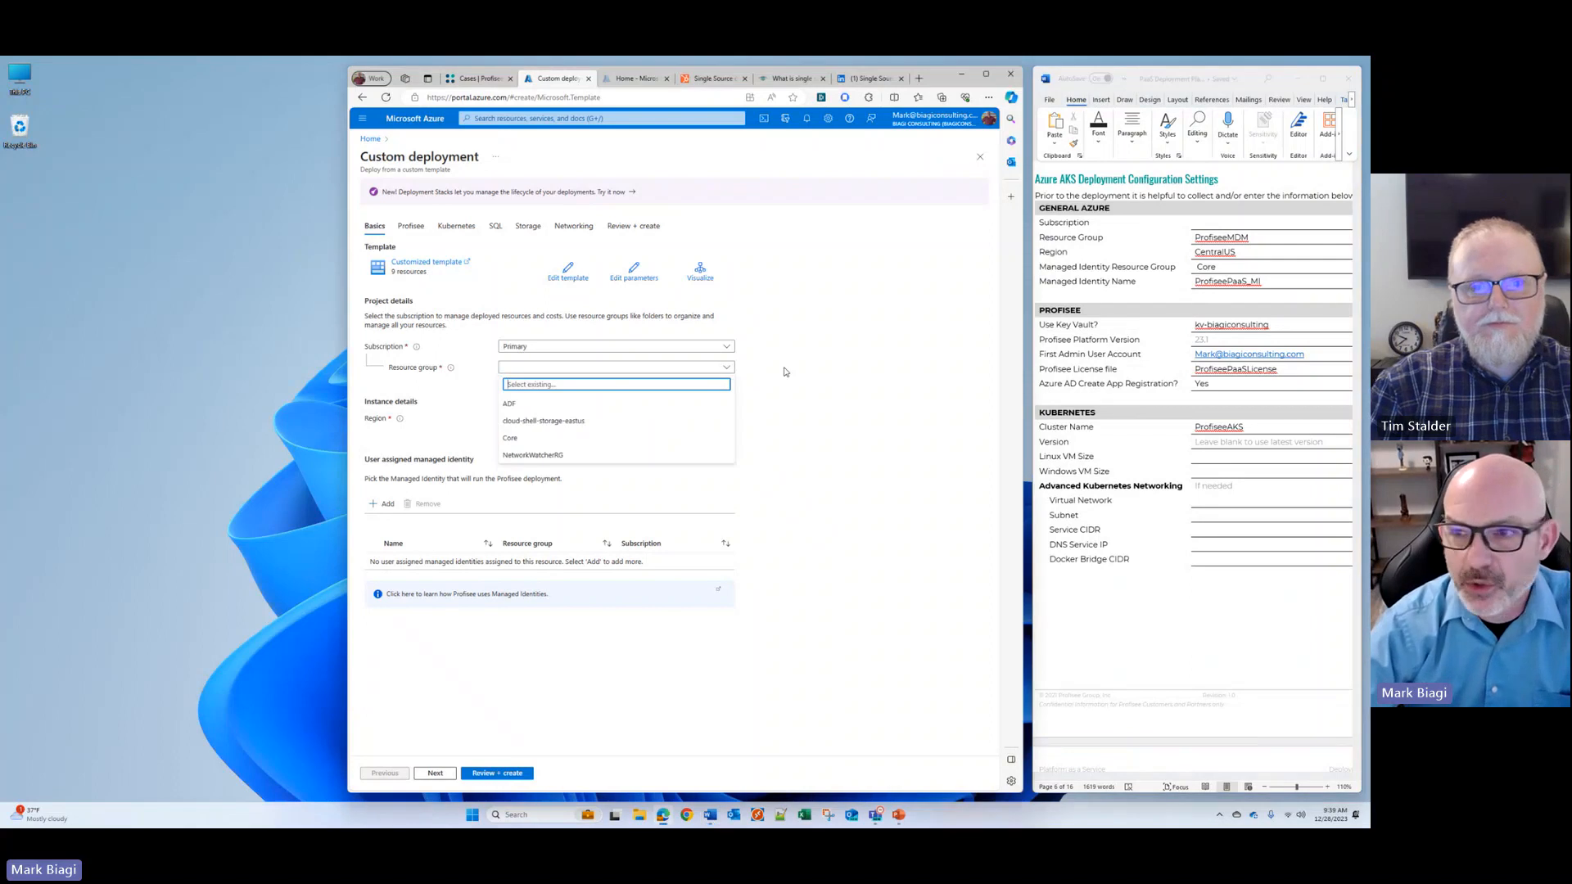
left_click(815, 379)
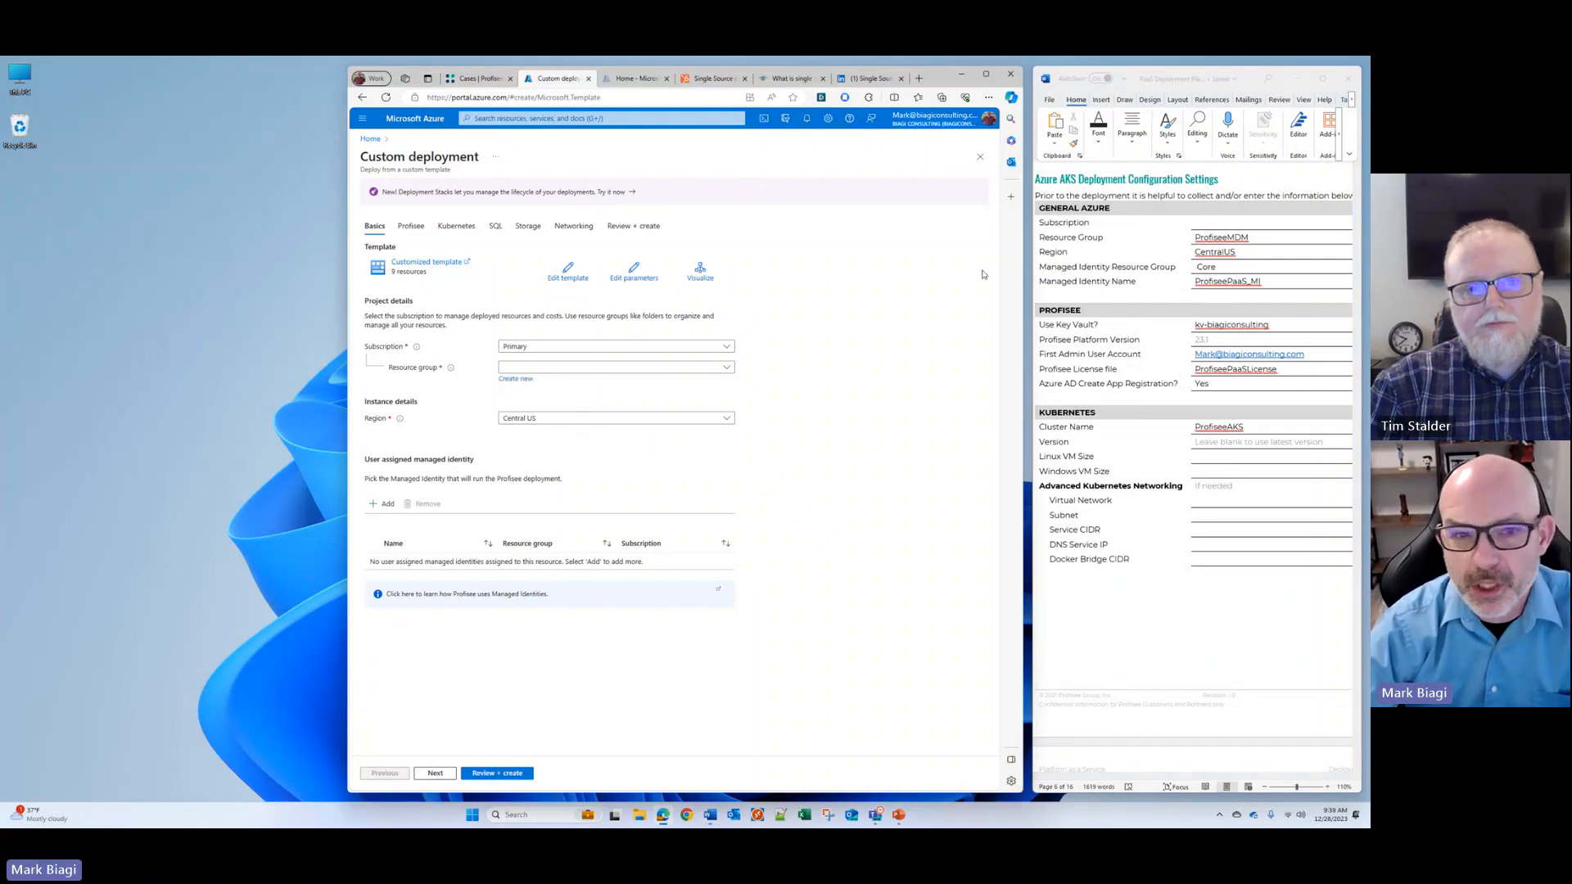
left_click(516, 379)
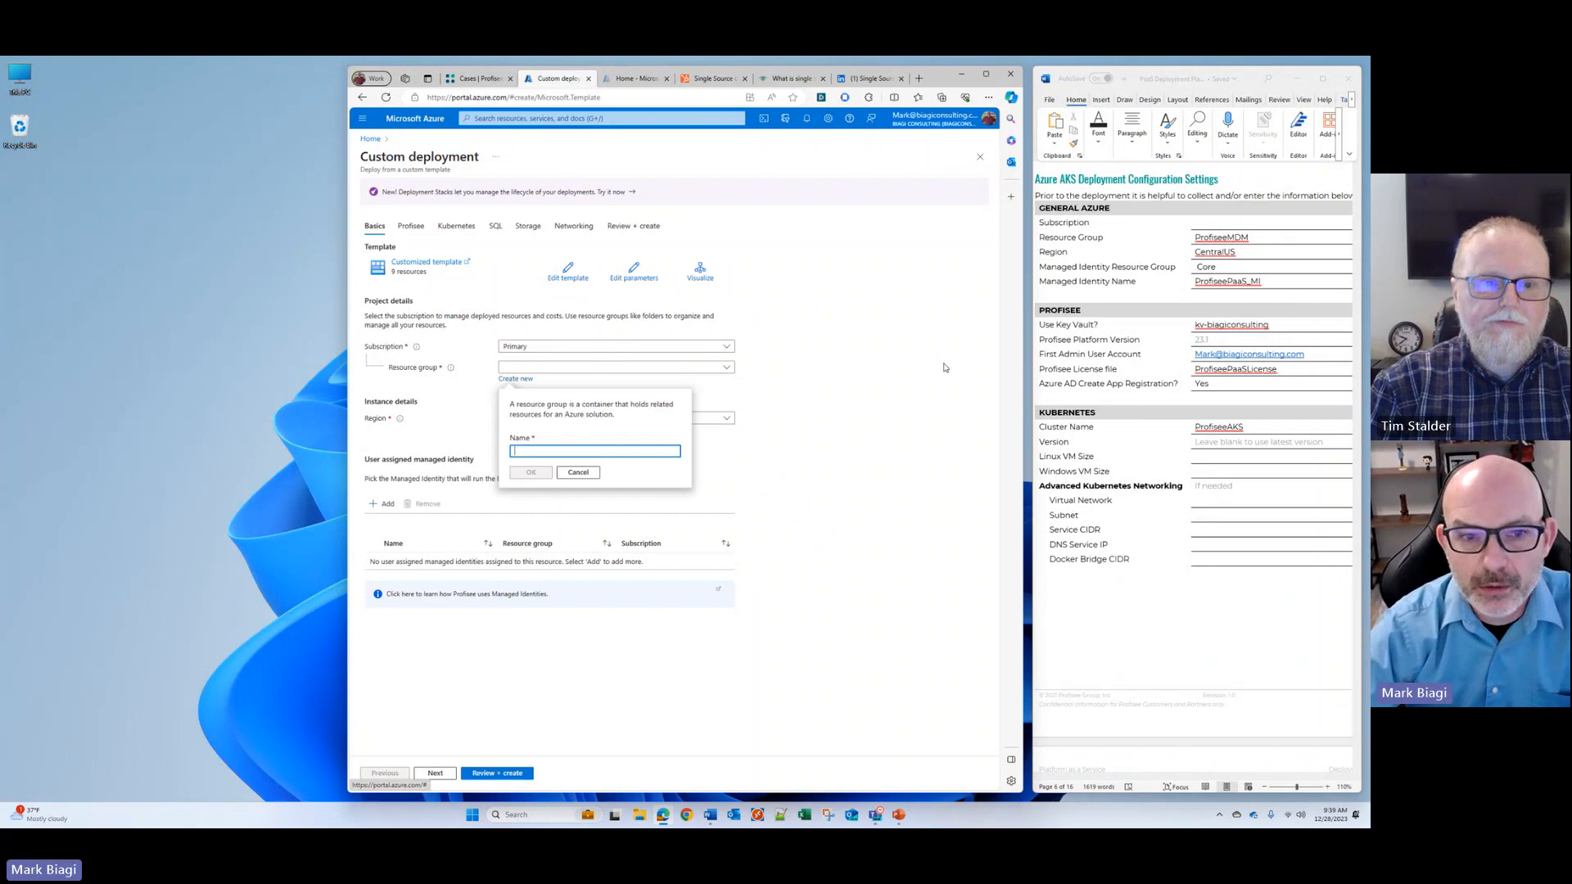
double_click(1216, 238)
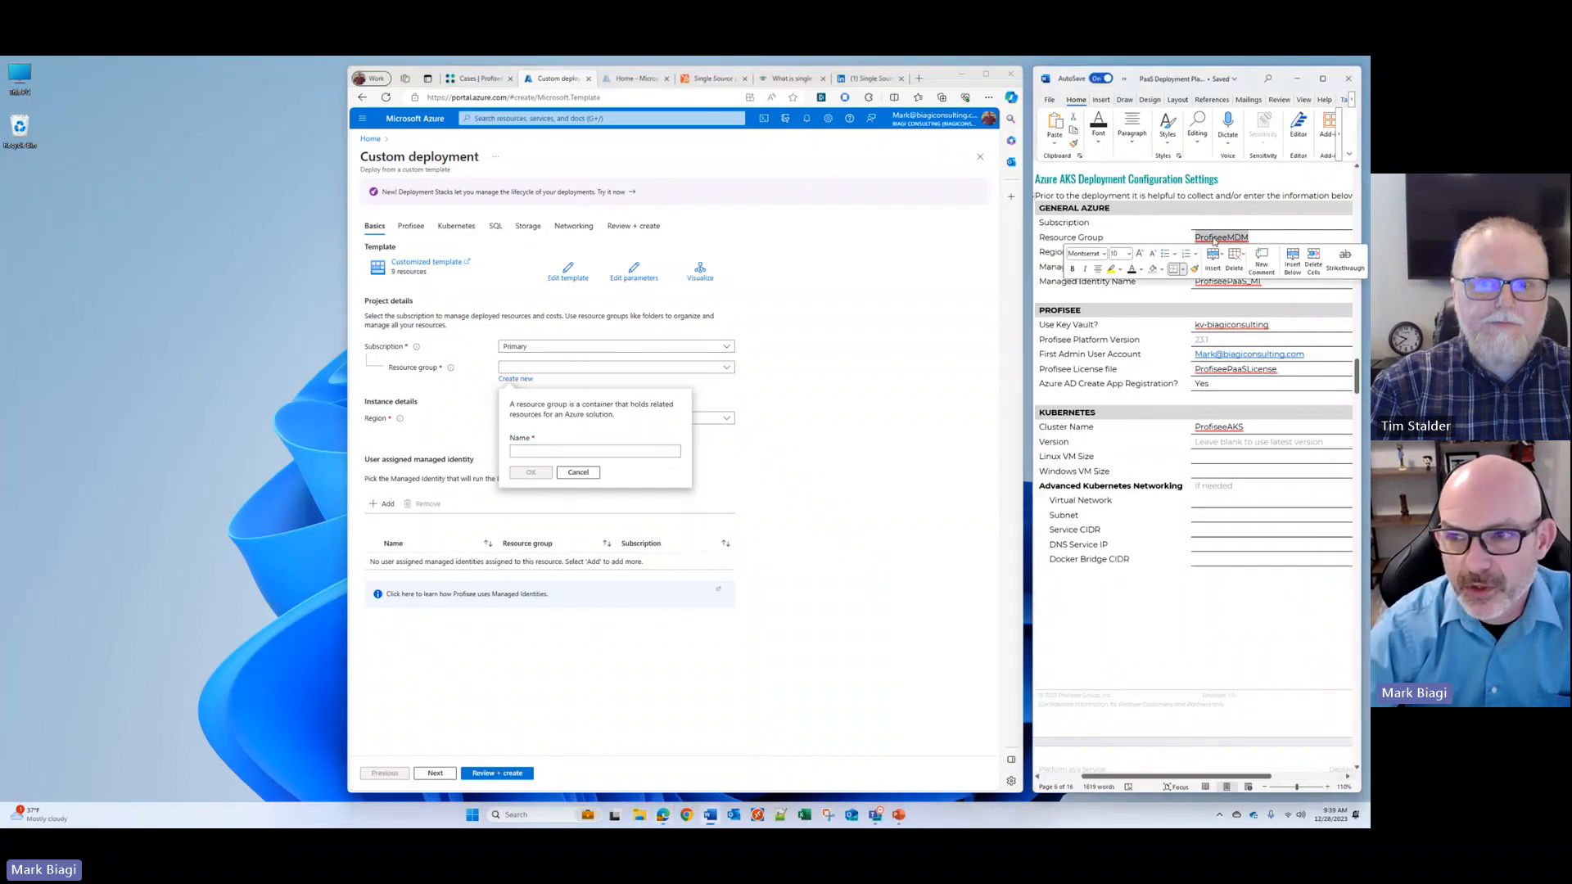
right_click(1215, 240)
left_click(1180, 282)
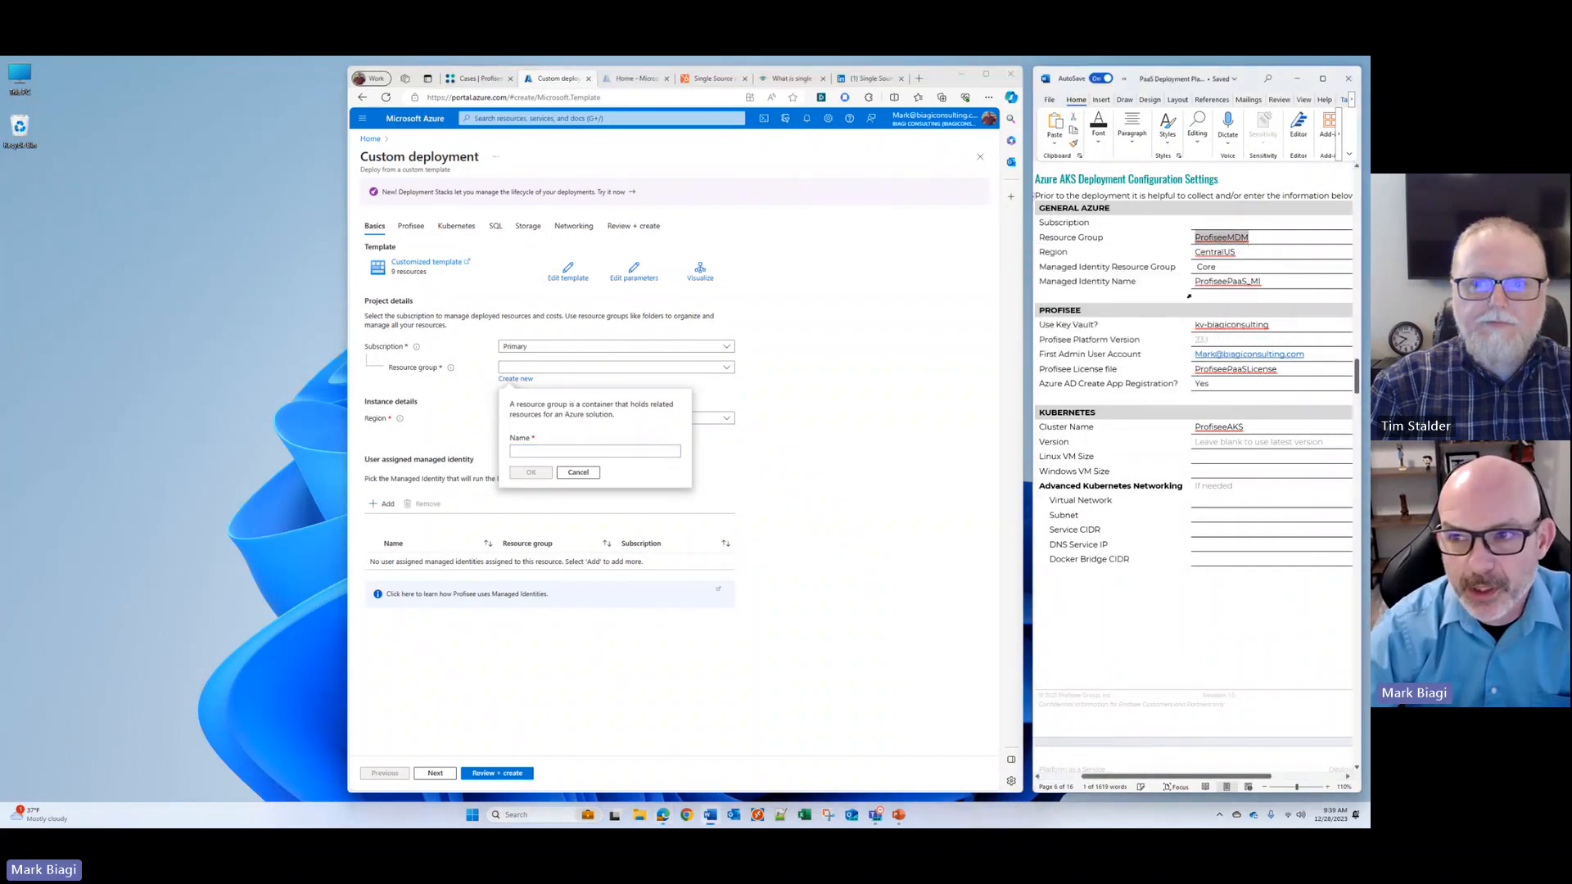
right_click(571, 451)
left_click(599, 553)
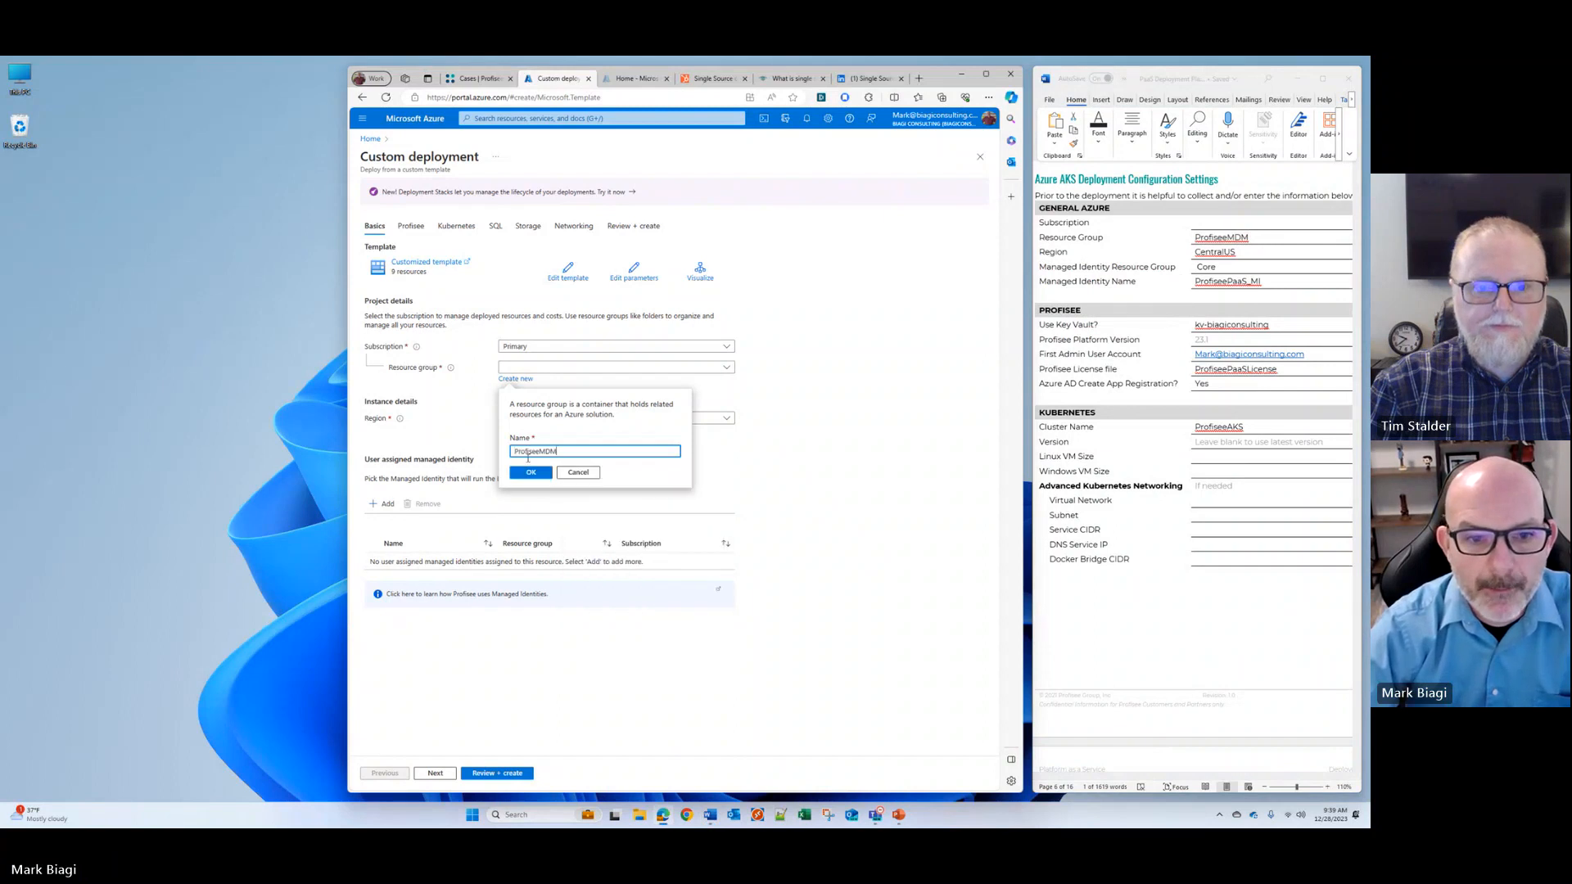
left_click(530, 472)
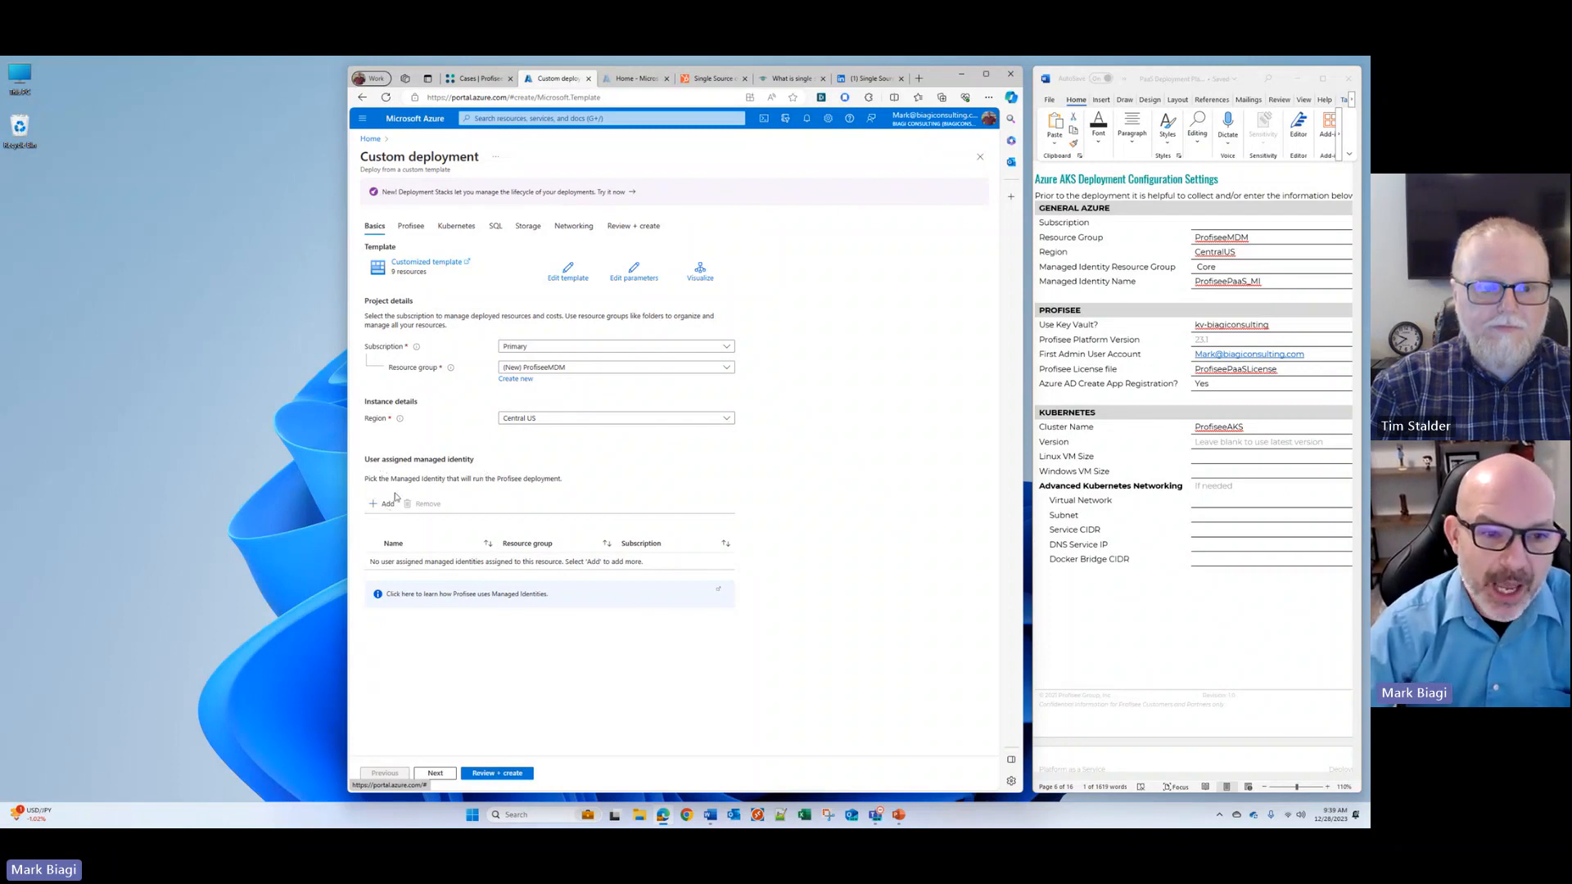
Step: Add the user-assigned managed identity ProfiseePaaS_MI to the deployment and continue to the Profisee settings
left_click(384, 505)
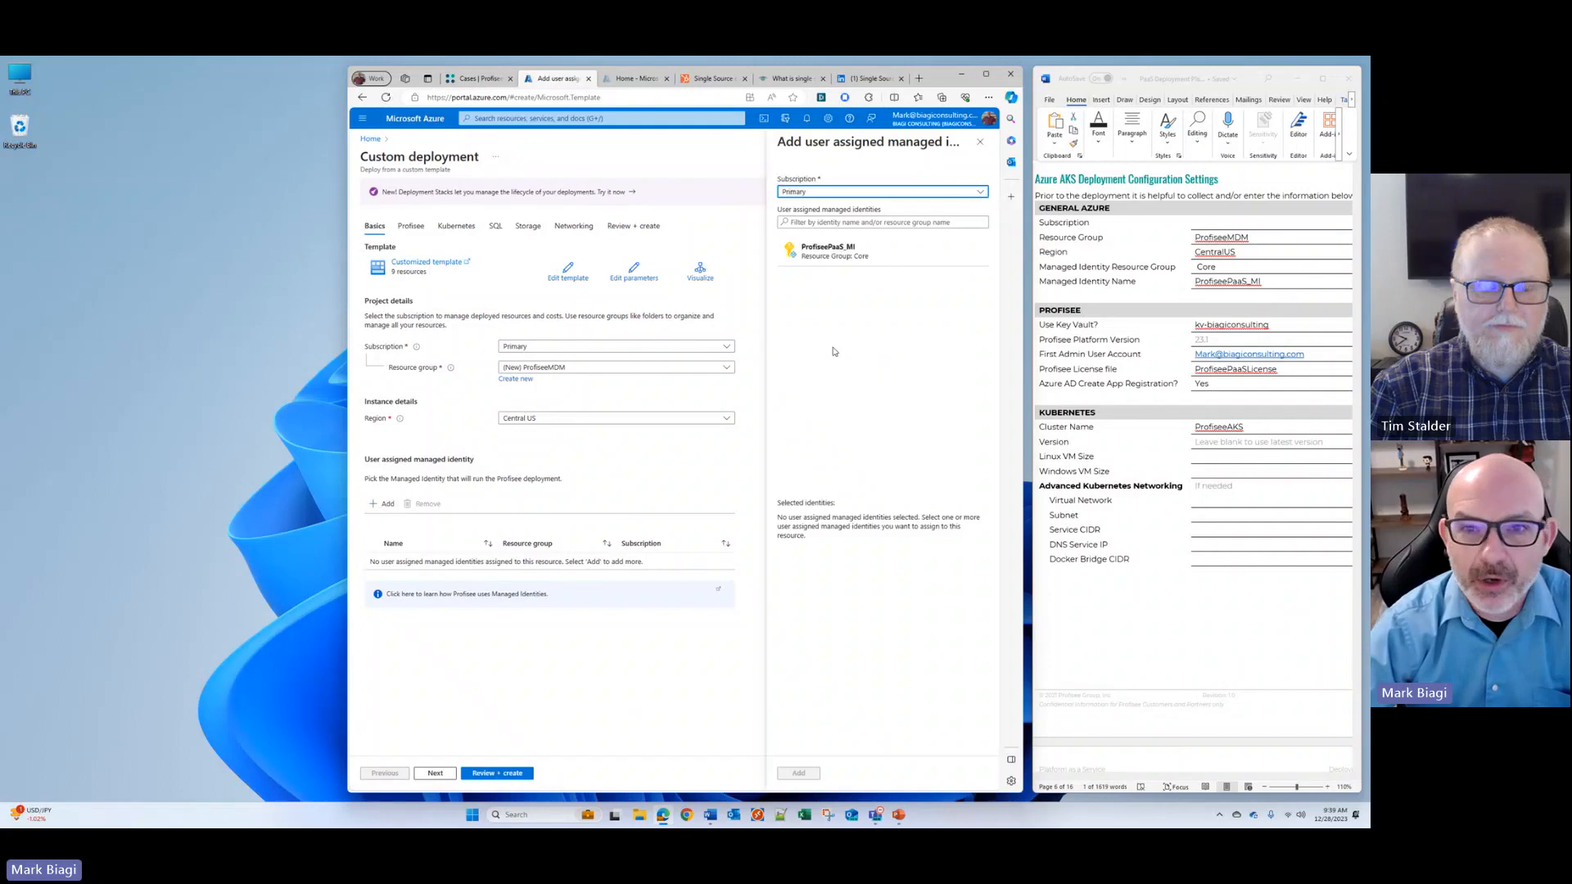
left_click(832, 261)
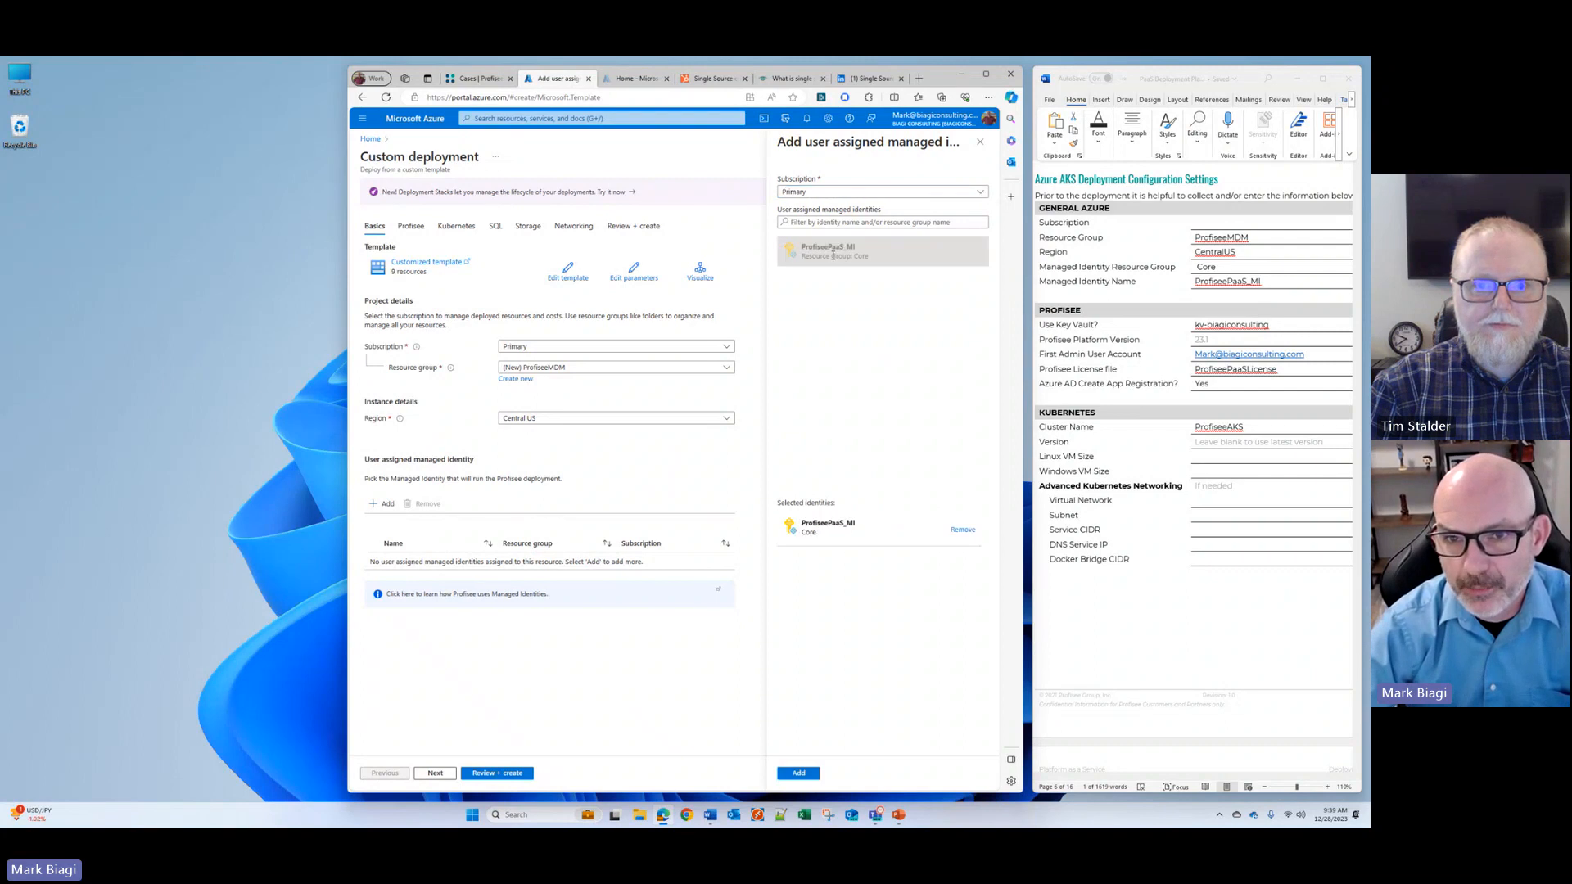
left_click(798, 773)
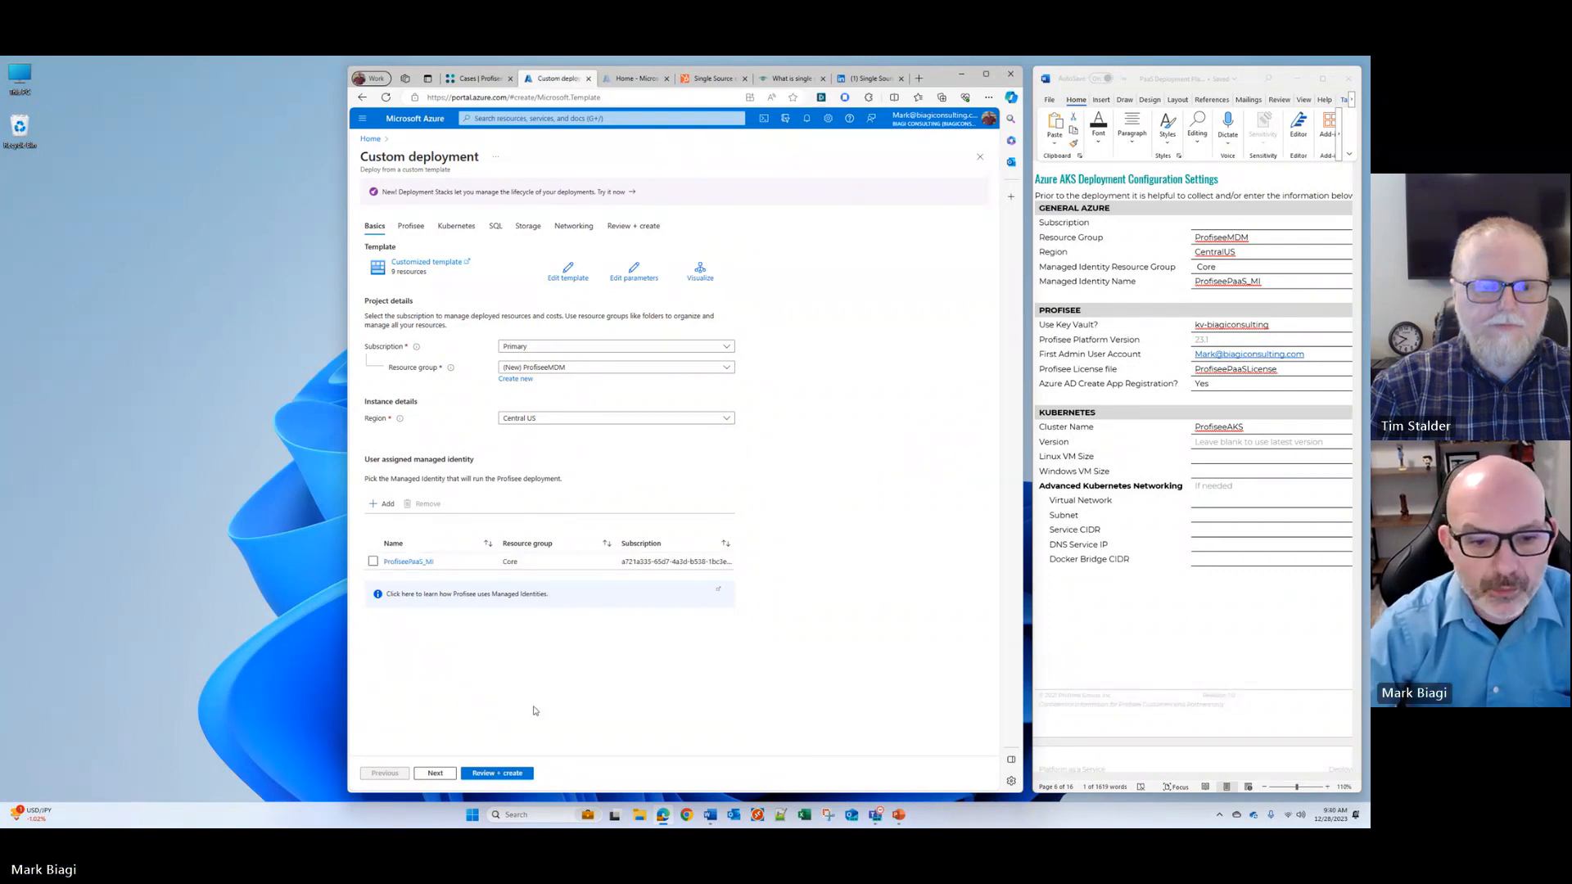
left_click(435, 773)
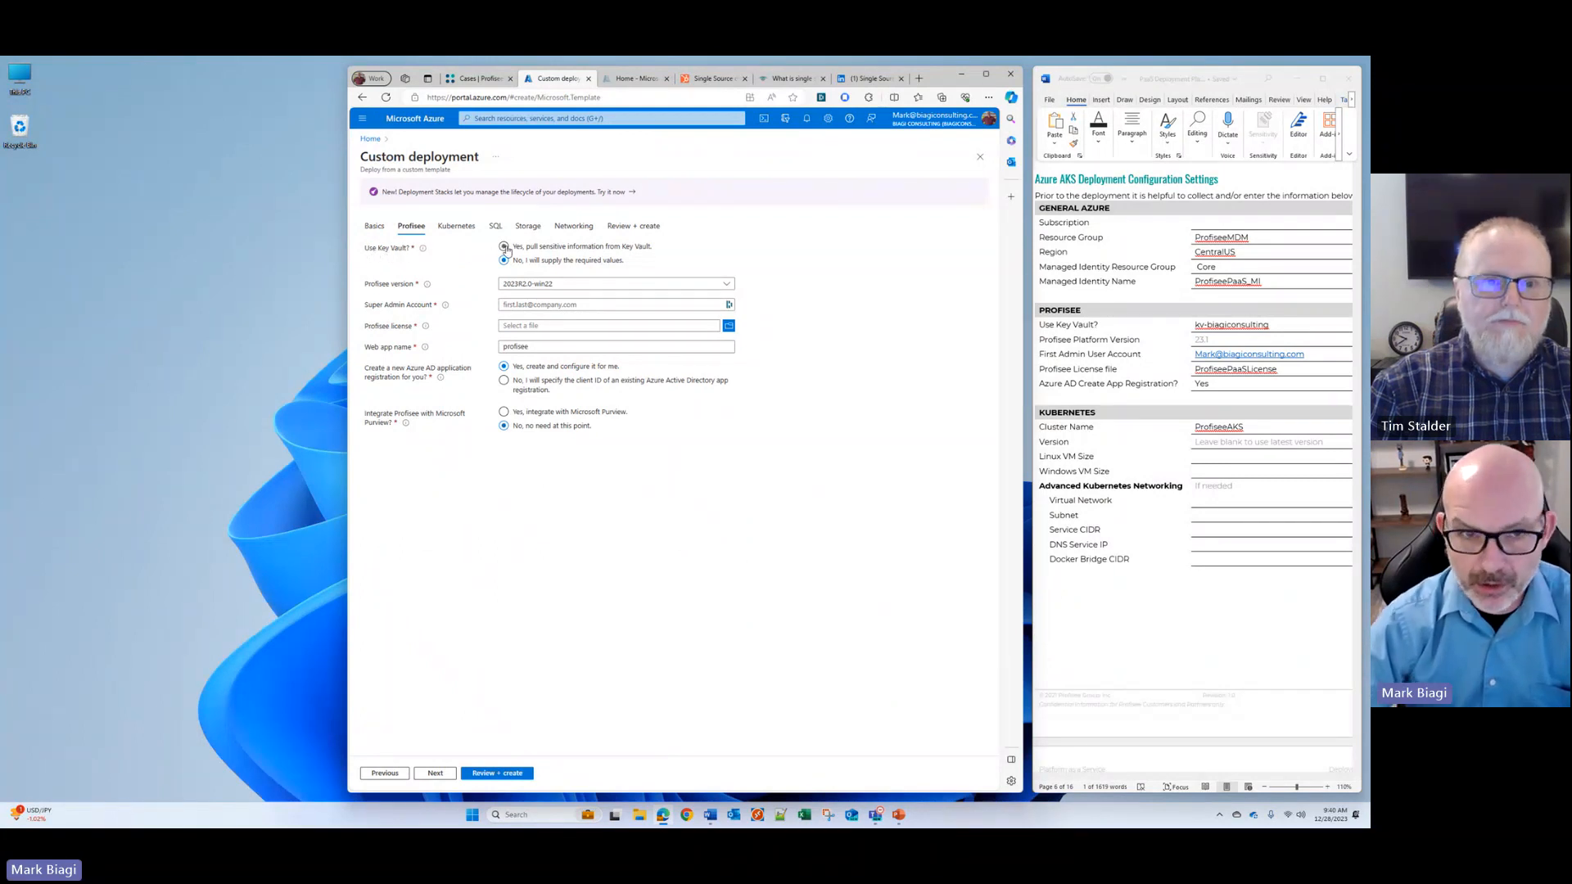
Step: Have the deployment pull sensitive information from the kv-biagiconsulting Key Vault, and choose Profisee version 2023R1.0
left_click(504, 247)
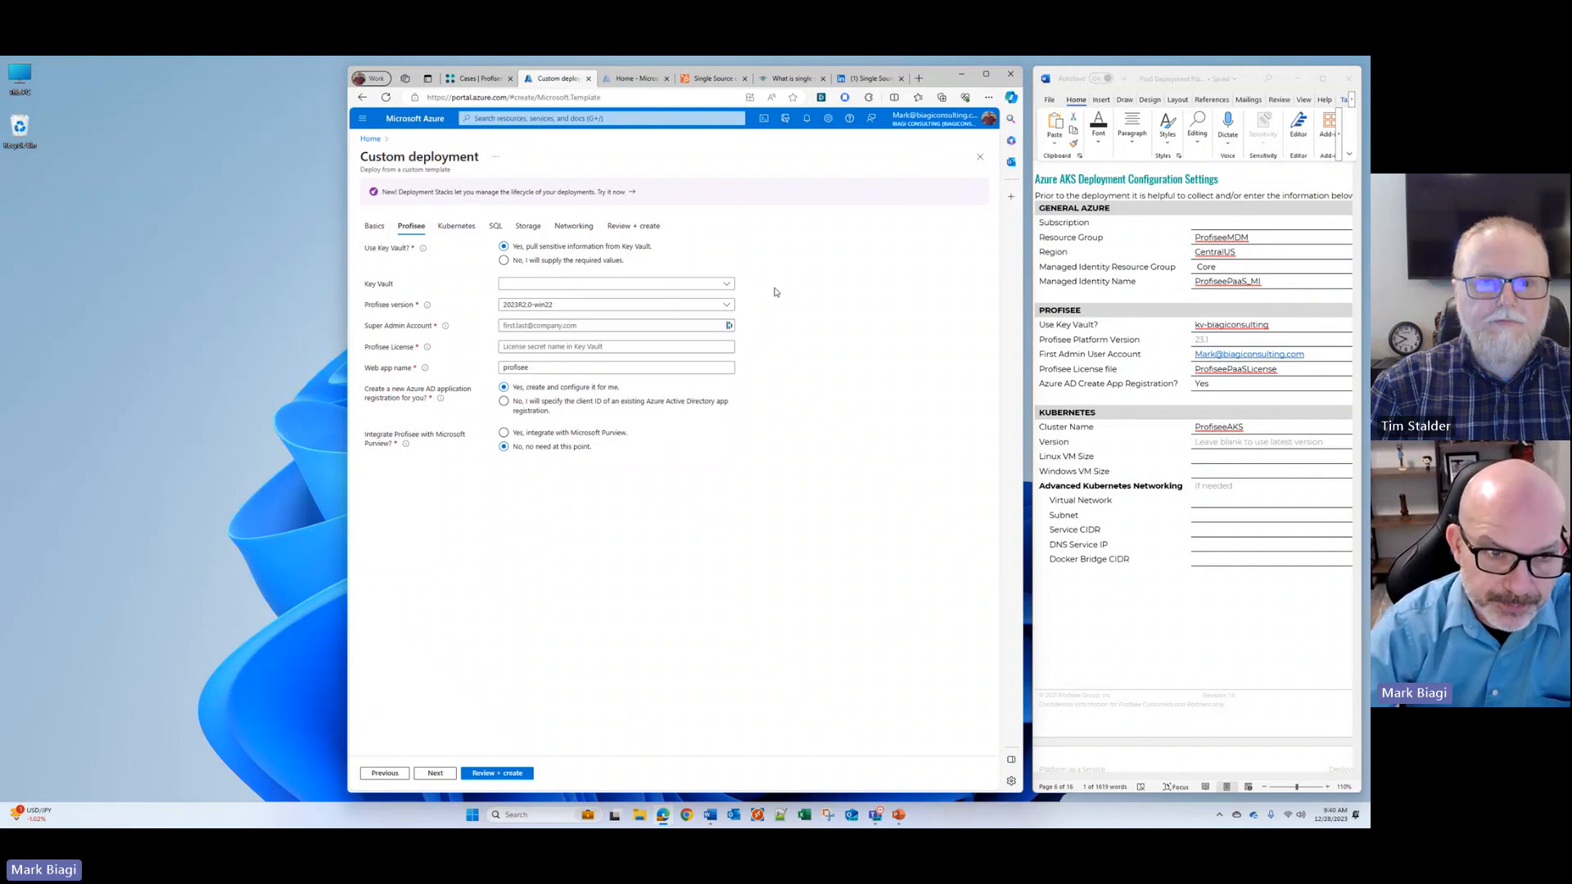
left_click(735, 286)
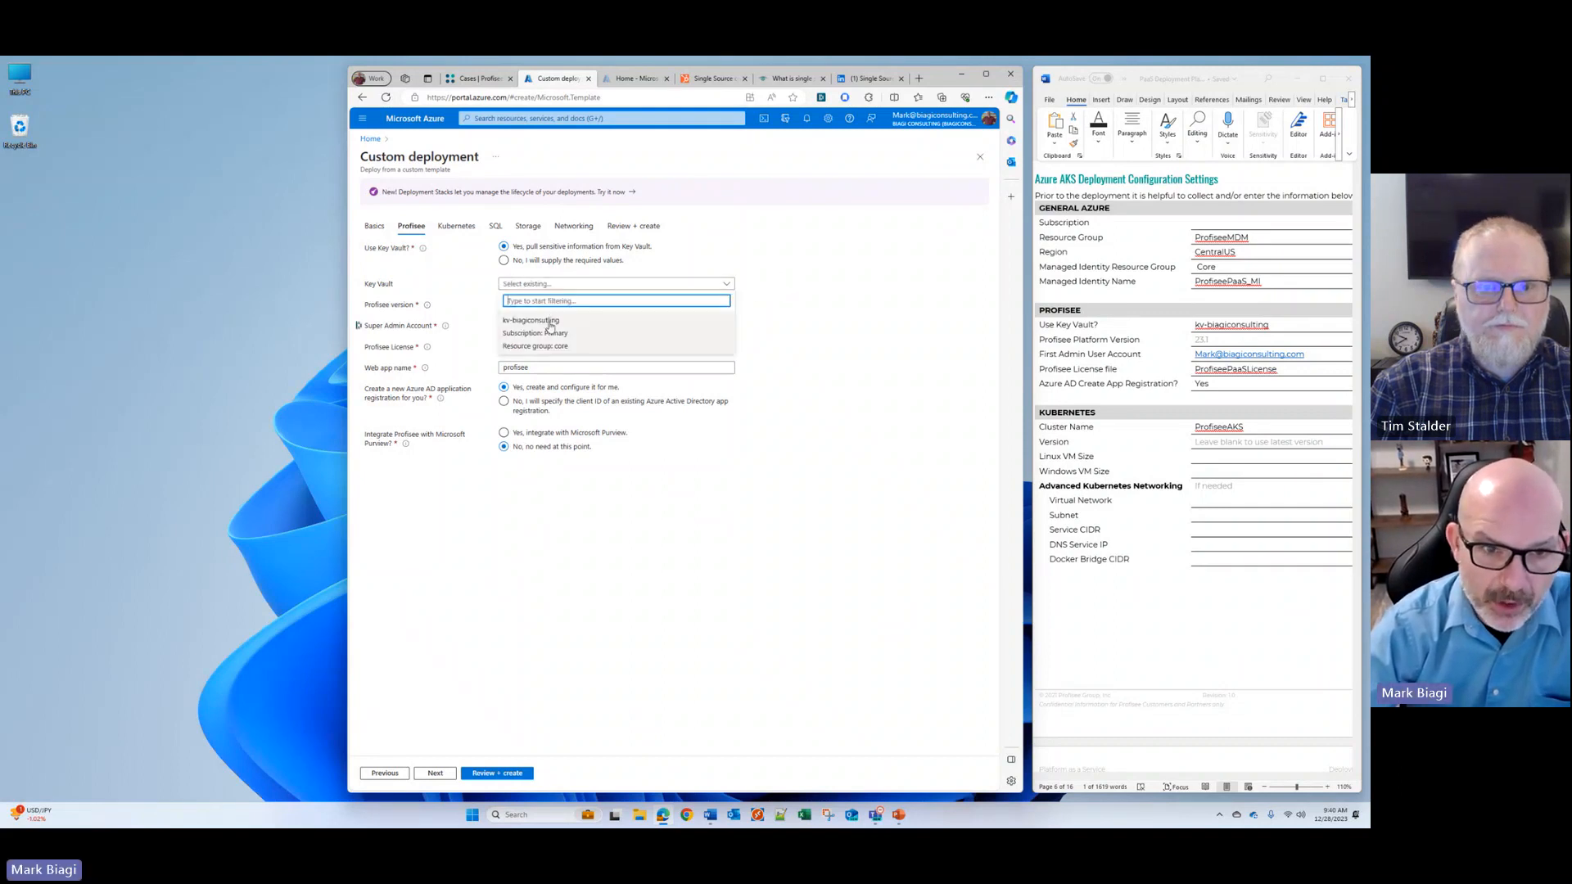
left_click(529, 321)
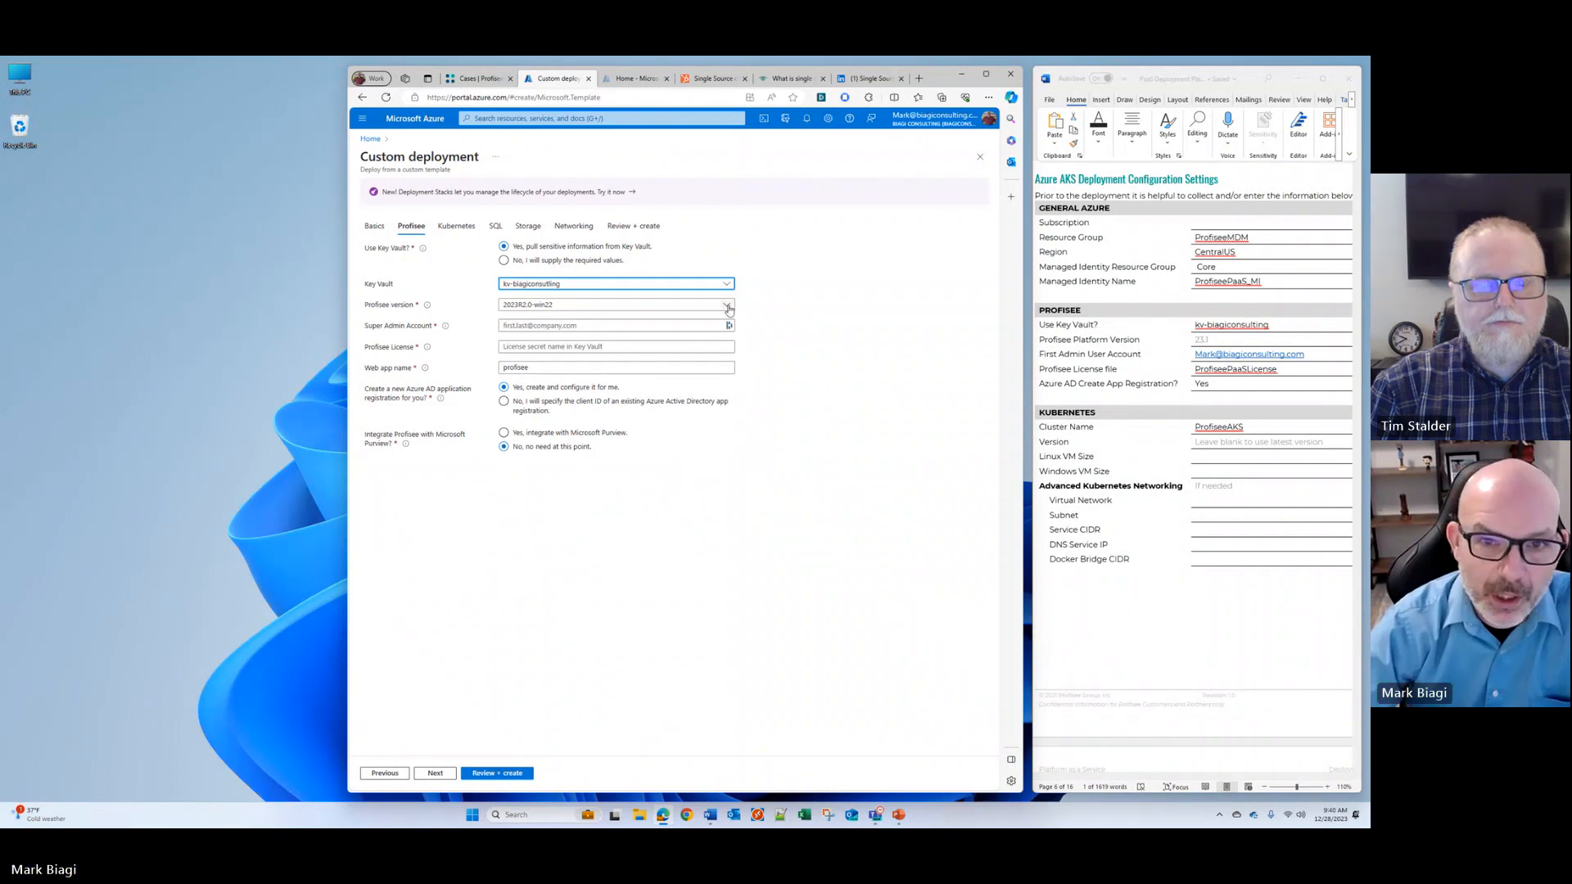
left_click(727, 306)
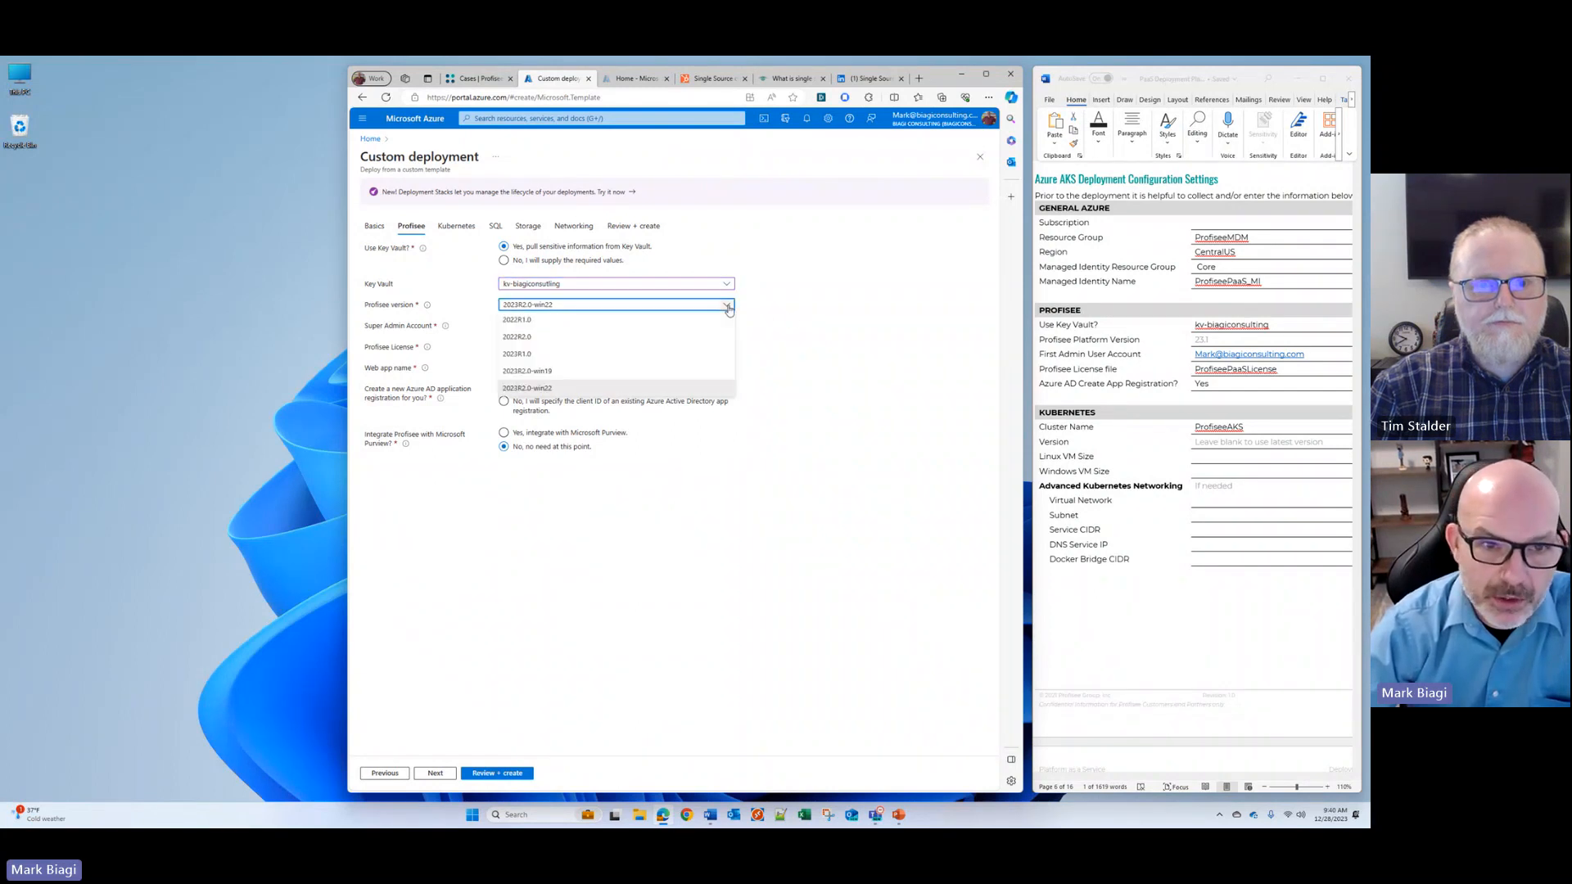
left_click(528, 356)
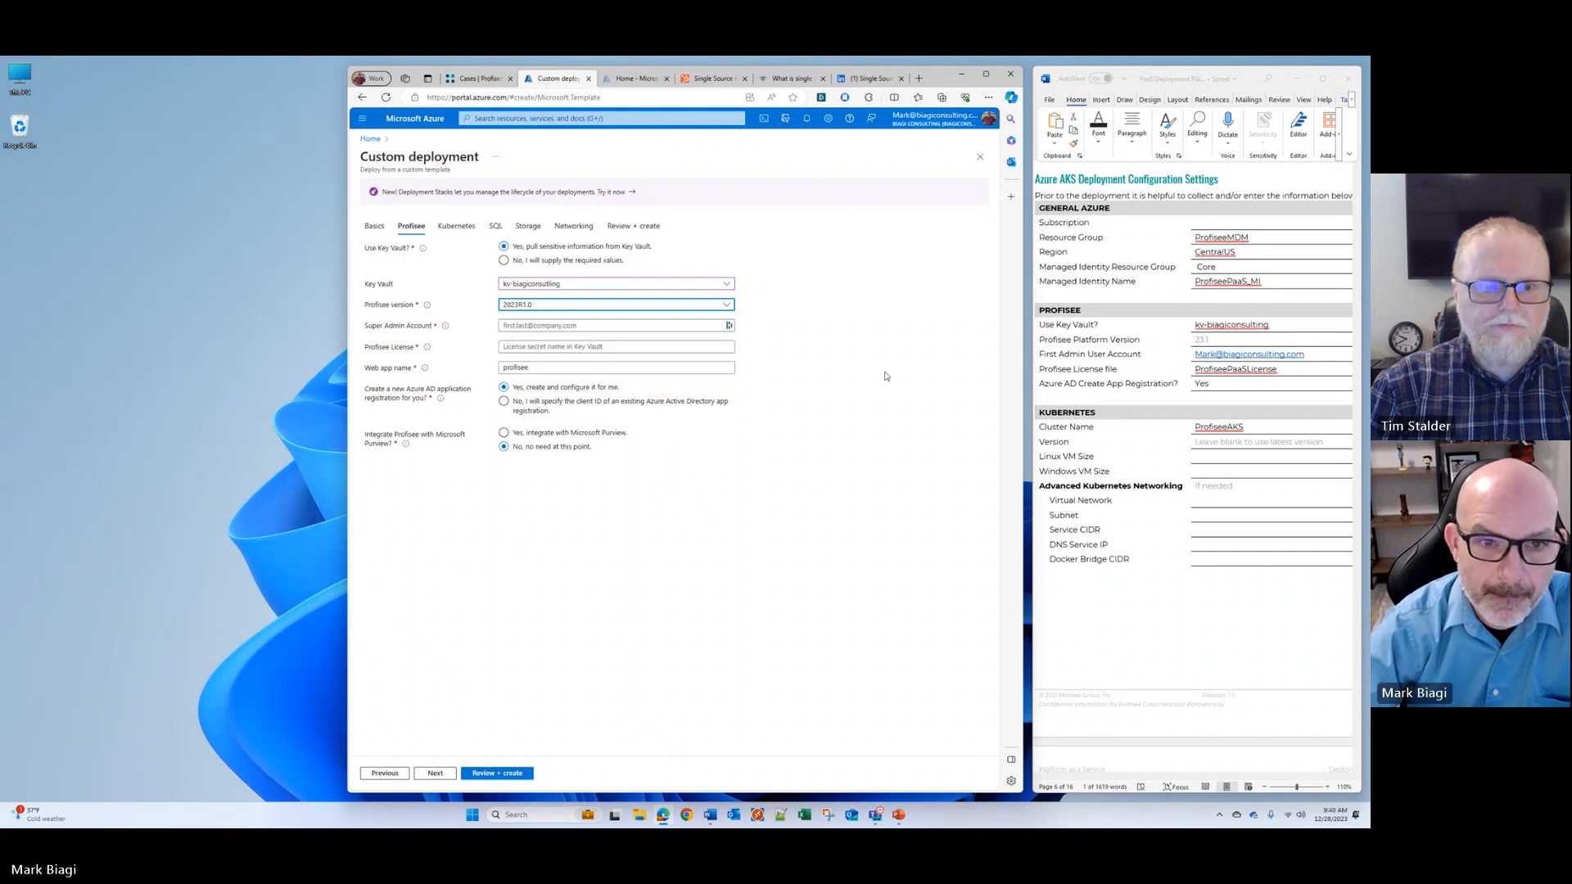
Step: Fill in the super admin account's e-mail and enter the license secret name ProfiseePaaSLicense, copied from the configuration settings document
left_click(590, 325)
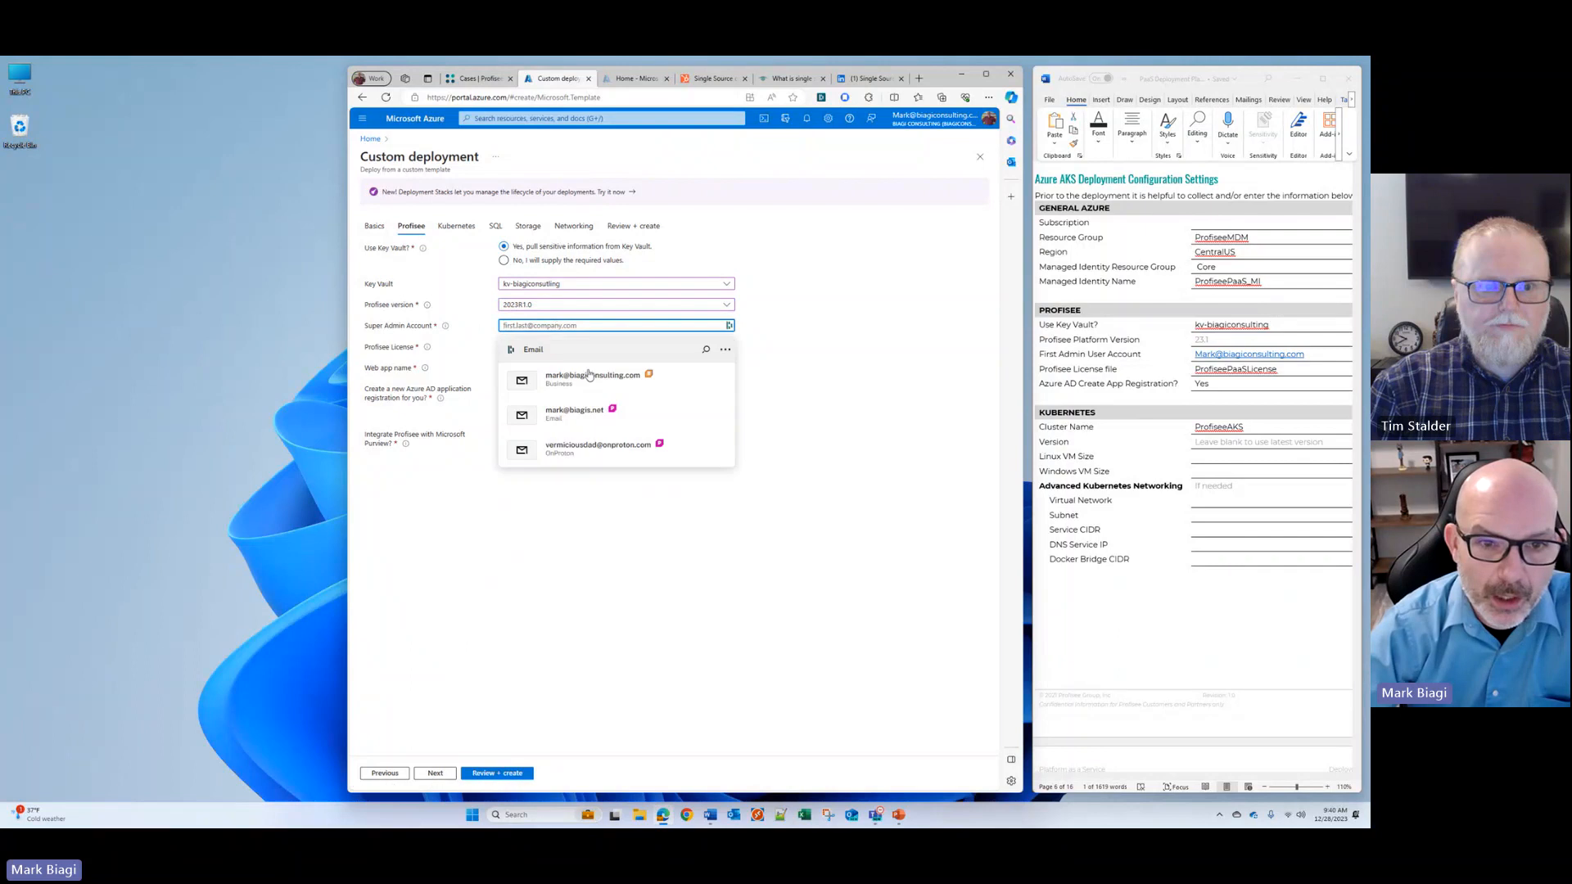
left_click(589, 375)
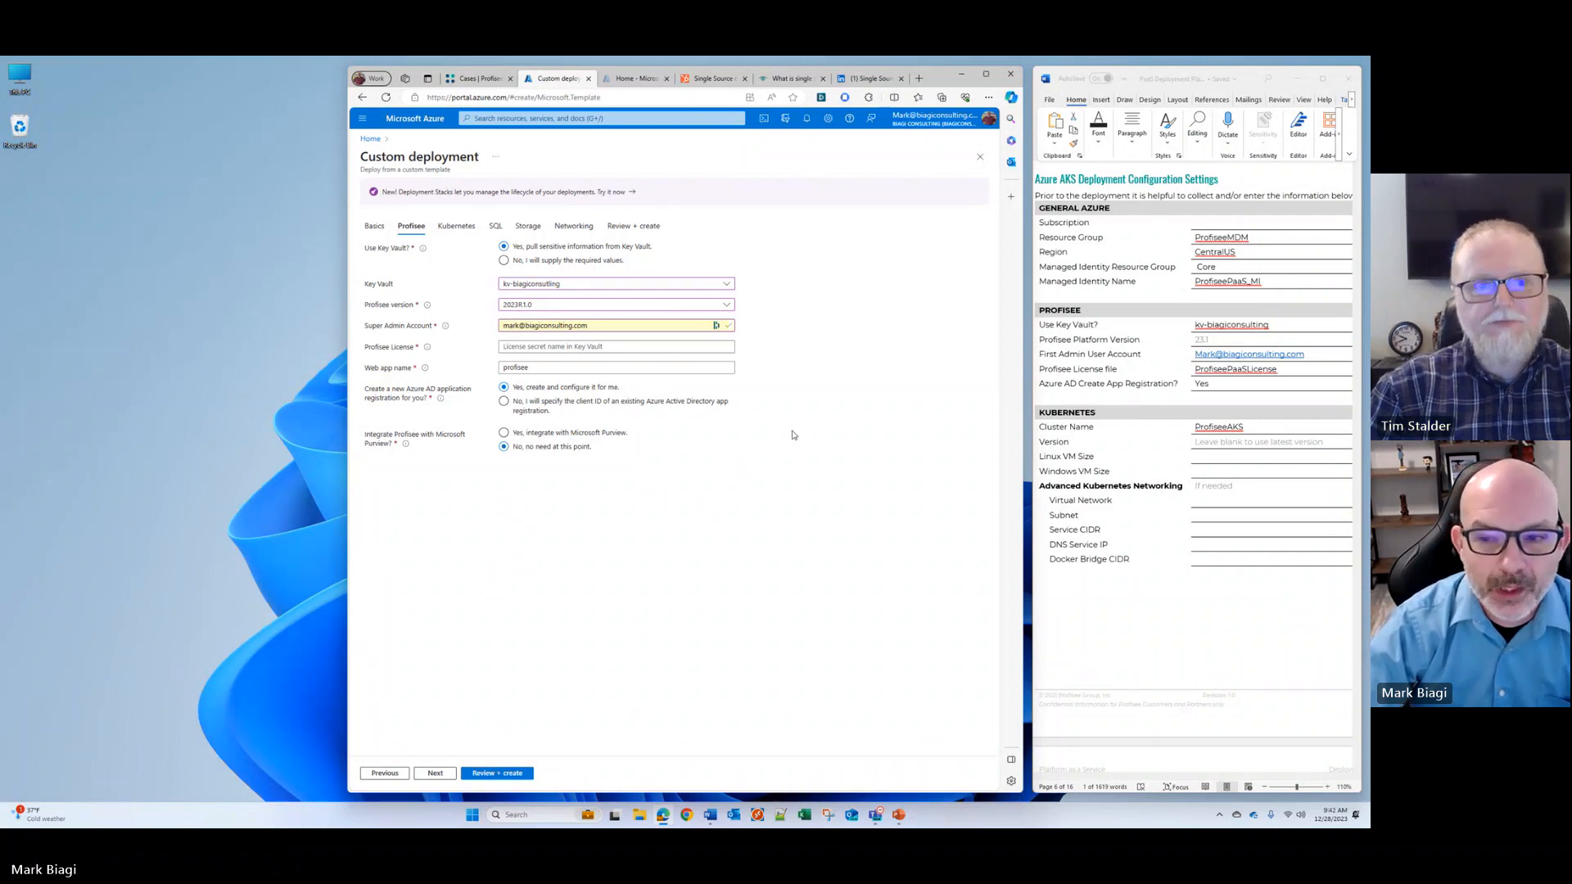
left_click(560, 346)
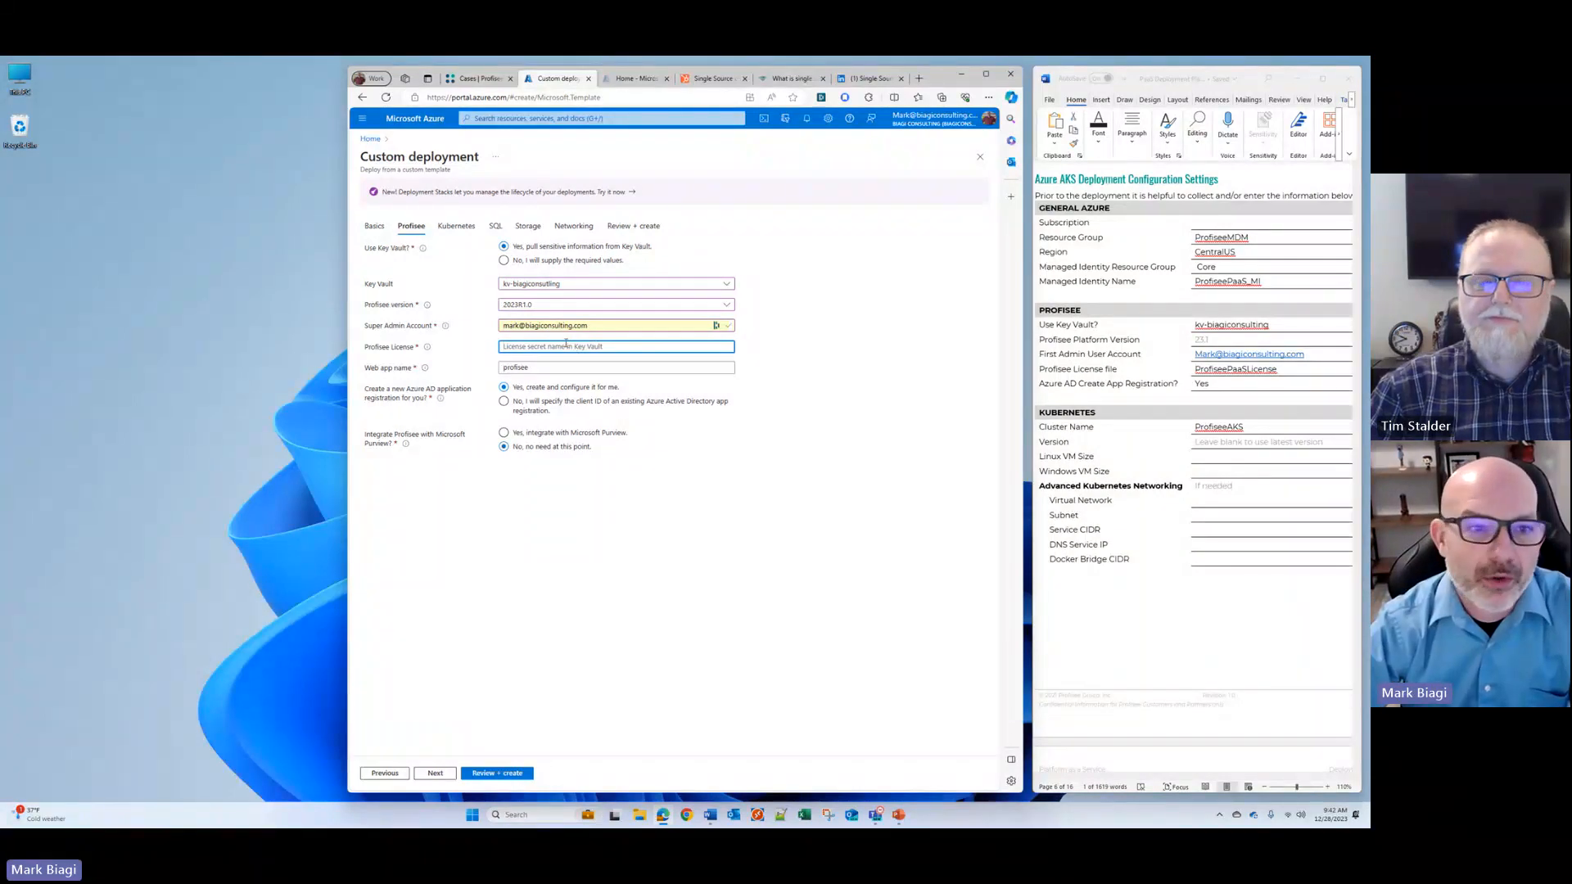
double_click(1248, 370)
right_click(1252, 372)
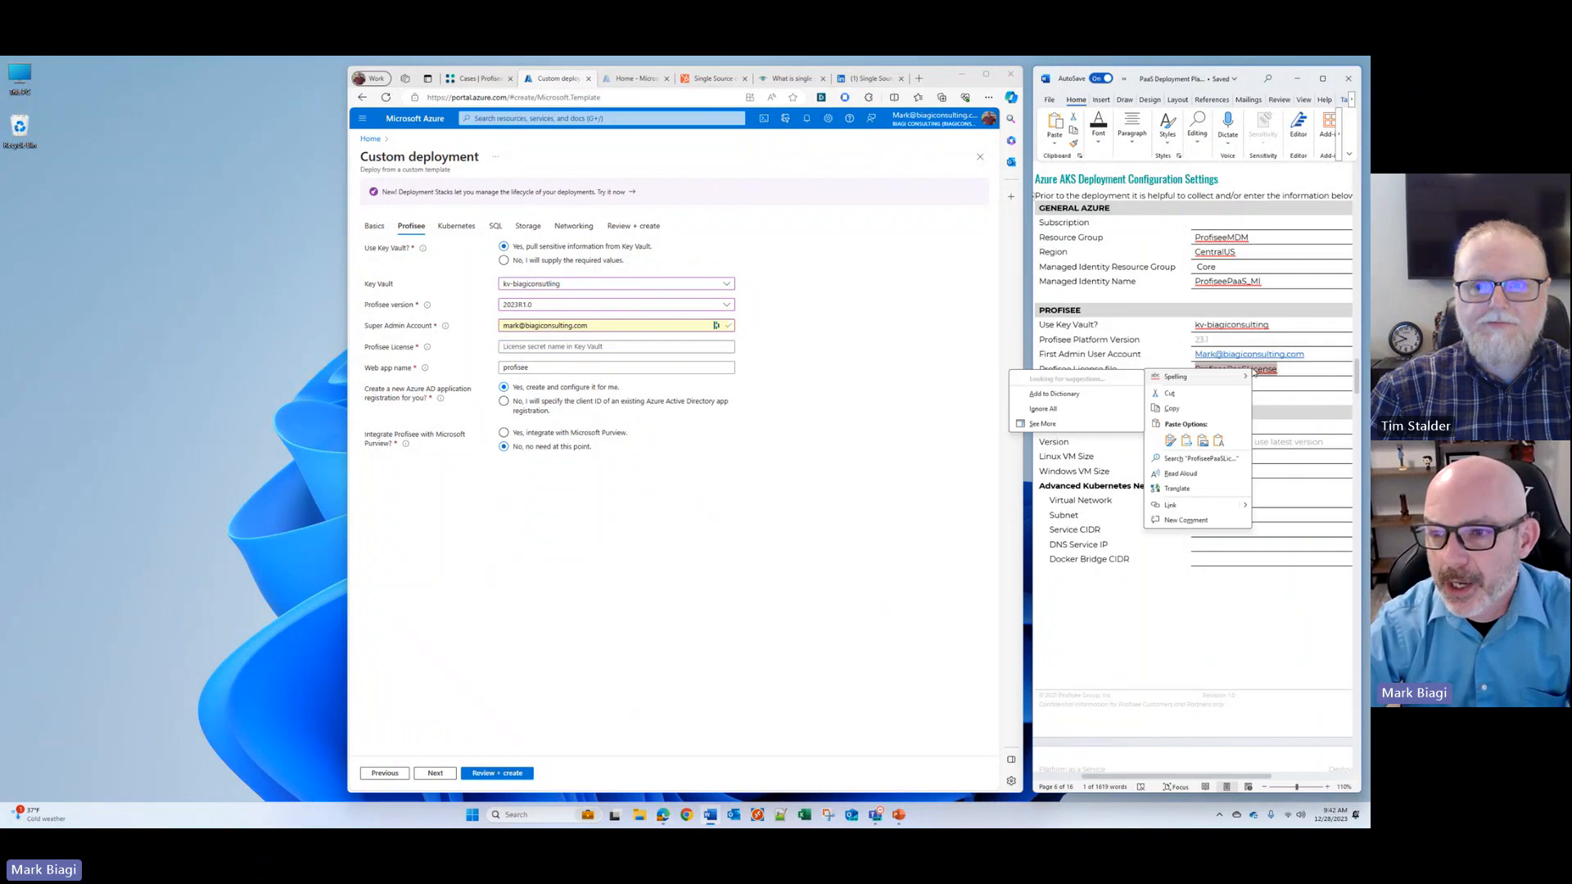
left_click(1185, 411)
left_click(519, 348)
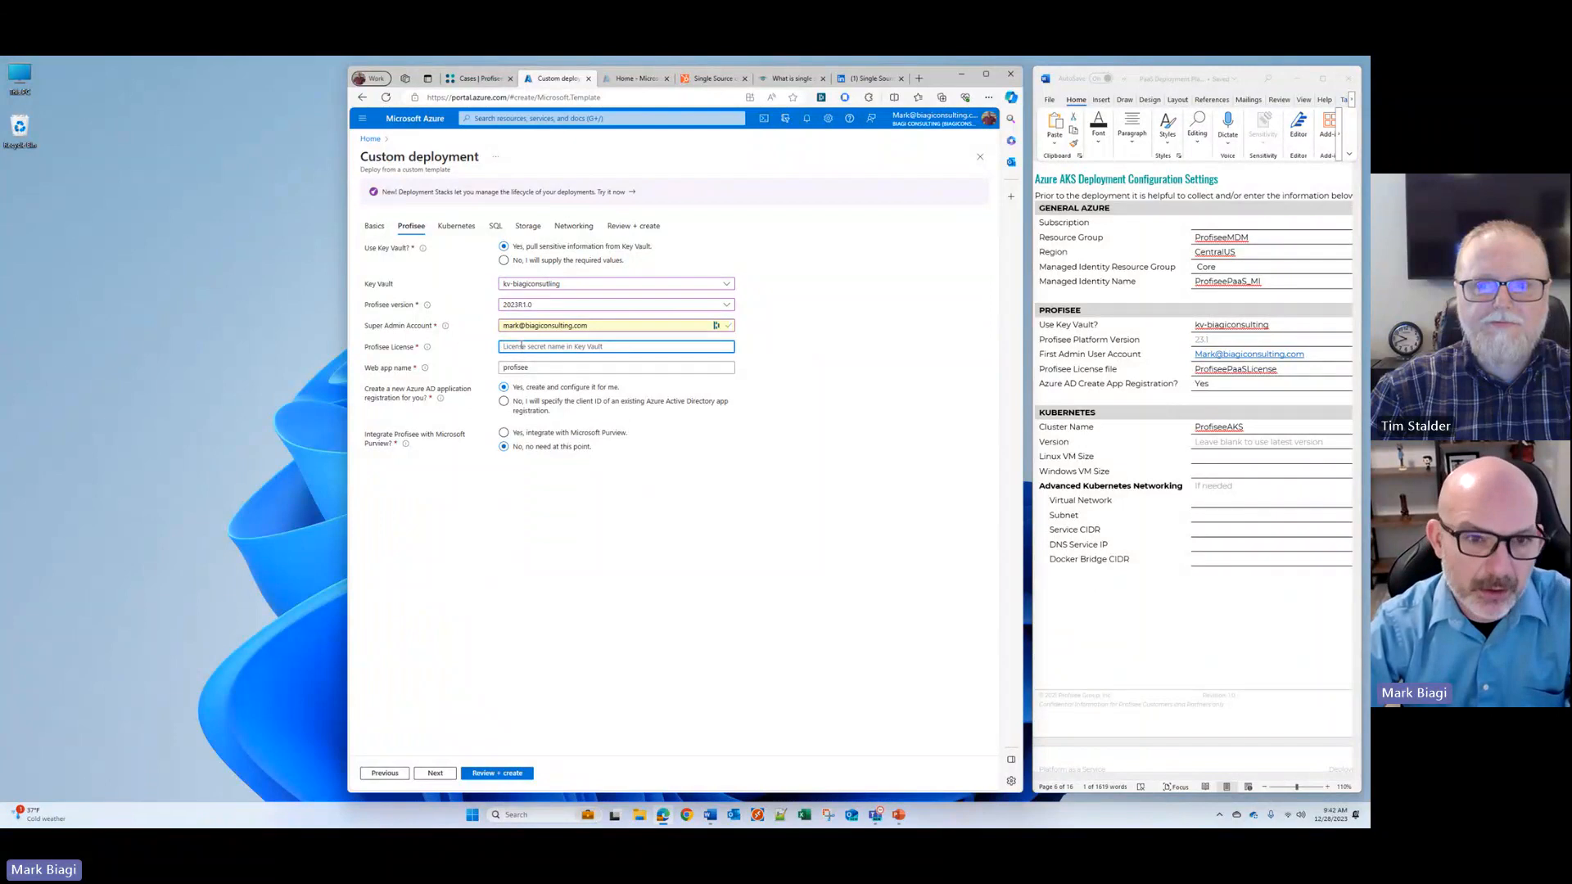
key("ctrl+v")
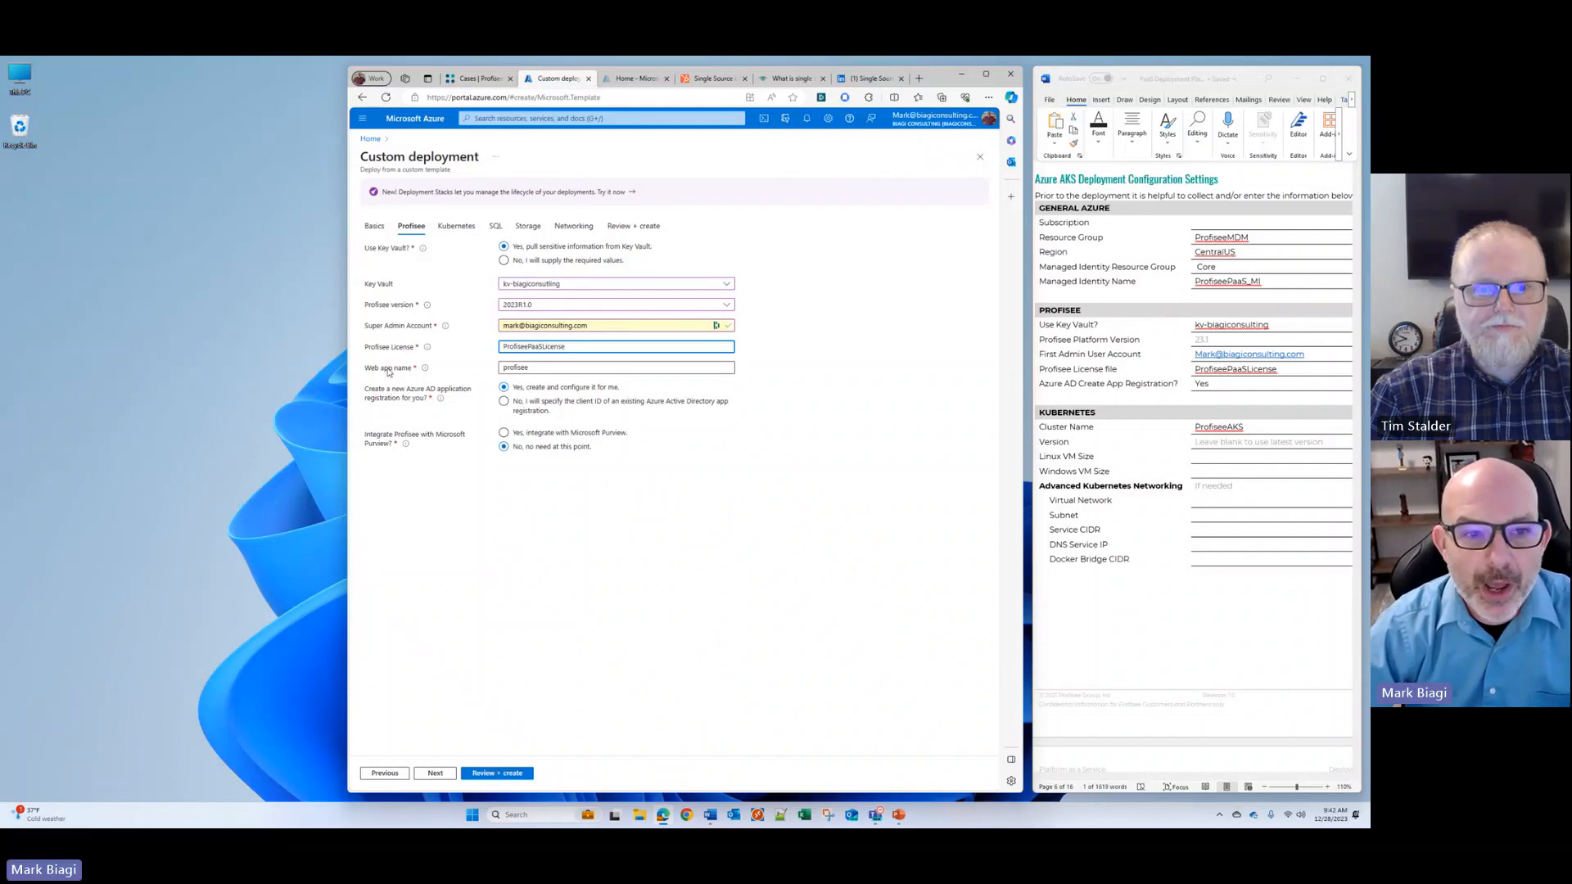
Step: Set the web app name to biagiconsulting and continue to the Kubernetes settings
mouse_move(426, 370)
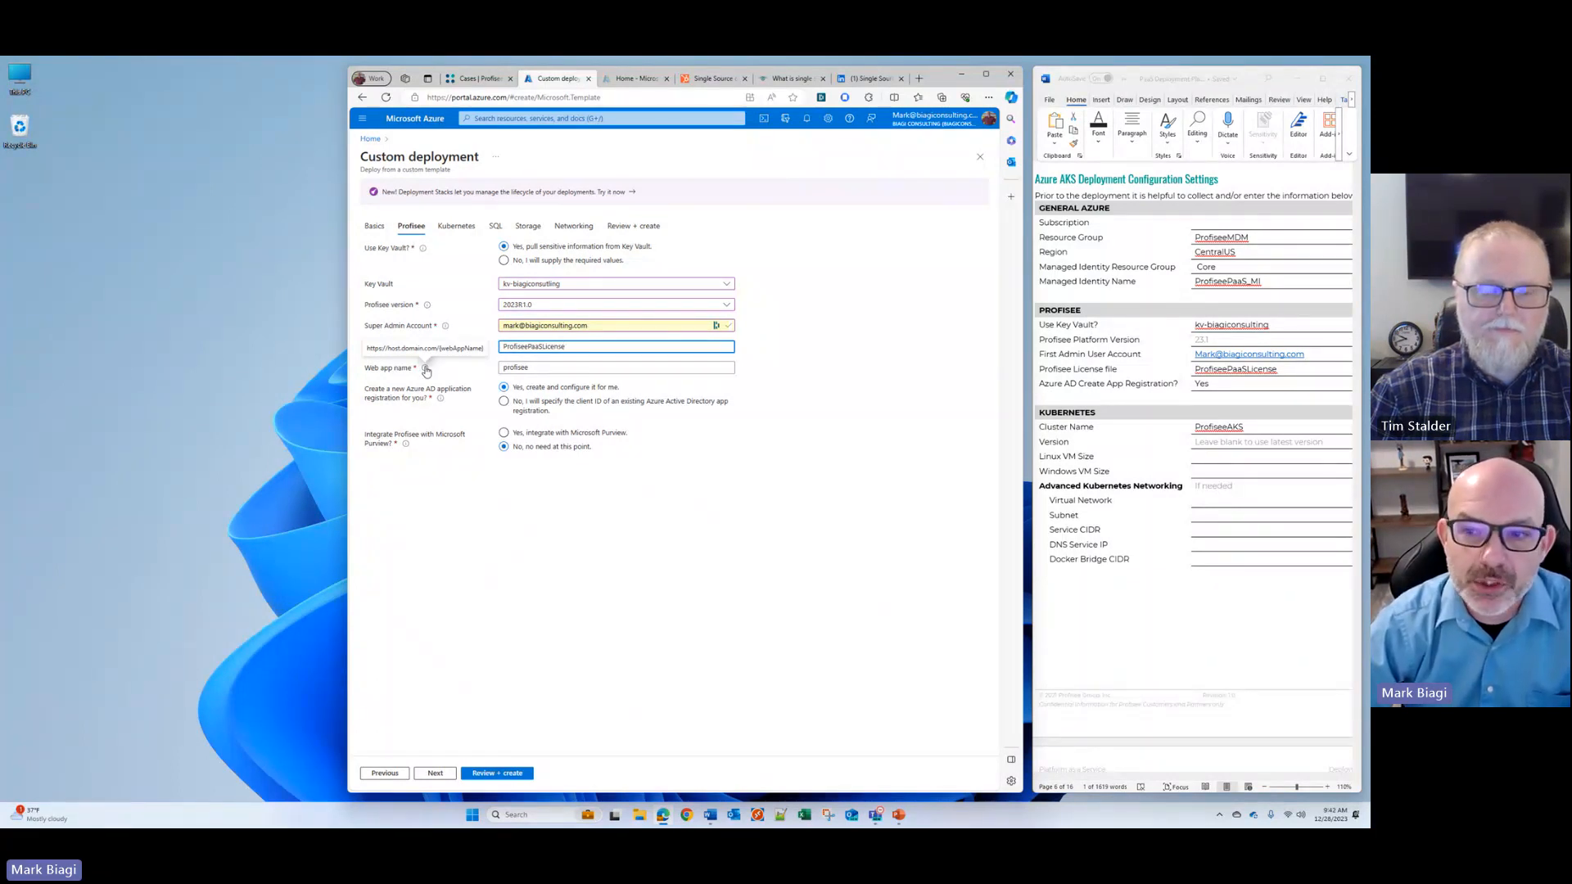
scroll(1140, 459, "down", 5)
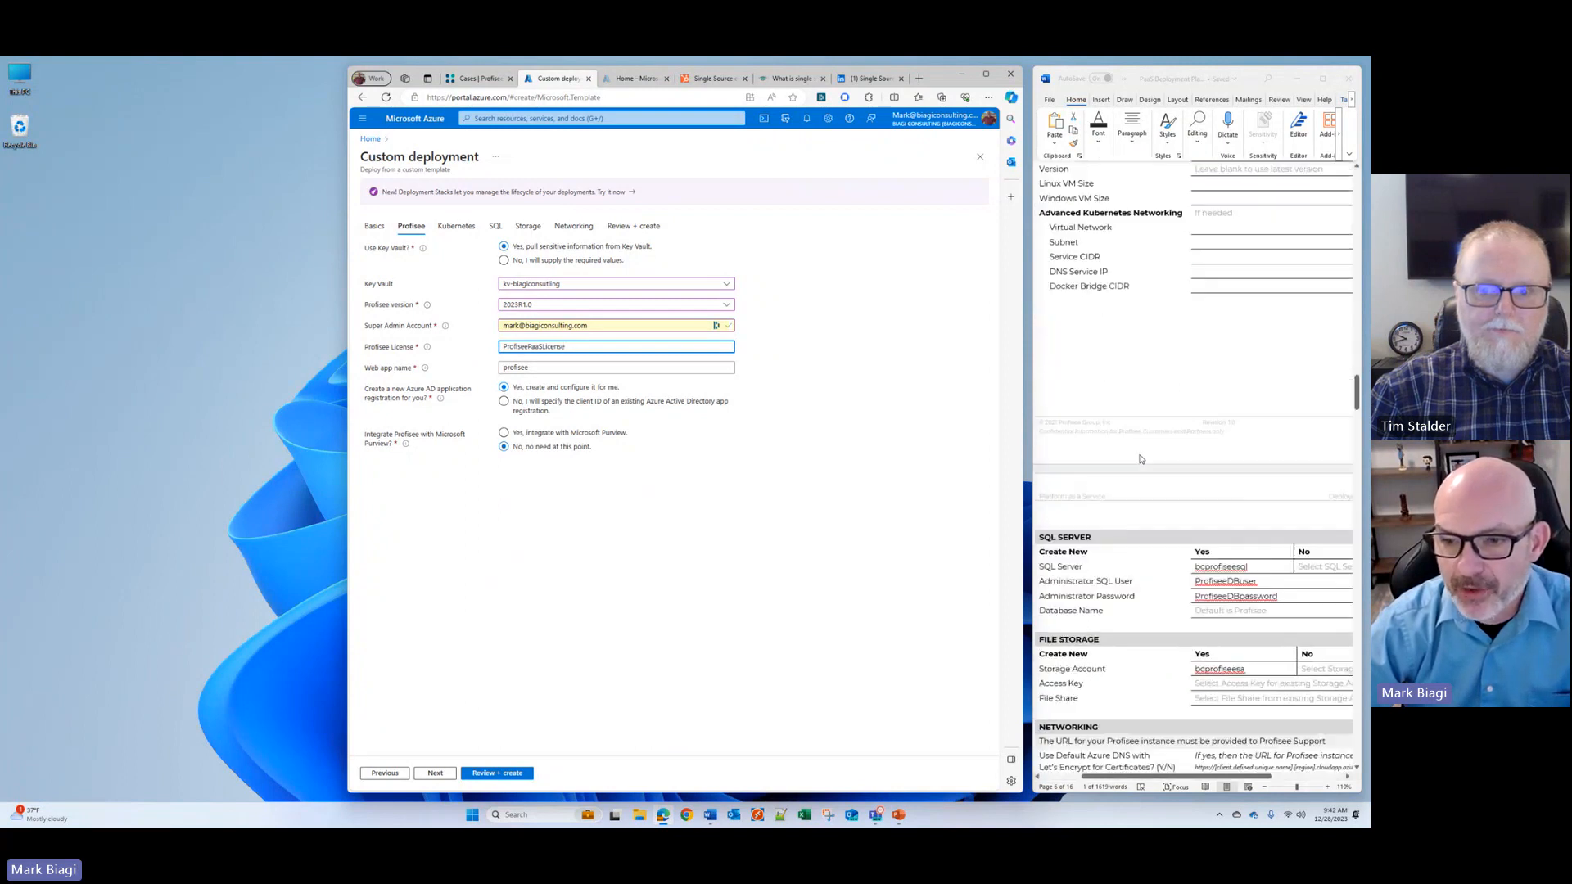
scroll(1139, 459, "down", 4)
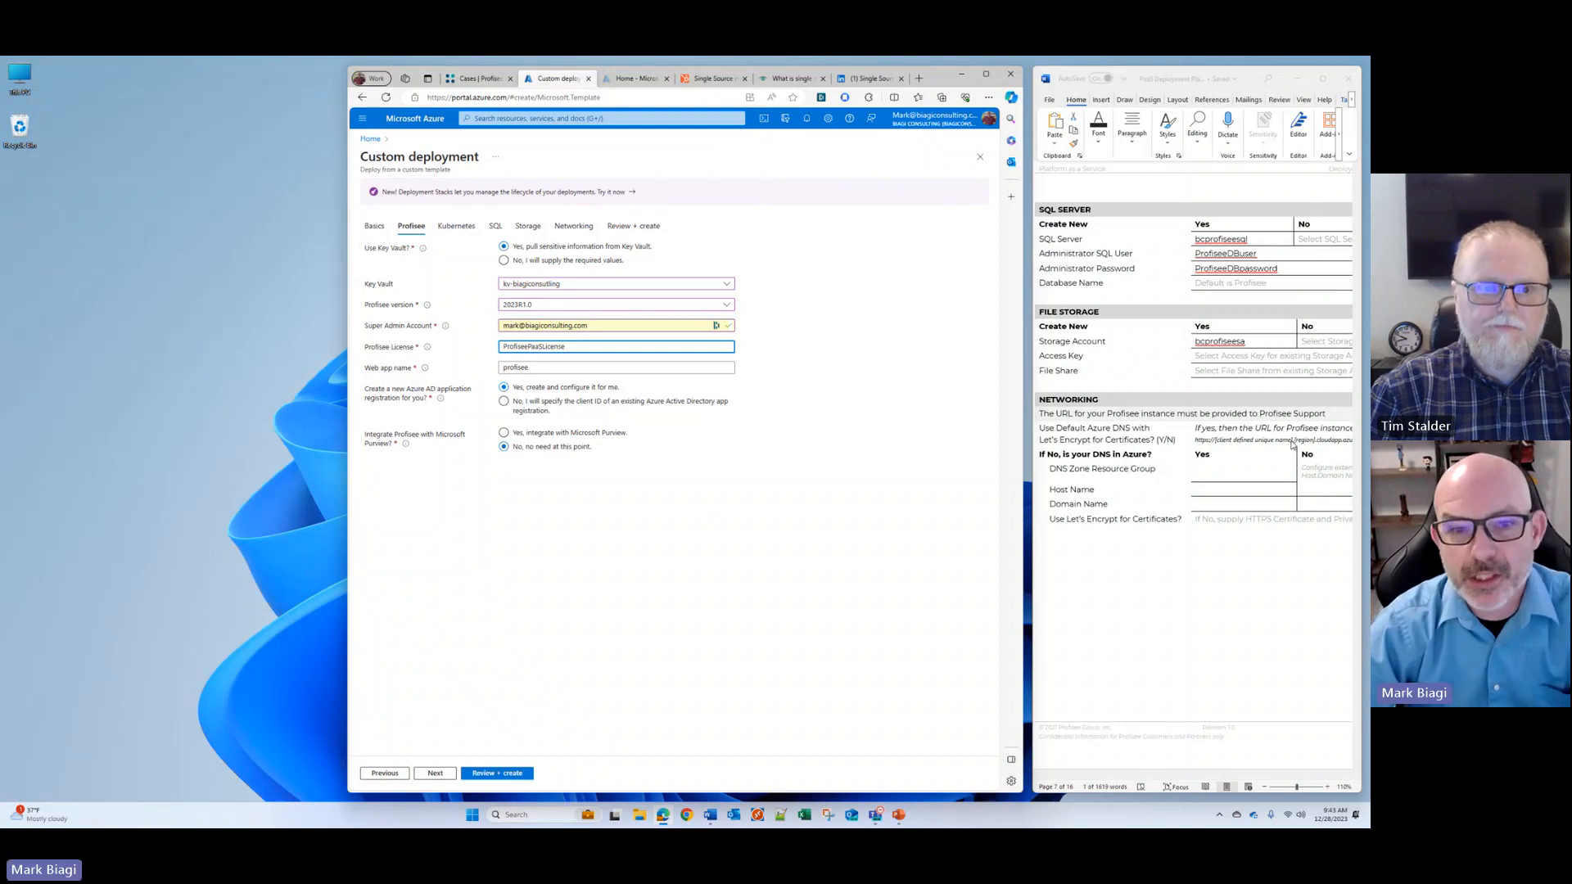
key("Tab")
mouse_move(423, 370)
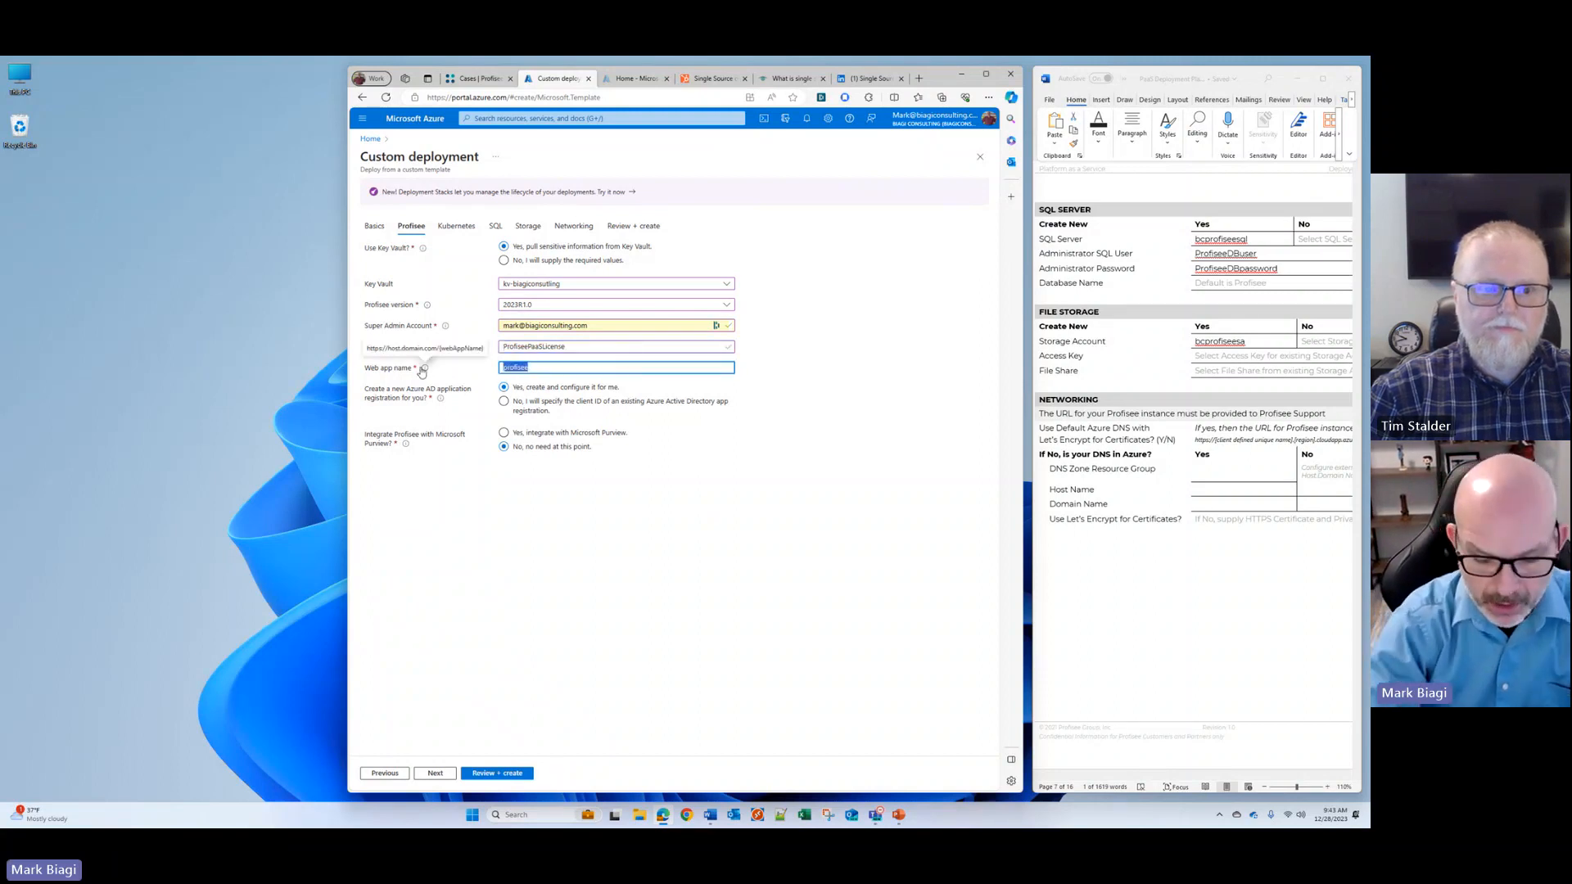
type("biagiconsulting")
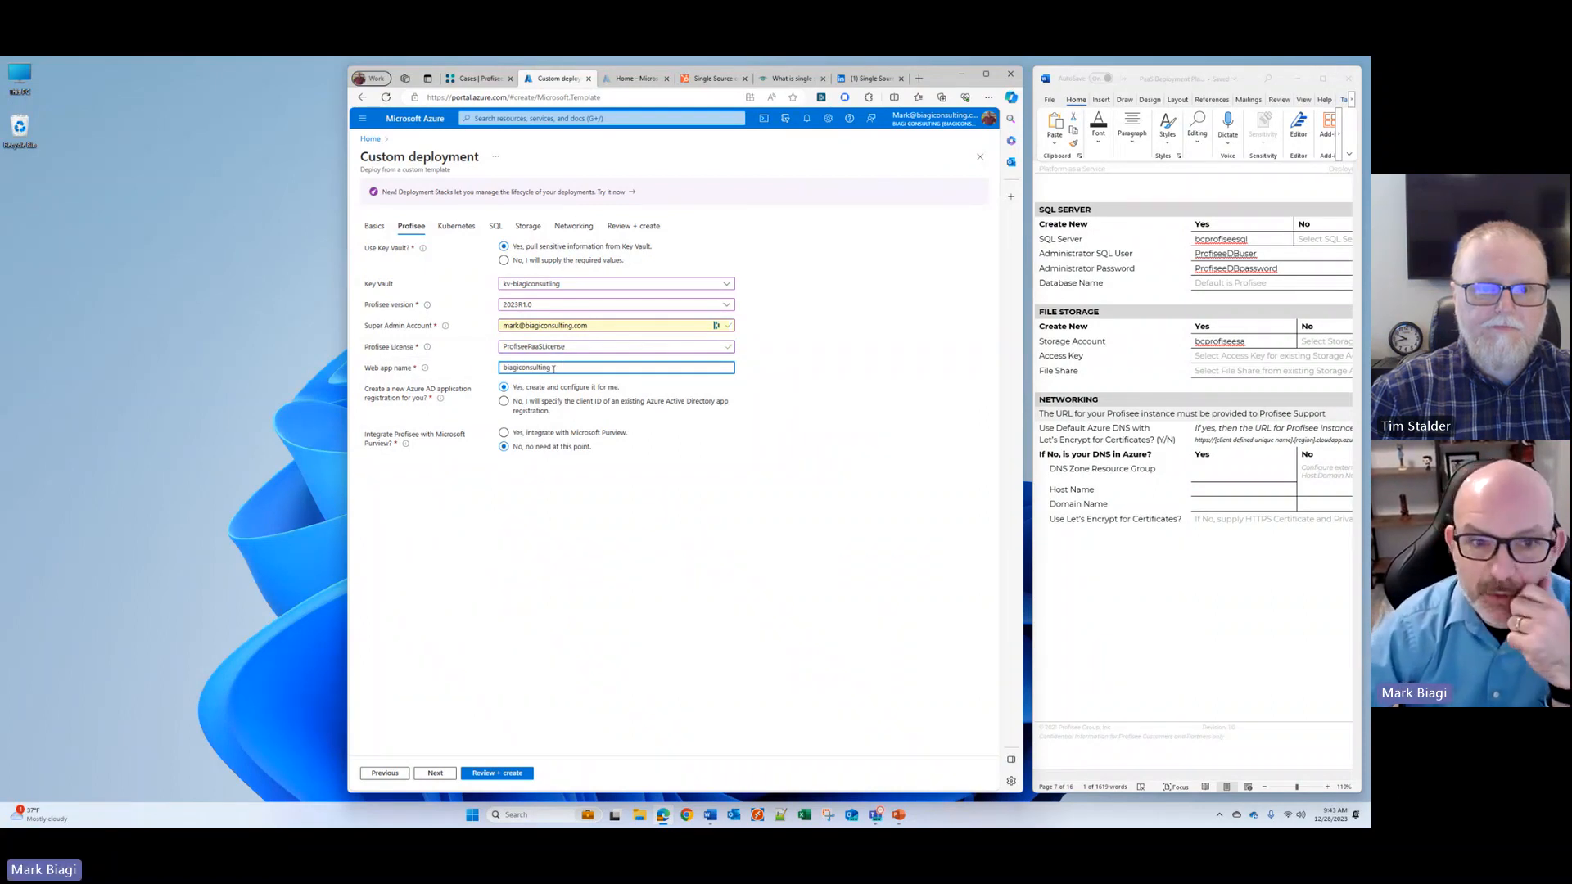
key("ctrl+a")
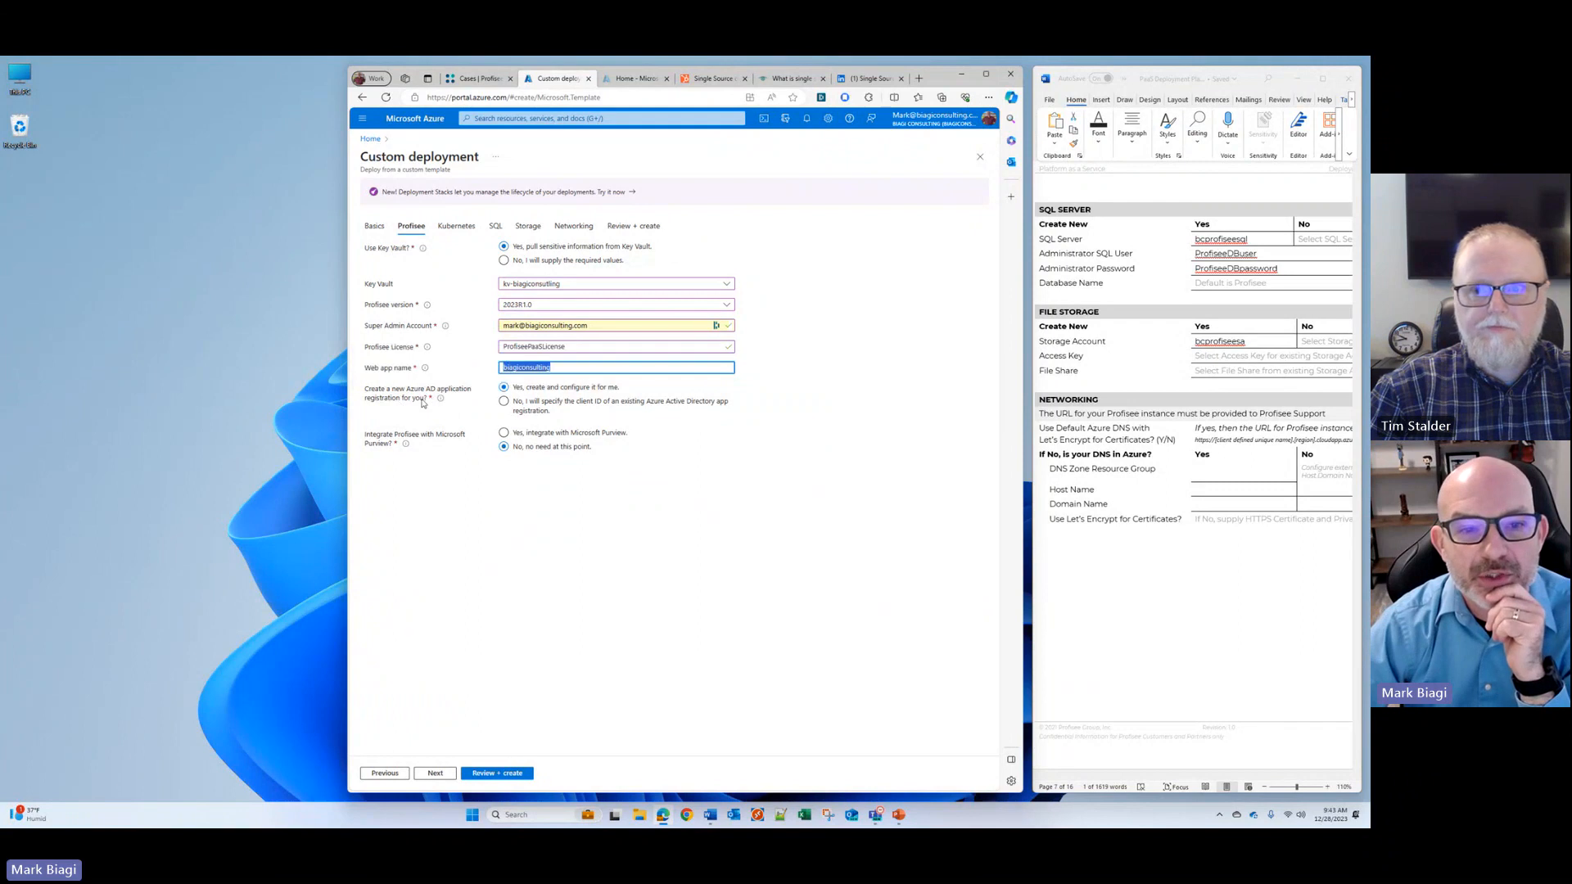
scroll(1130, 427, "up", 10)
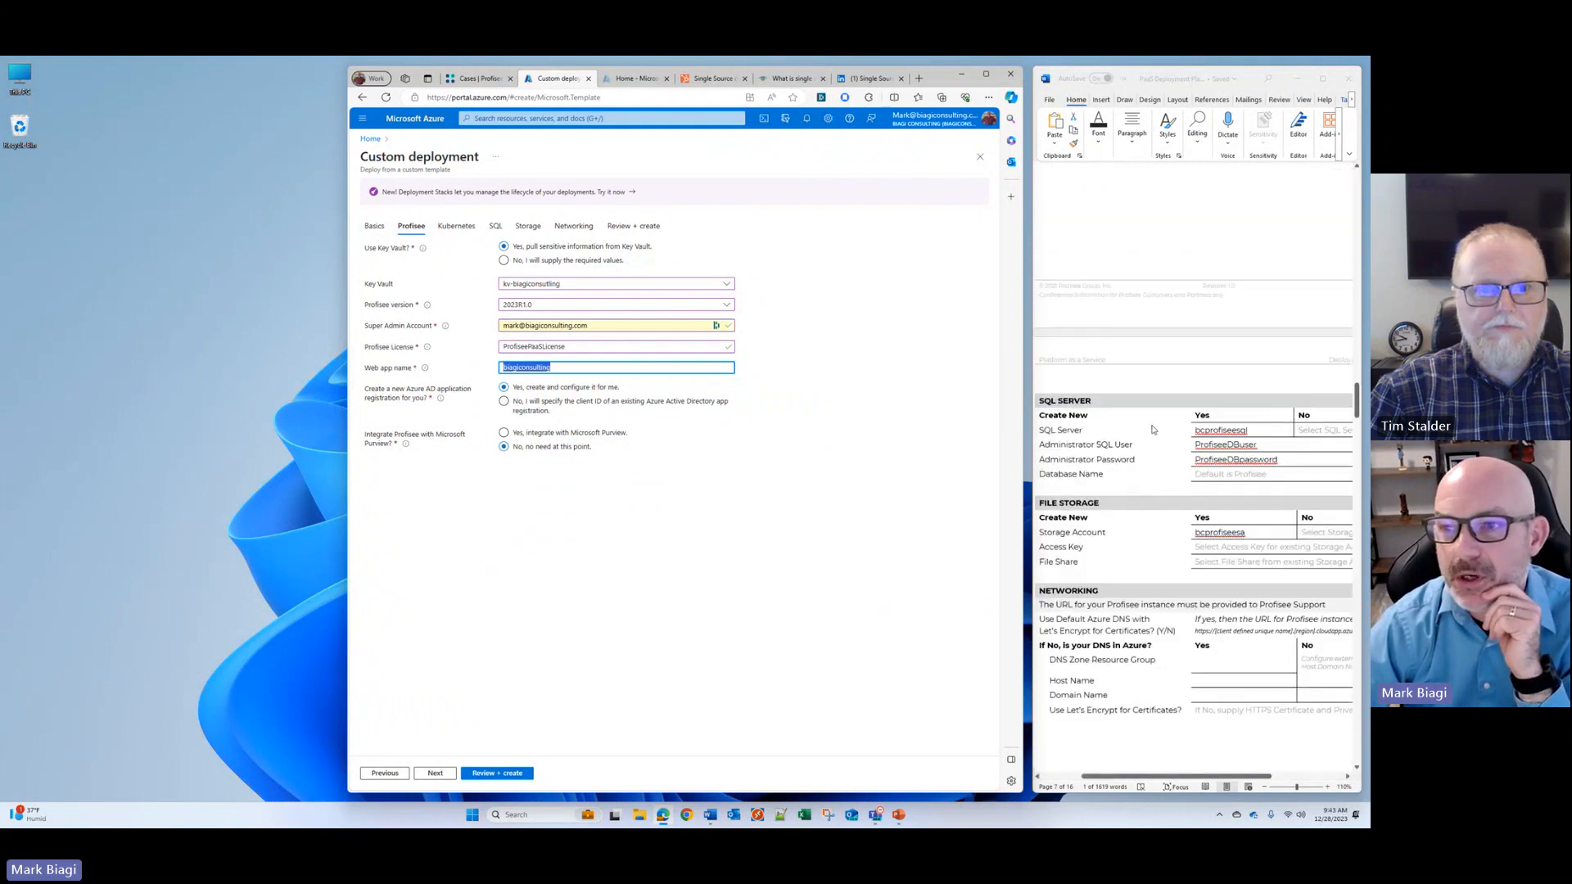
scroll(1153, 429, "up", 1)
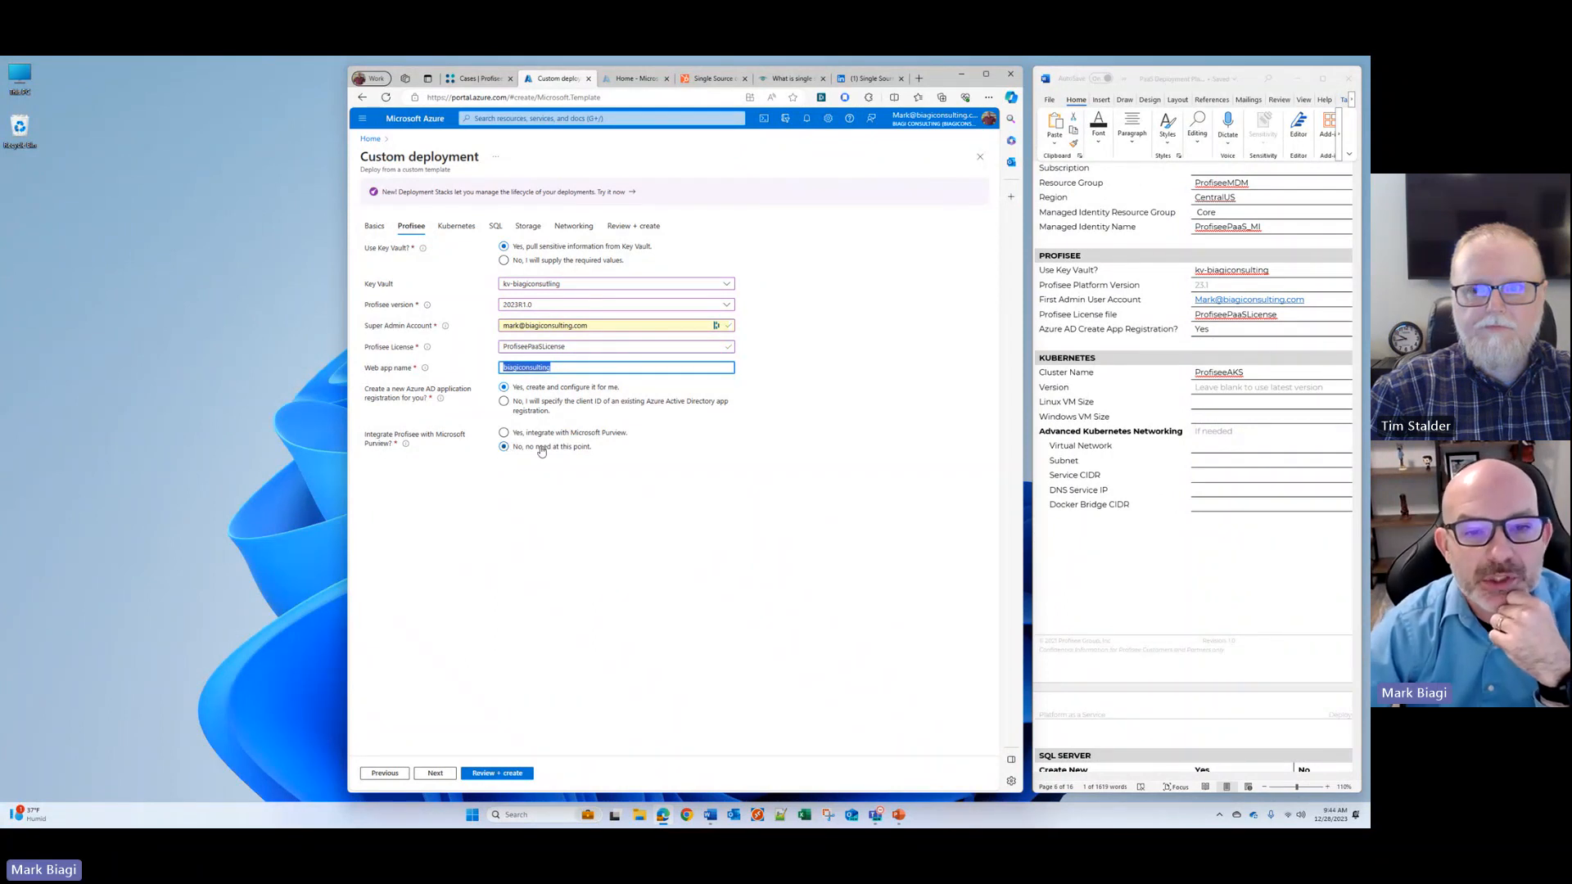
left_click(435, 773)
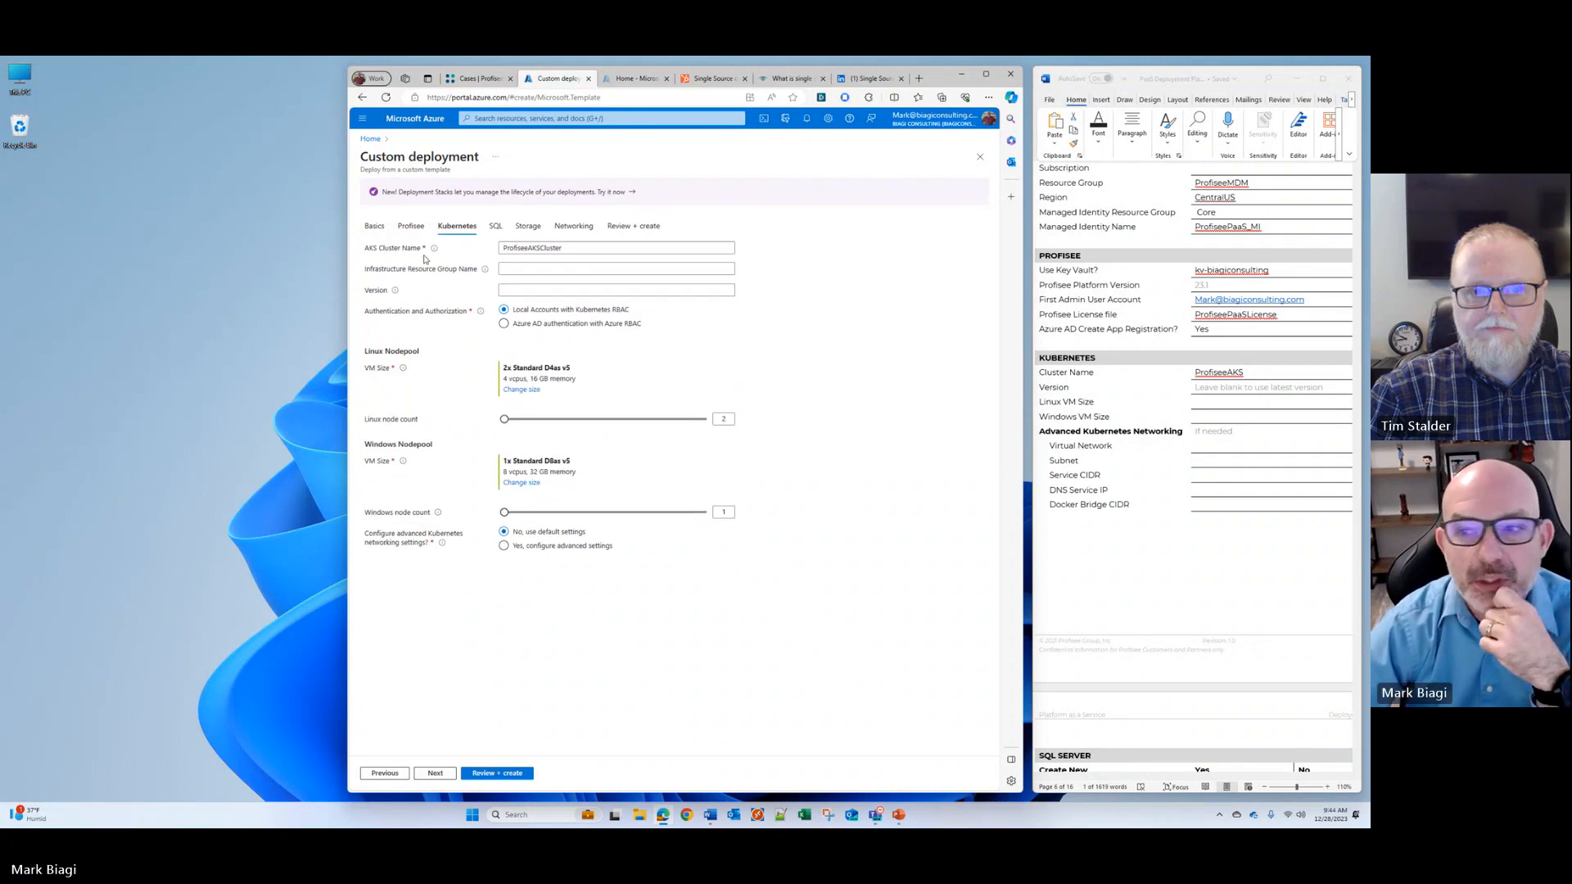
Step: Change the cluster name in the configuration settings document to ProfiseeAKSCluster, matching the deployment form
left_click(1232, 371)
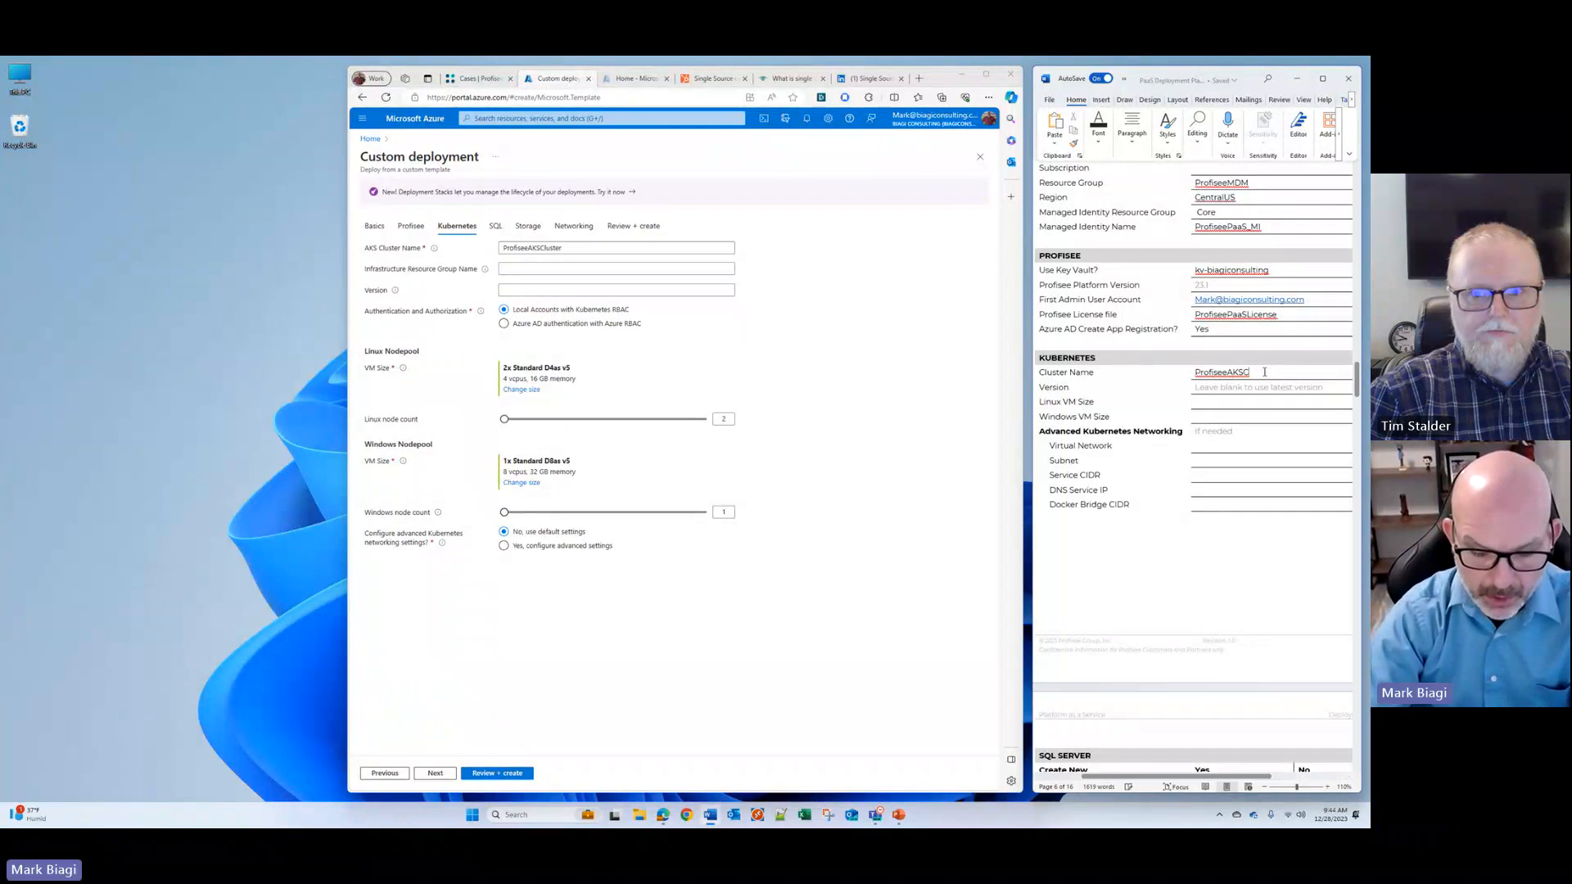
type("Cluster")
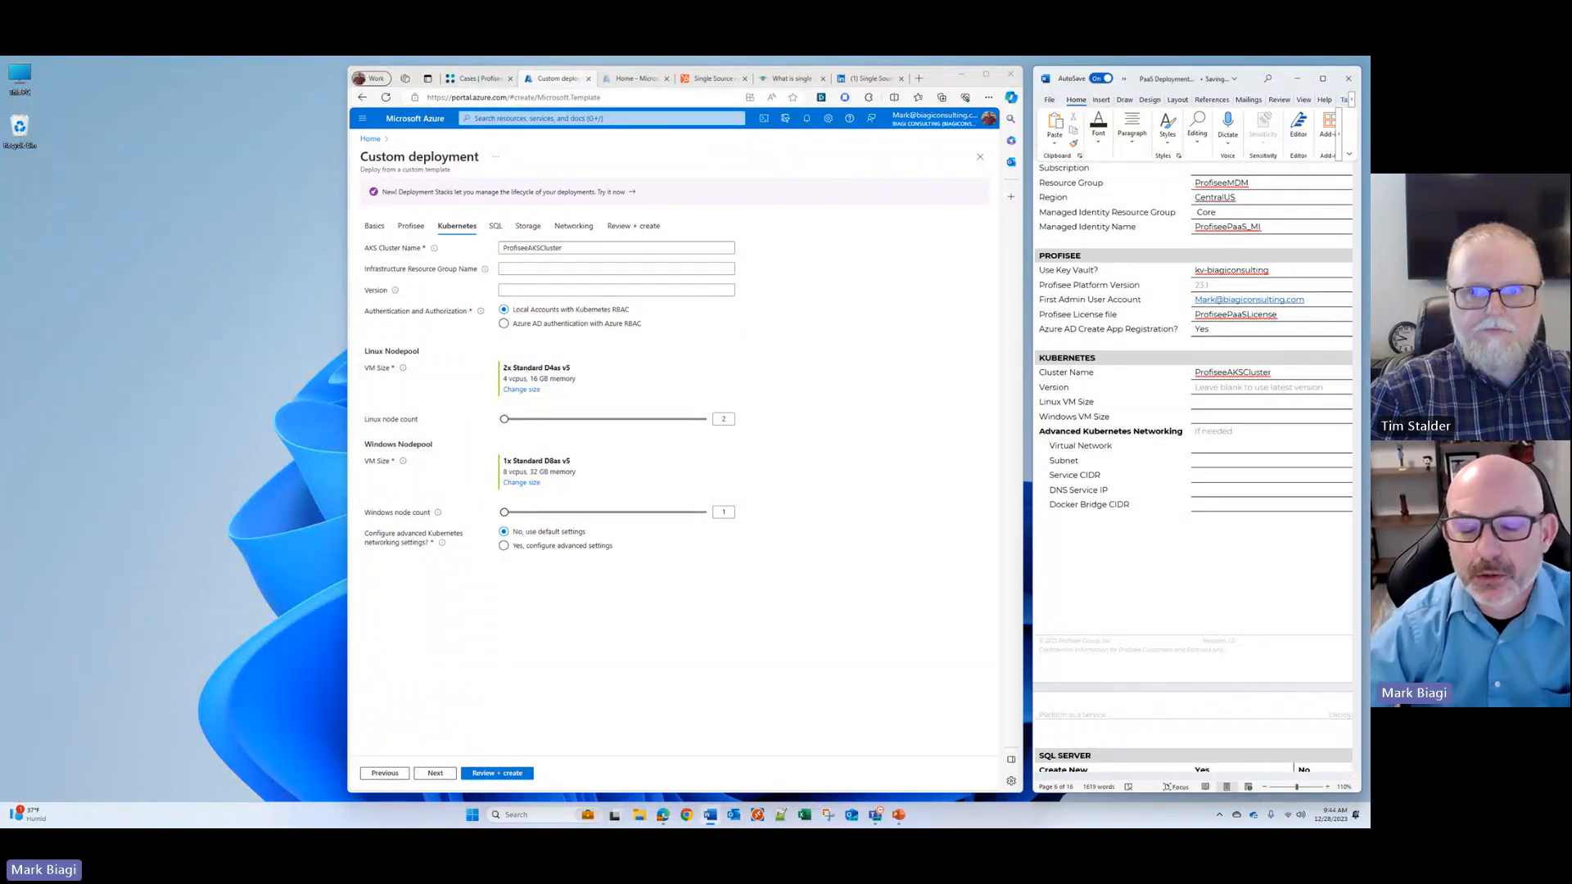
left_click_drag(562, 248, 501, 248)
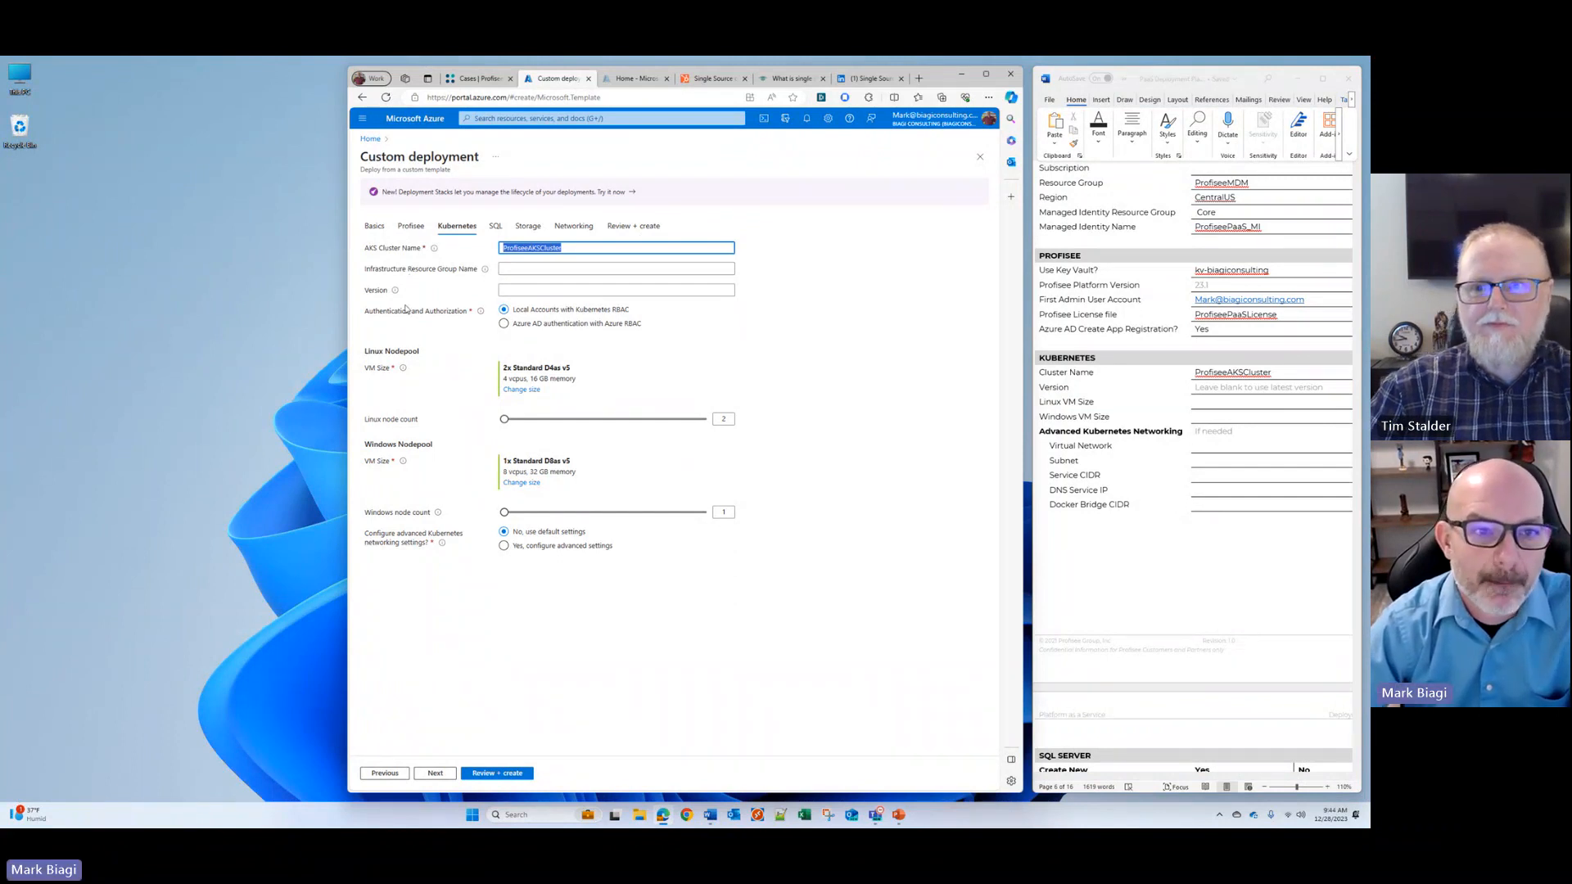
Step: Set the cluster's authentication and authorization to Azure AD authentication with Azure RBAC
key("Tab")
key("Tab")
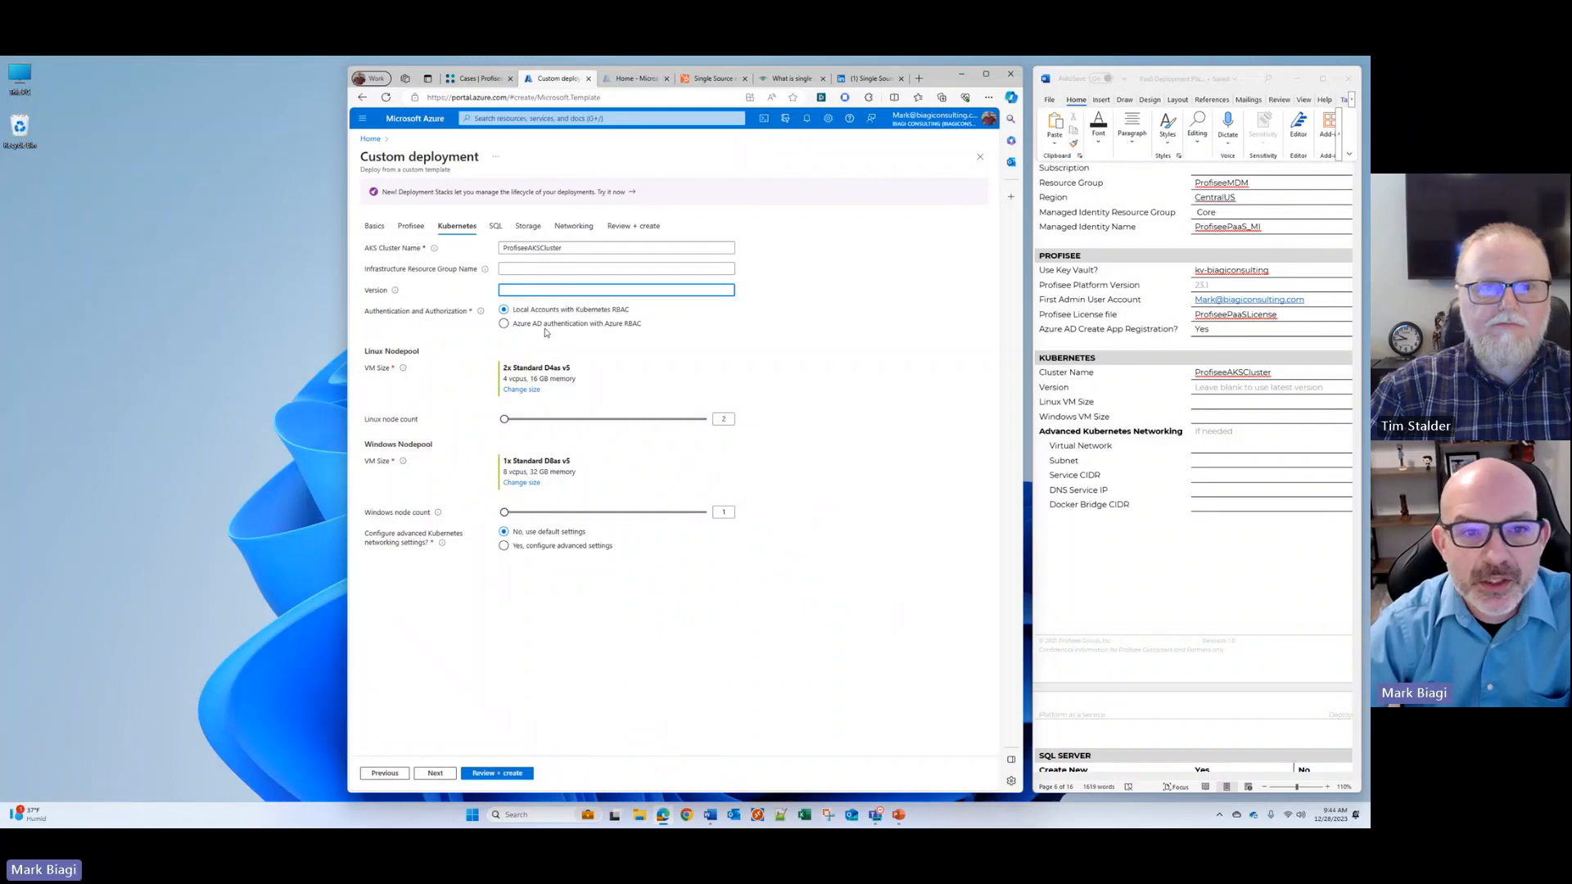
mouse_move(483, 321)
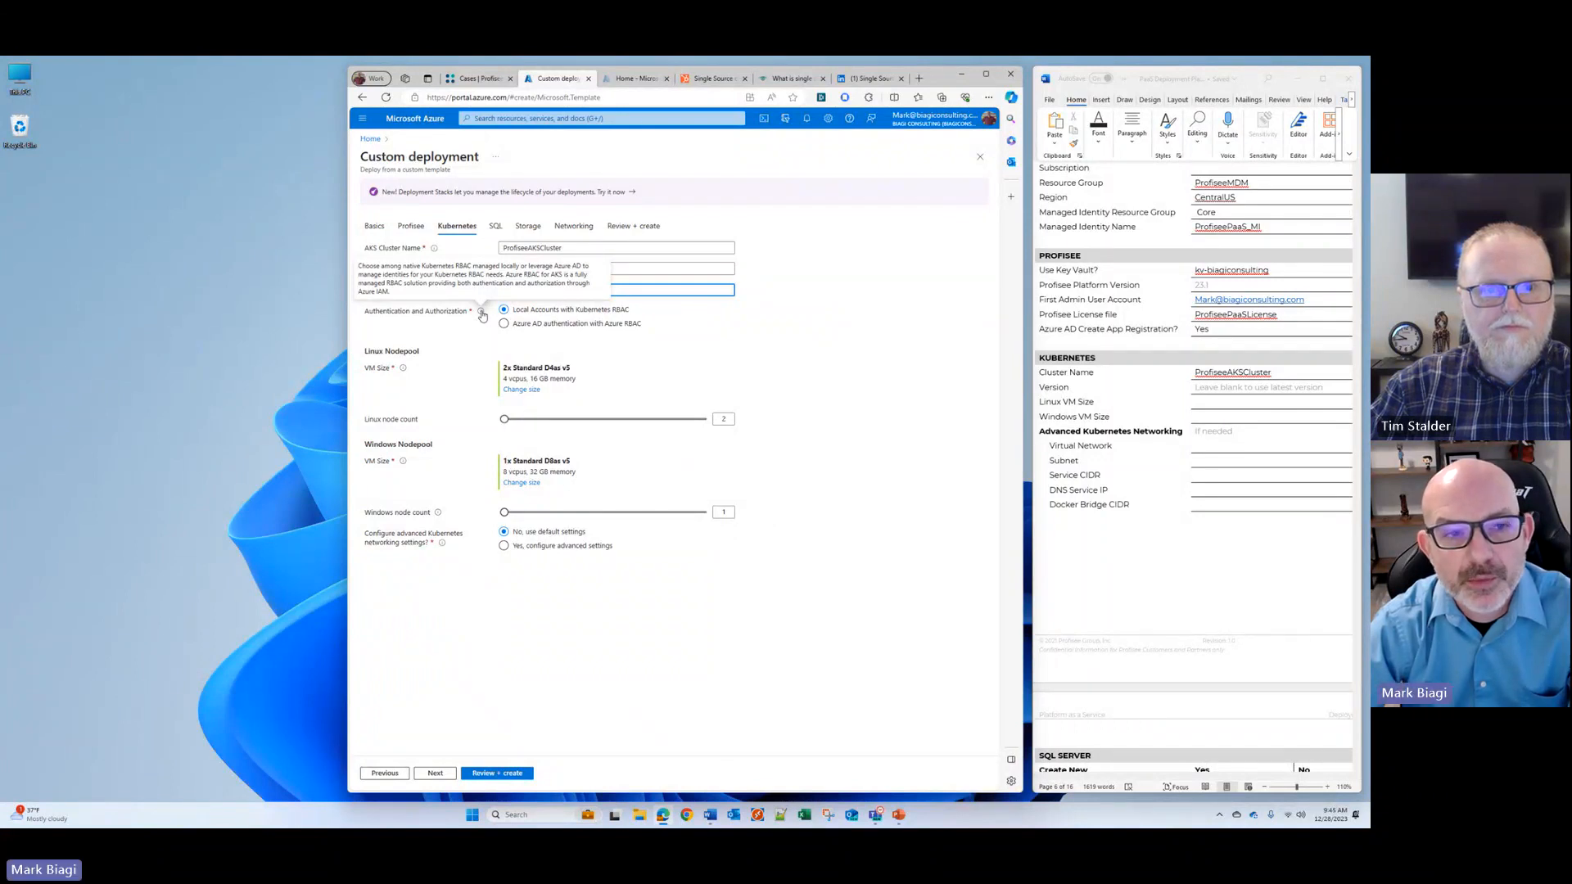
left_click(505, 324)
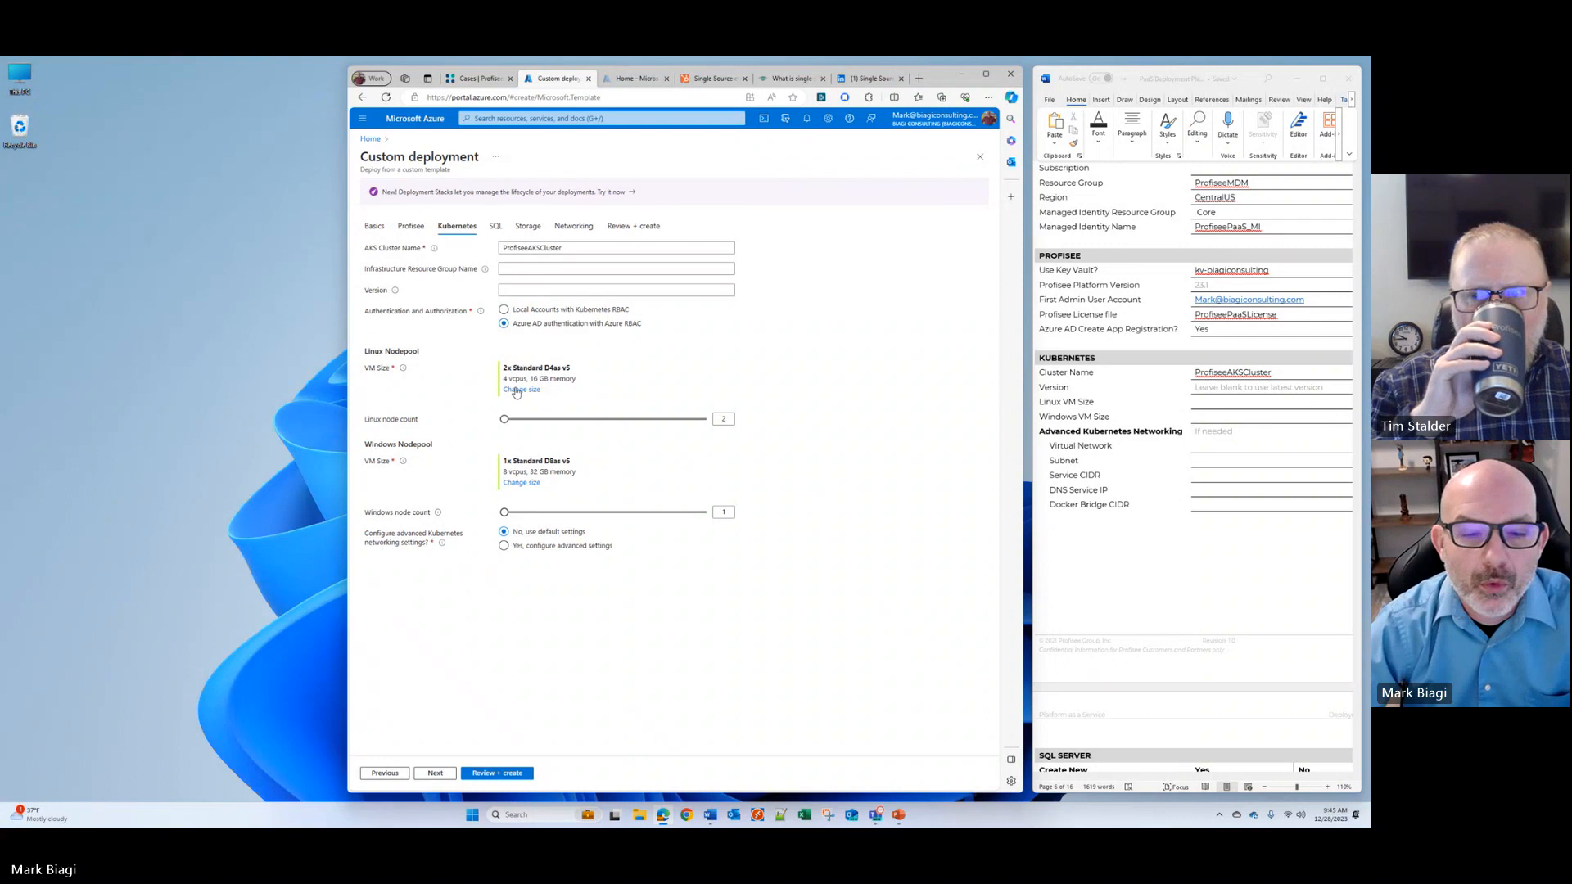
Step: Examine the VM size, vCPU and memory details of the Linux and Windows node pools
left_click_drag(505, 377, 576, 378)
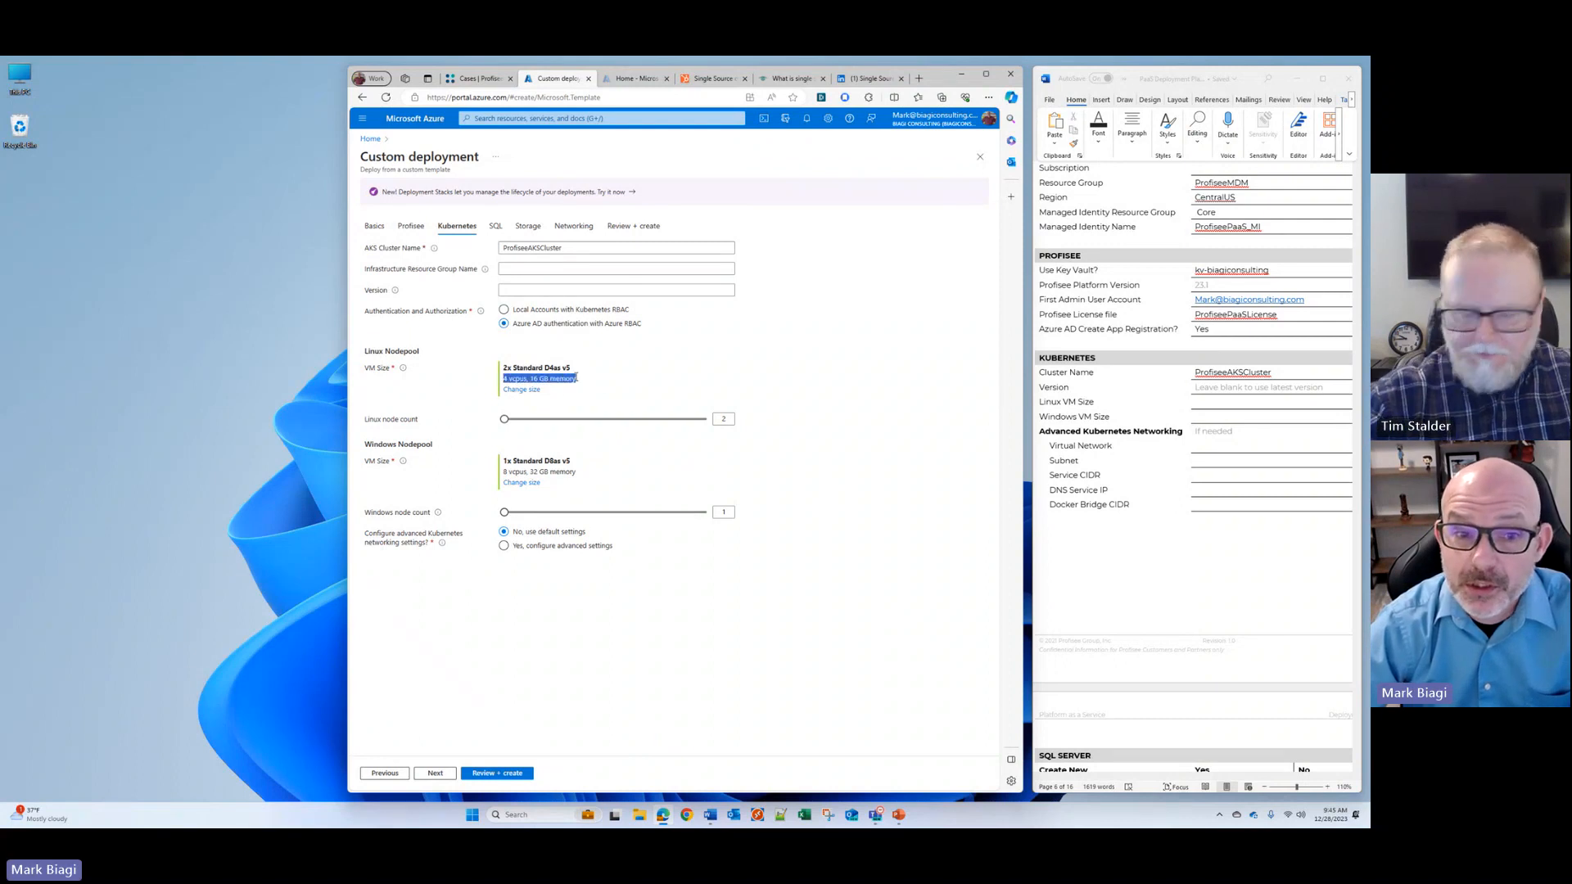
left_click(514, 369)
left_click_drag(505, 379, 525, 379)
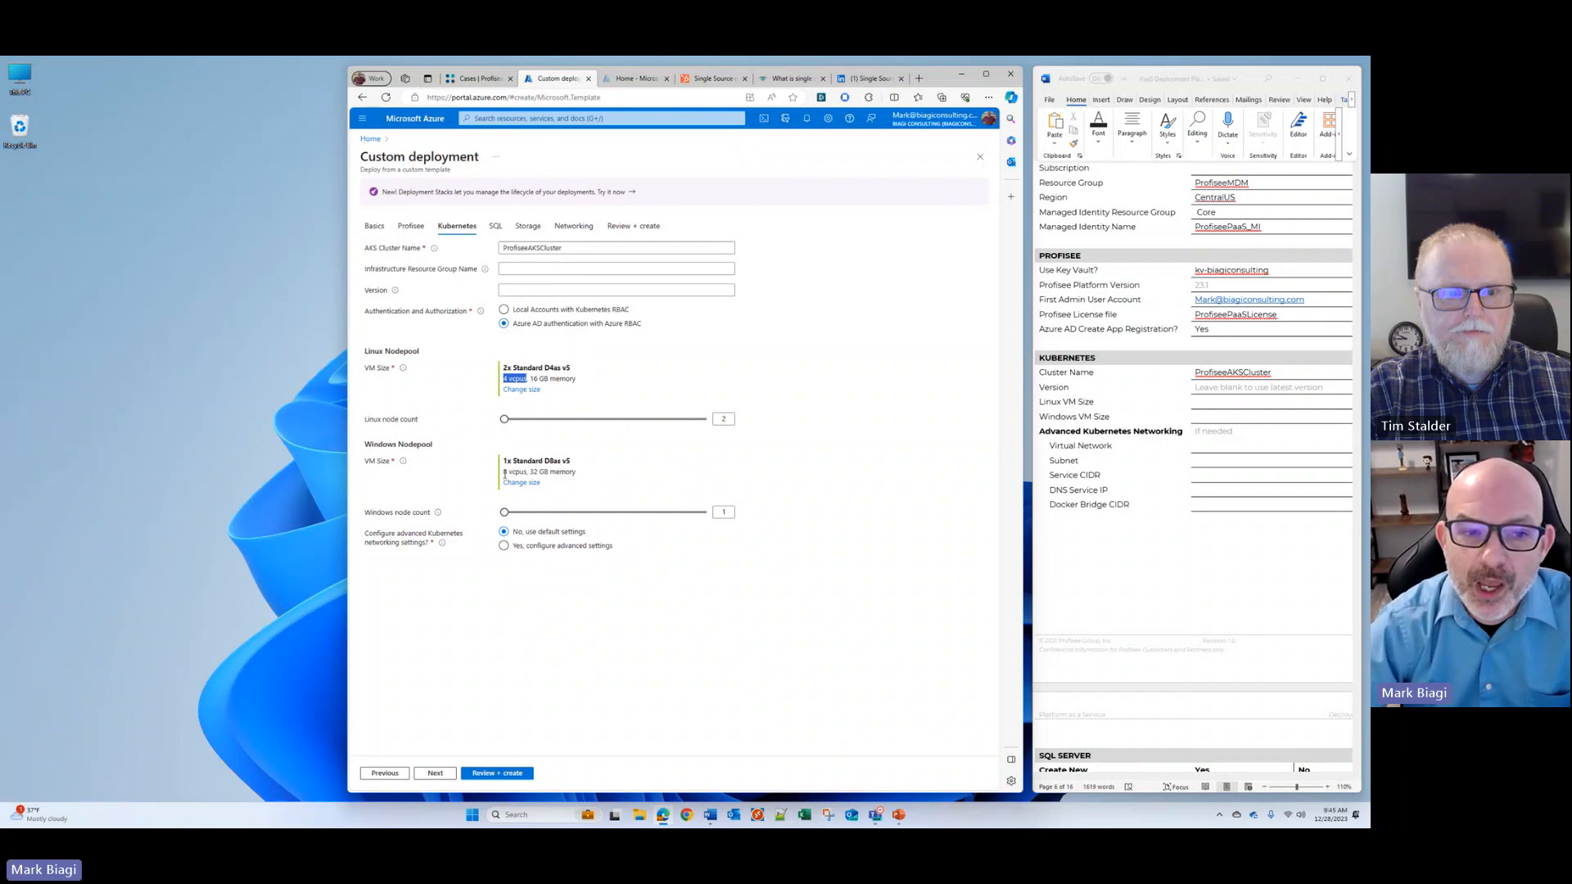
left_click_drag(503, 472, 572, 475)
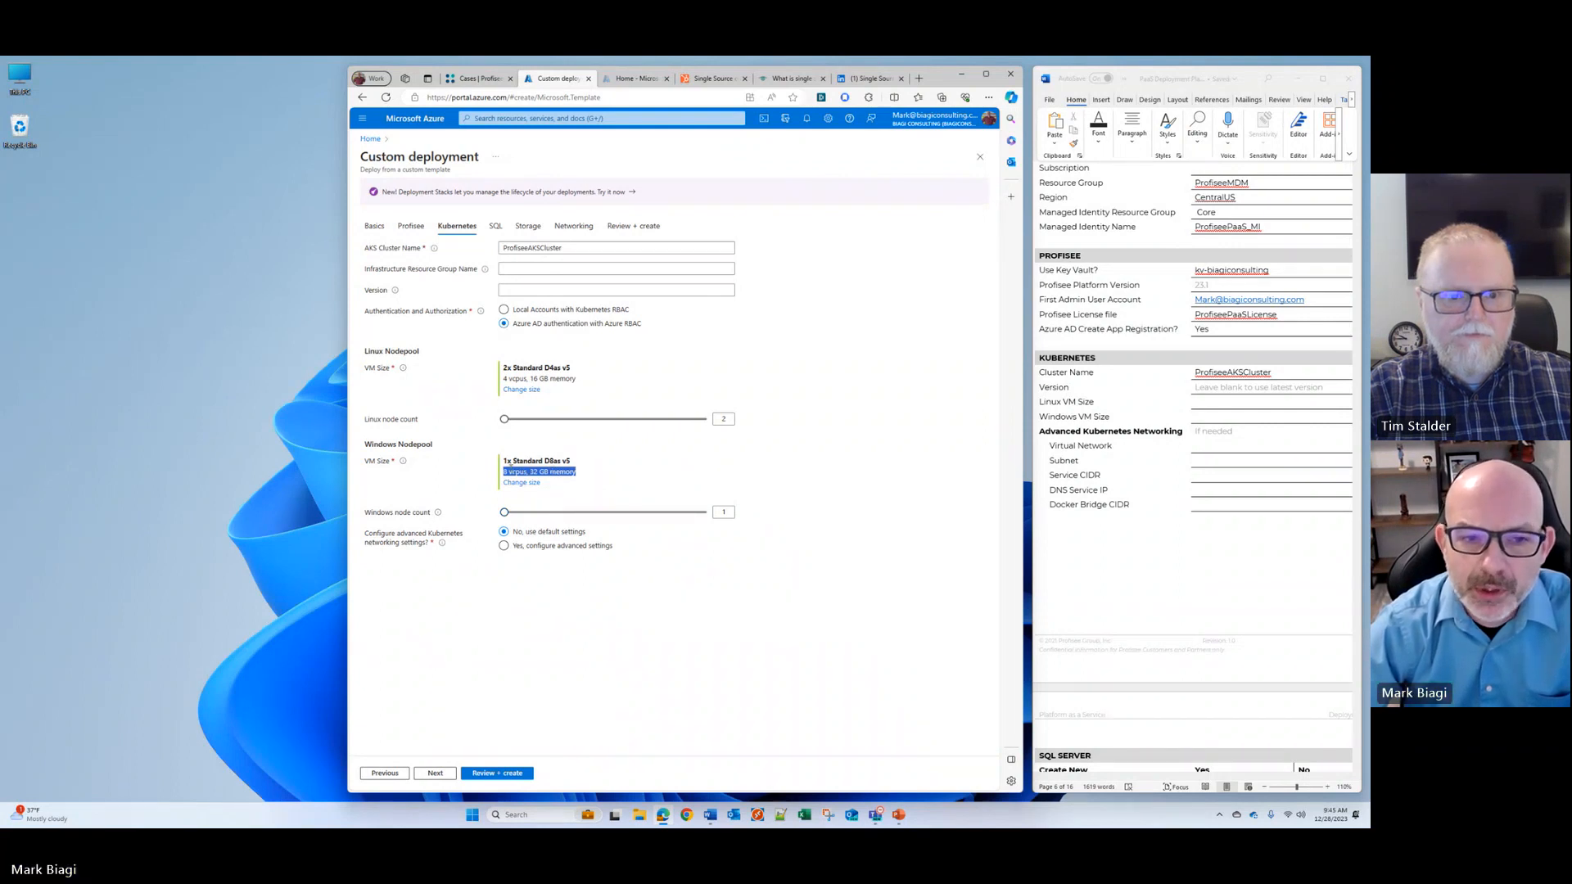
left_click(513, 461)
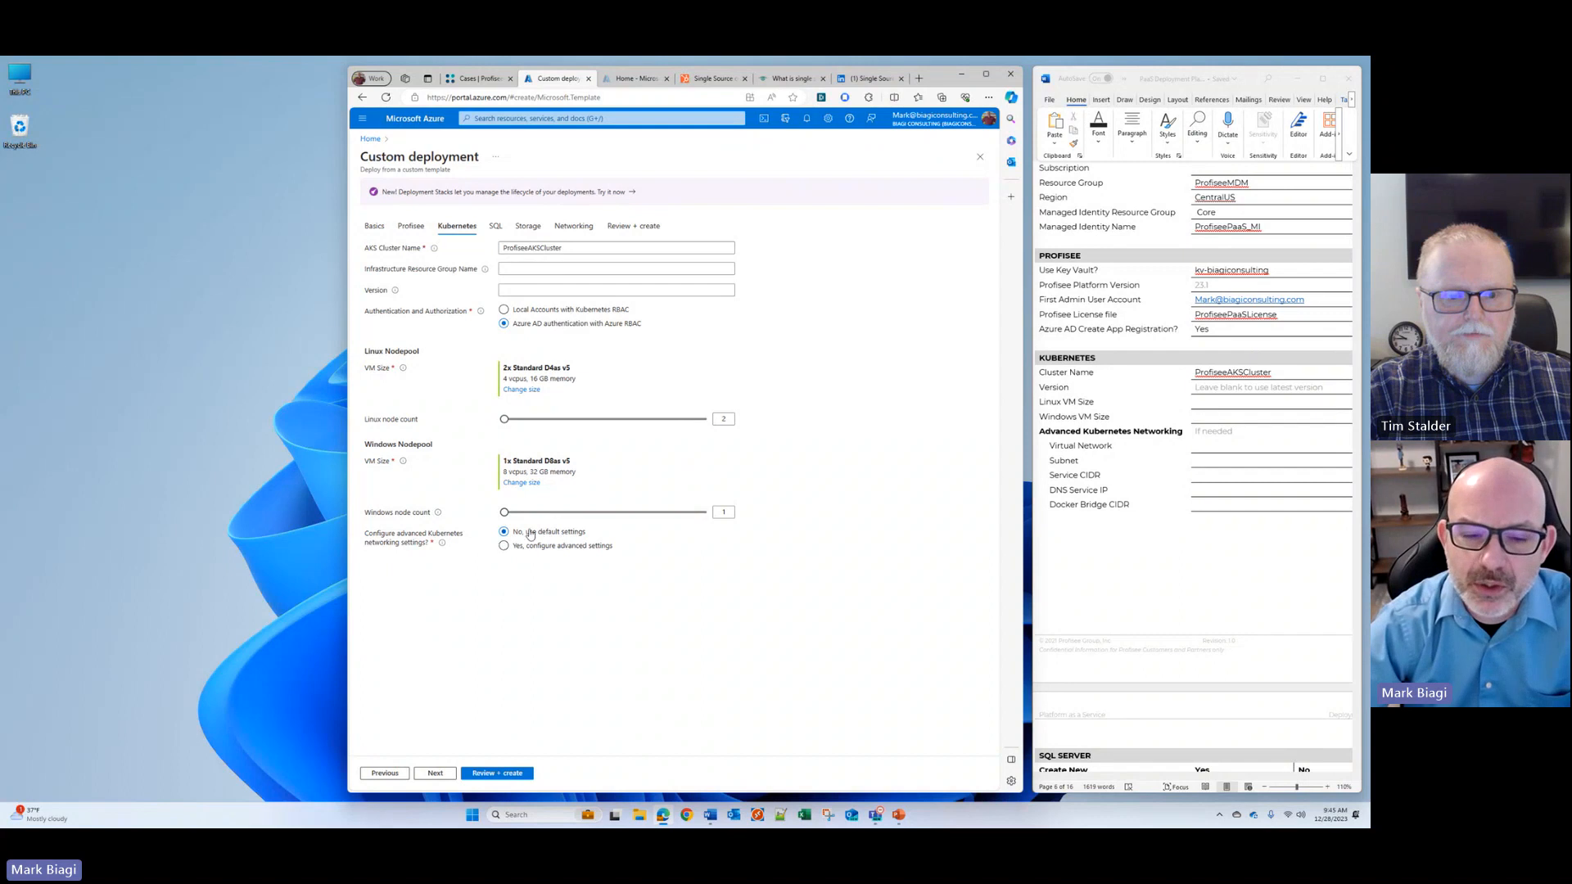
Step: Preview the advanced Kubernetes networking options, return to the default settings, and continue to the SQL settings
left_click(584, 547)
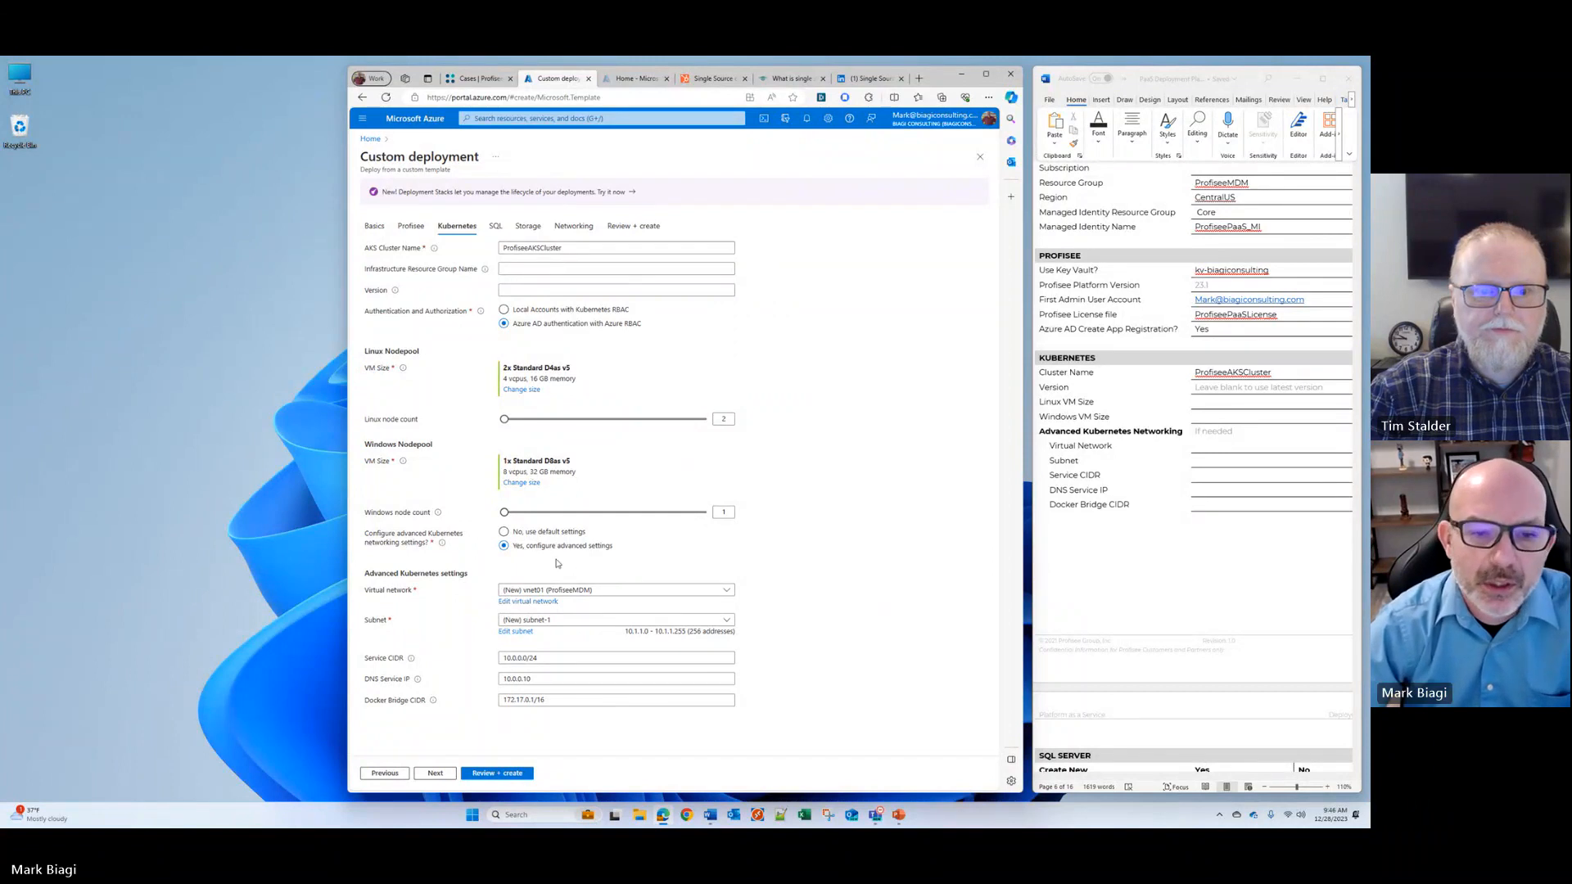
left_click(542, 533)
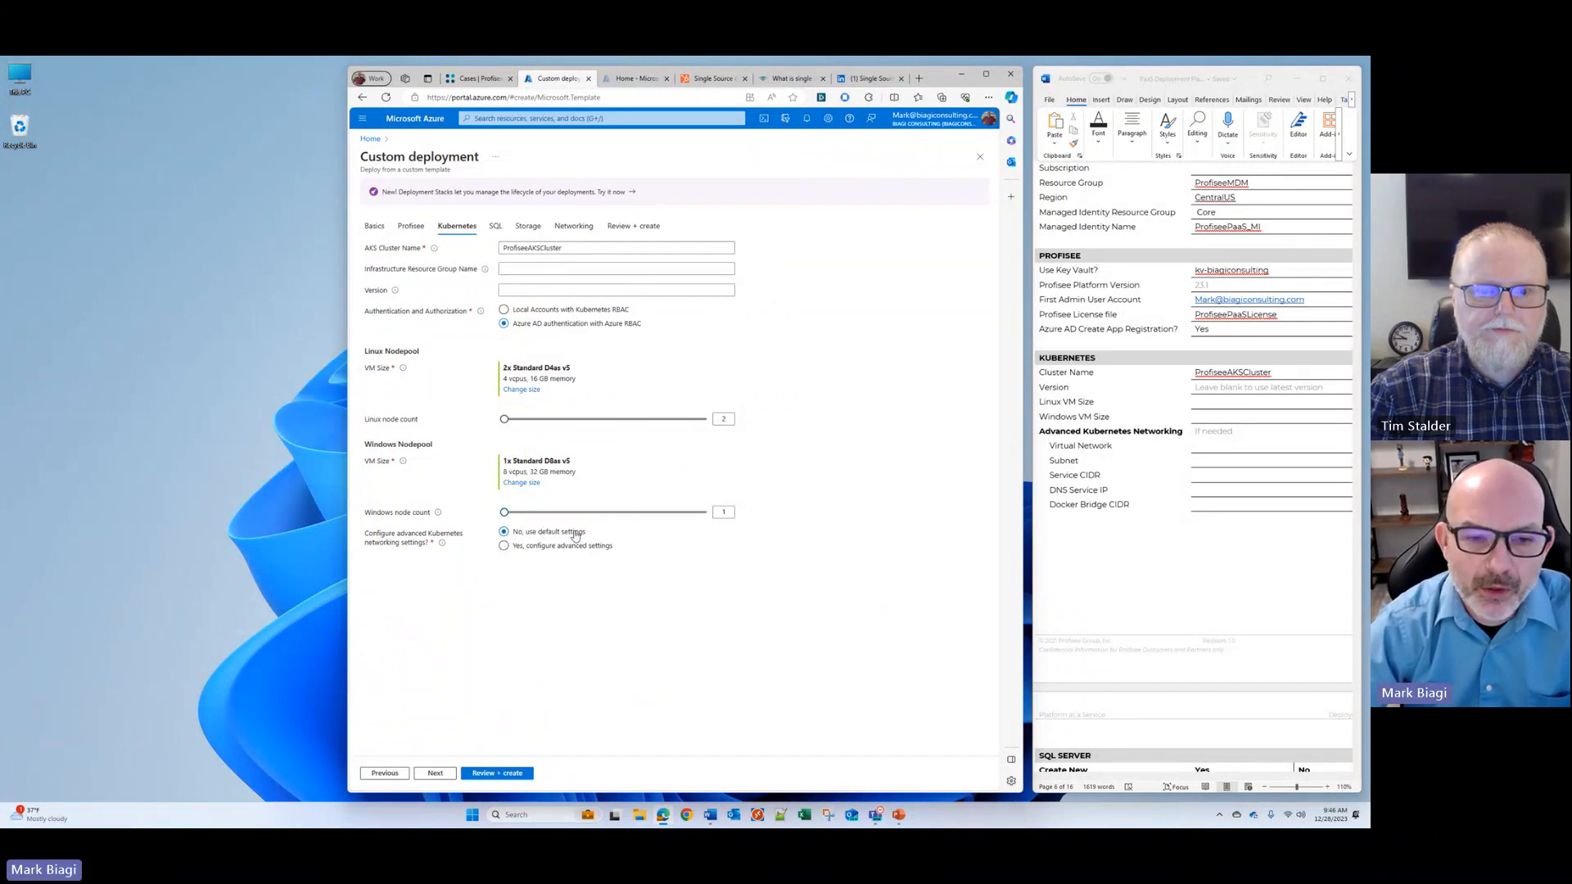
left_click(434, 773)
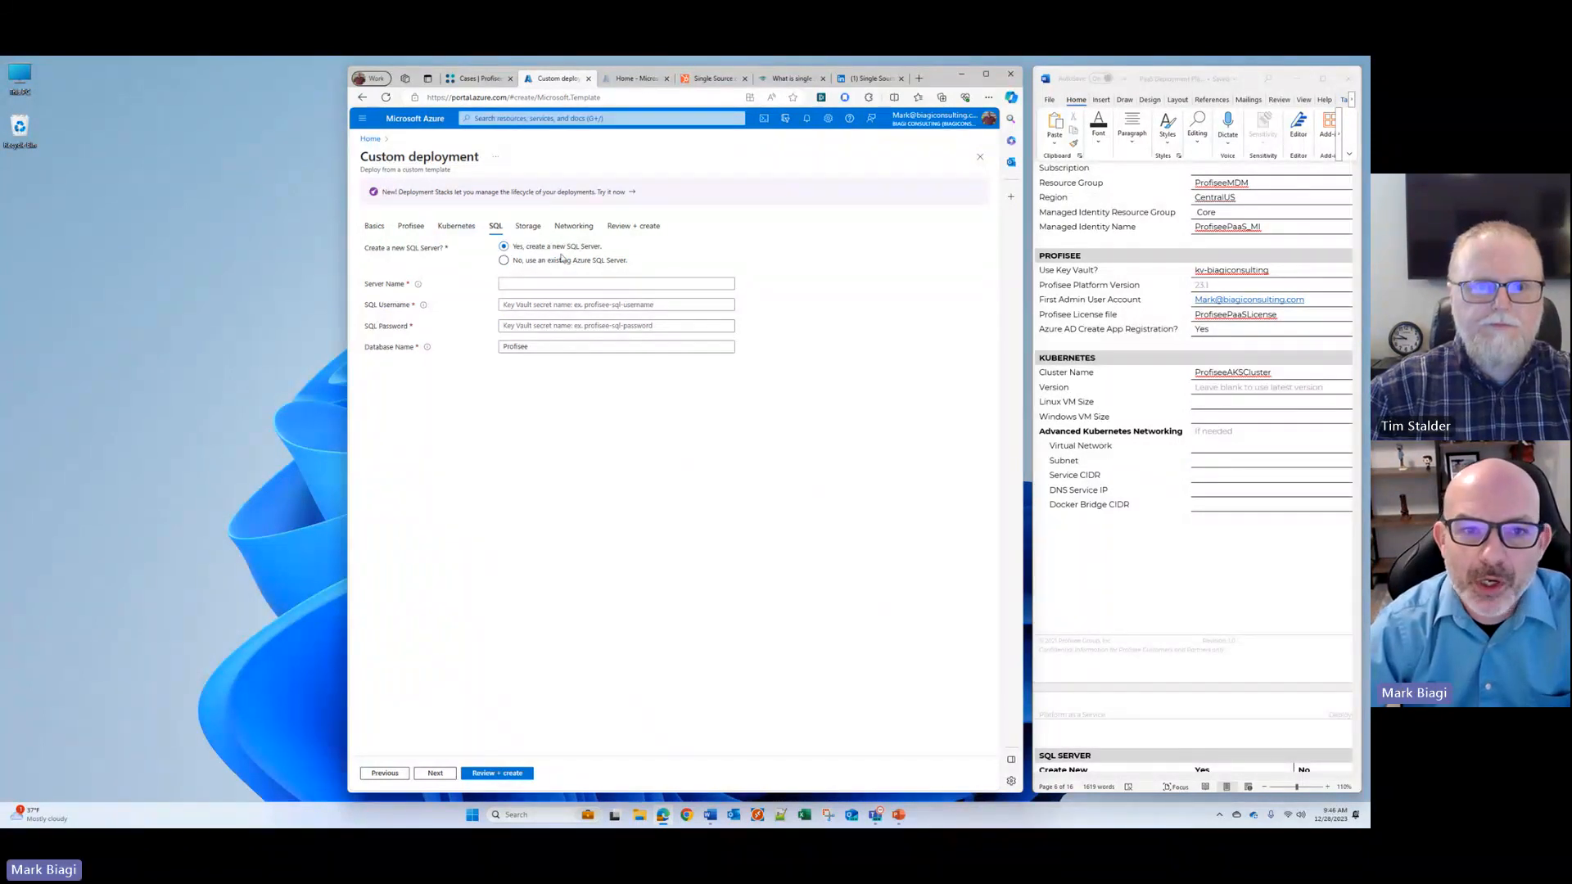
Step: Copy the SQL server name bcprofiseesql from the configuration document into the new SQL Server's name in the deployment form
scroll(1178, 401, "down", 10)
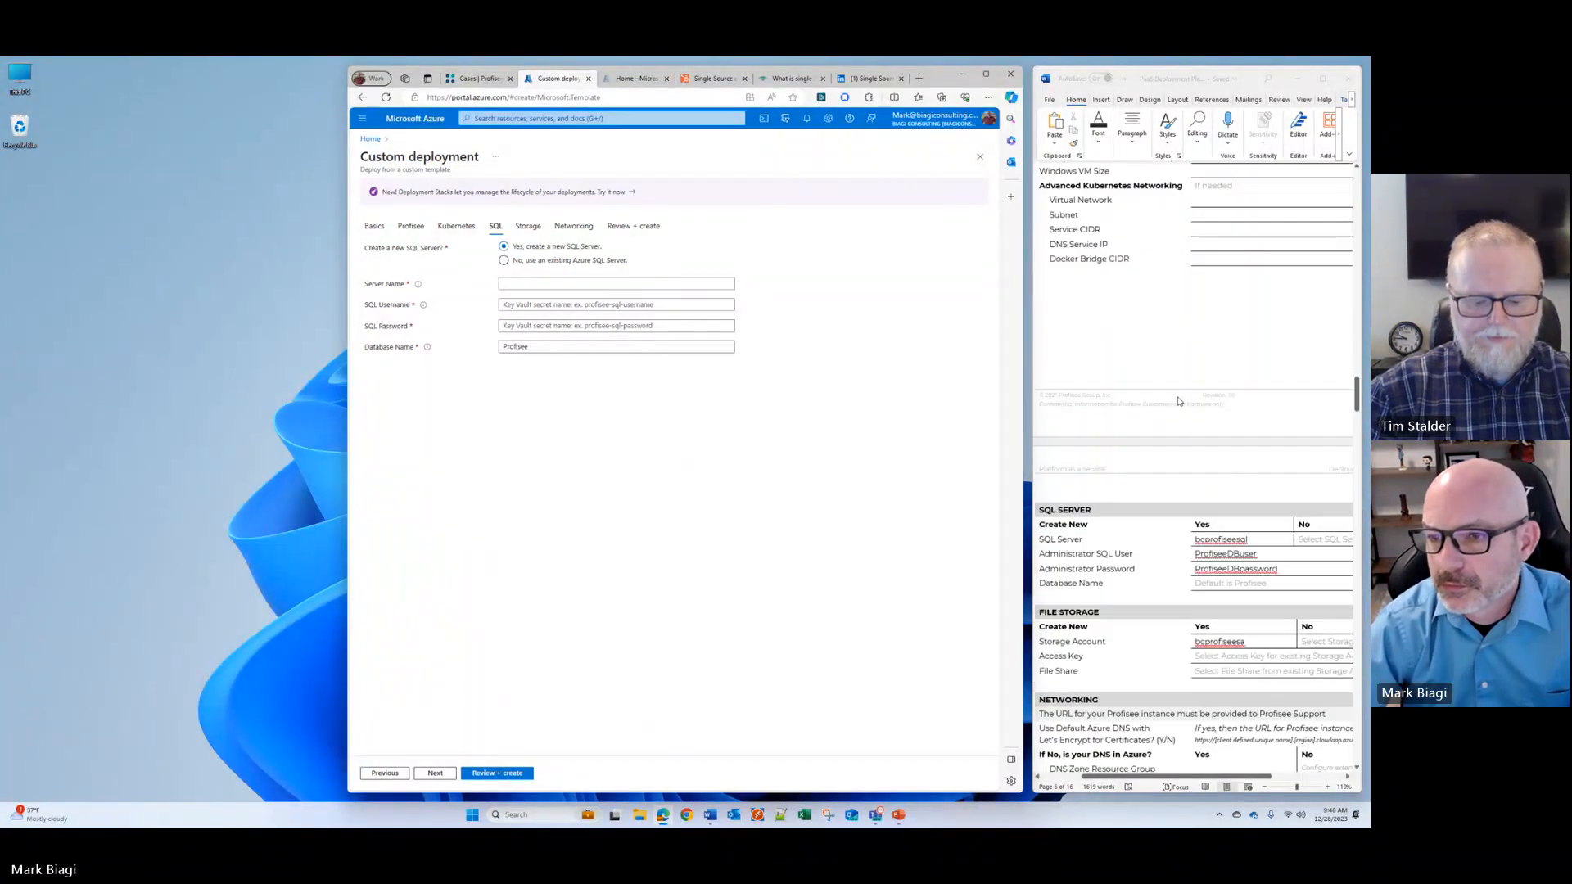
double_click(1220, 349)
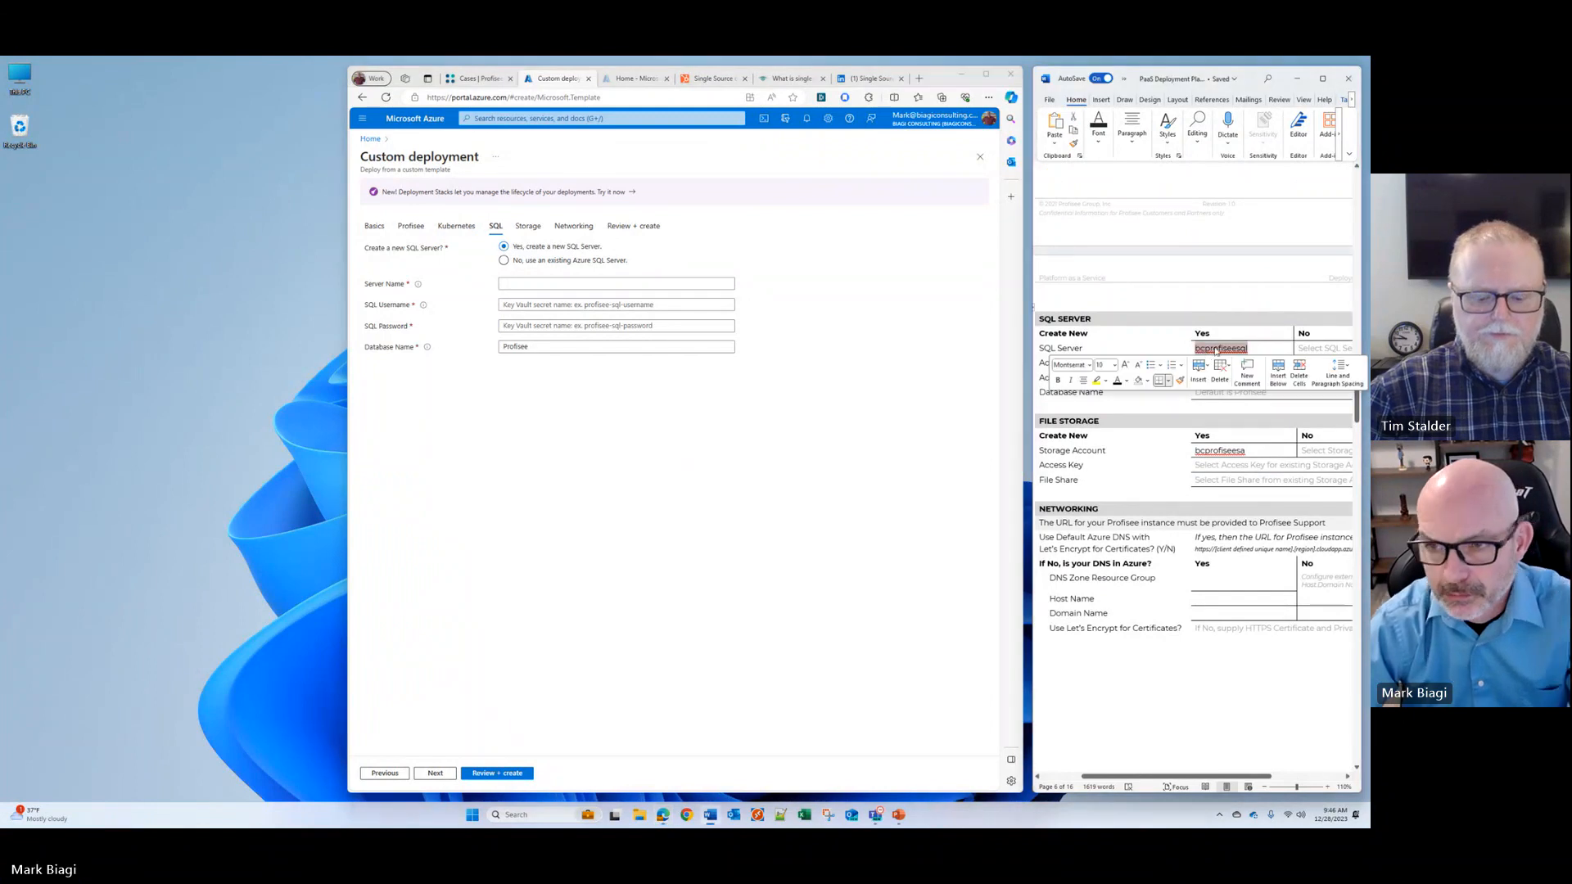
right_click(1205, 352)
left_click(1178, 393)
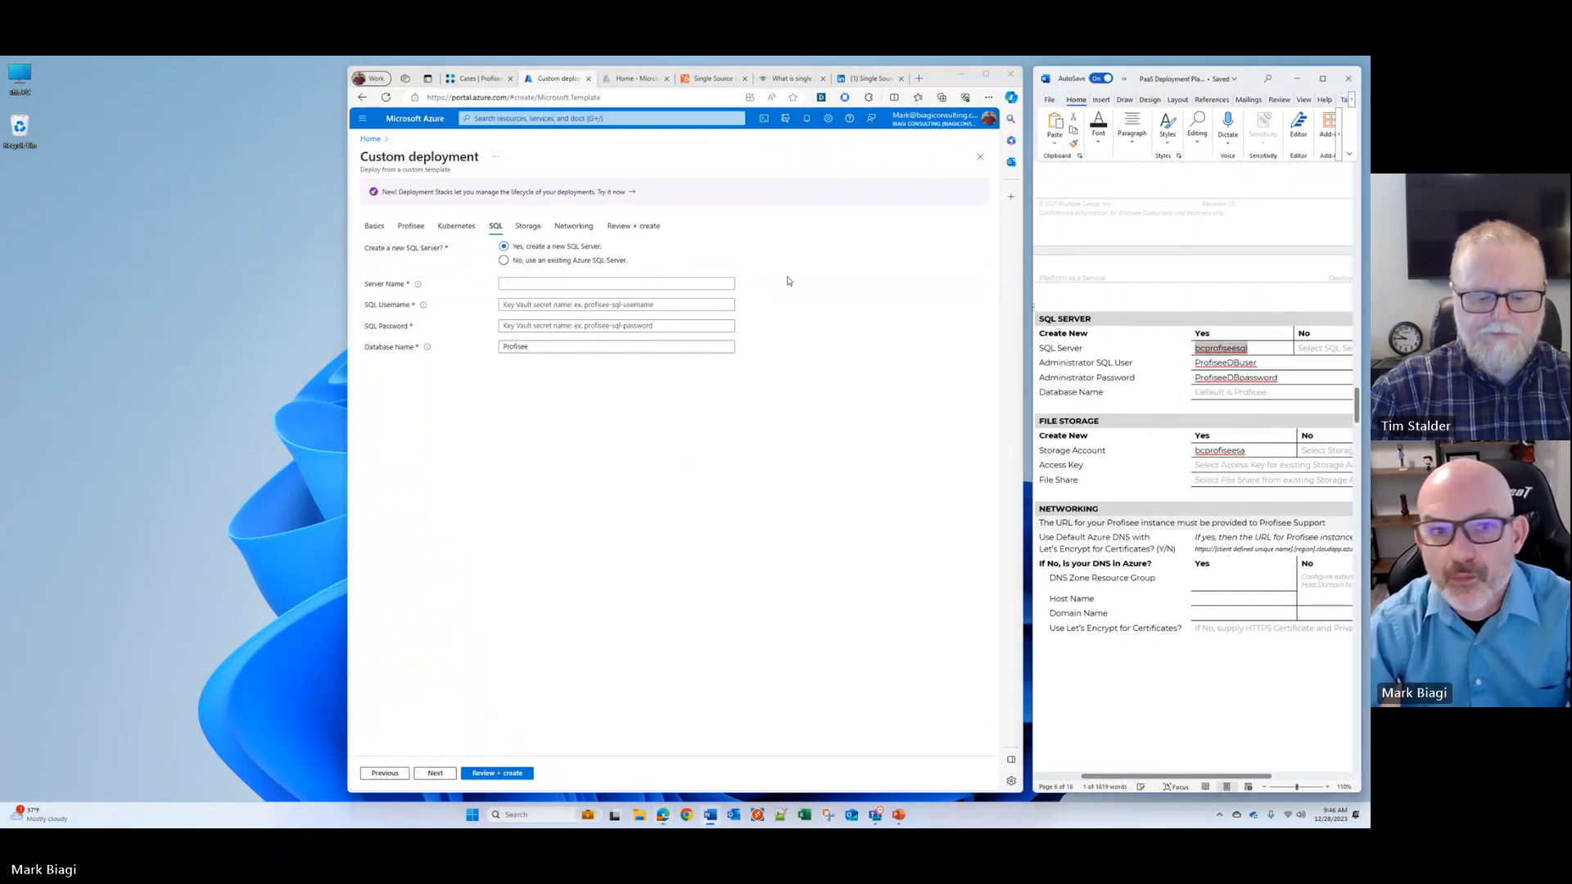
left_click(522, 284)
right_click(521, 284)
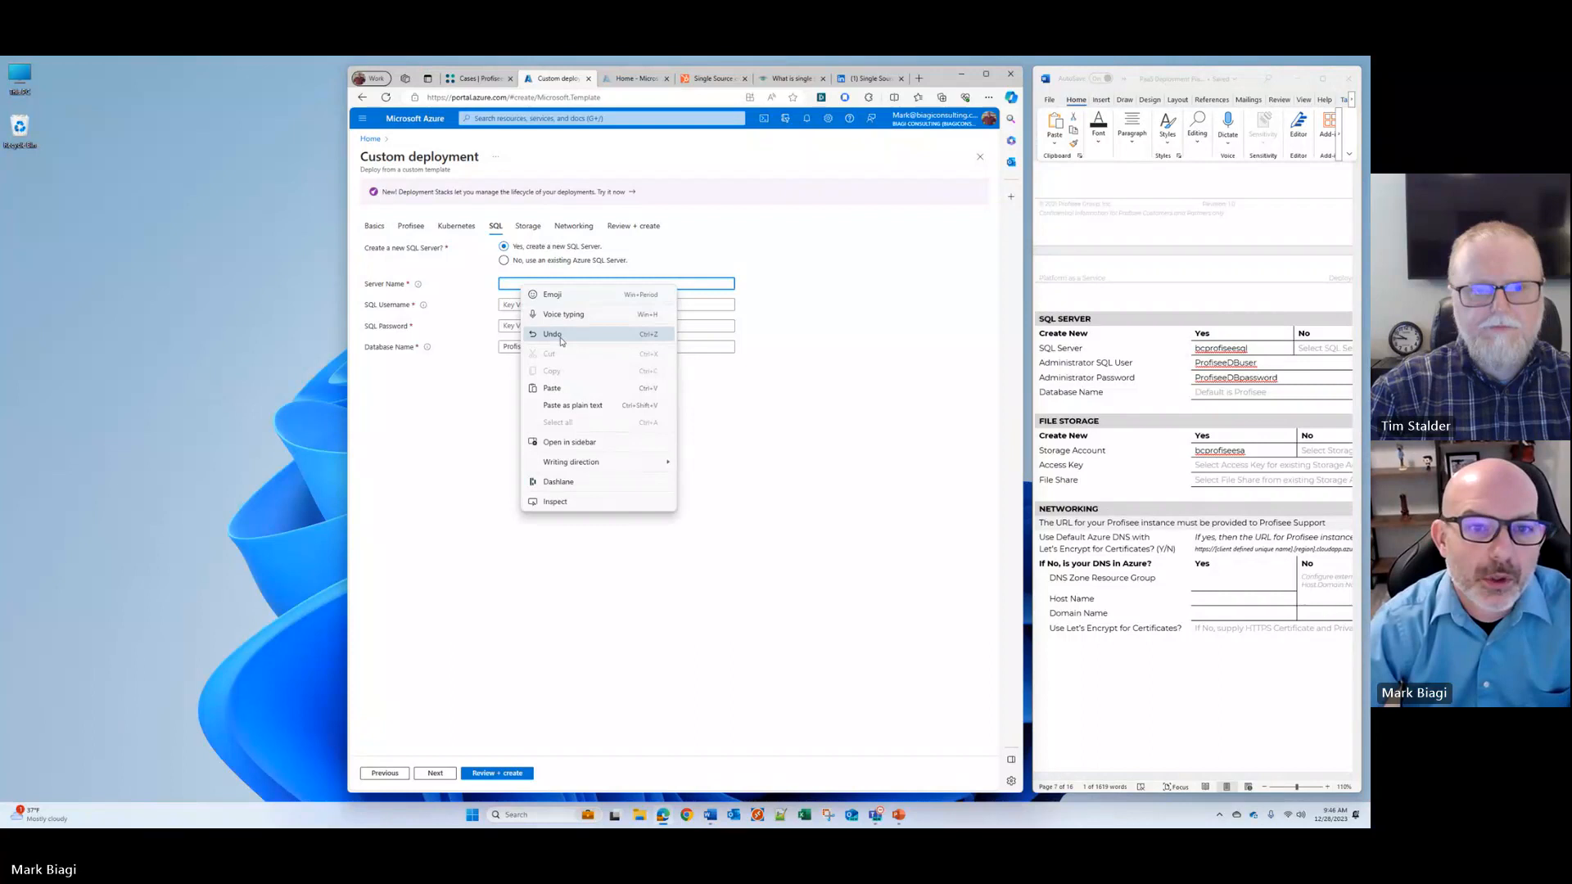
left_click(573, 388)
Step: Copy the administrator SQL user secret name ProfiseeDBuser from the configuration document into the deployment's SQL username
left_click(525, 304)
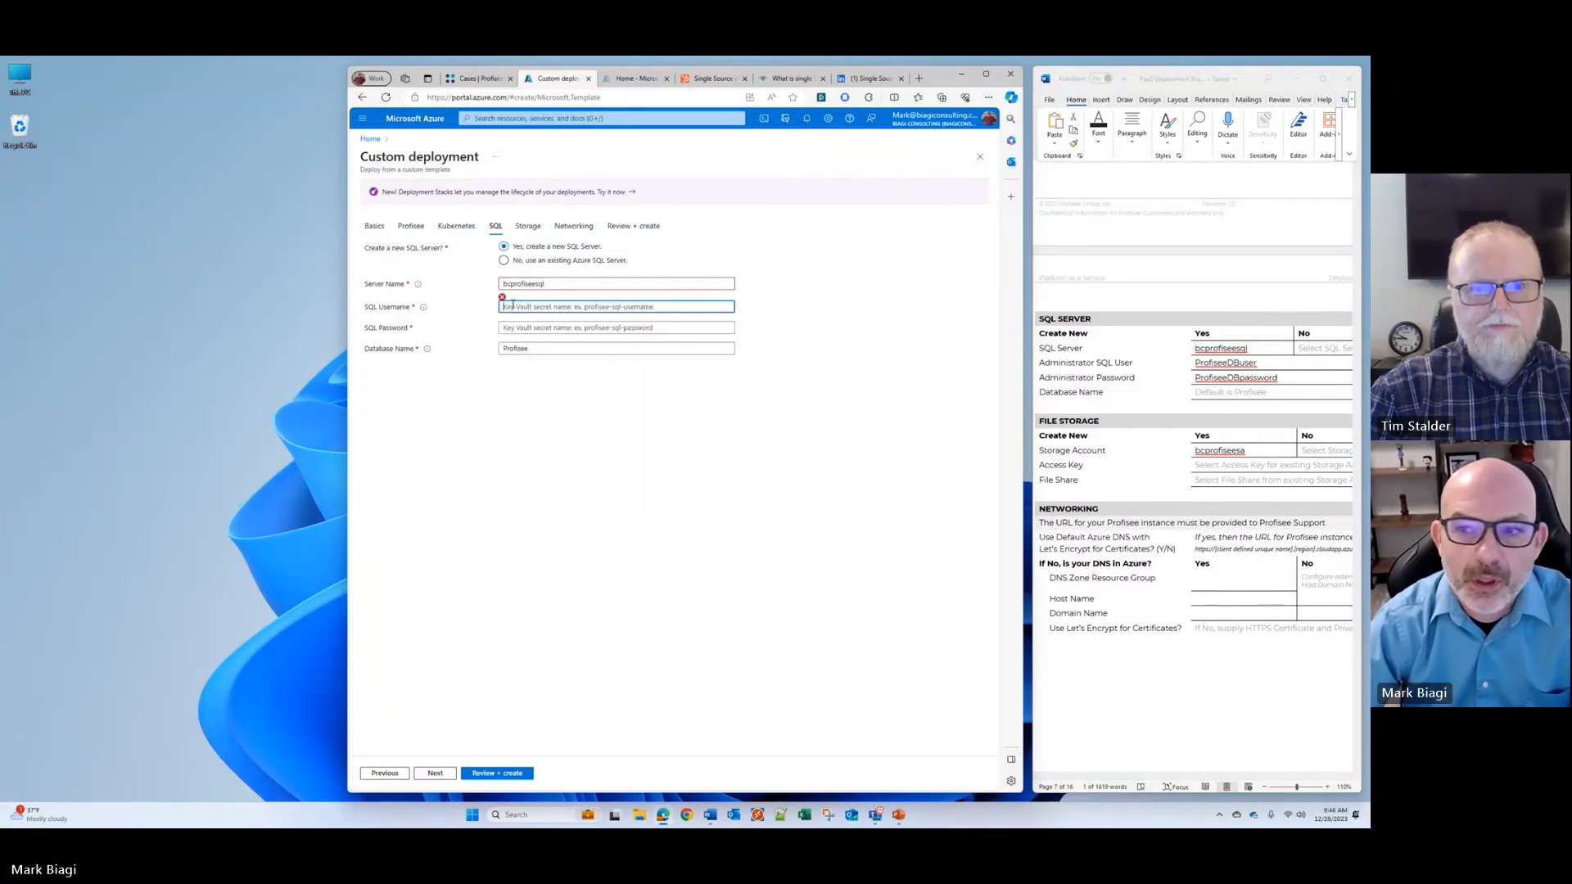
double_click(1225, 365)
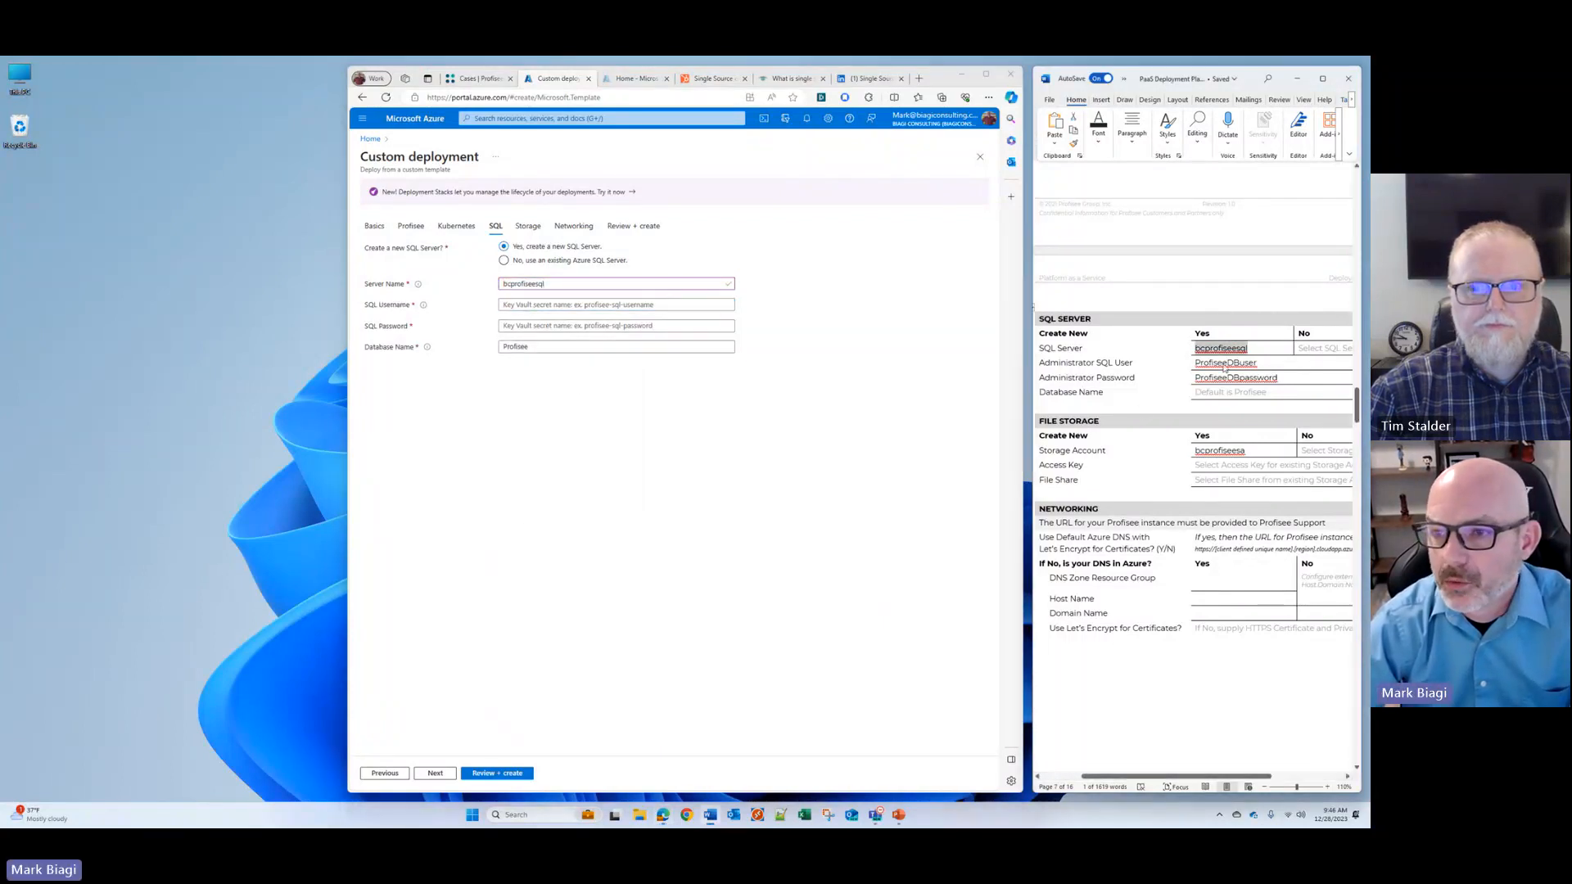
right_click(1225, 365)
left_click(1182, 410)
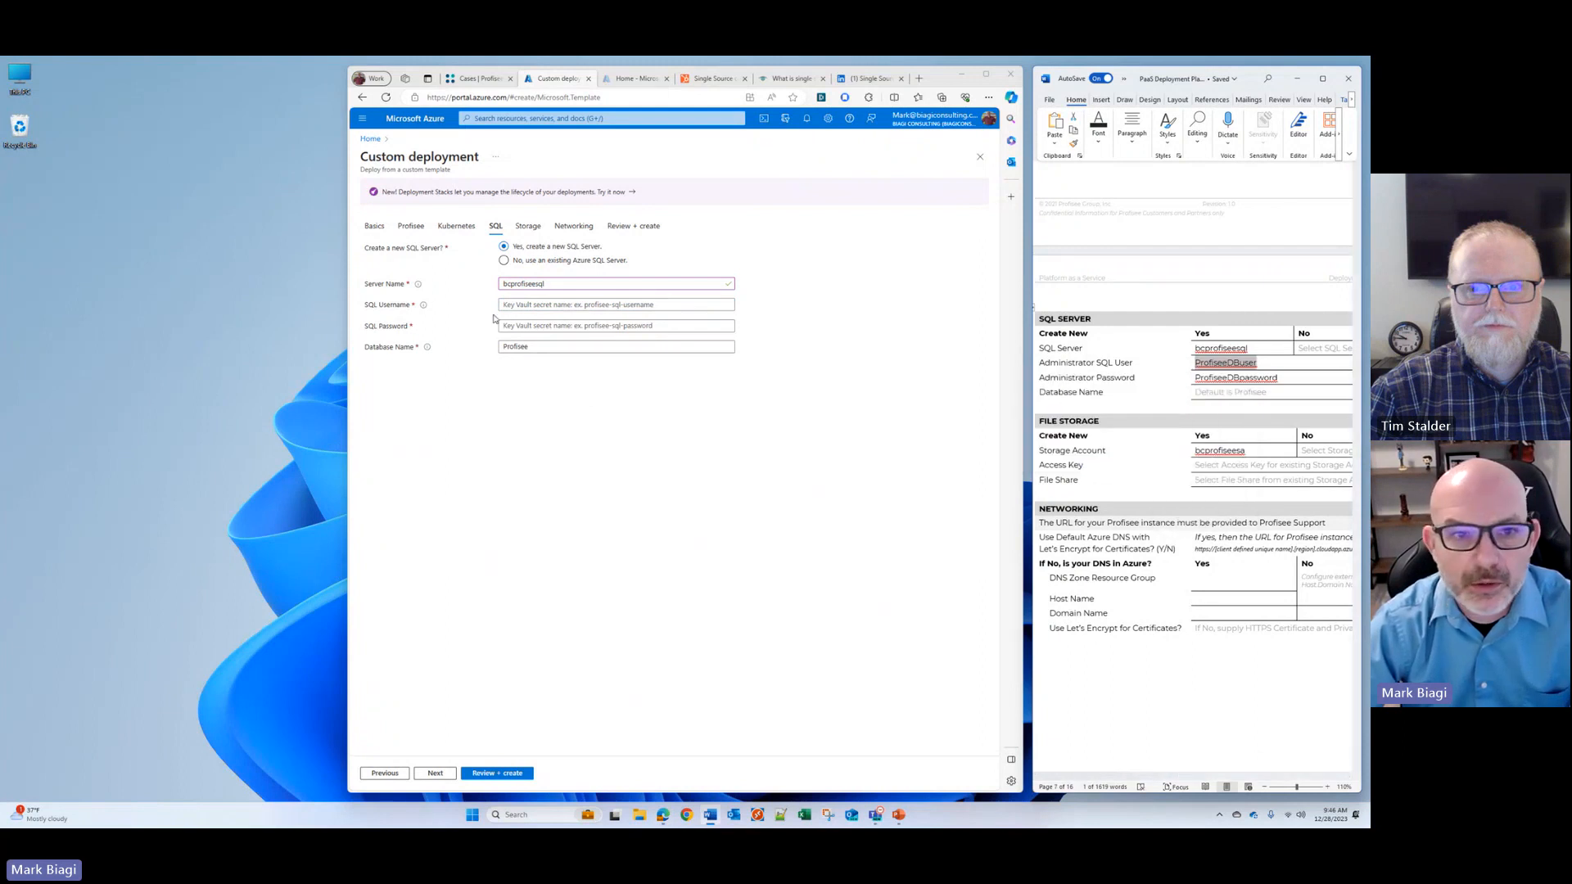
right_click(545, 306)
left_click(583, 408)
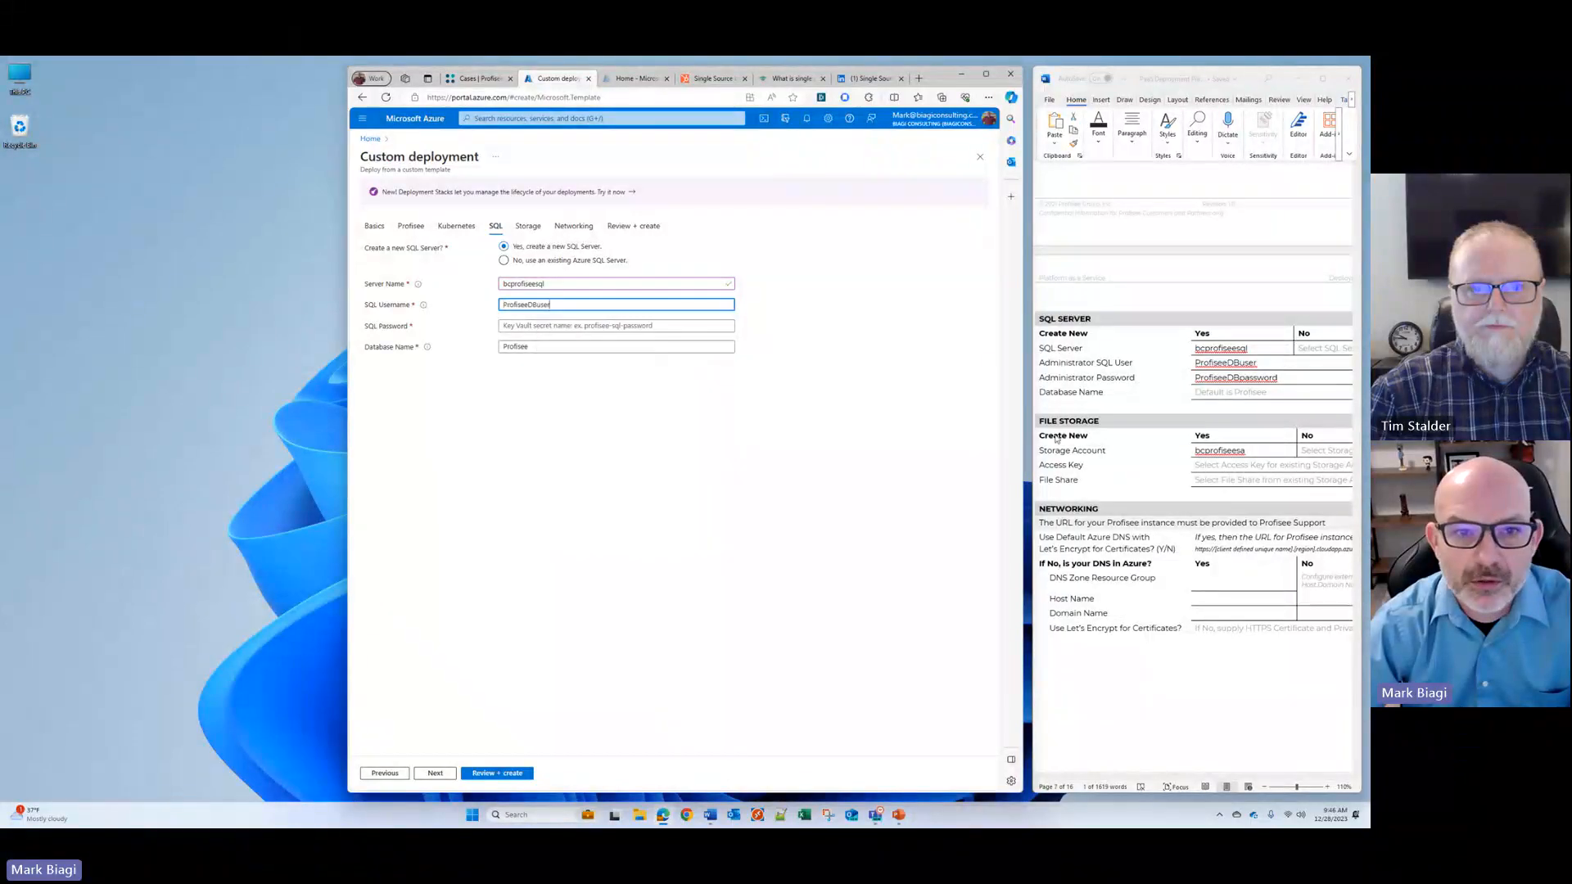
Step: Copy the administrator password's Key Vault secret name from the document into SQL Password and continue to the storage settings
left_click(1213, 378)
right_click(1214, 380)
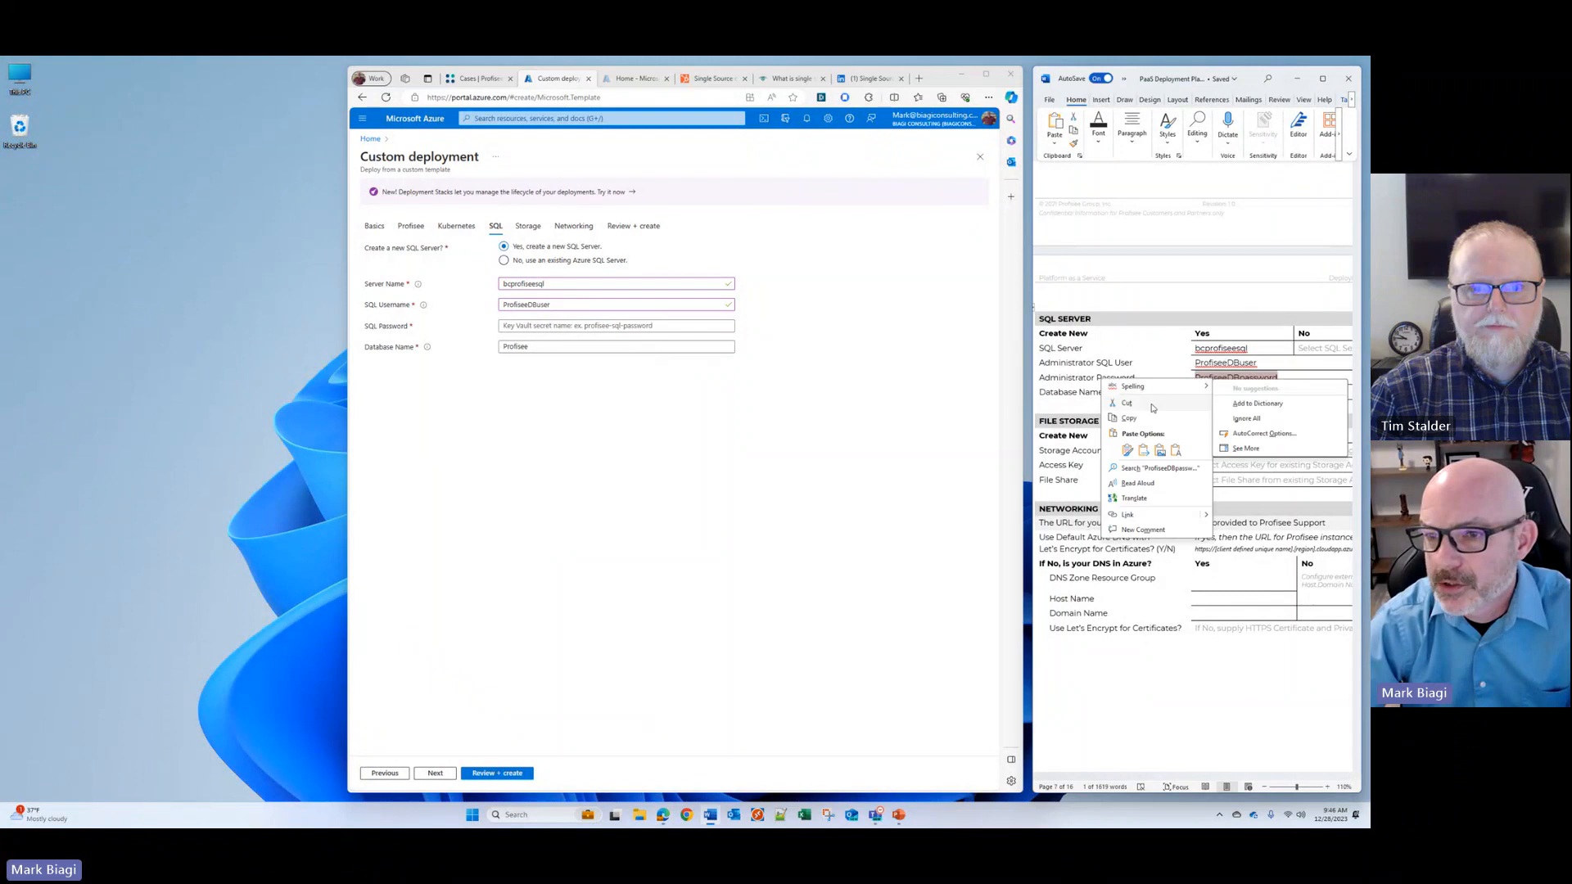
left_click(1163, 411)
right_click(525, 327)
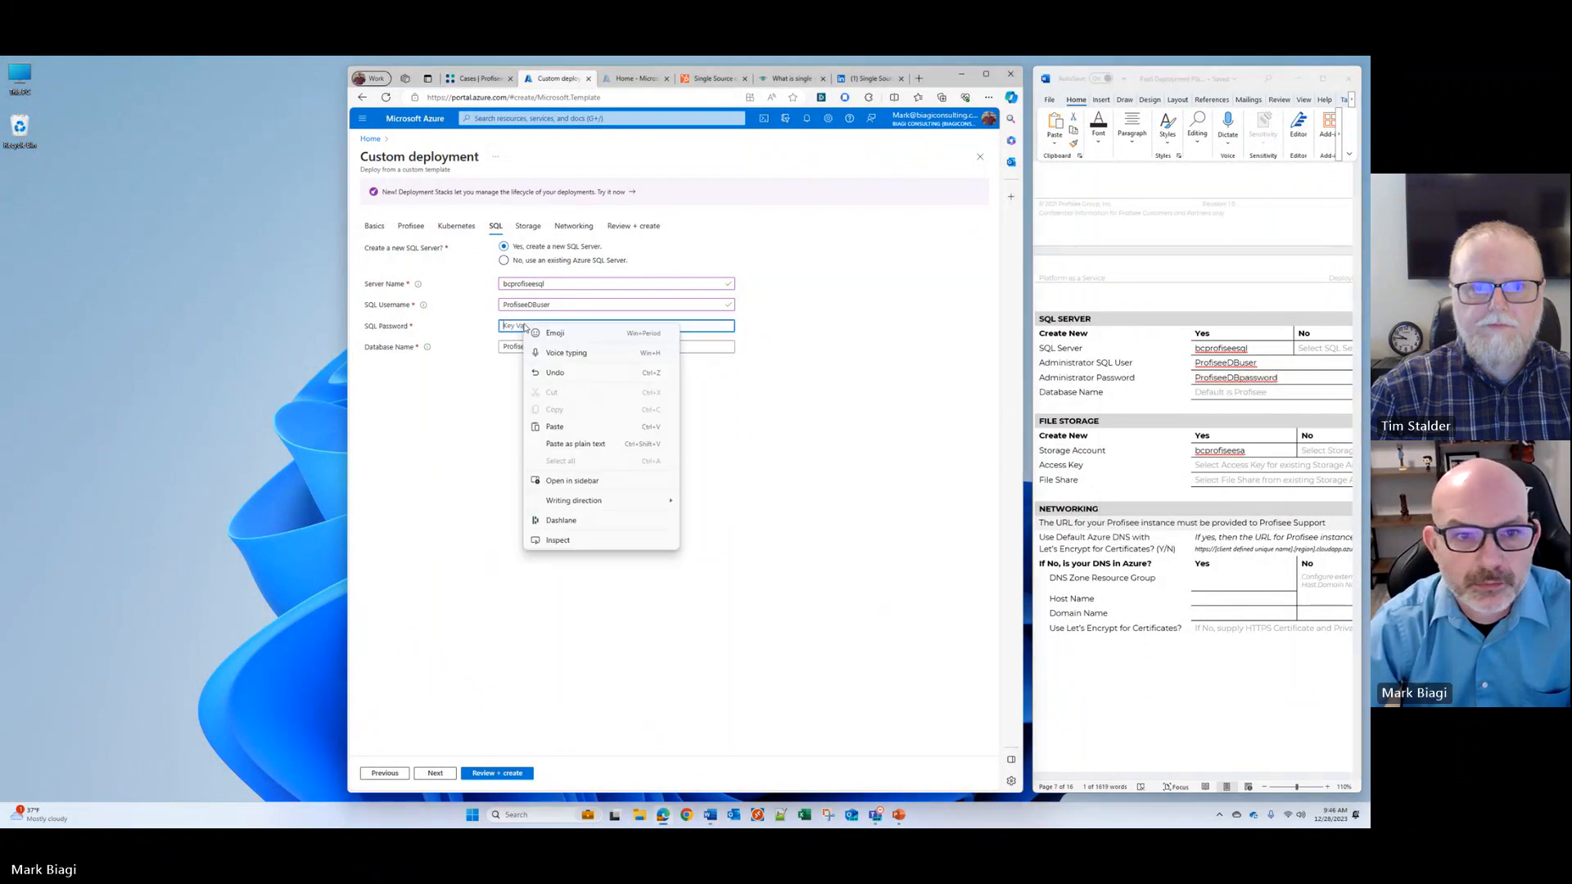
left_click(555, 426)
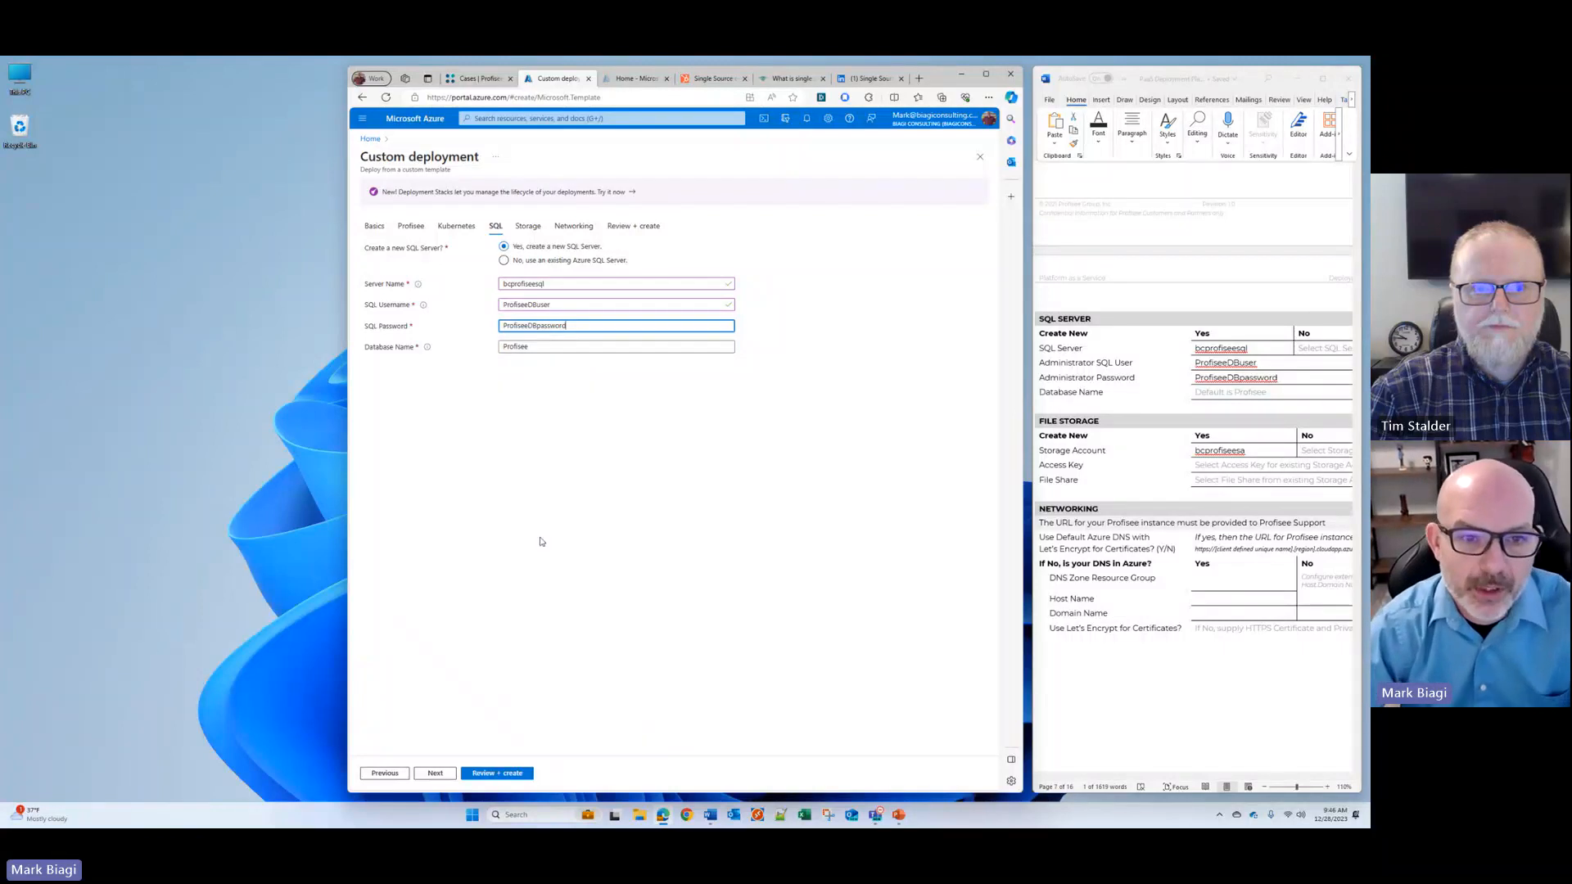
left_click(435, 773)
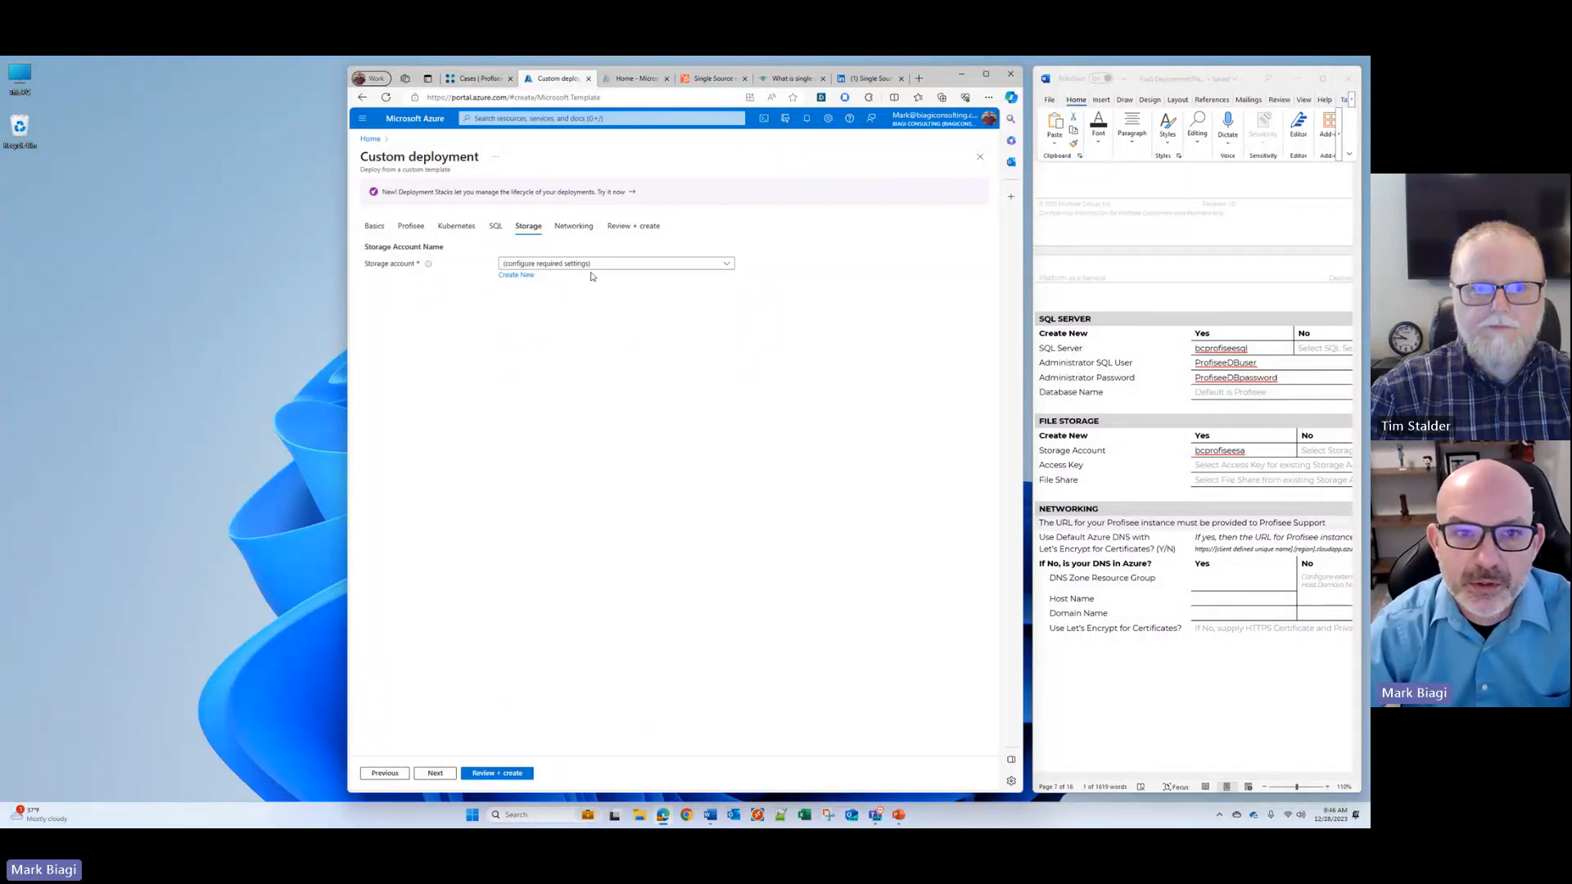
Step: Create a new storage account named bcprofiseesa, copied from the configuration document, keeping the default account options
left_click(515, 282)
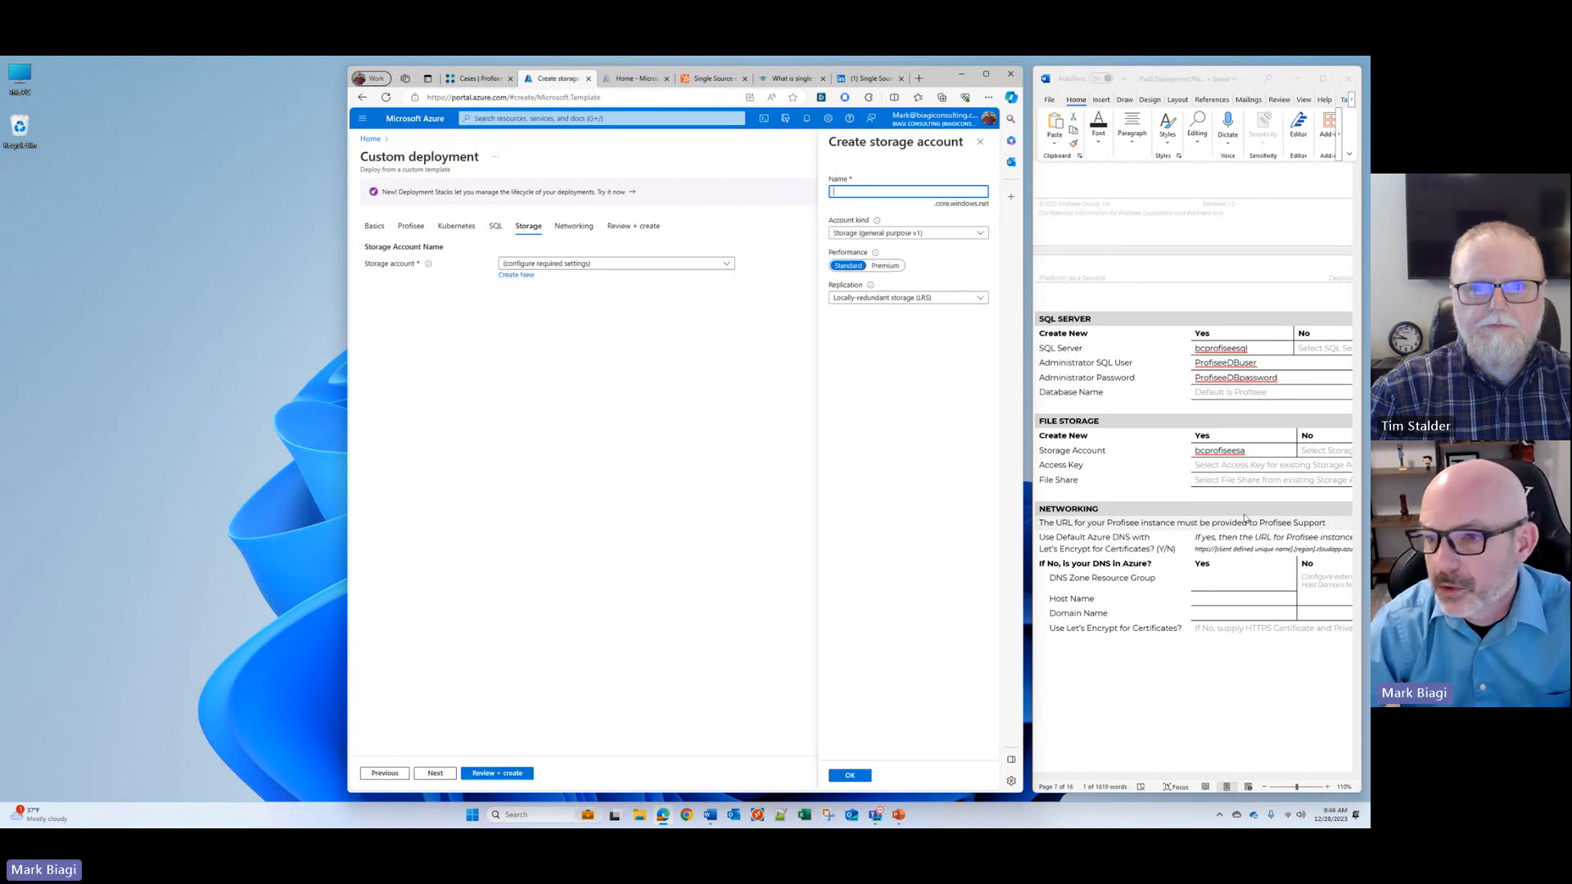
double_click(1215, 451)
right_click(1211, 451)
left_click(1155, 491)
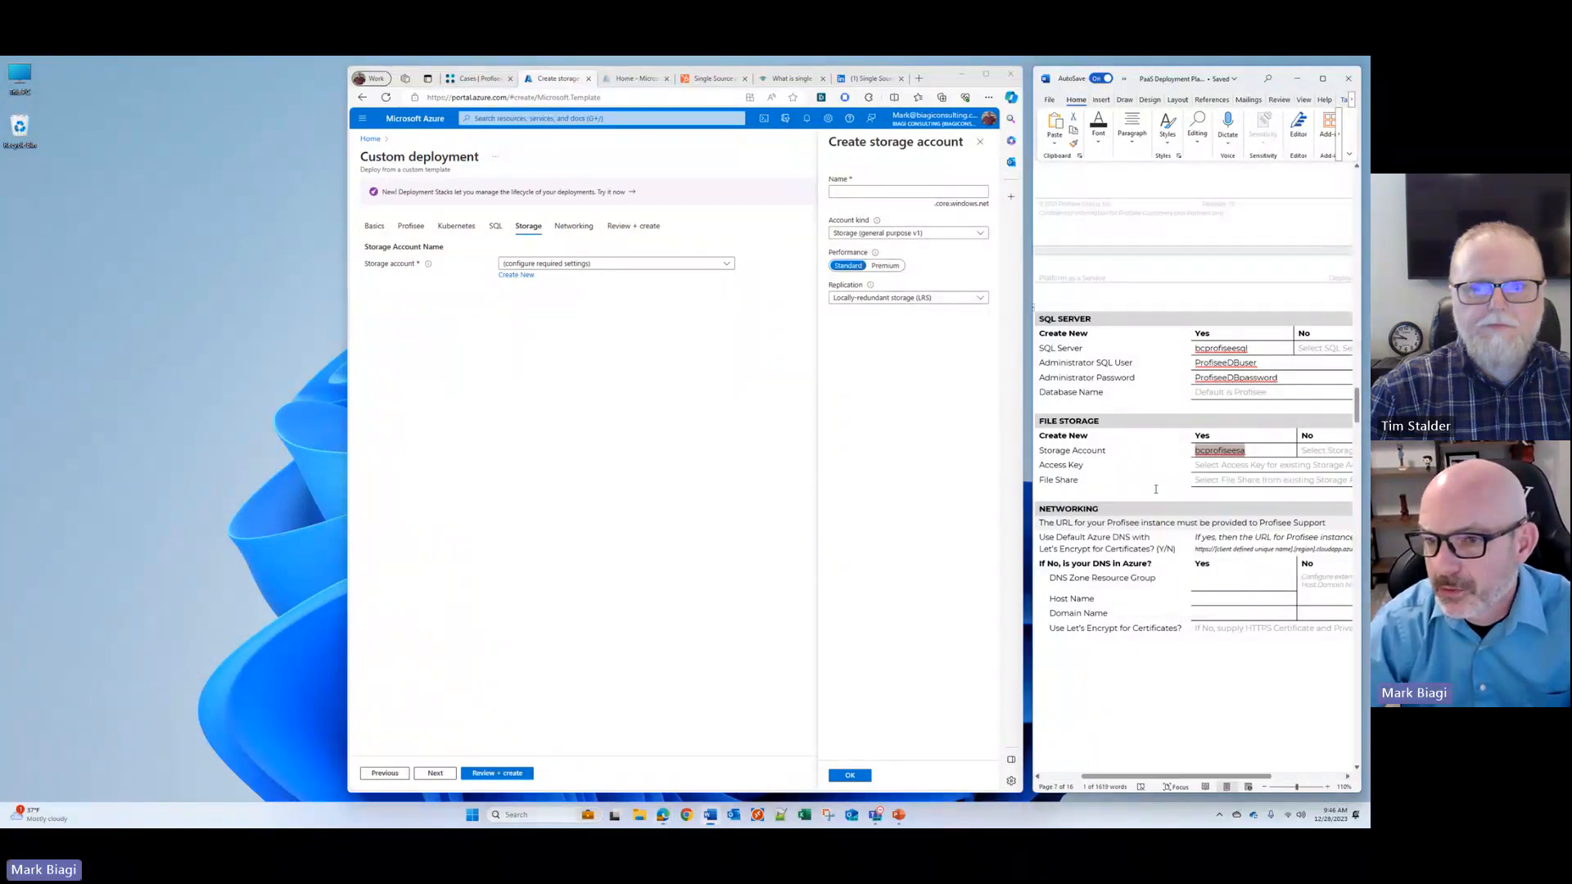
right_click(842, 191)
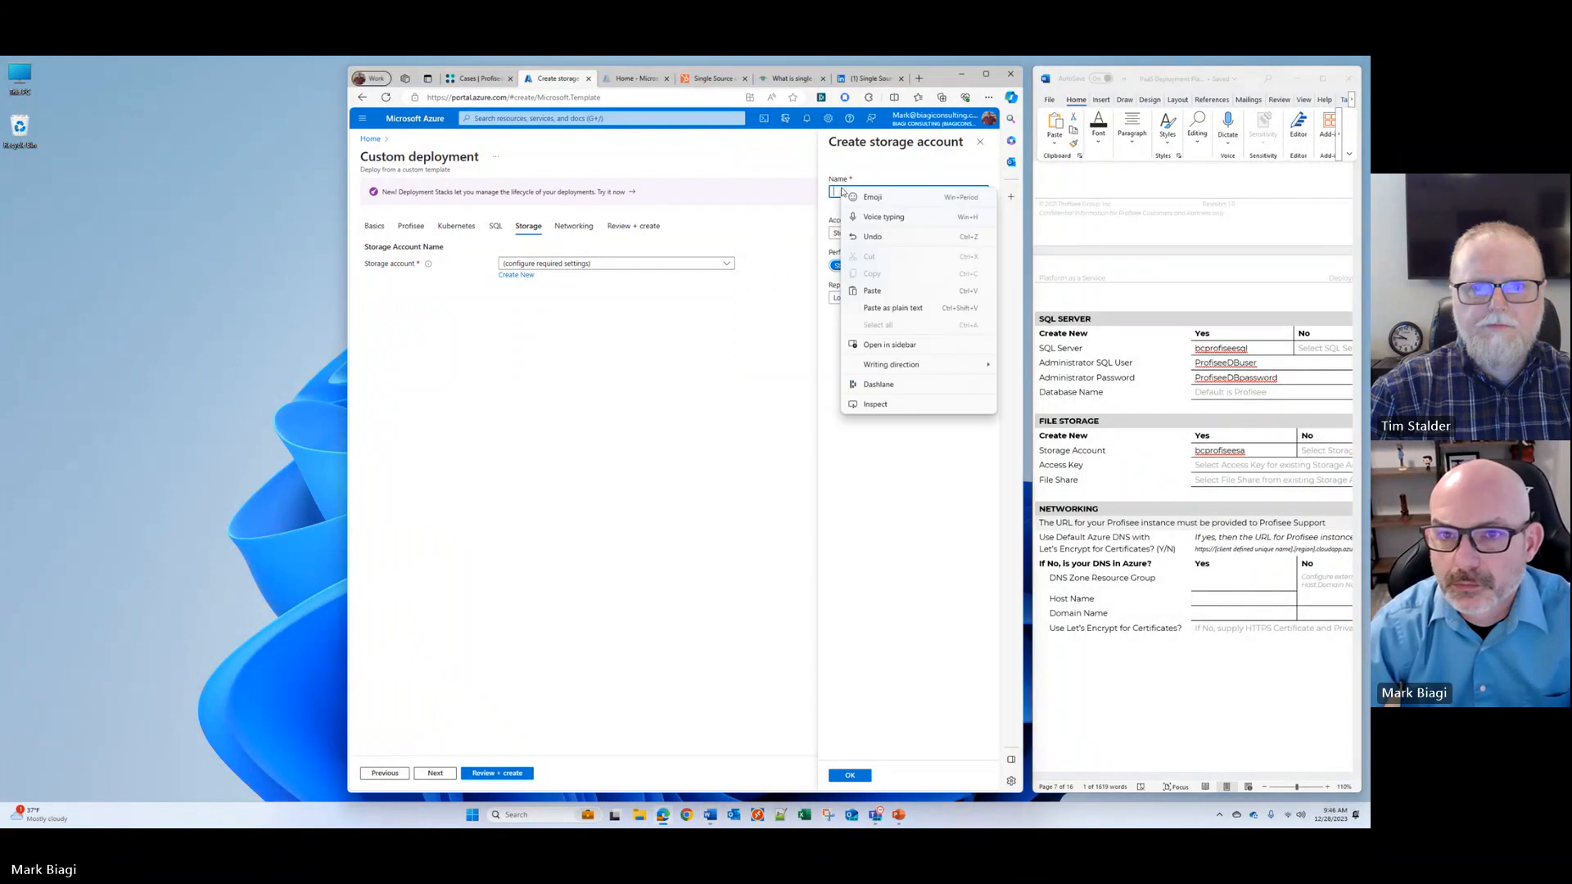
left_click(872, 290)
left_click(850, 775)
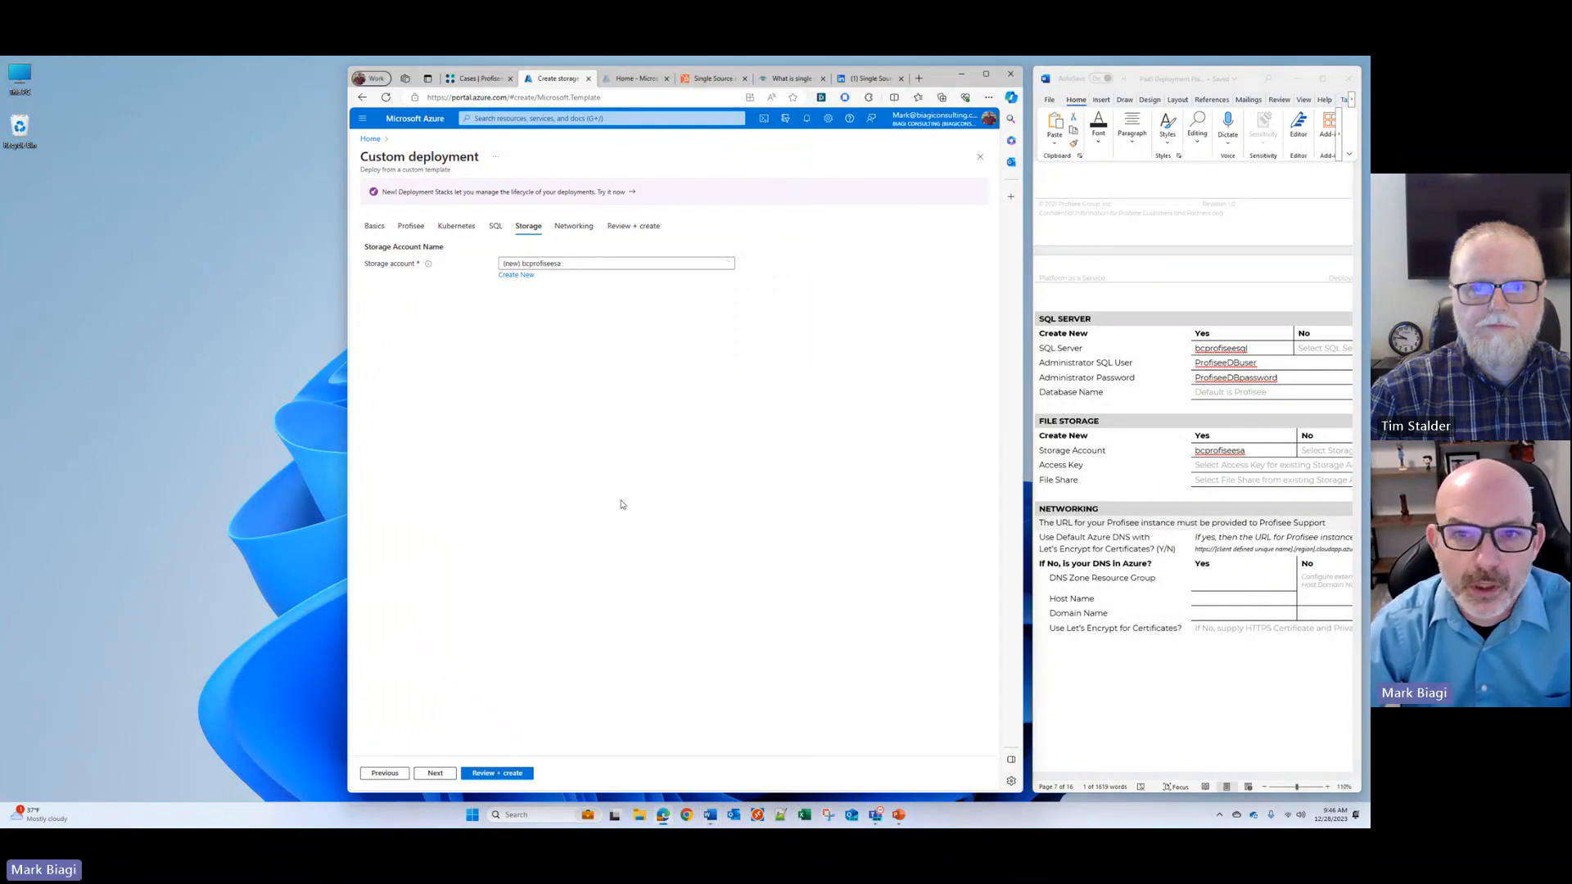
Step: Keep the default Azure DNS with Let's Encrypt certificates for networking and continue to the deployment review
left_click(434, 773)
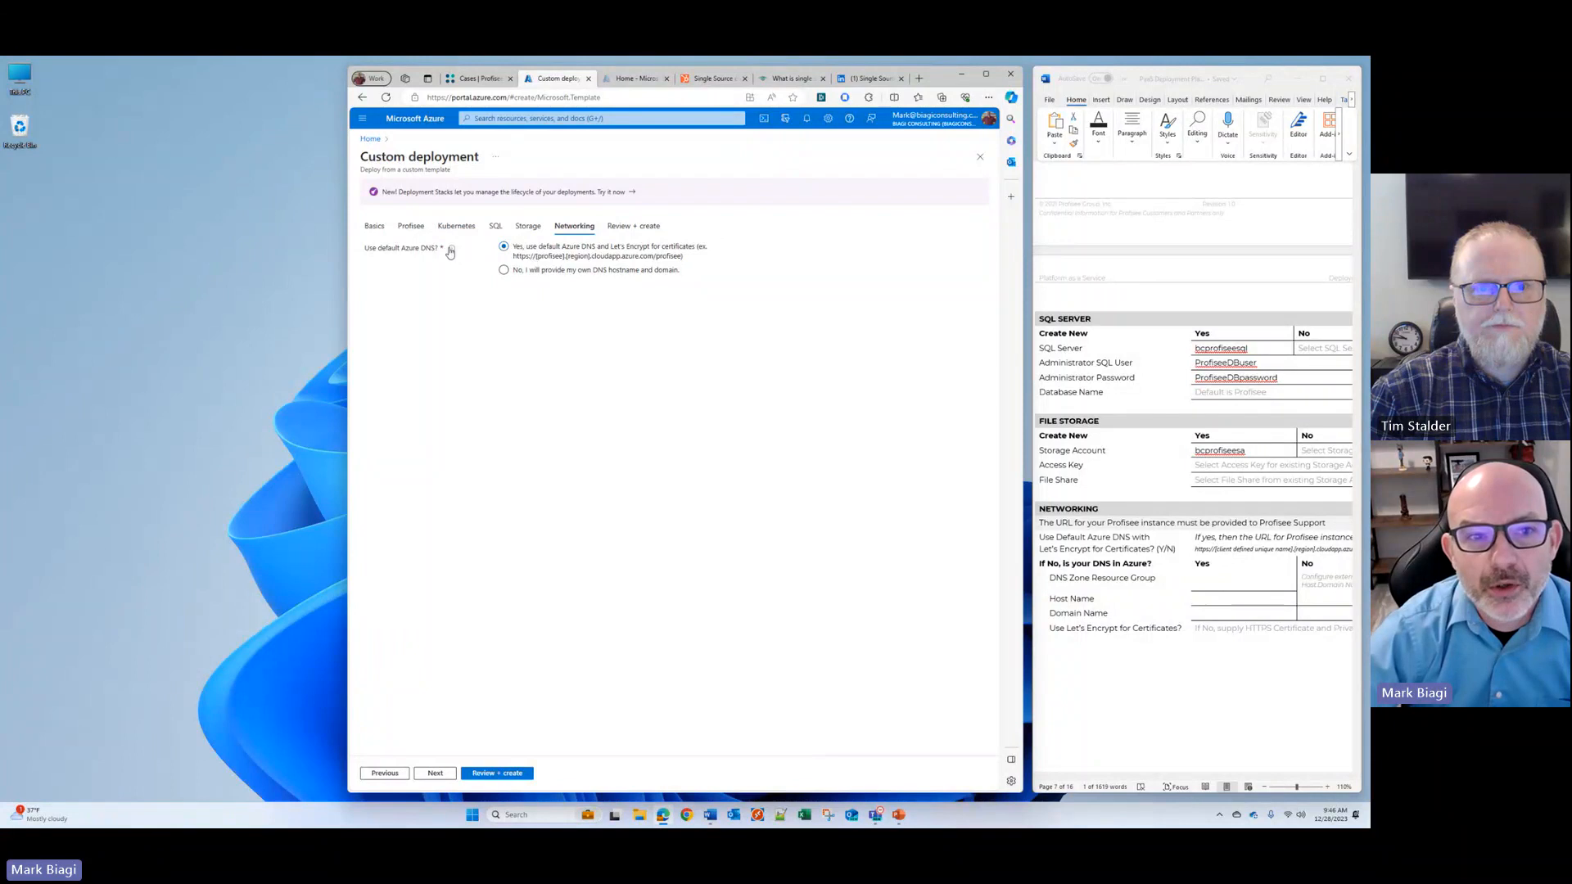
mouse_move(449, 252)
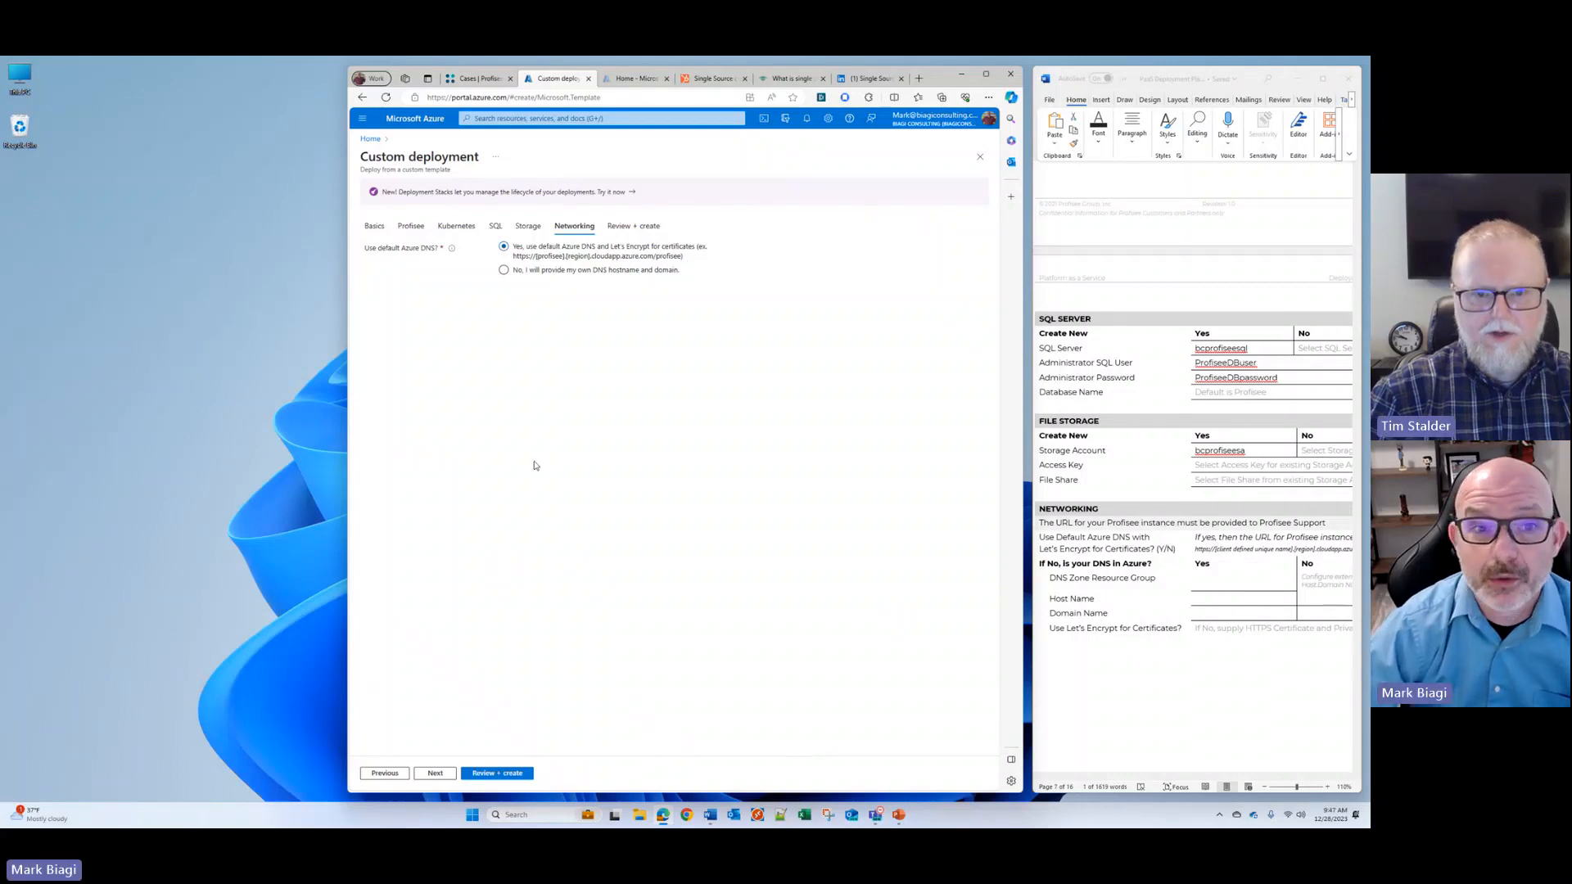
left_click(434, 773)
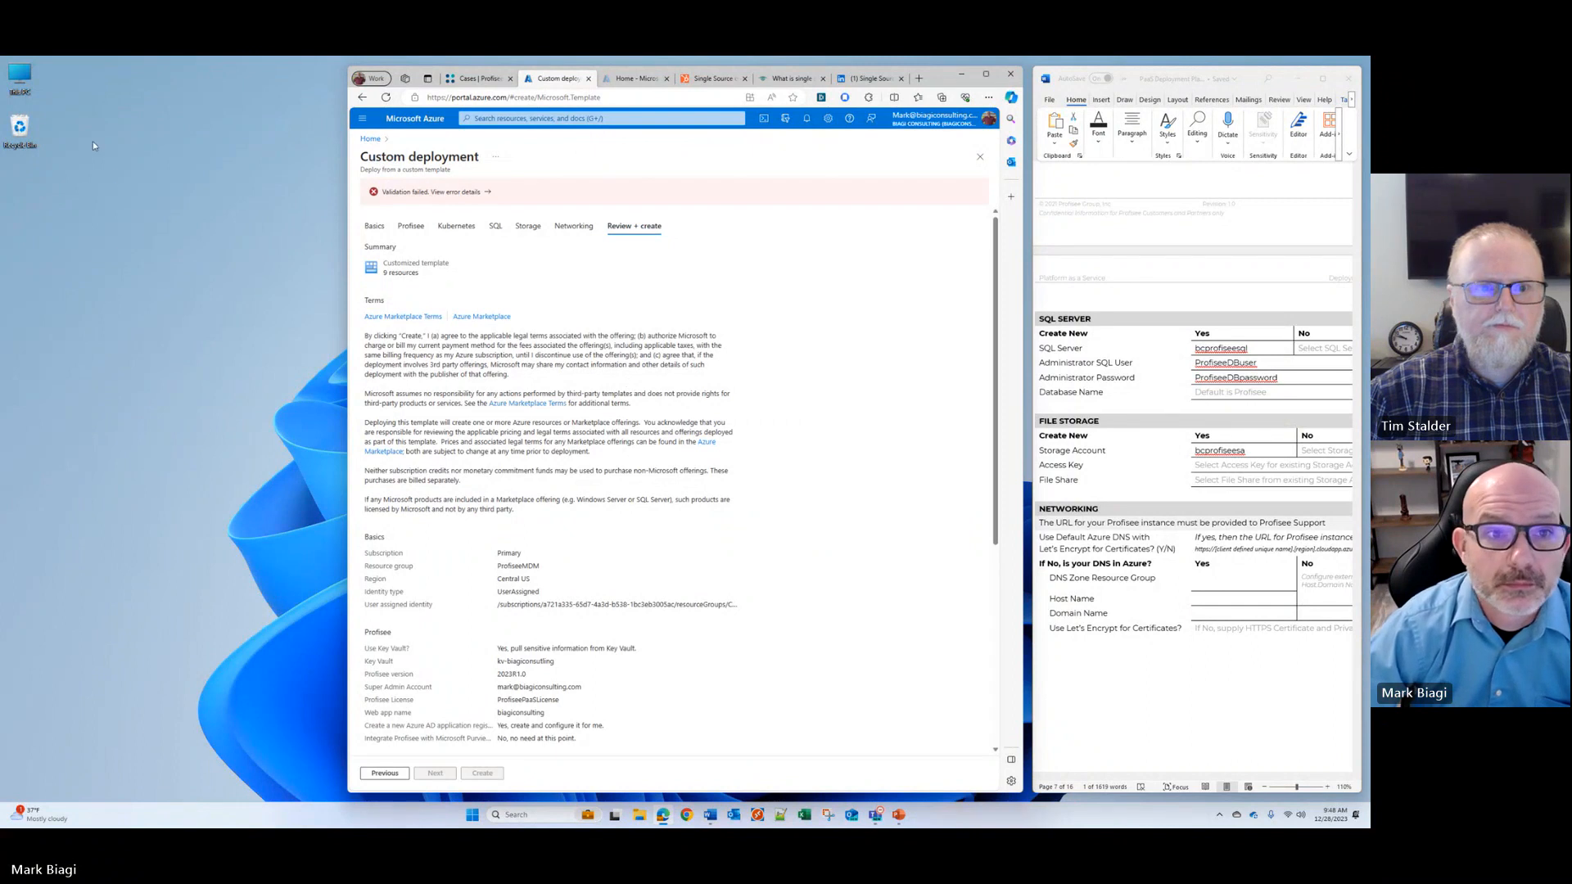
Step: Examine the validation error details, and return to the Kubernetes settings
left_click(472, 192)
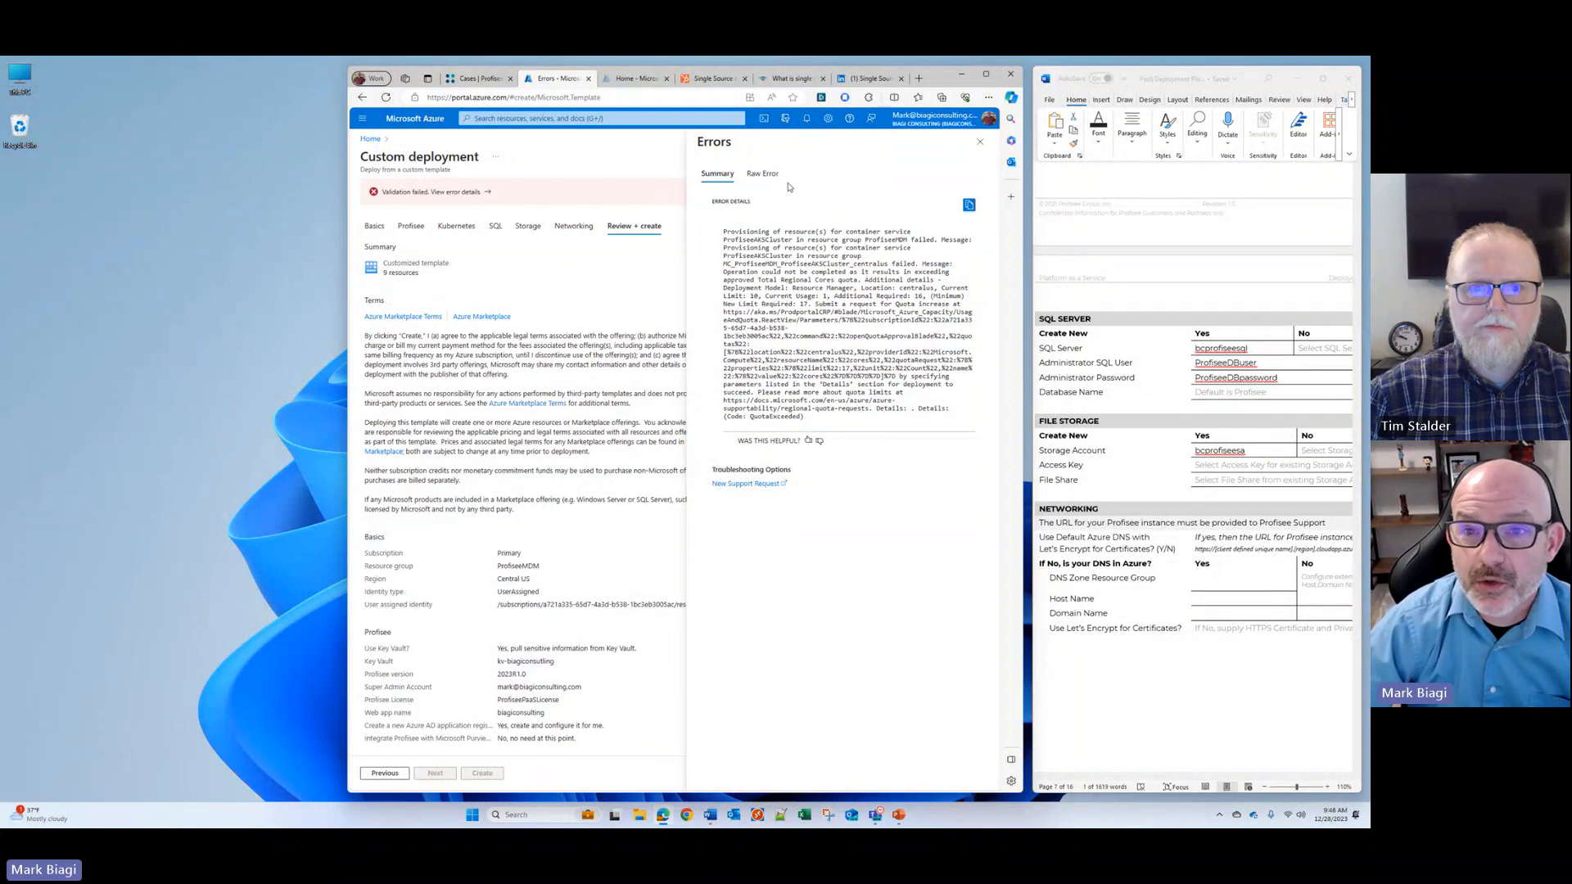
left_click(980, 141)
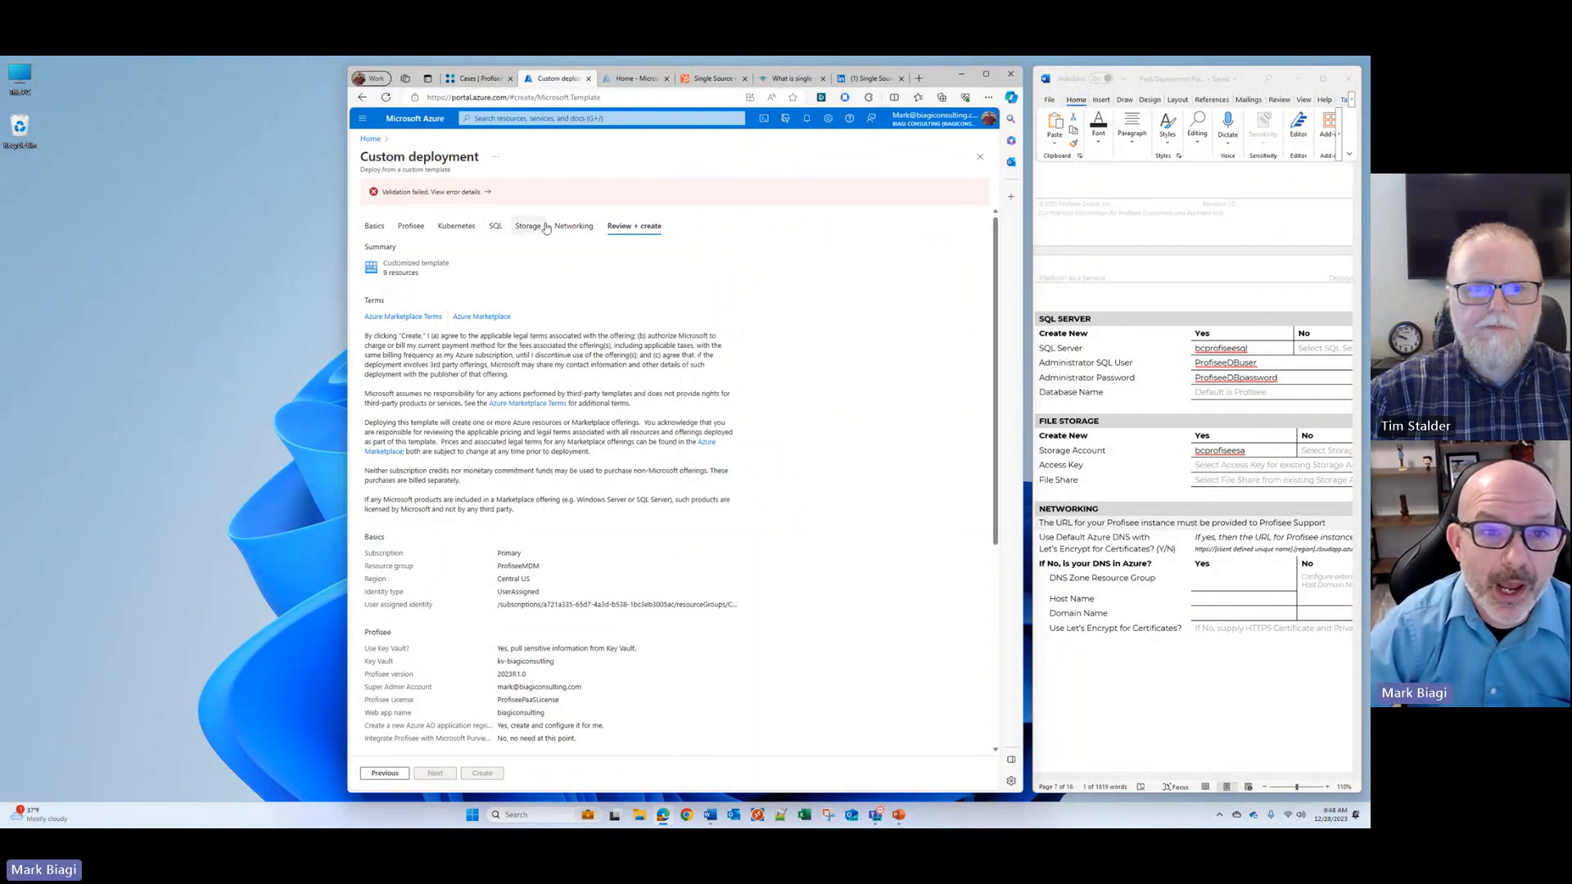
left_click(456, 226)
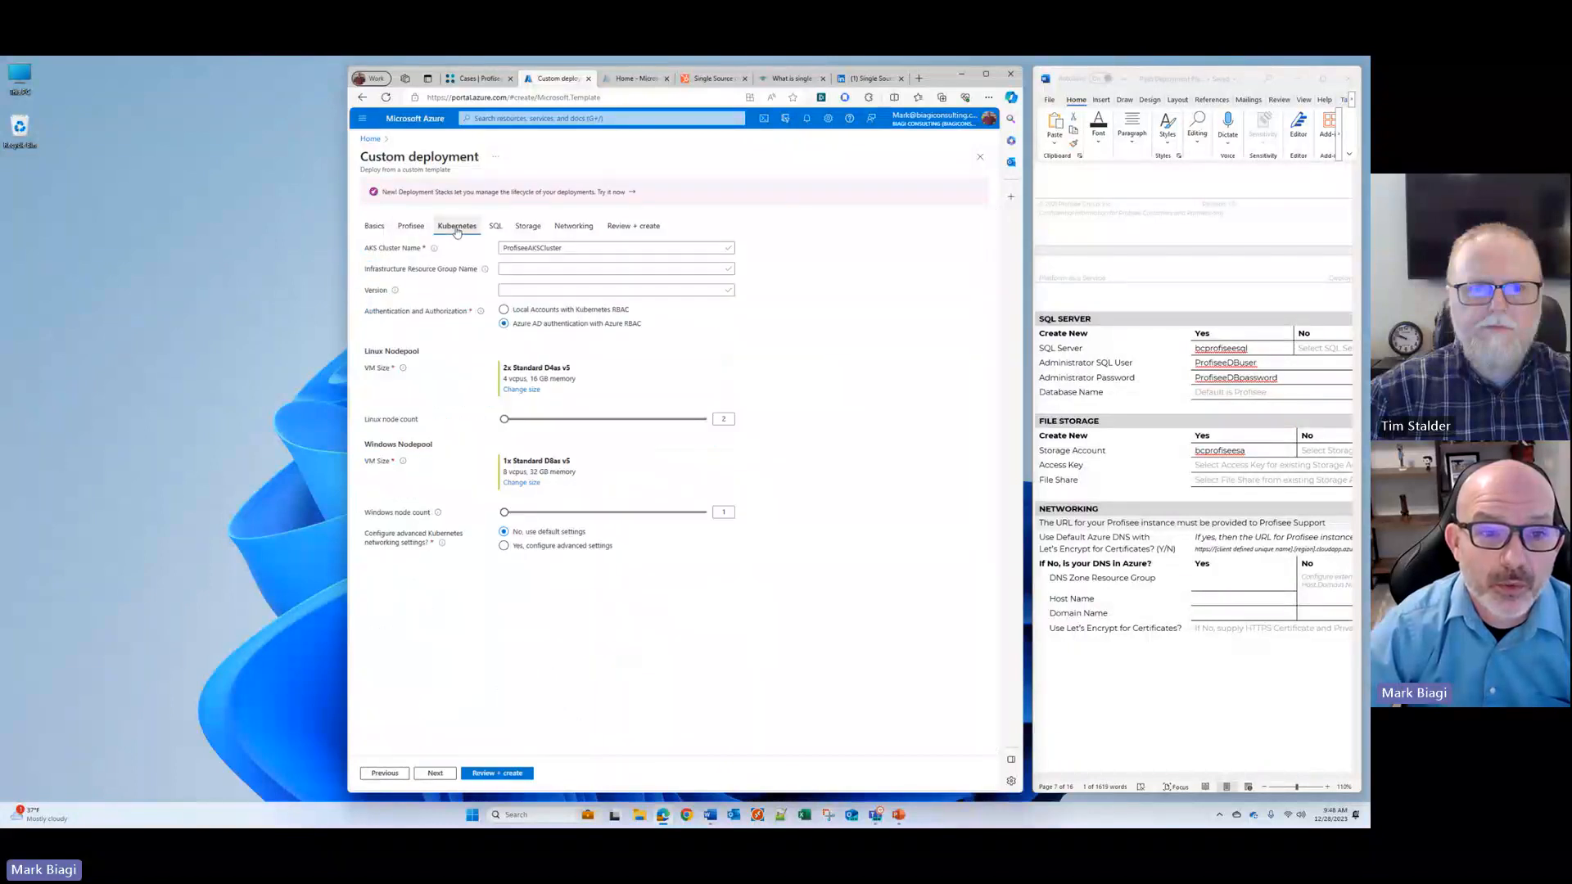
Step: Set the VM size of both the Linux and the Windows node pool to D2s_v3
left_click(523, 390)
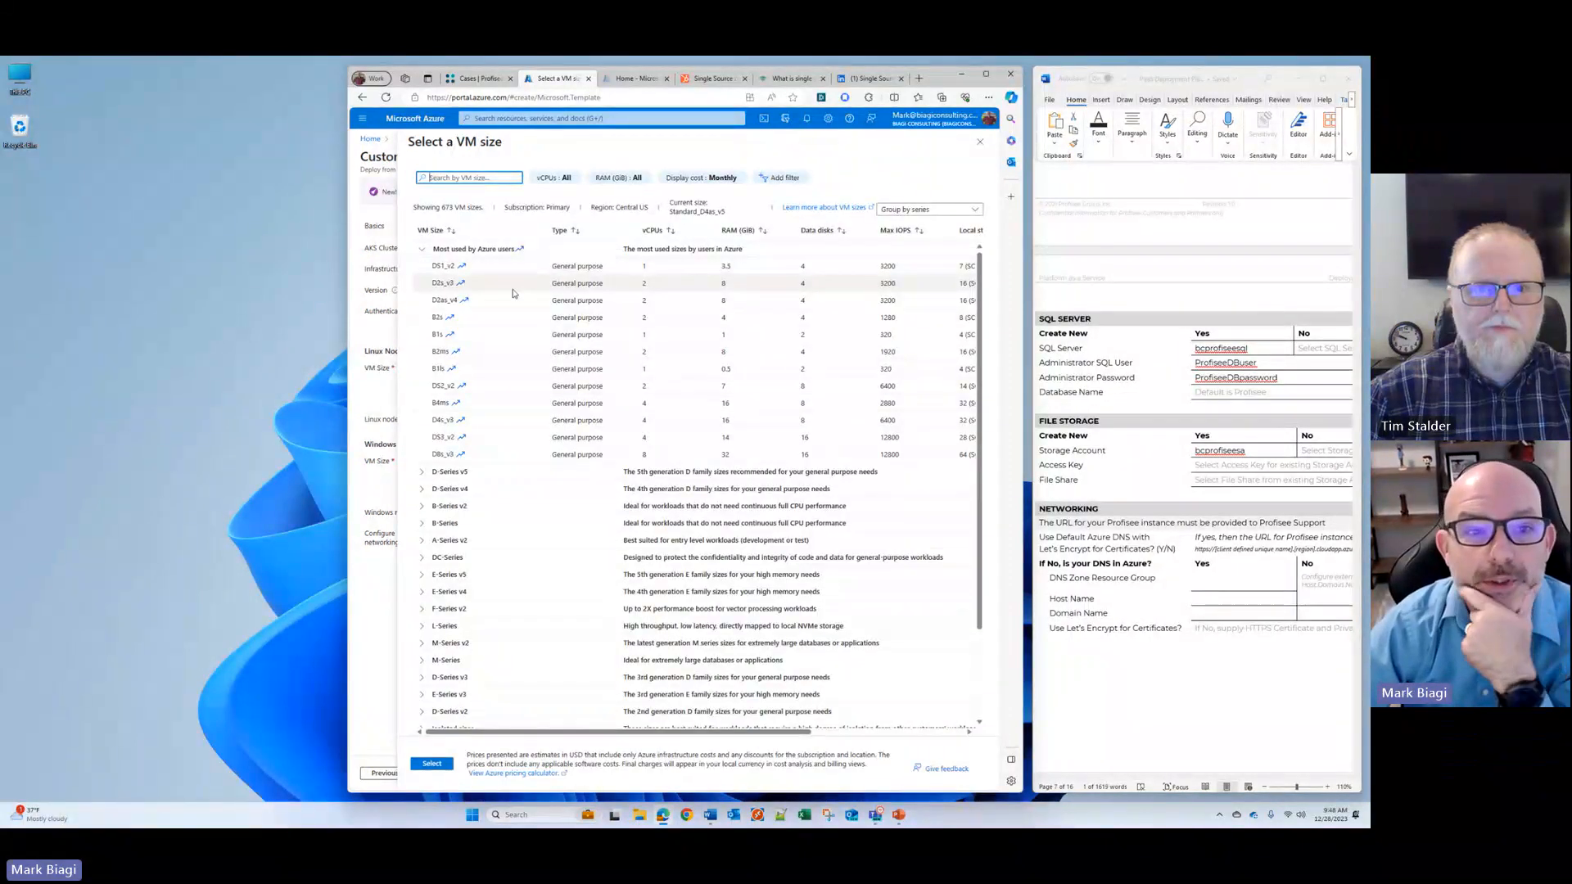
left_click(435, 281)
left_click_drag(433, 282, 445, 282)
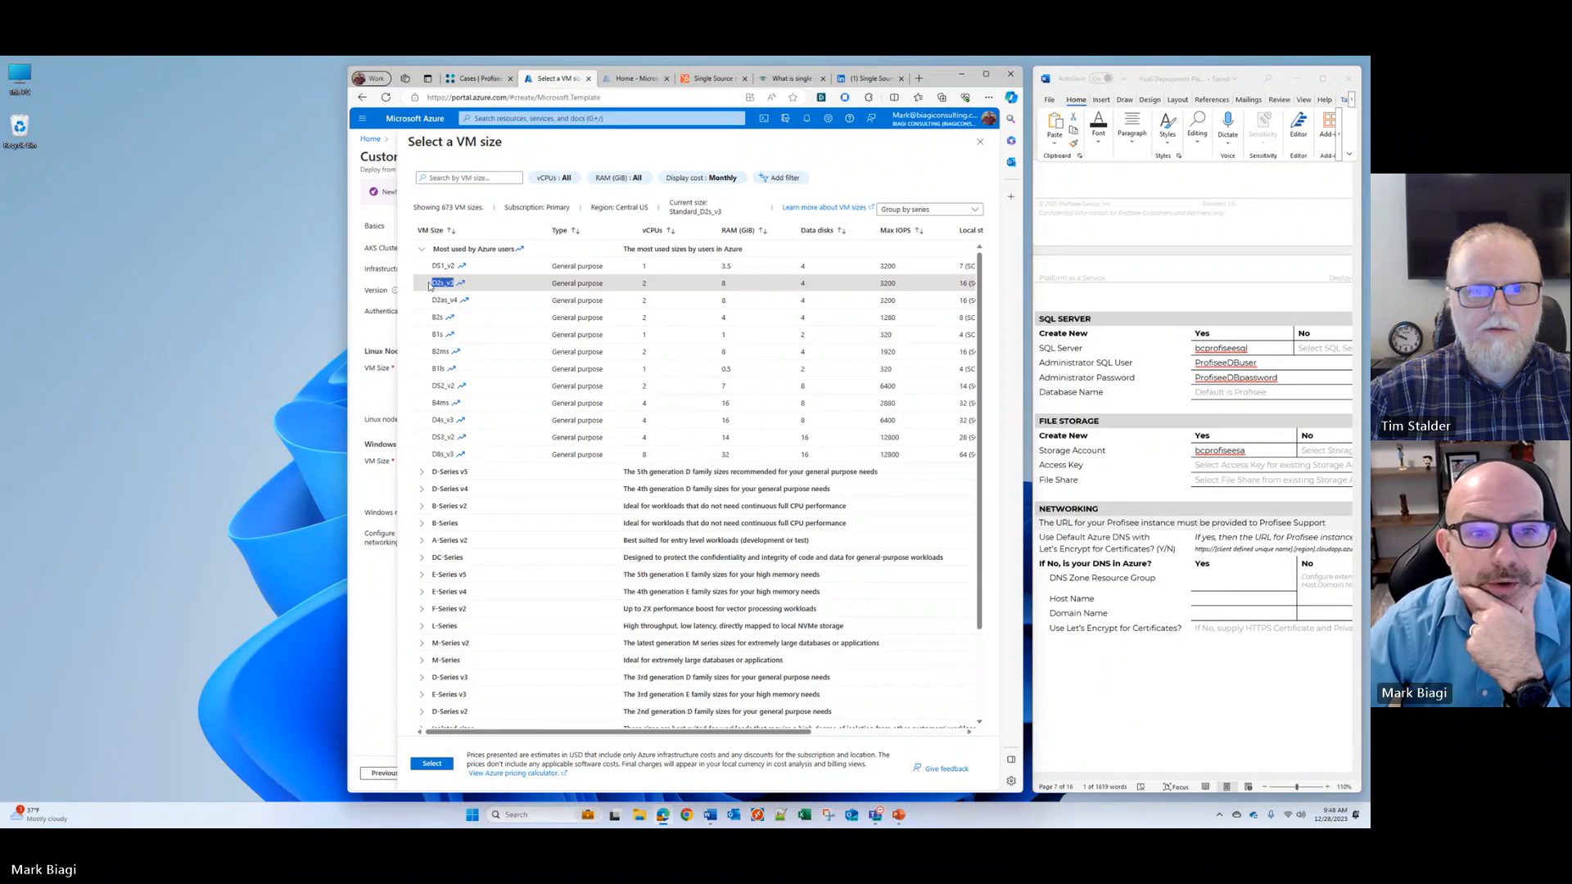
left_click(432, 763)
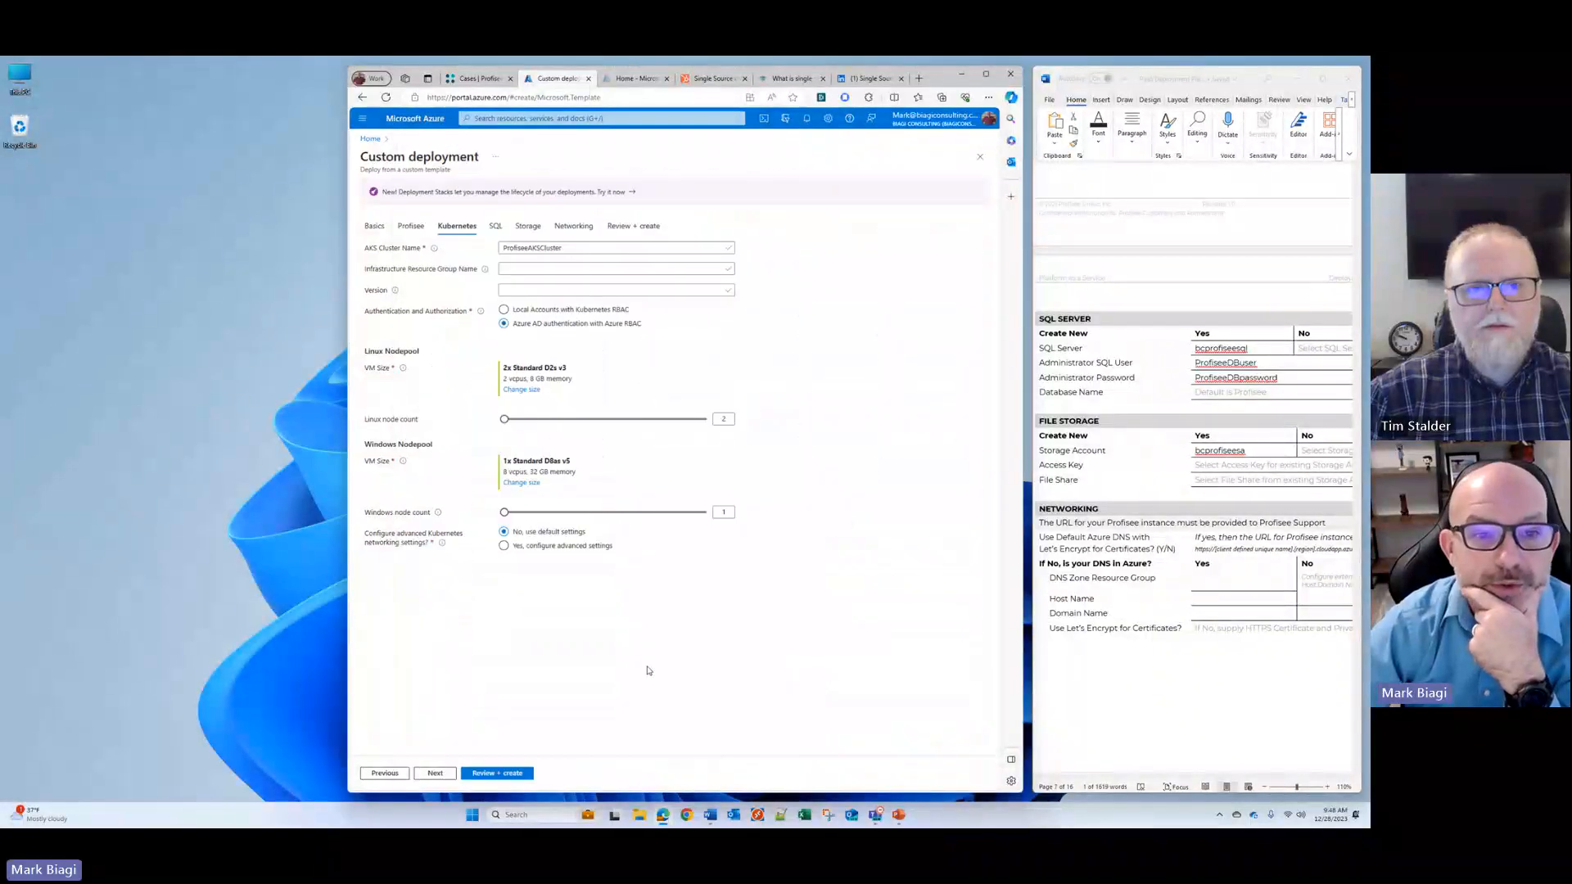
left_click(516, 483)
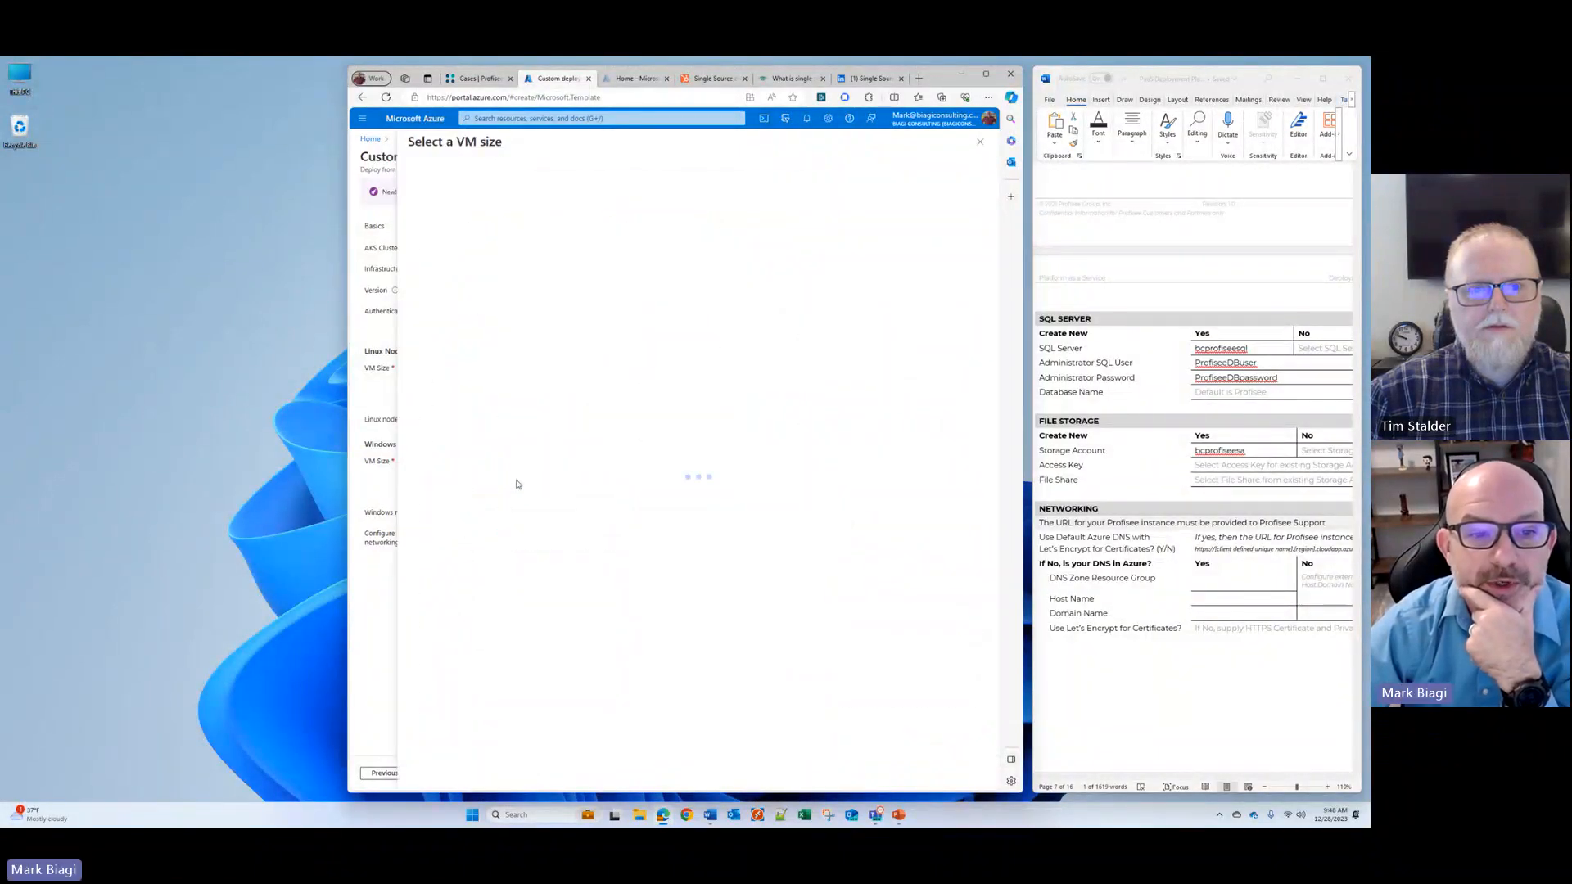
left_click(442, 283)
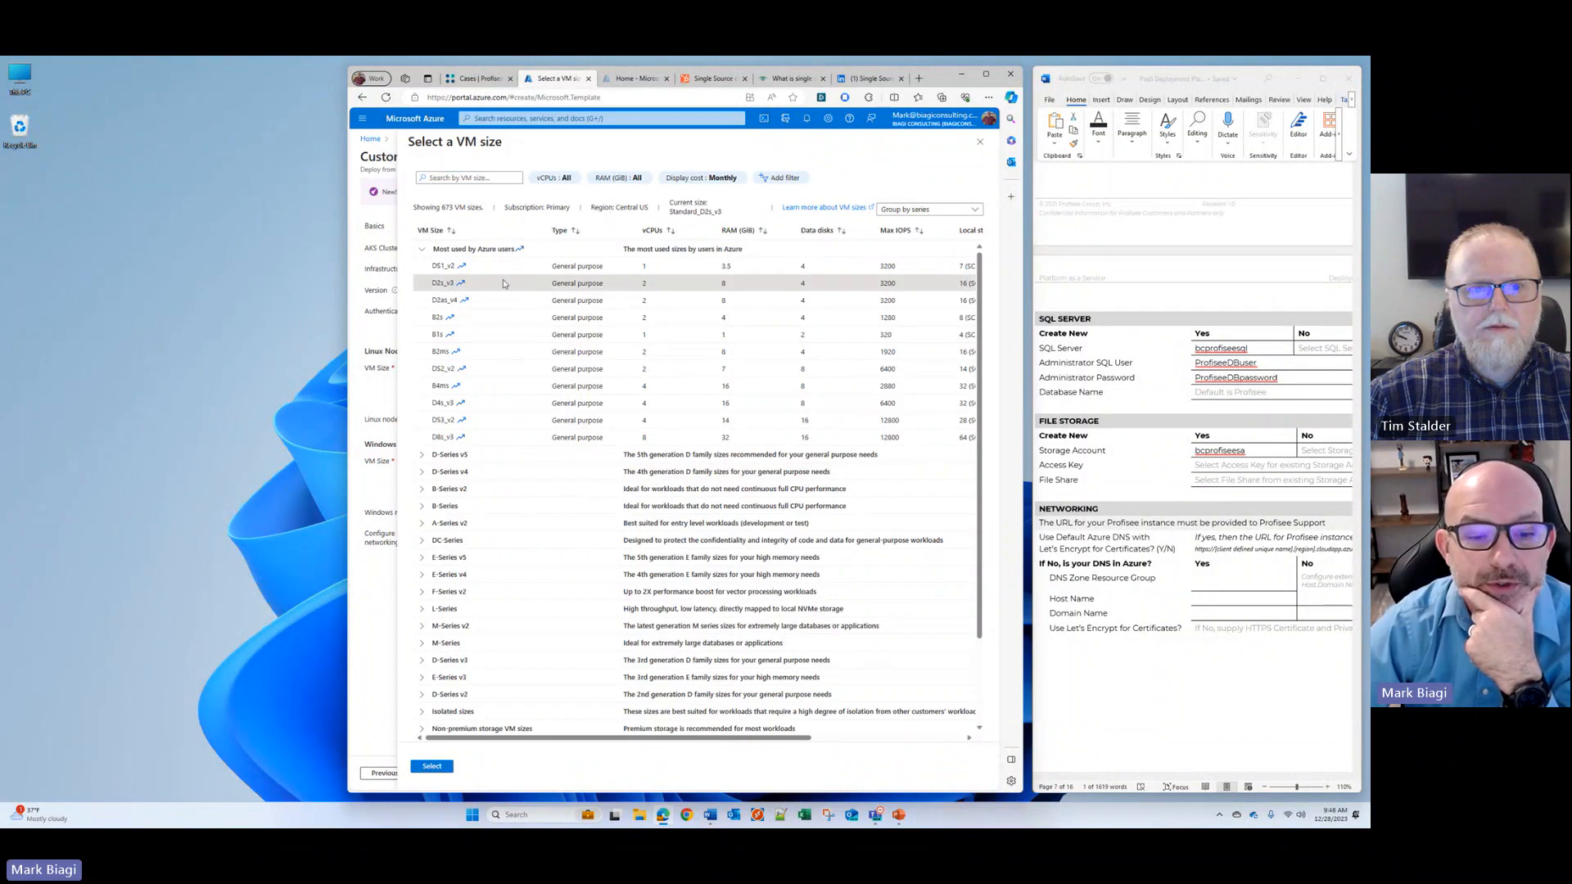
left_click(431, 766)
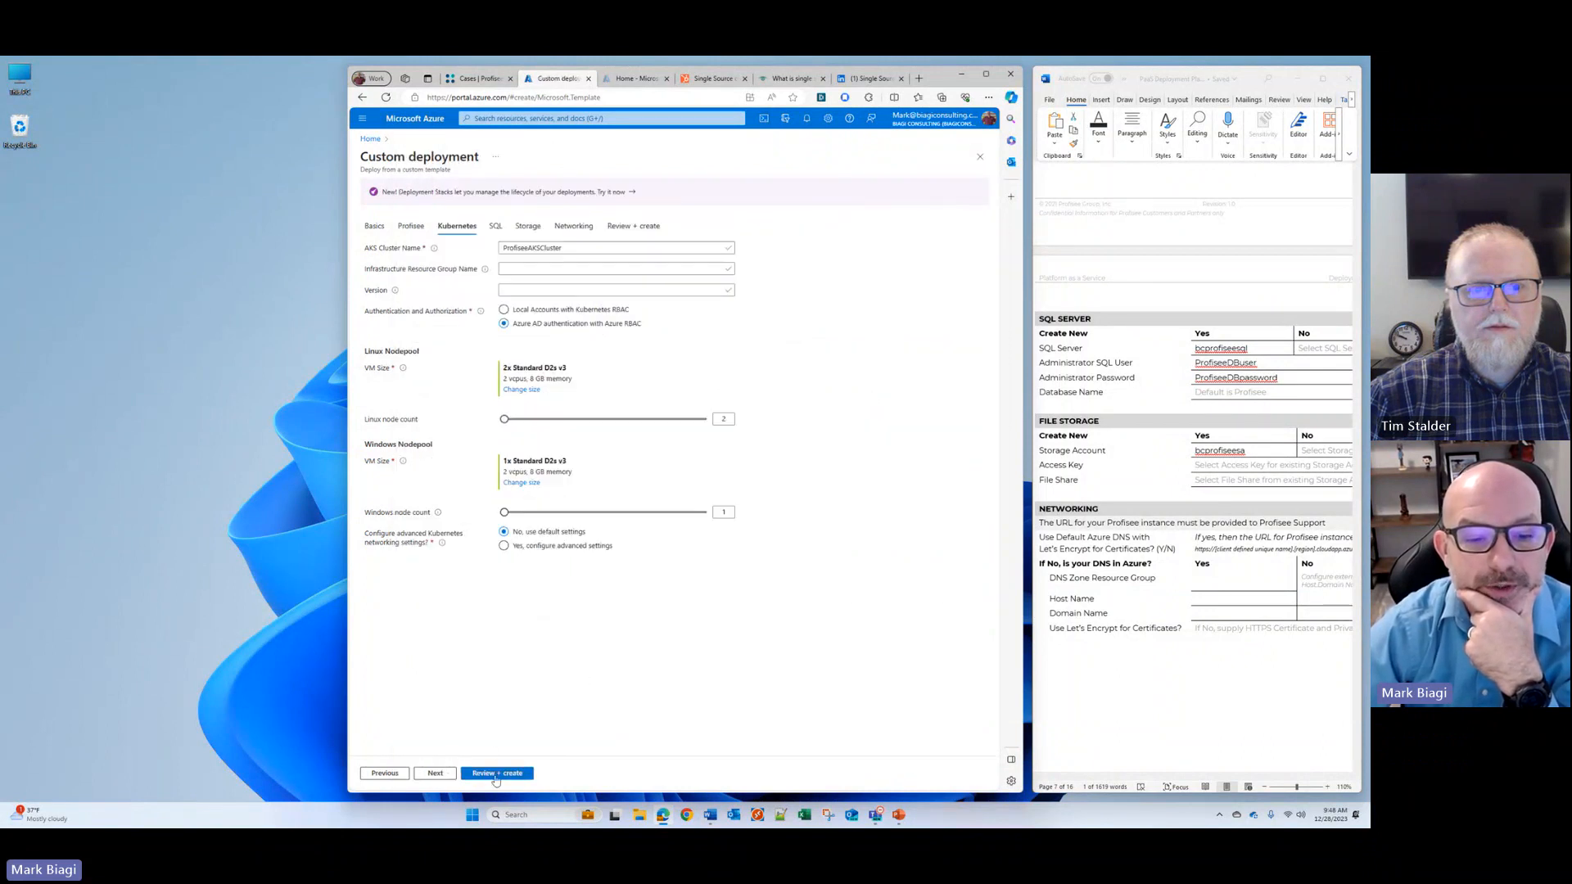
Step: Validate the revised custom deployment and start creating its resources
left_click(496, 774)
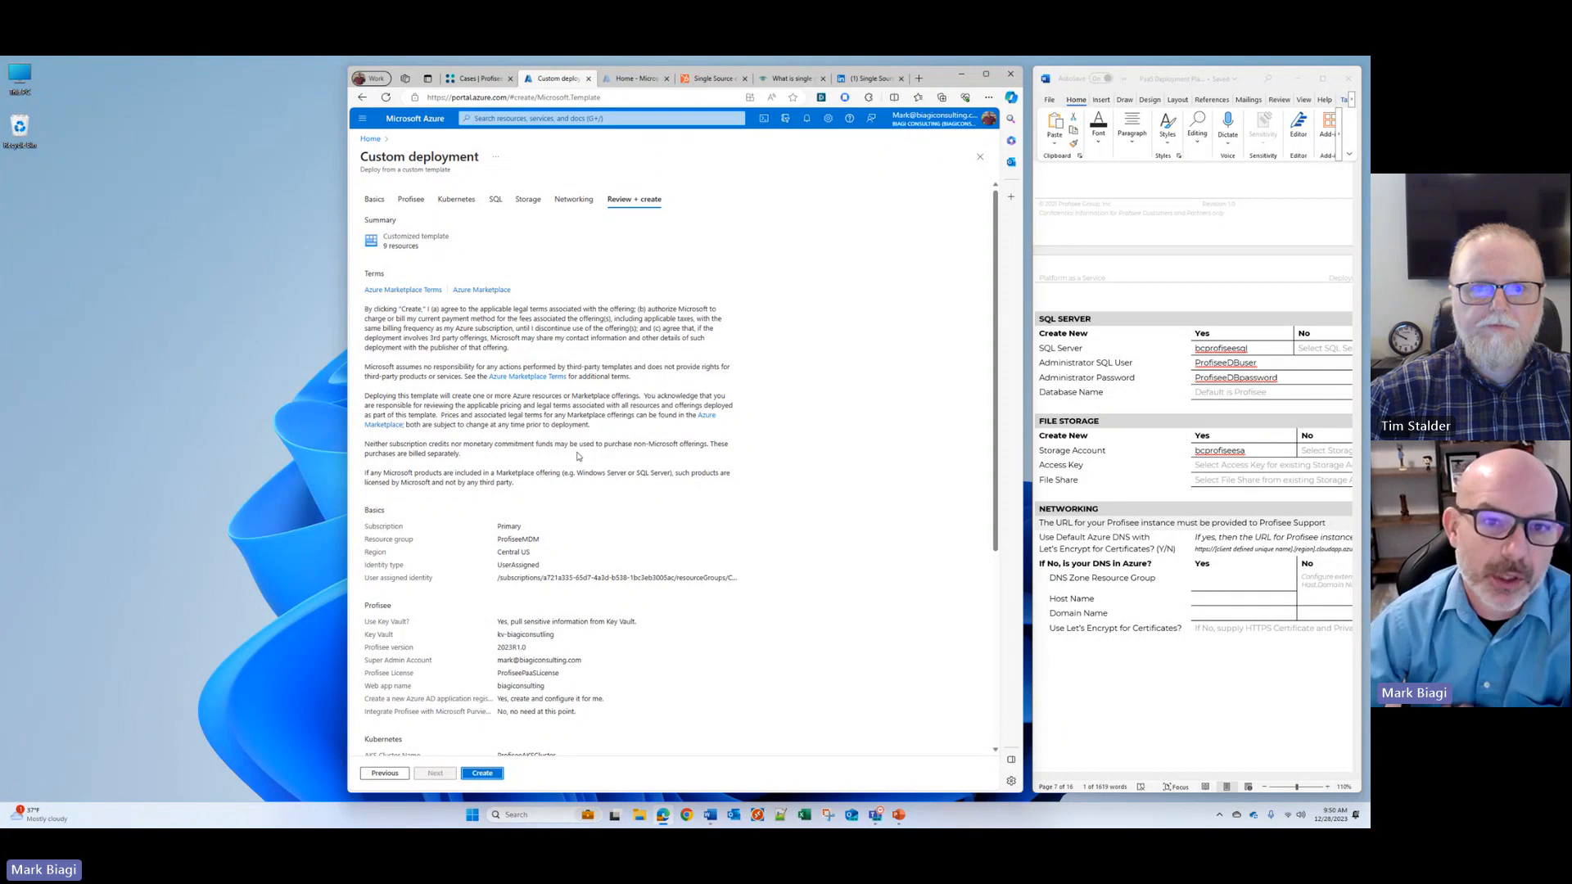
left_click(491, 772)
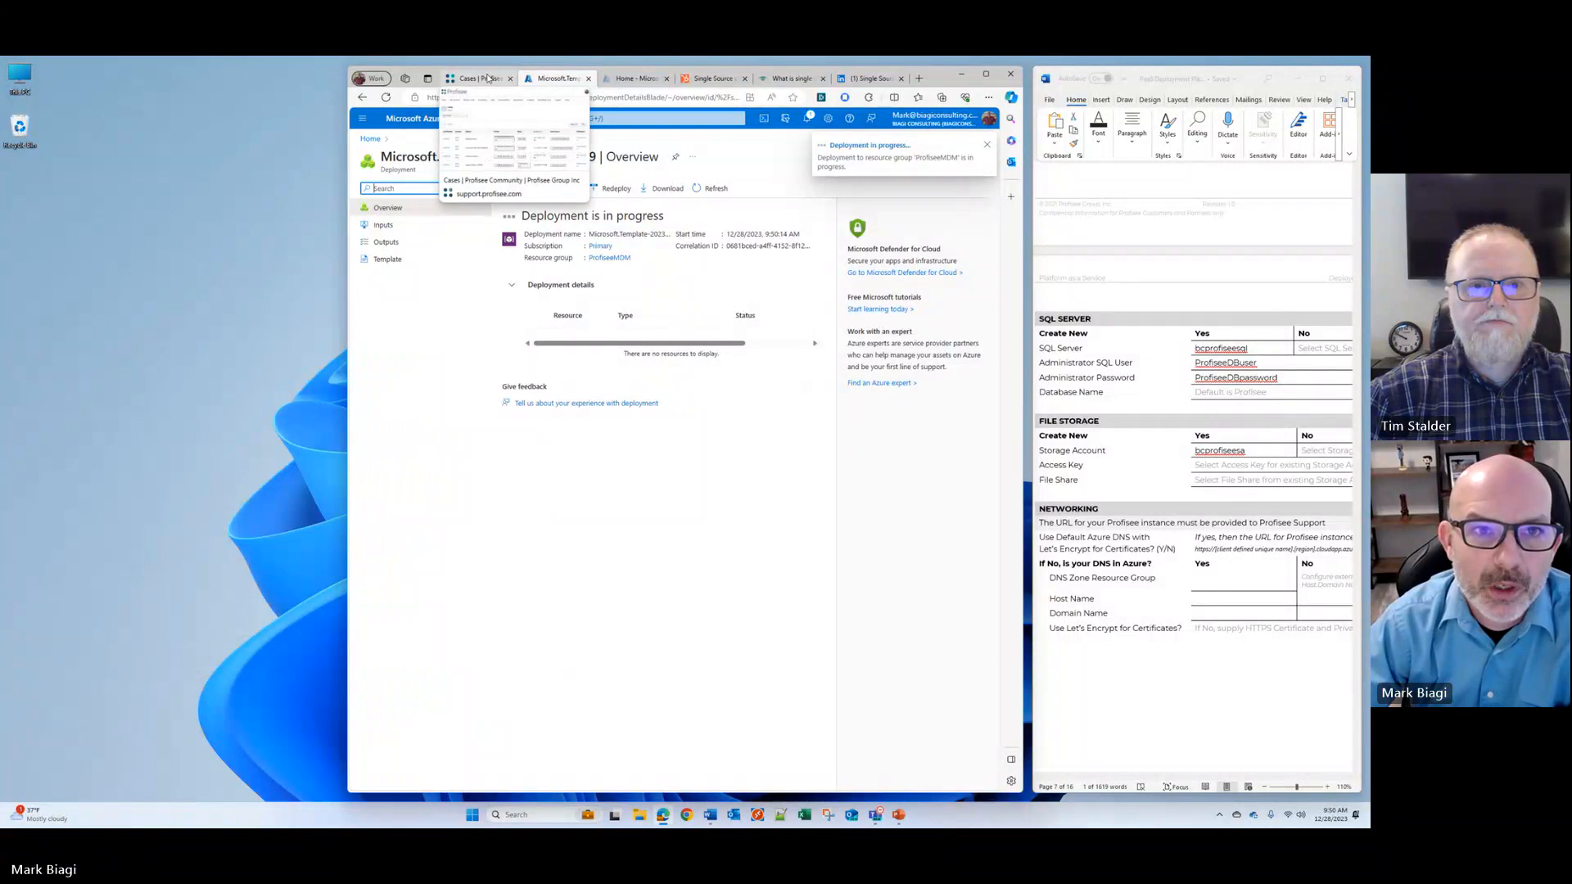
Step: Duplicate the Profisee support Cases page in a new browser tab and open github.com/profisee there
right_click(555, 76)
left_click(468, 79)
right_click(466, 80)
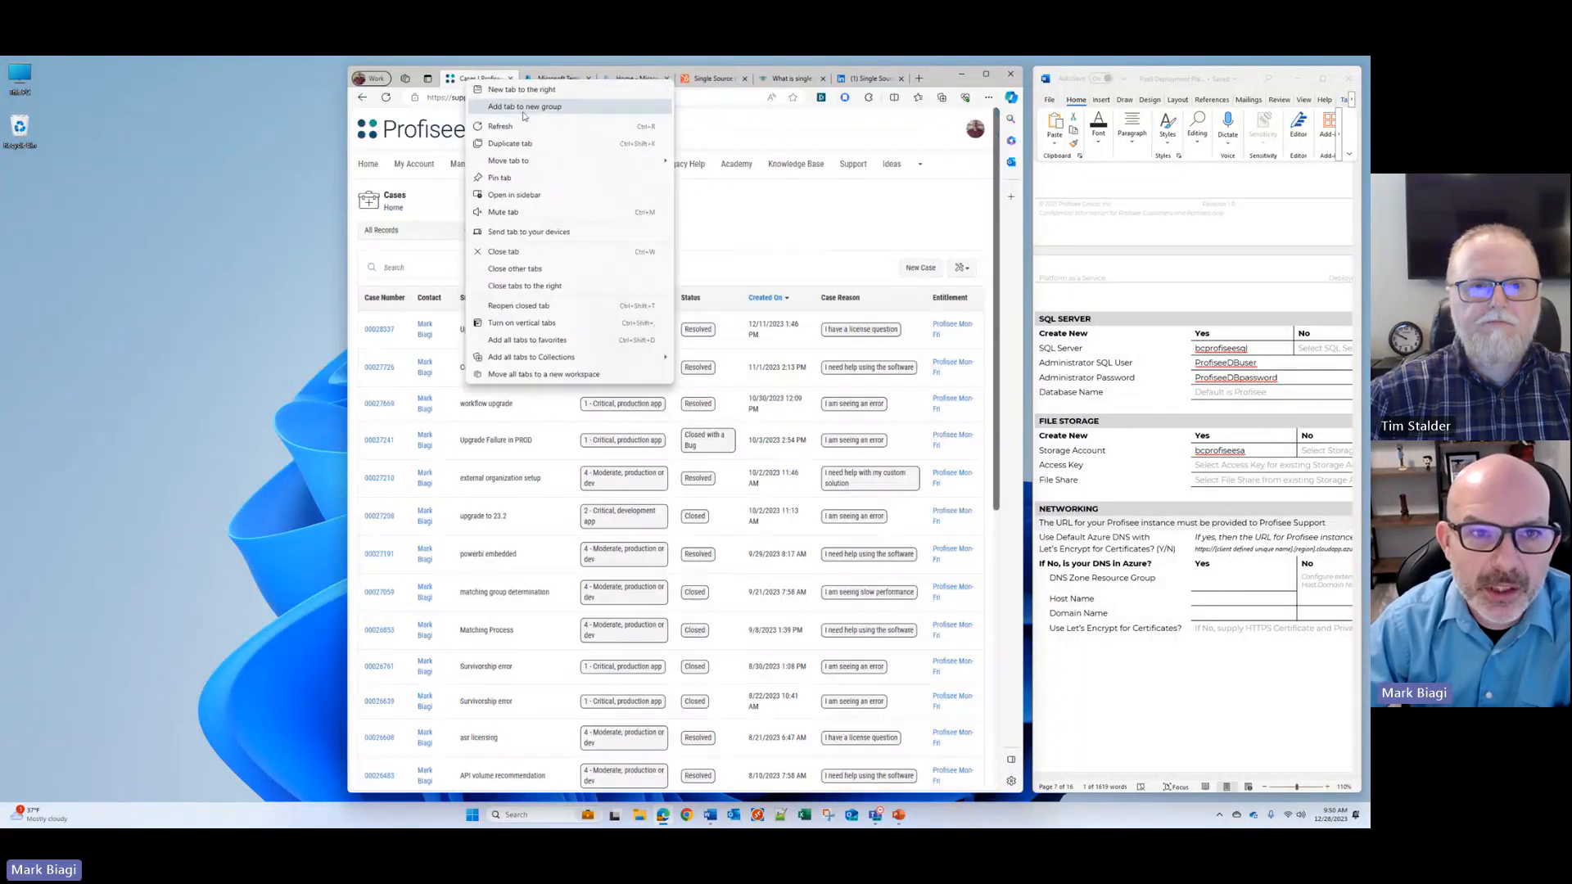
left_click(511, 143)
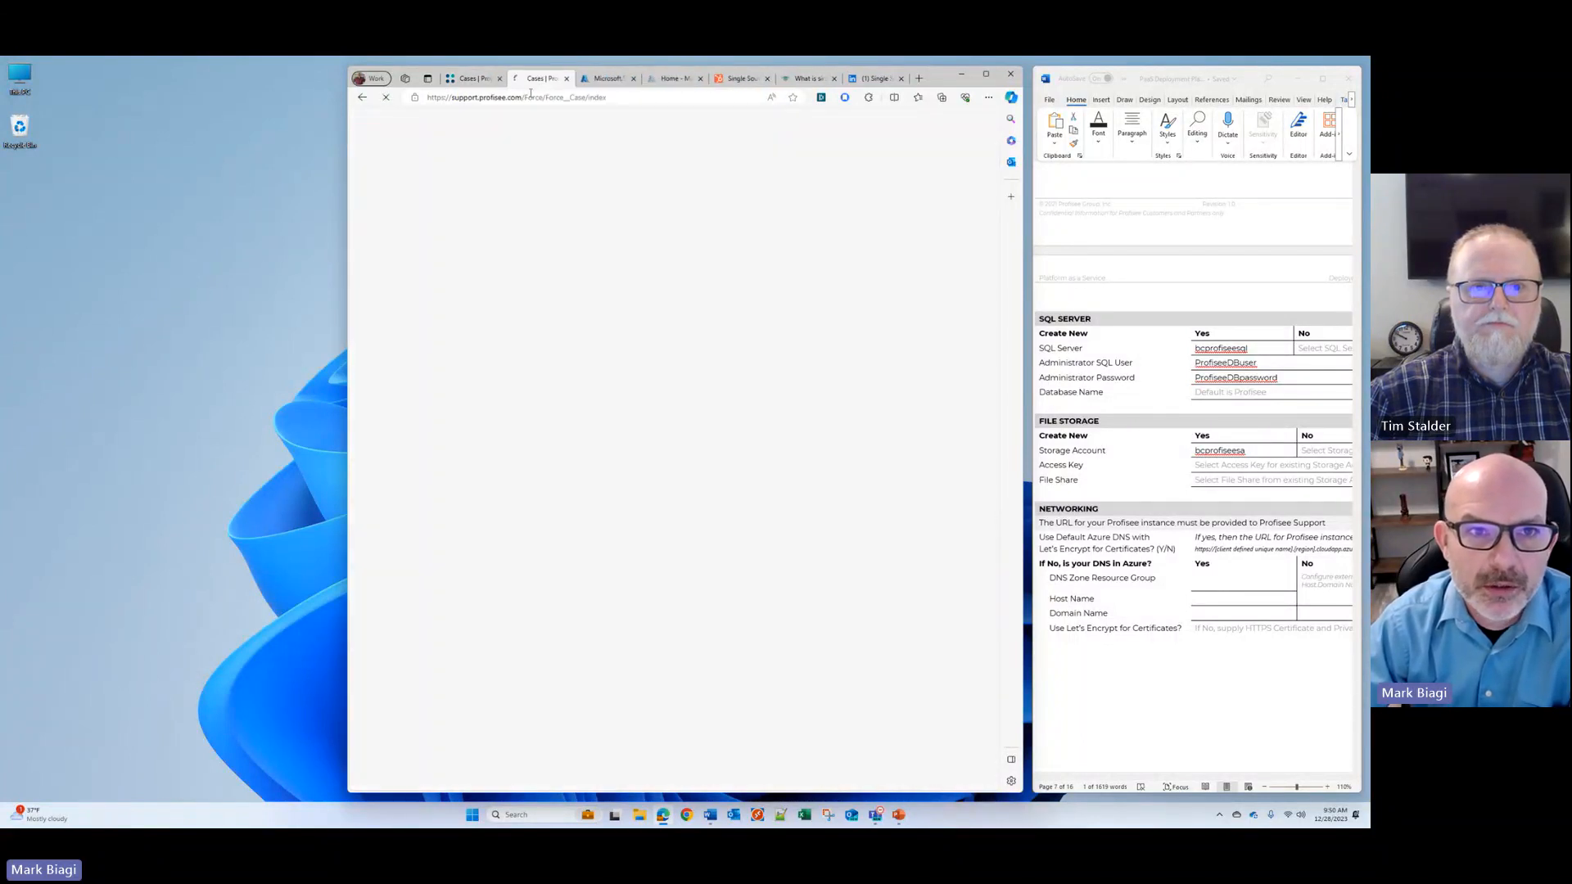
left_click(530, 95)
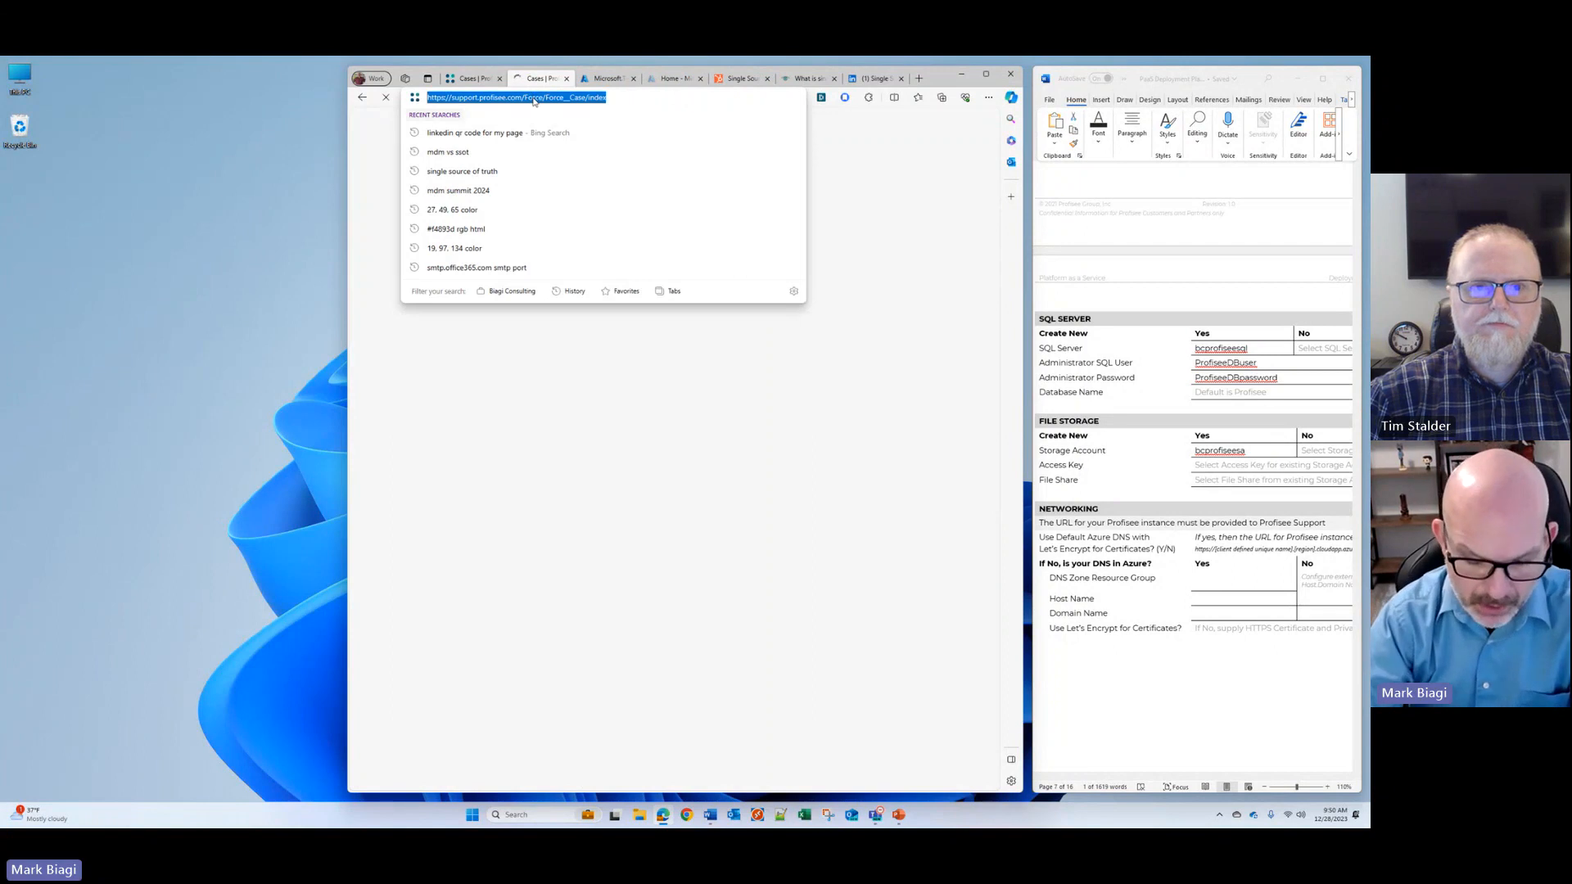
type("github.com/profisee")
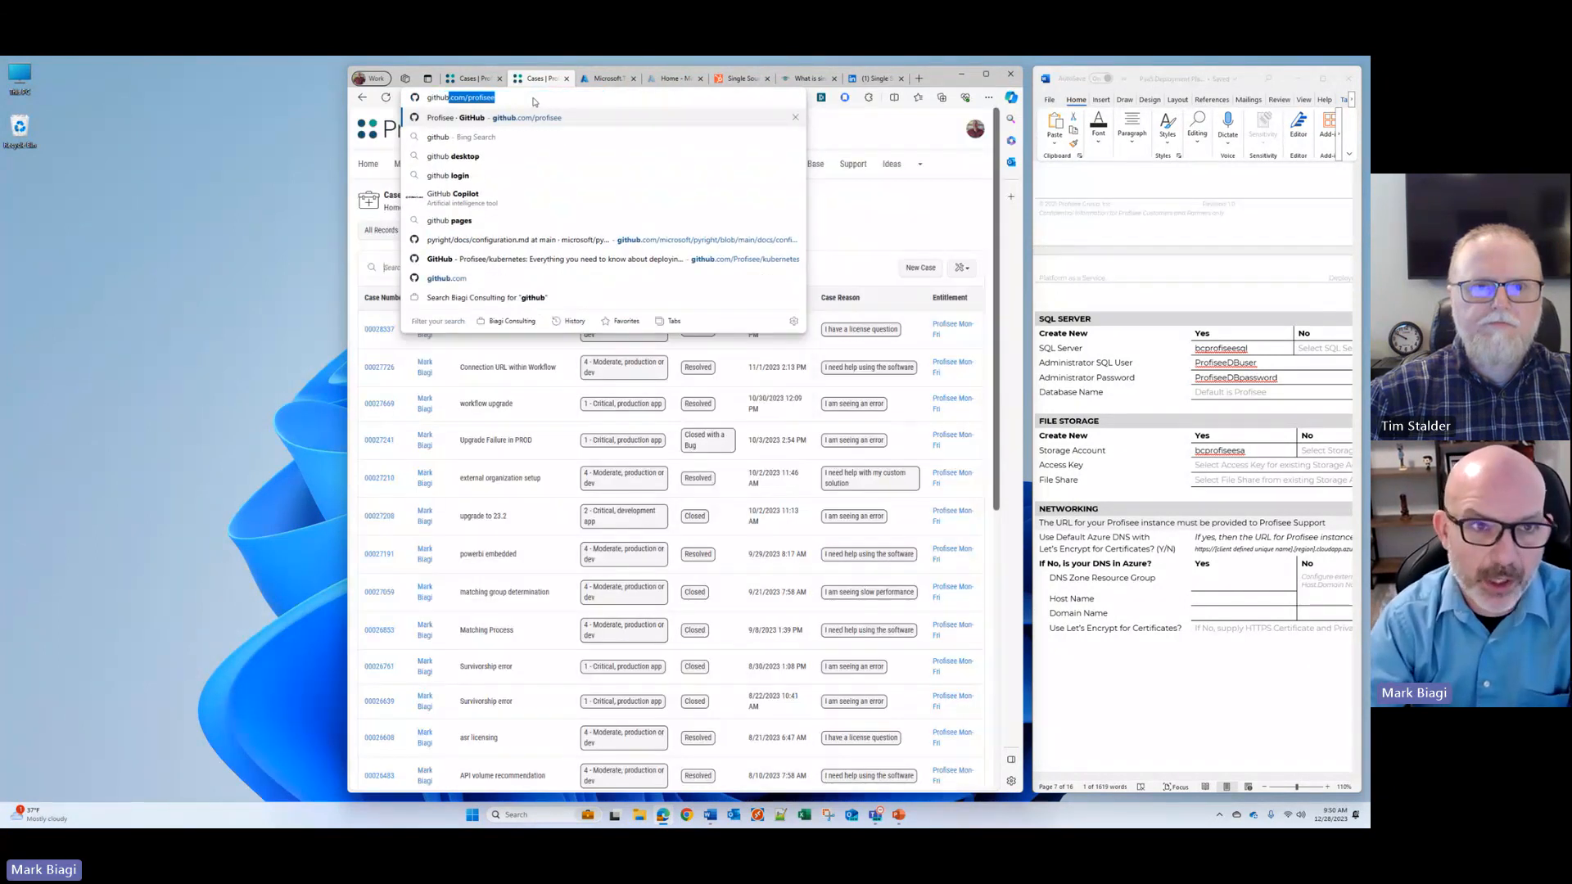
key("Return")
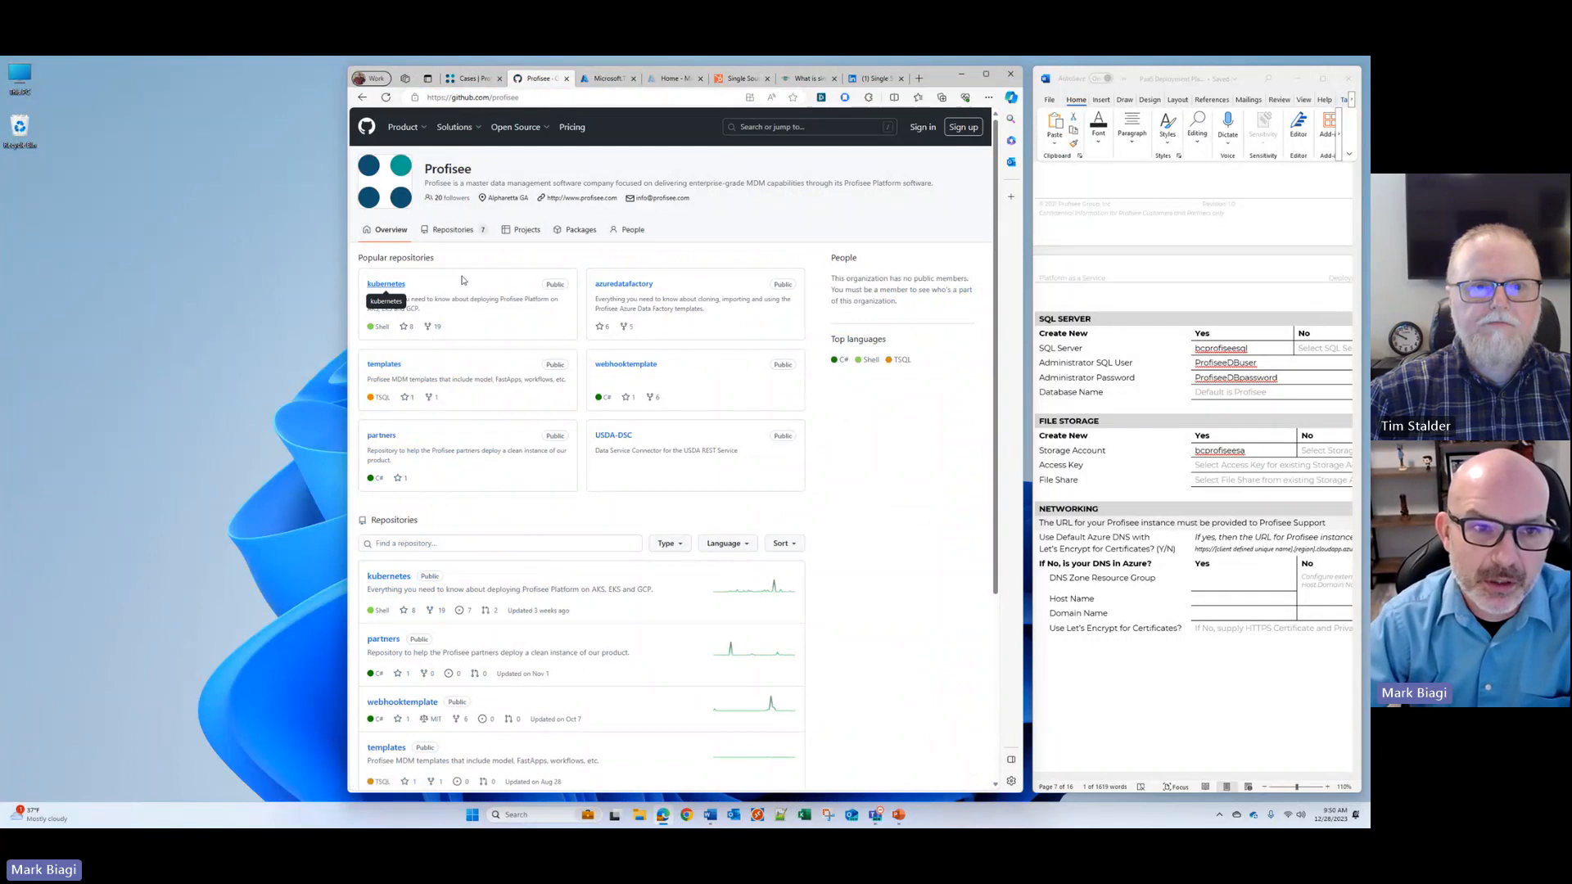
Step: Open the deployment verification instructions in the wiki of Profisee's kubernetes repository
left_click(386, 284)
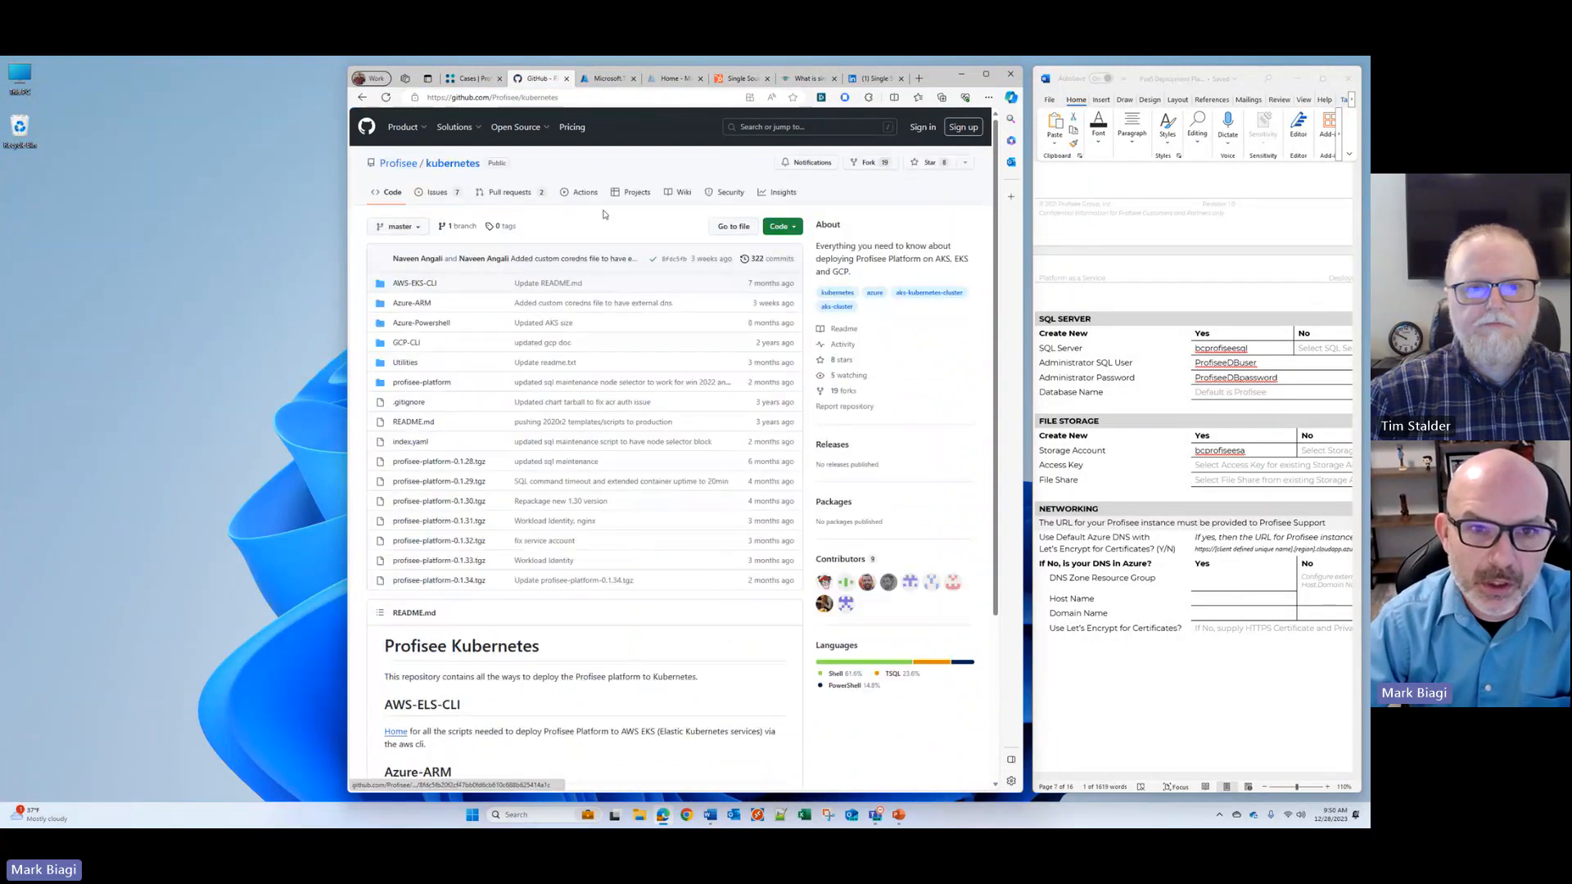
left_click(680, 198)
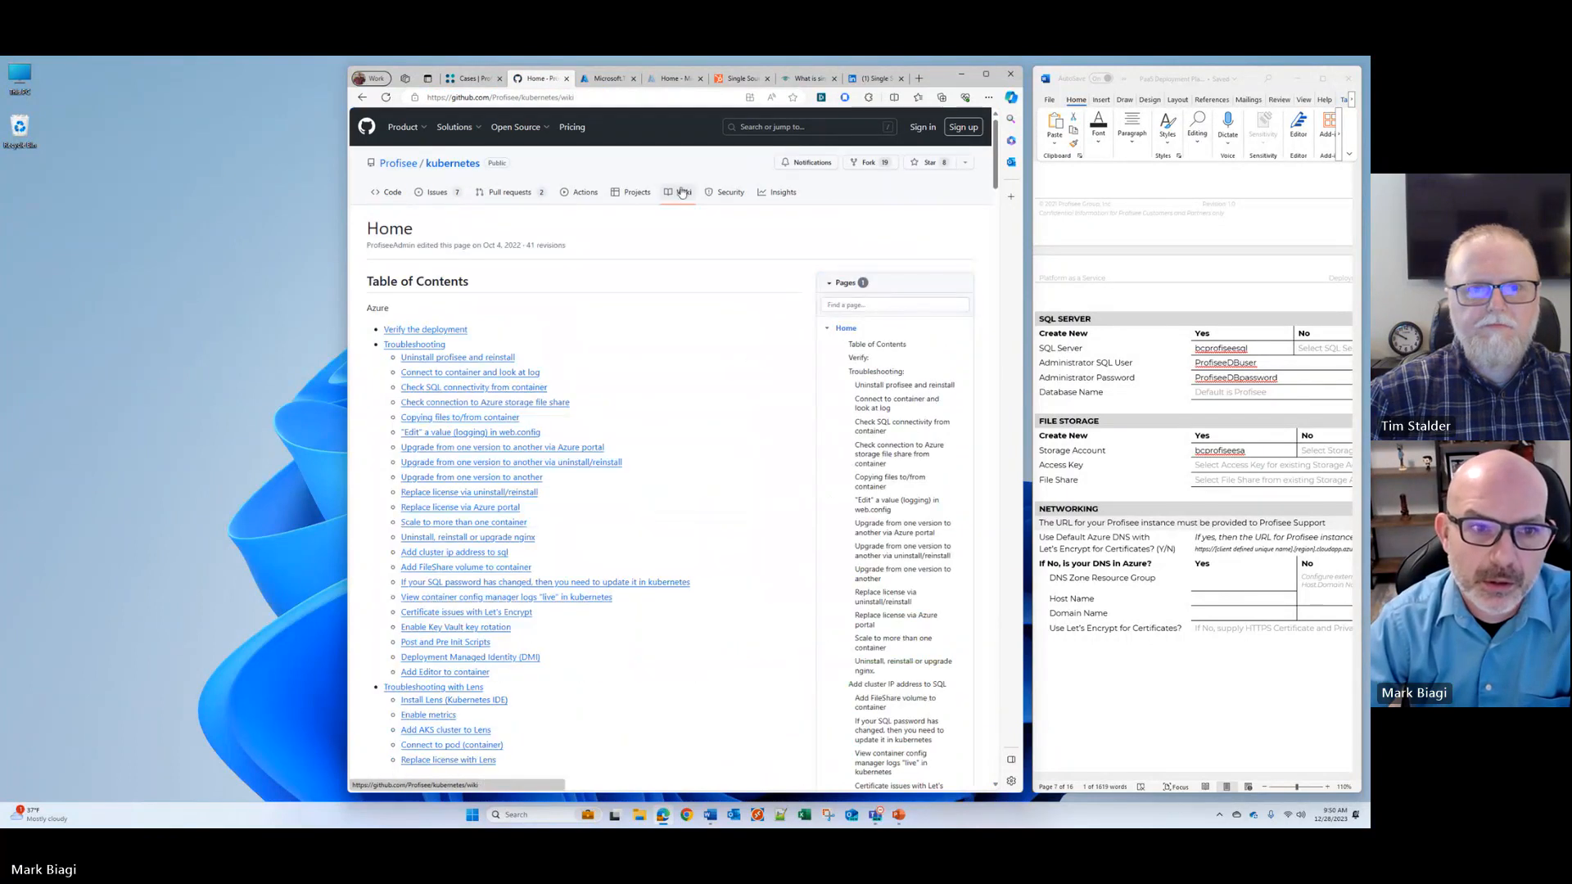
left_click(419, 331)
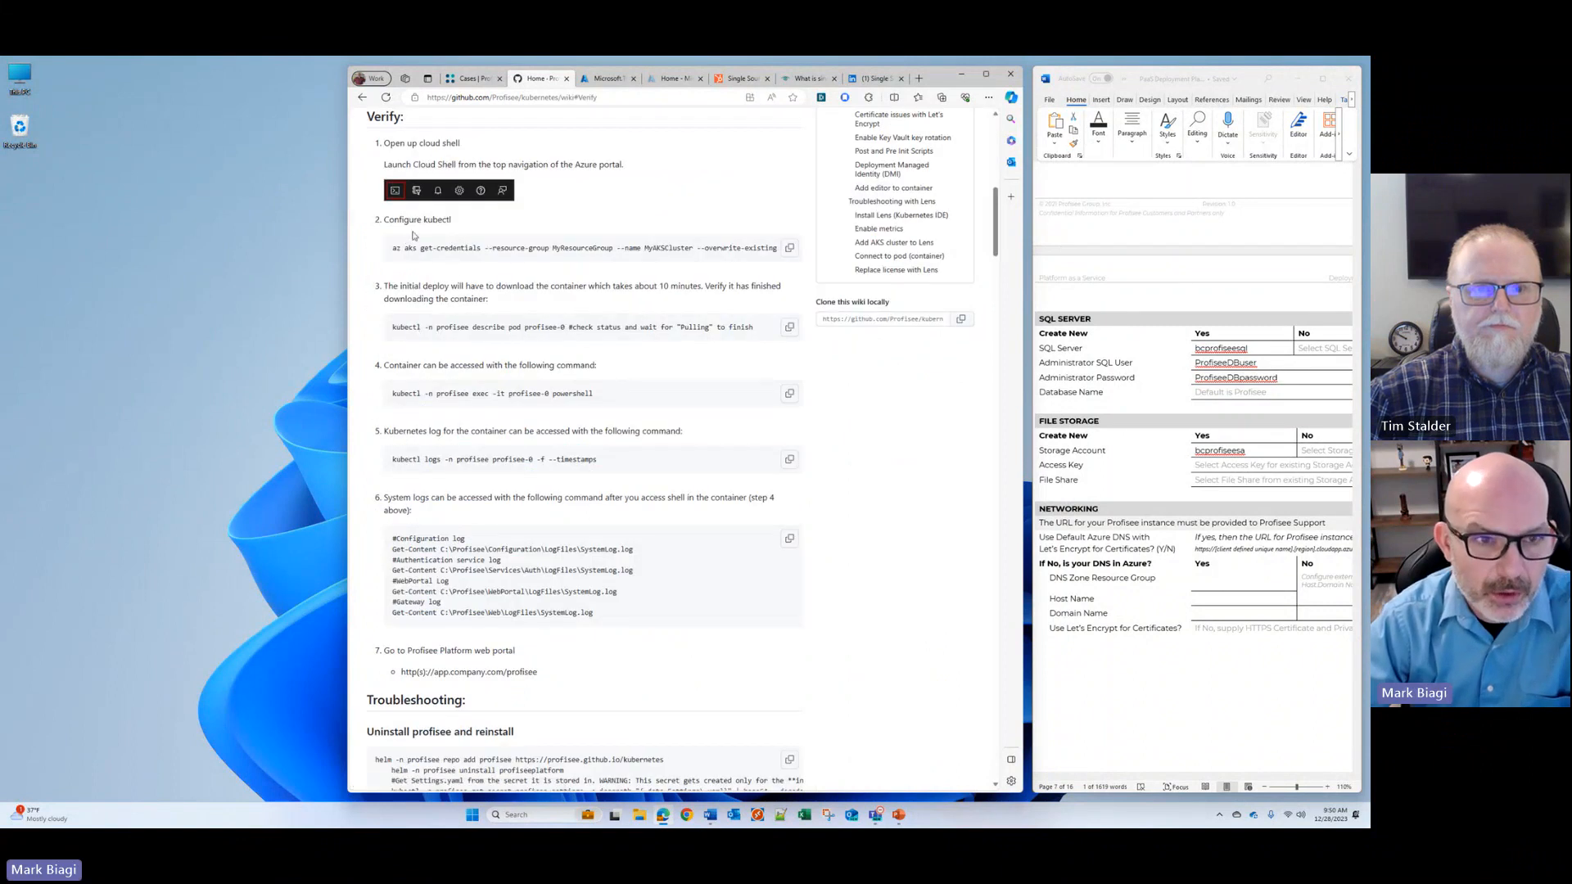
right_click(610, 82)
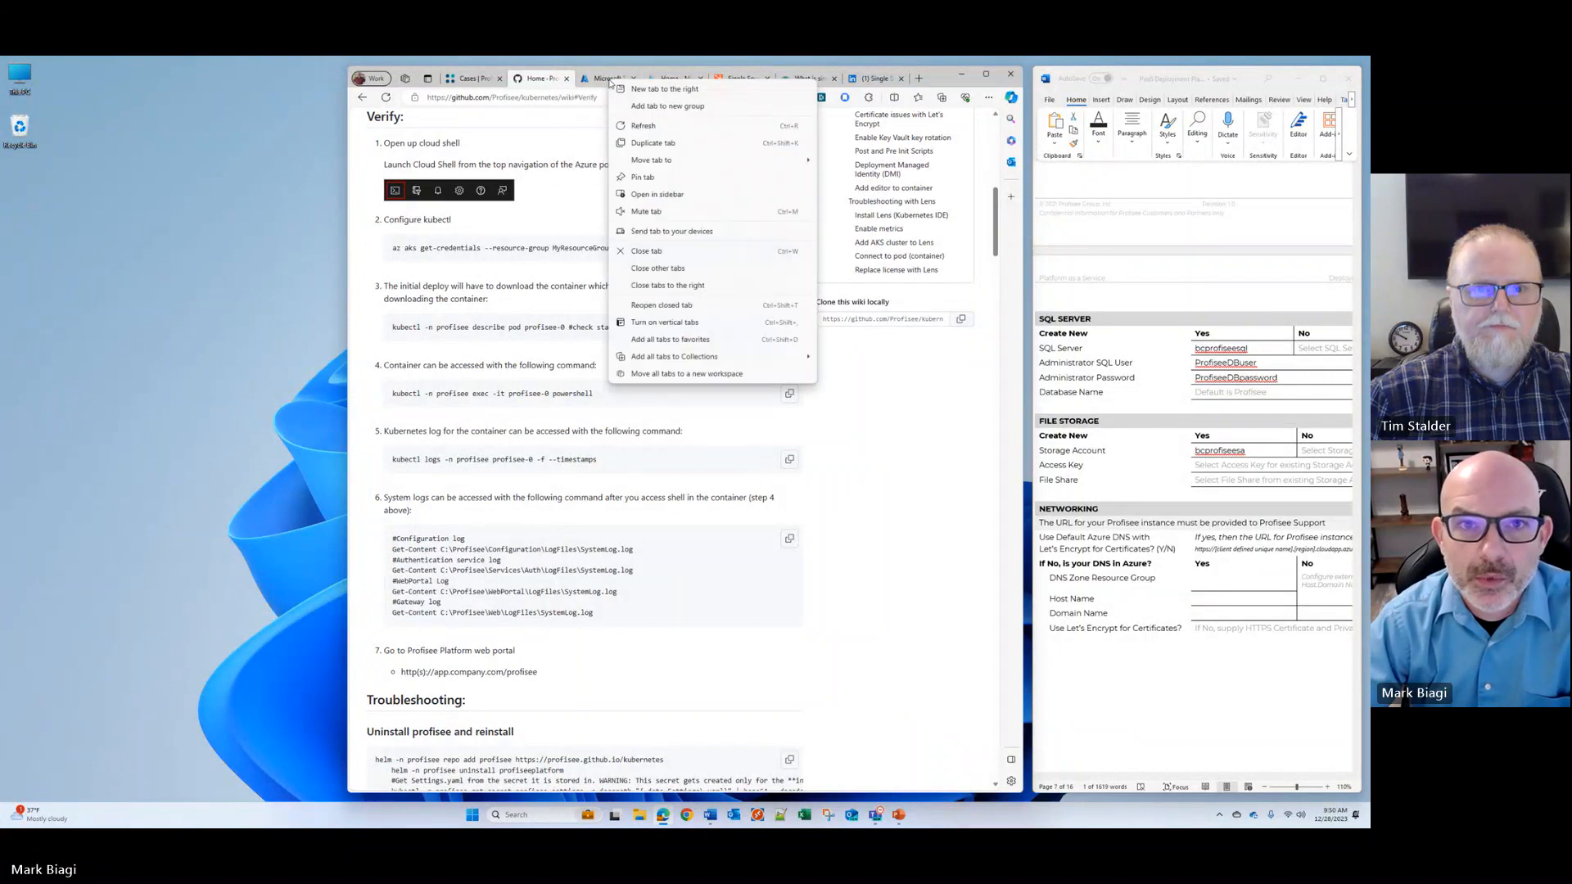
left_click(647, 143)
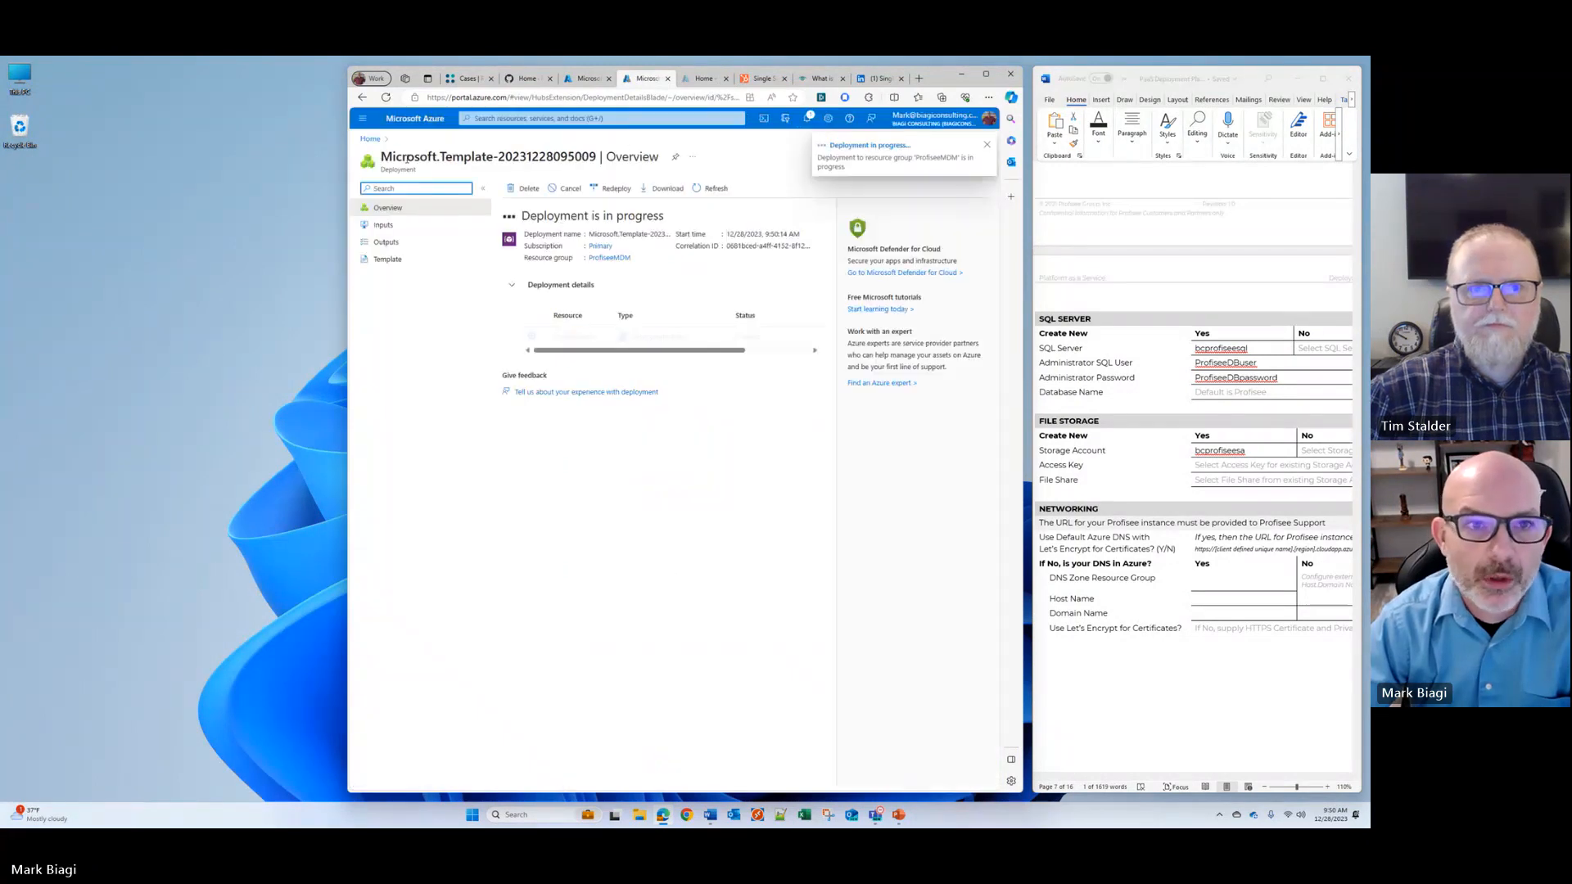
left_click(763, 119)
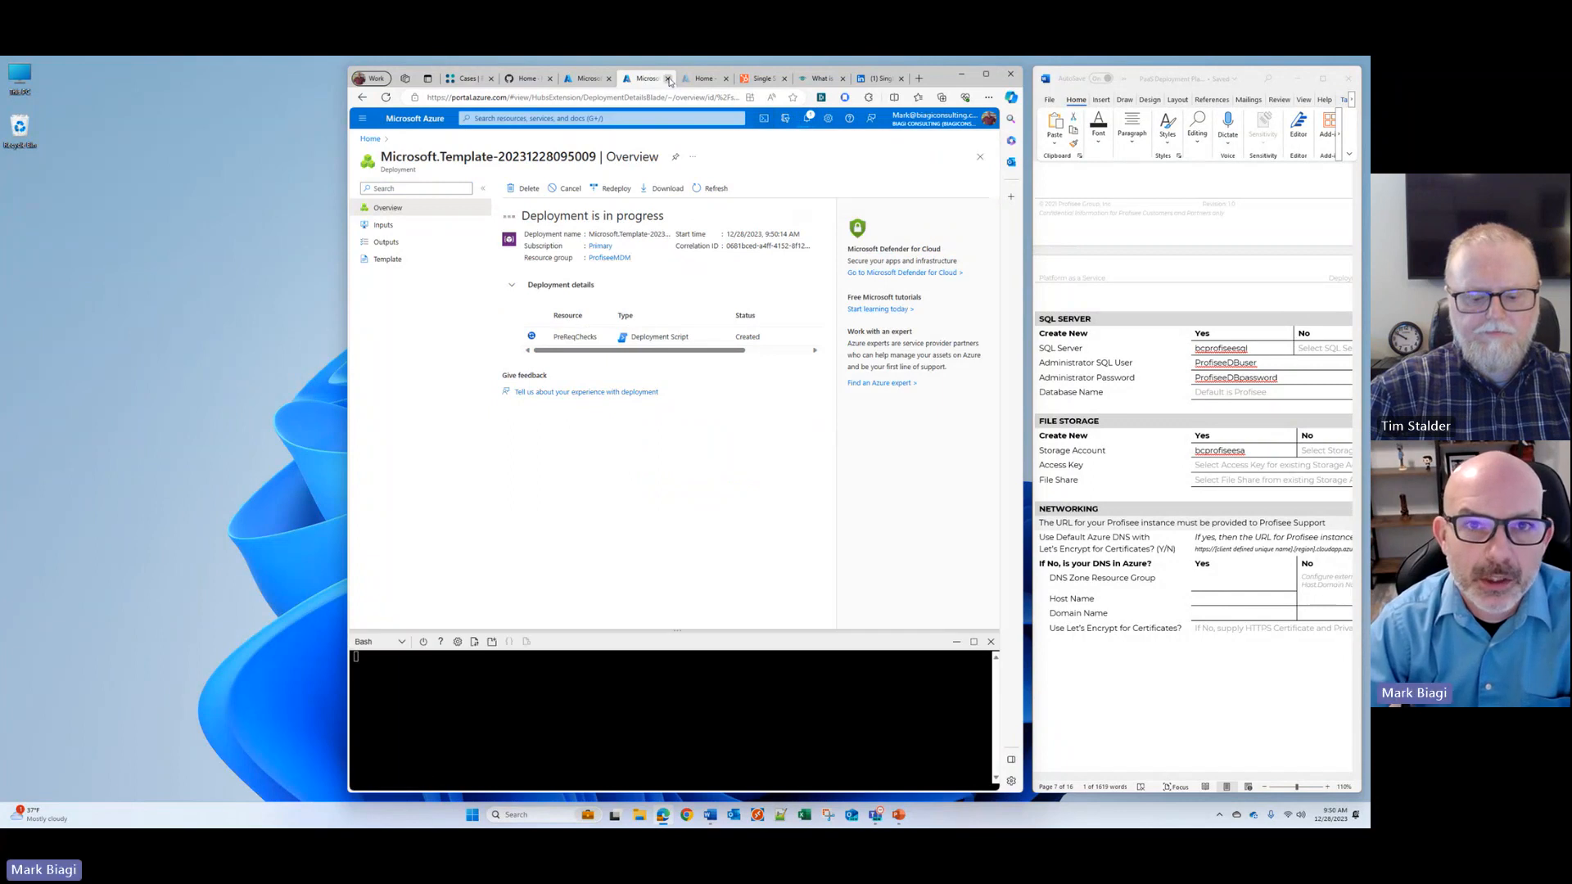
left_click(669, 80)
key("Return")
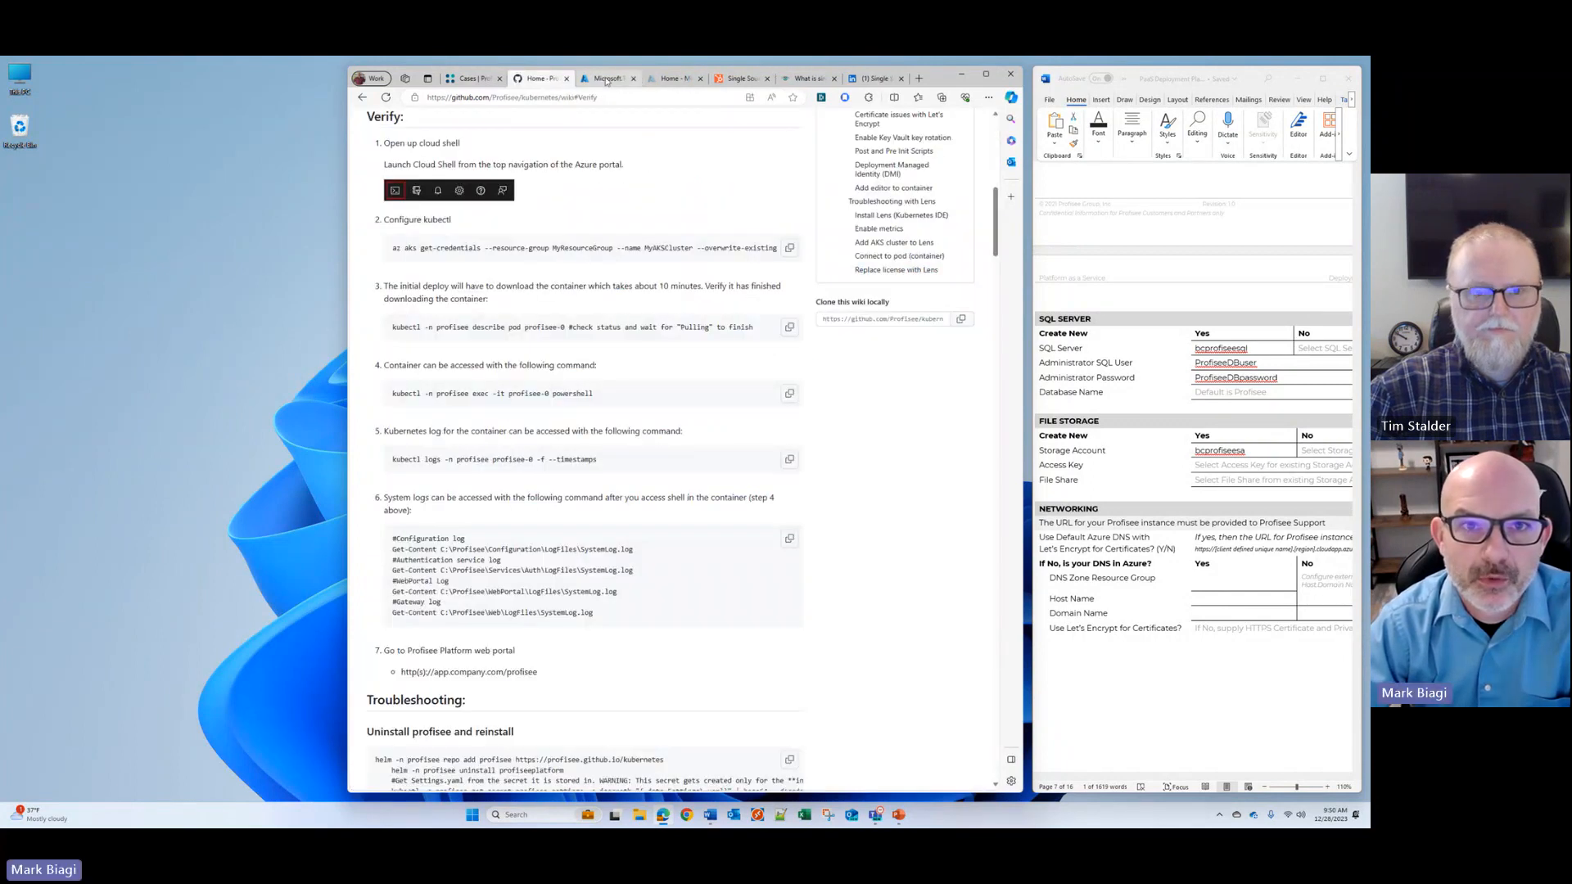
Step: Start a Bash Cloud Shell on the Azure deployment page and paste in the wiki's az aks get-credentials command as plain text
left_click(606, 80)
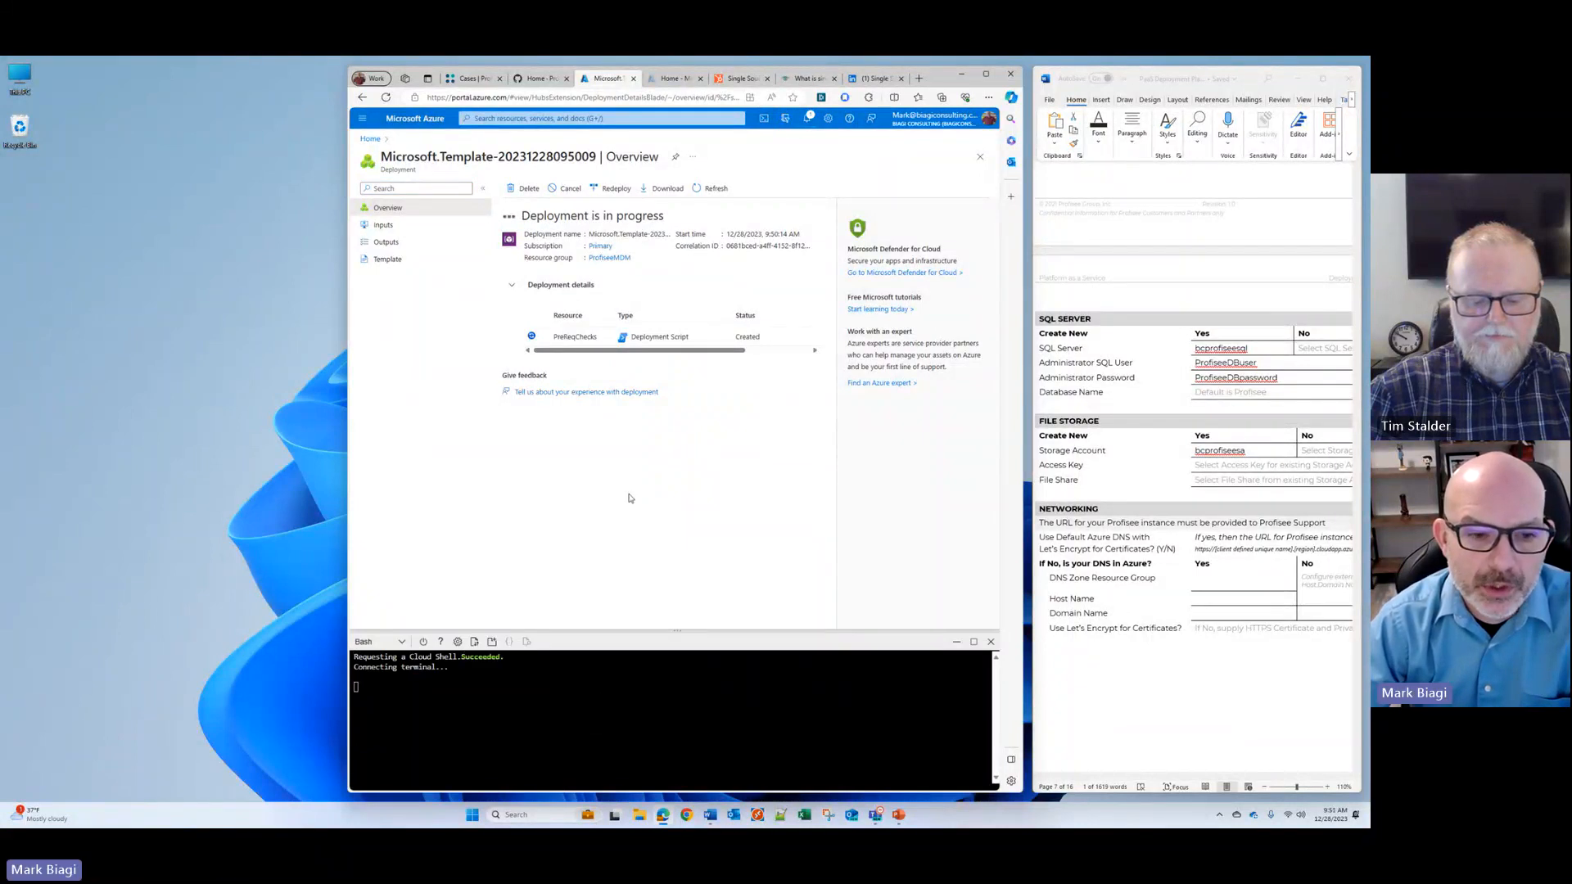
left_click(540, 78)
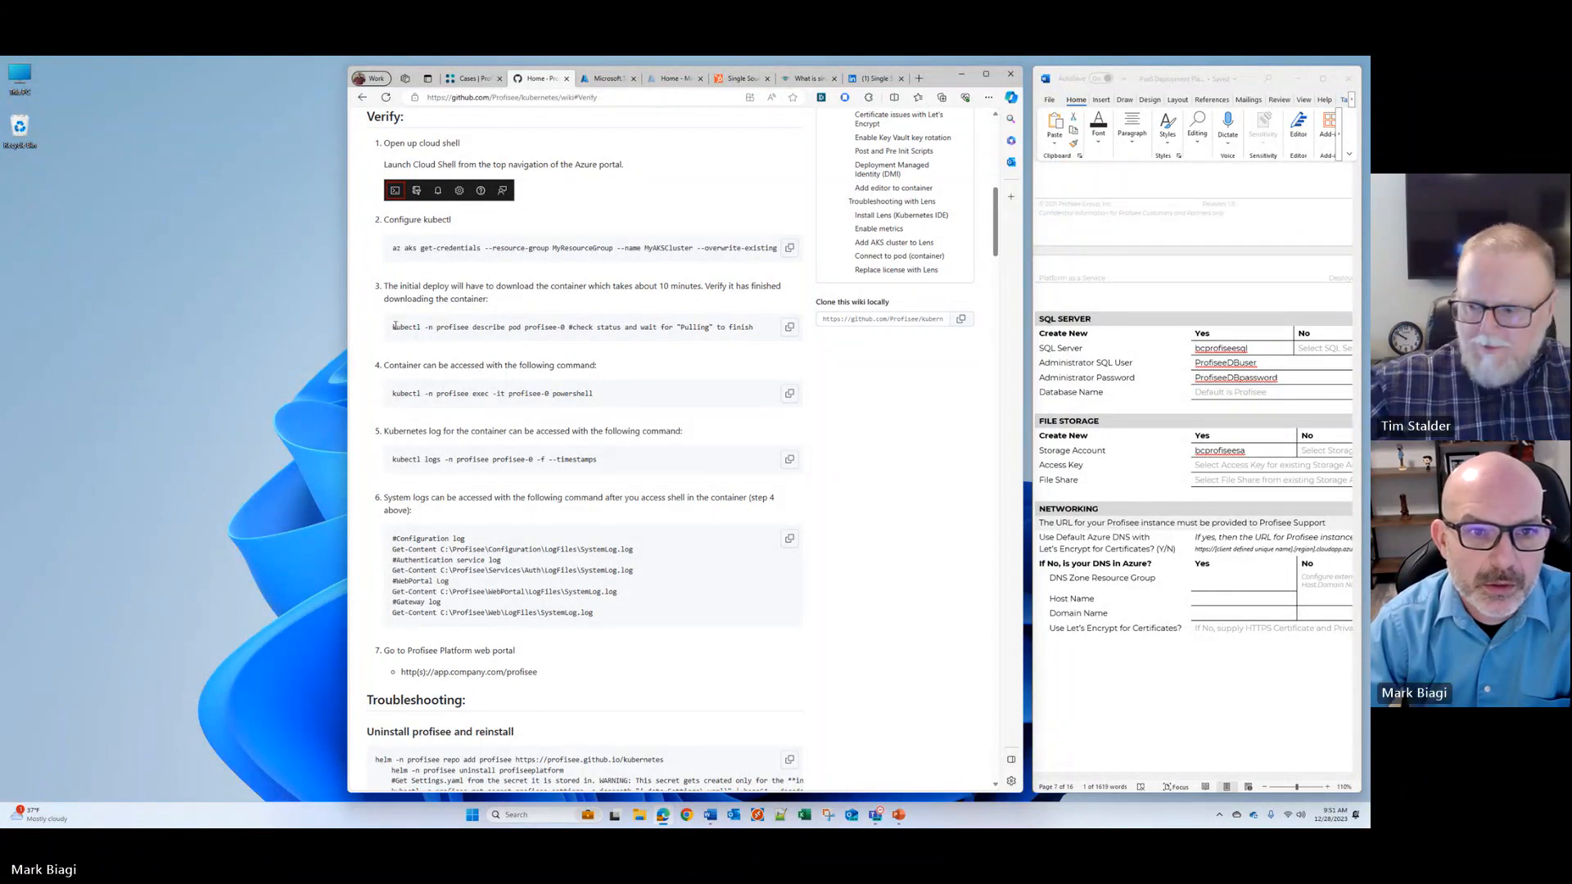
left_click(790, 247)
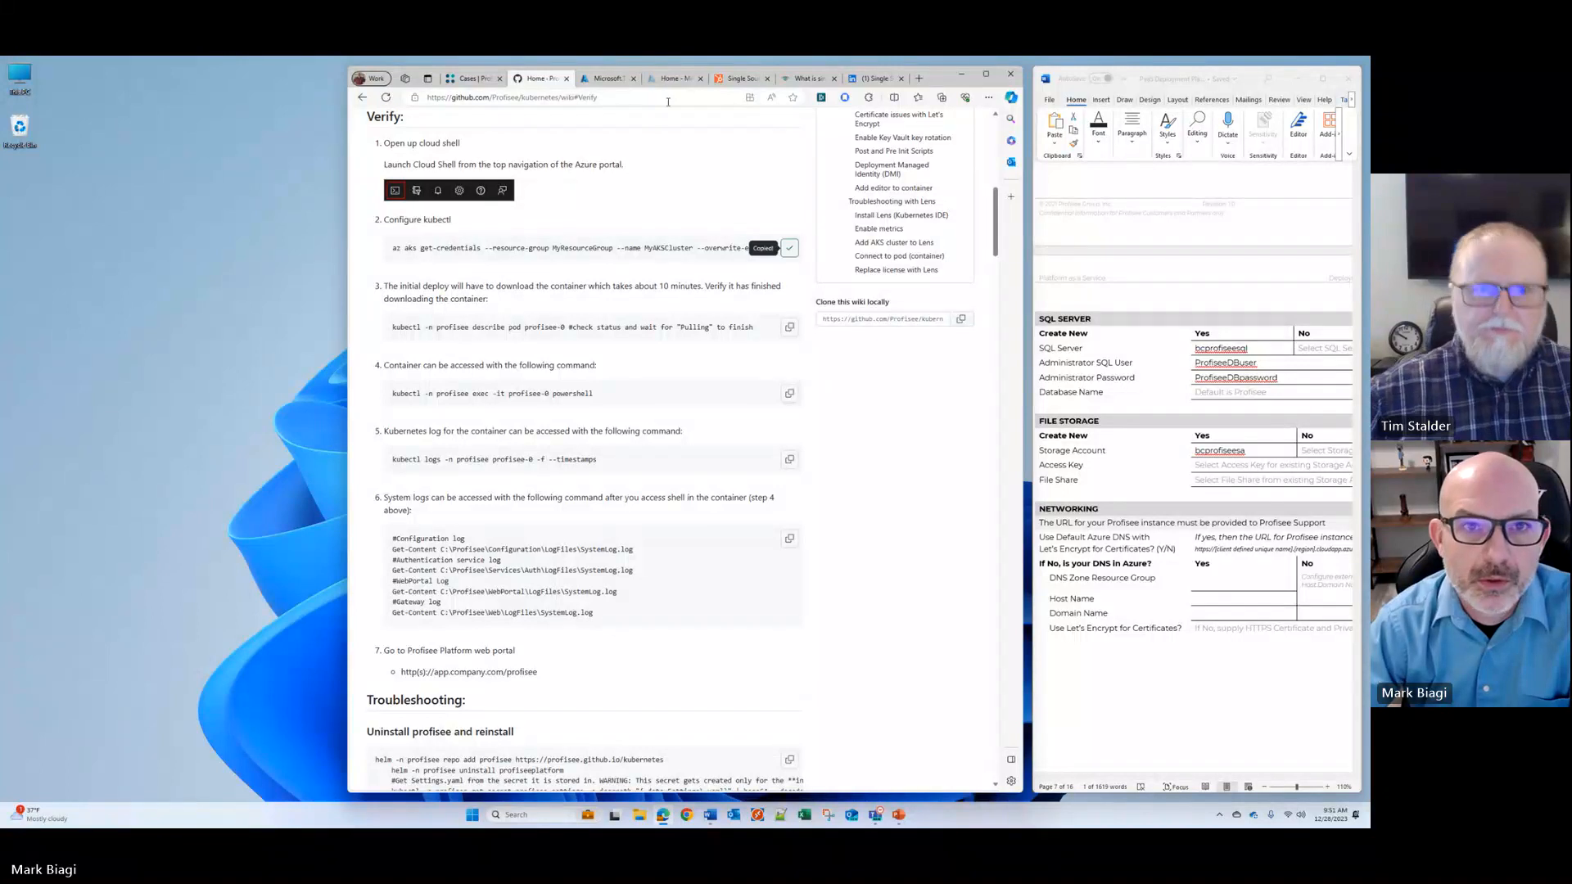
left_click(610, 78)
right_click(441, 736)
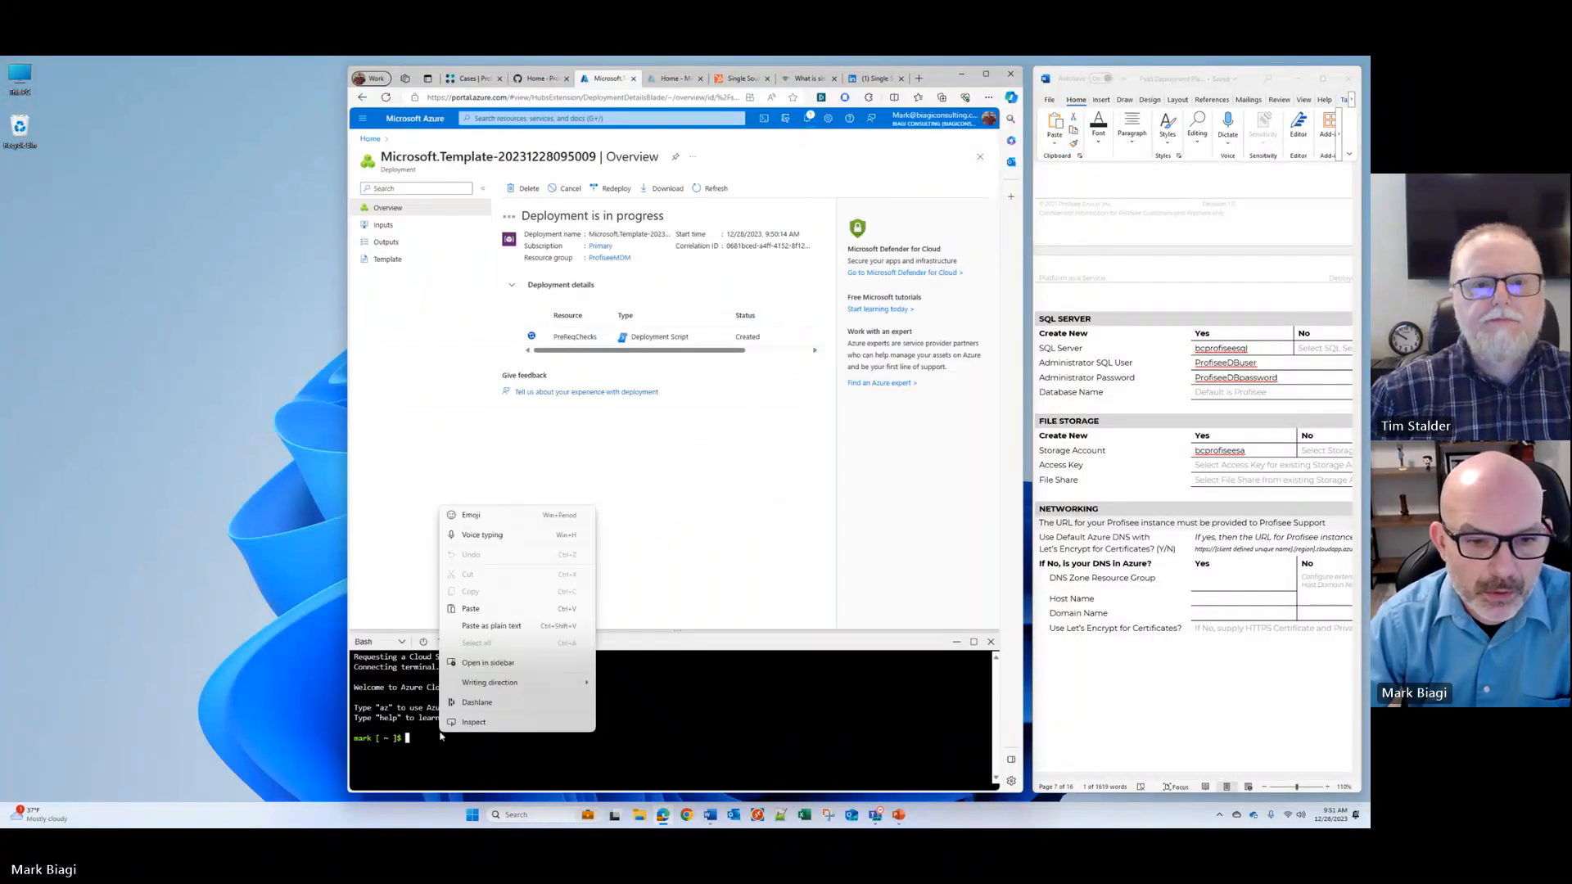
left_click(479, 627)
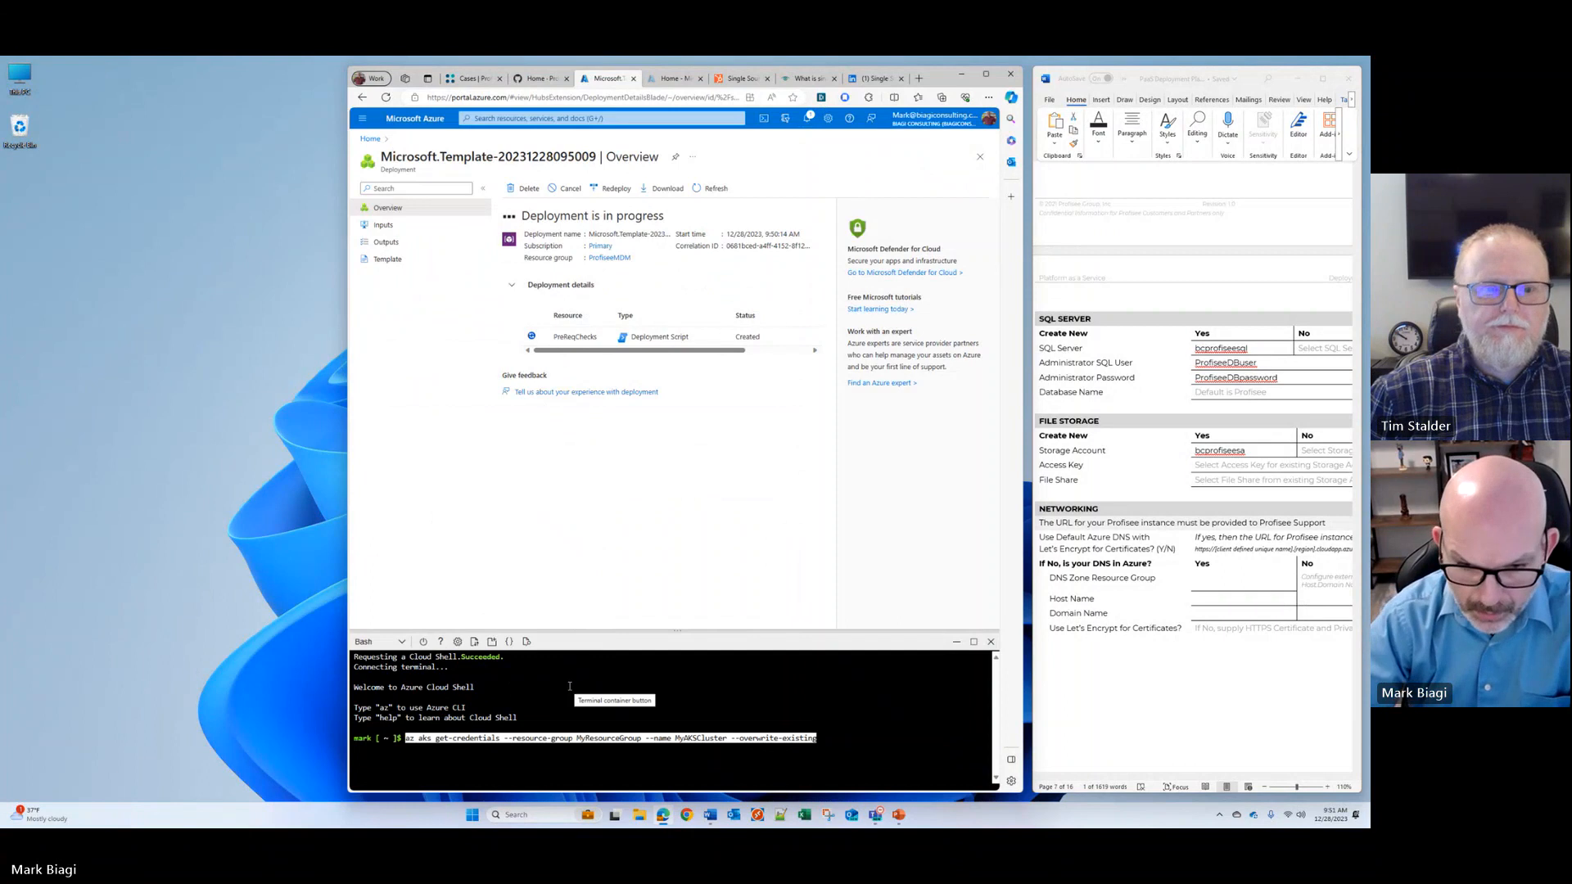
Step: Replace the resource group placeholder in the get-credentials command with ProfiseeMDM from the configuration document
key("Left")
key("Left")
key("Left")
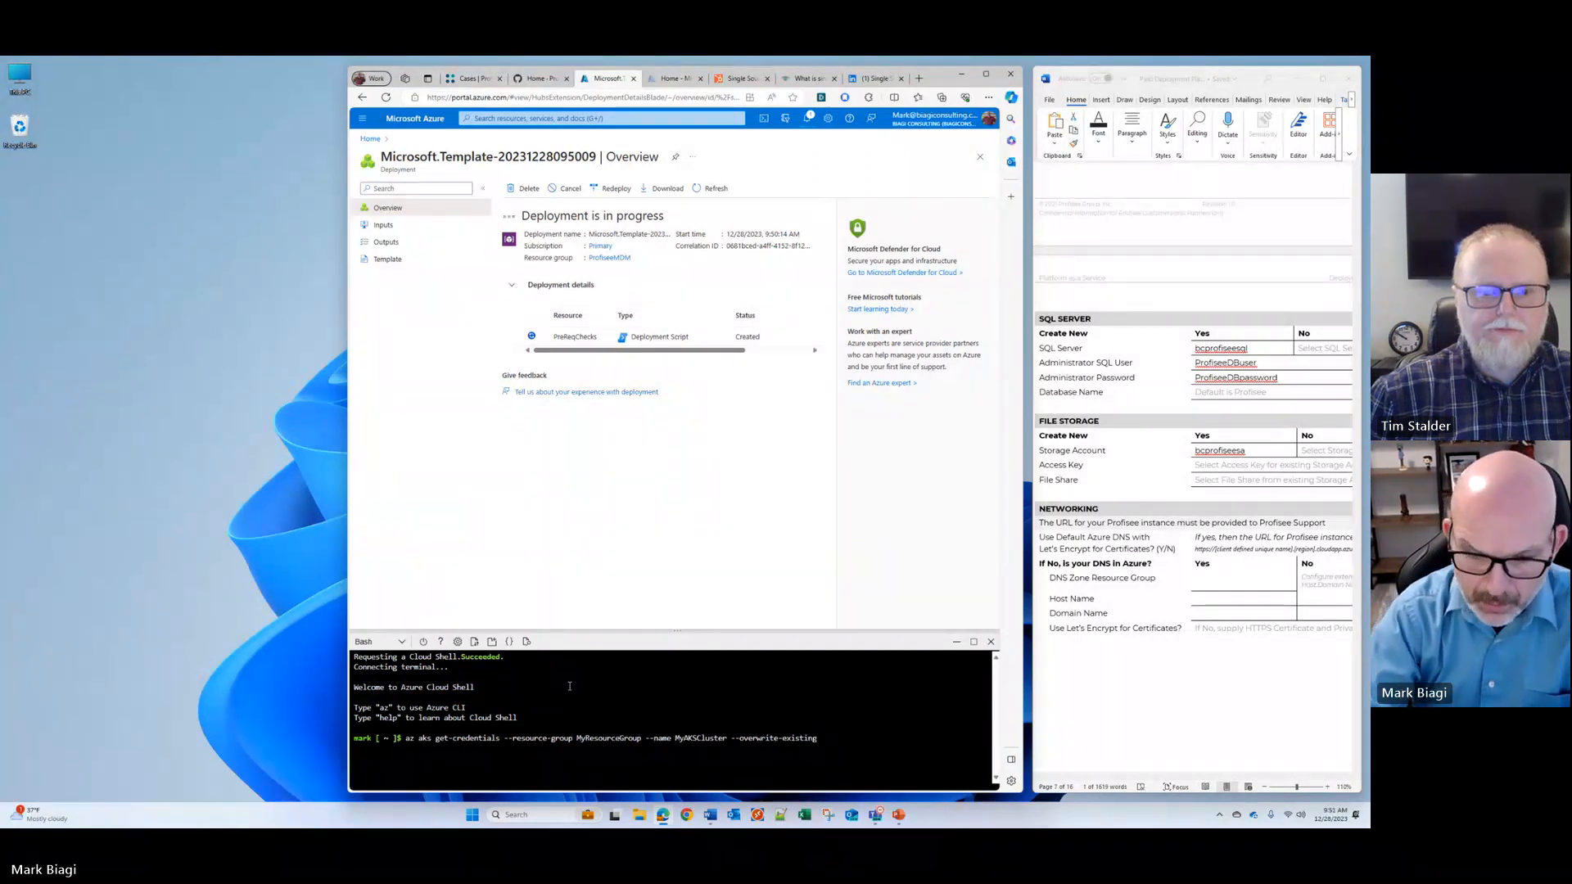
key("BackSpace")
key("BackSpace")
key("BackSpace")
key("BackSpace")
key("BackSpace")
key("BackSpace")
key("BackSpace")
key("BackSpace")
key("BackSpace")
key("BackSpace")
key("BackSpace")
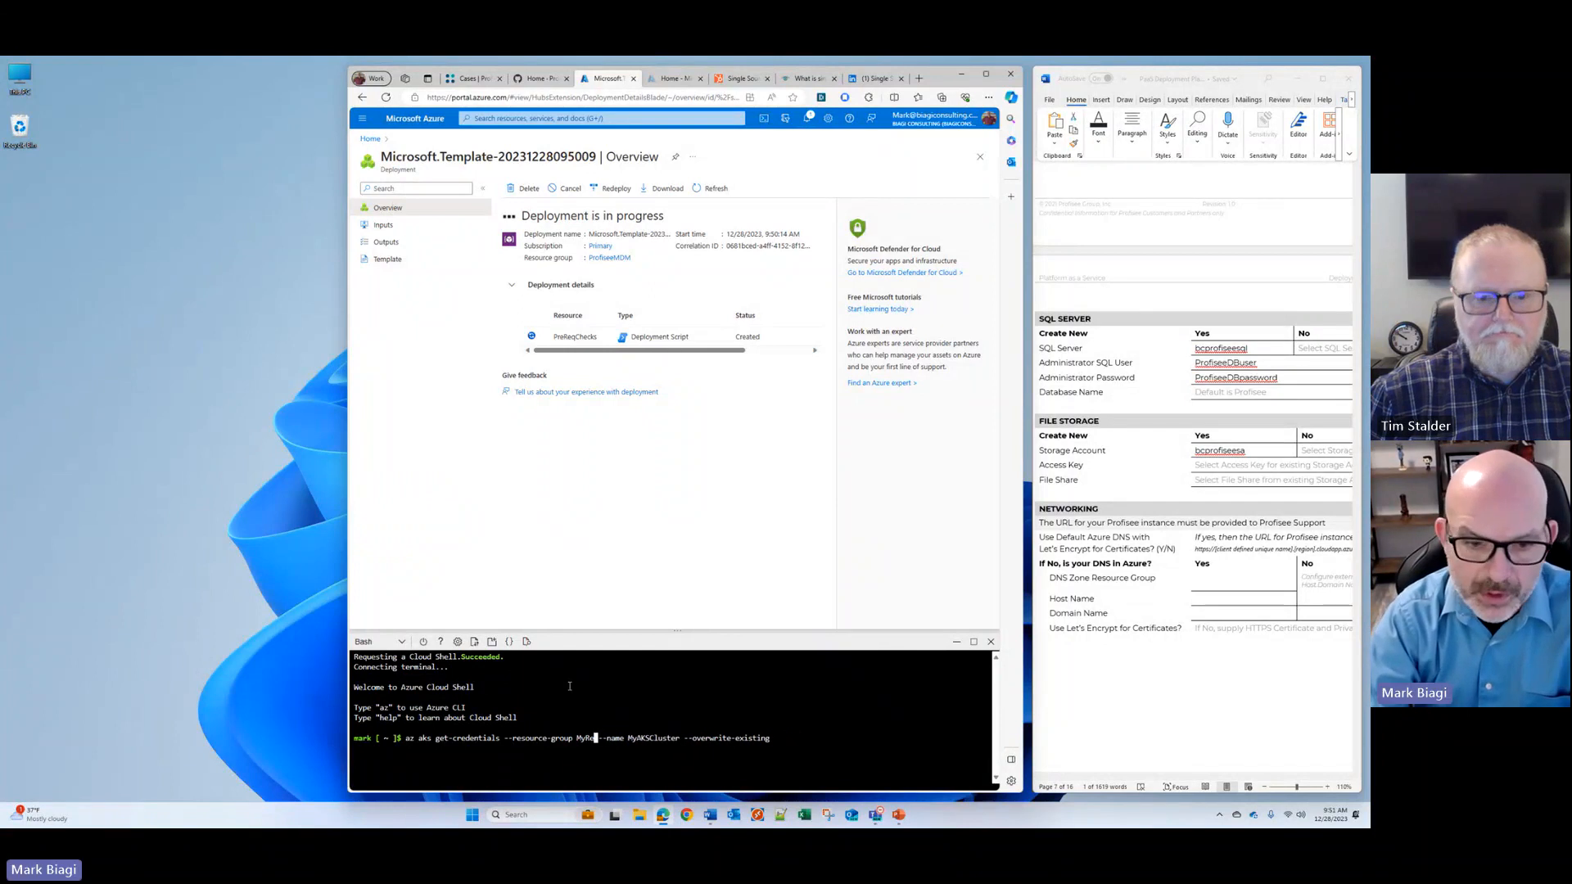
key("BackSpace")
key("BackSpace")
key("BackSpace")
key("BackSpace")
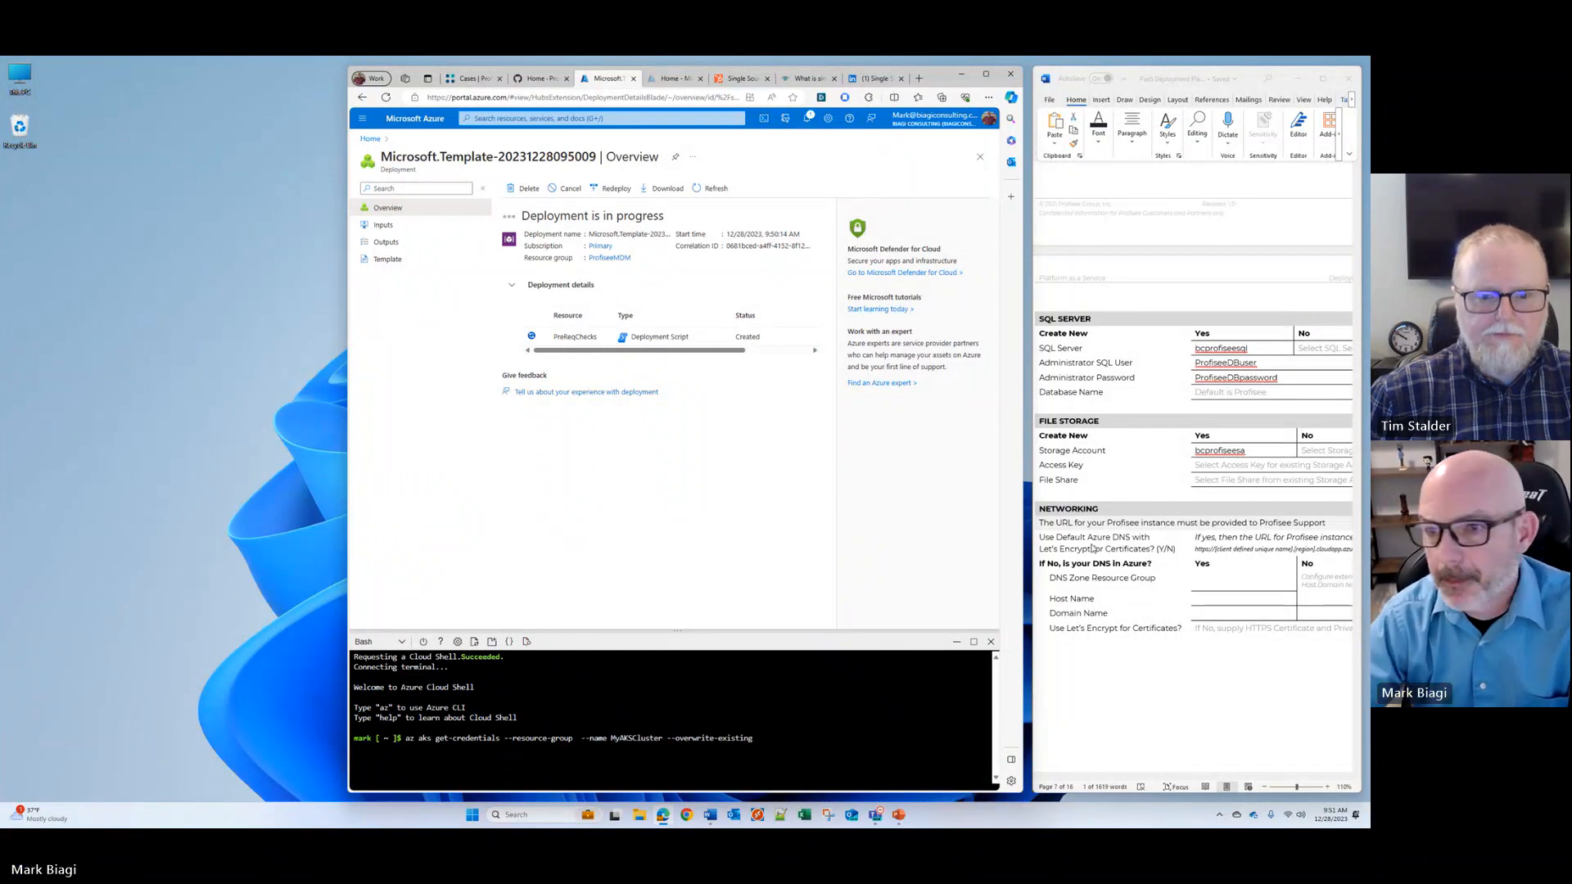
scroll(1190, 448, "up", 10)
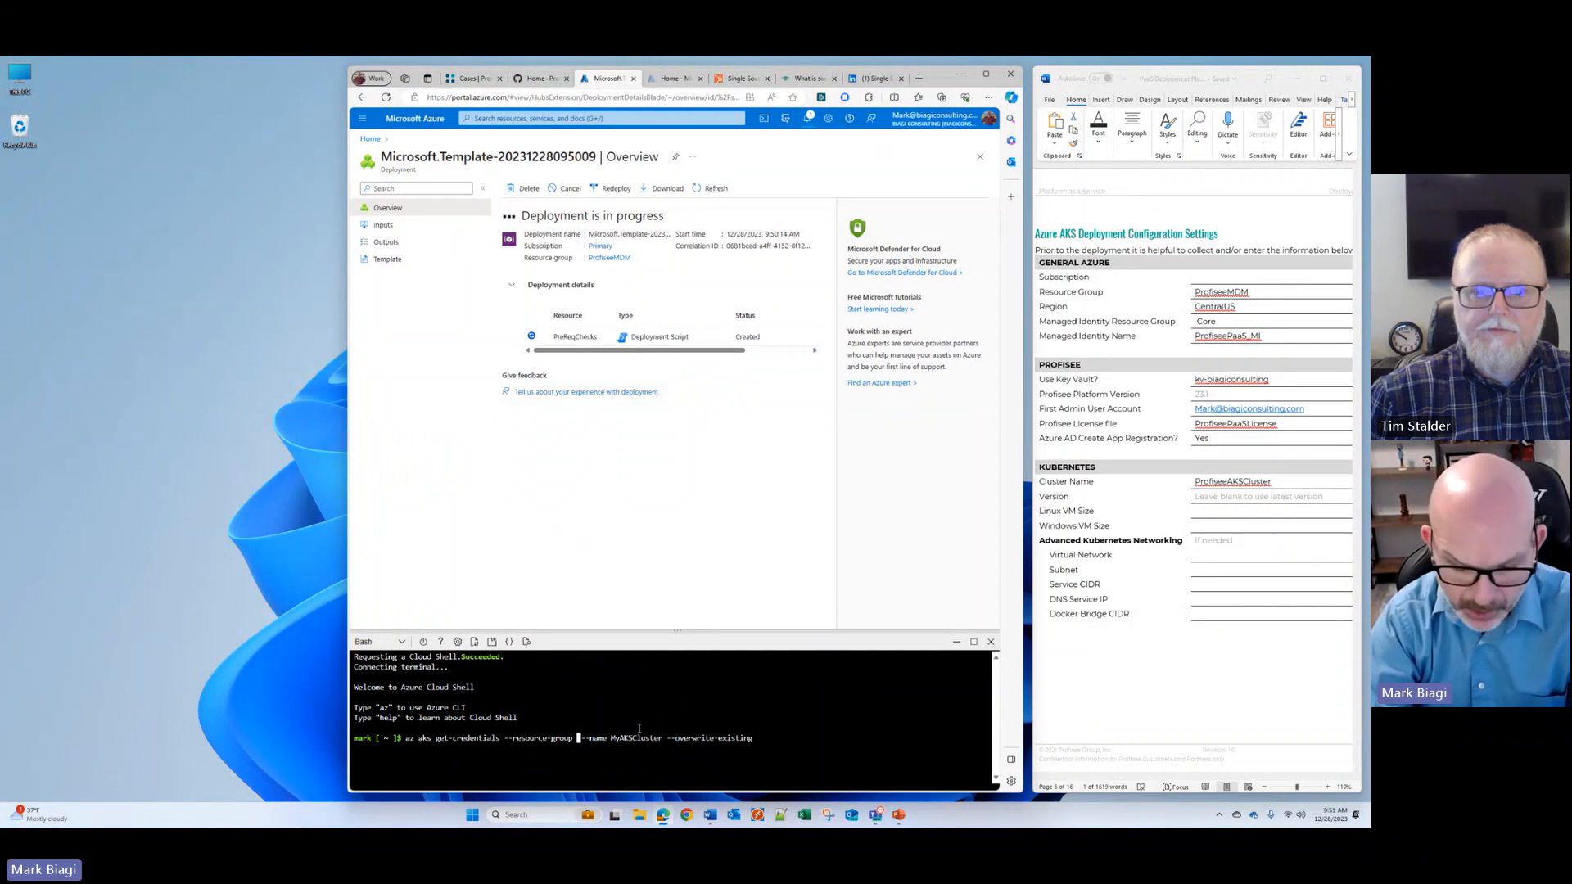
type("ProfiseeMDM")
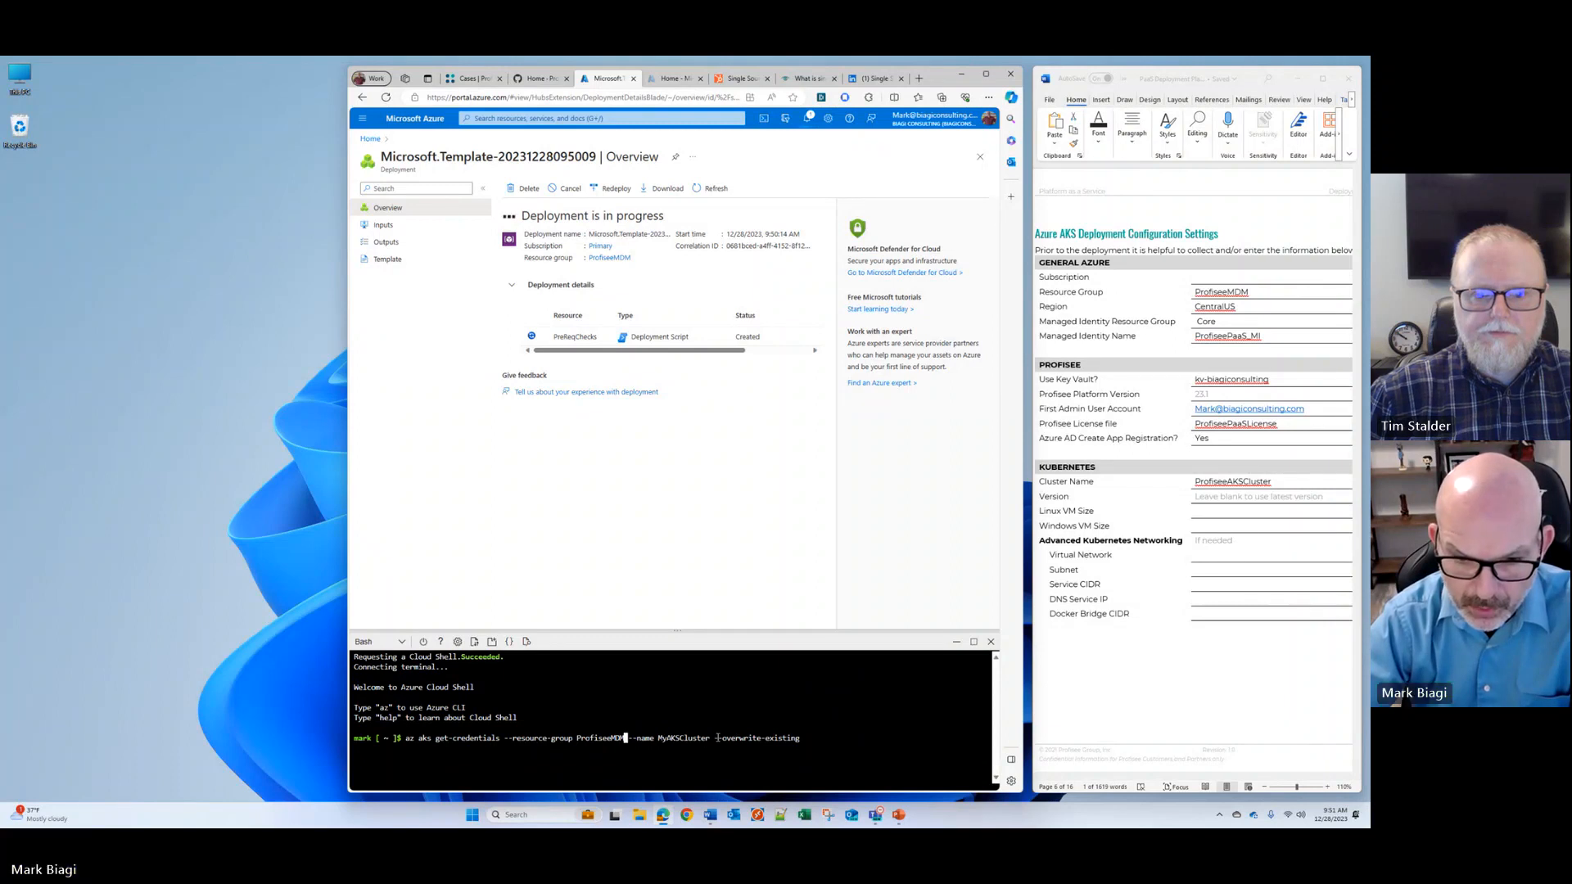
Step: Replace the cluster name placeholder with ProfiseeAKSCluster and run the get-credentials command
key("Right")
key("Right")
key("Right")
key("Right")
key("Right")
key("Right")
key("Right")
key("Right")
key("Right")
key("Right")
key("Right")
key("Right")
key("Right")
key("Right")
key("Right")
key("Right")
key("Right")
key("Right")
key("Right")
key("Right")
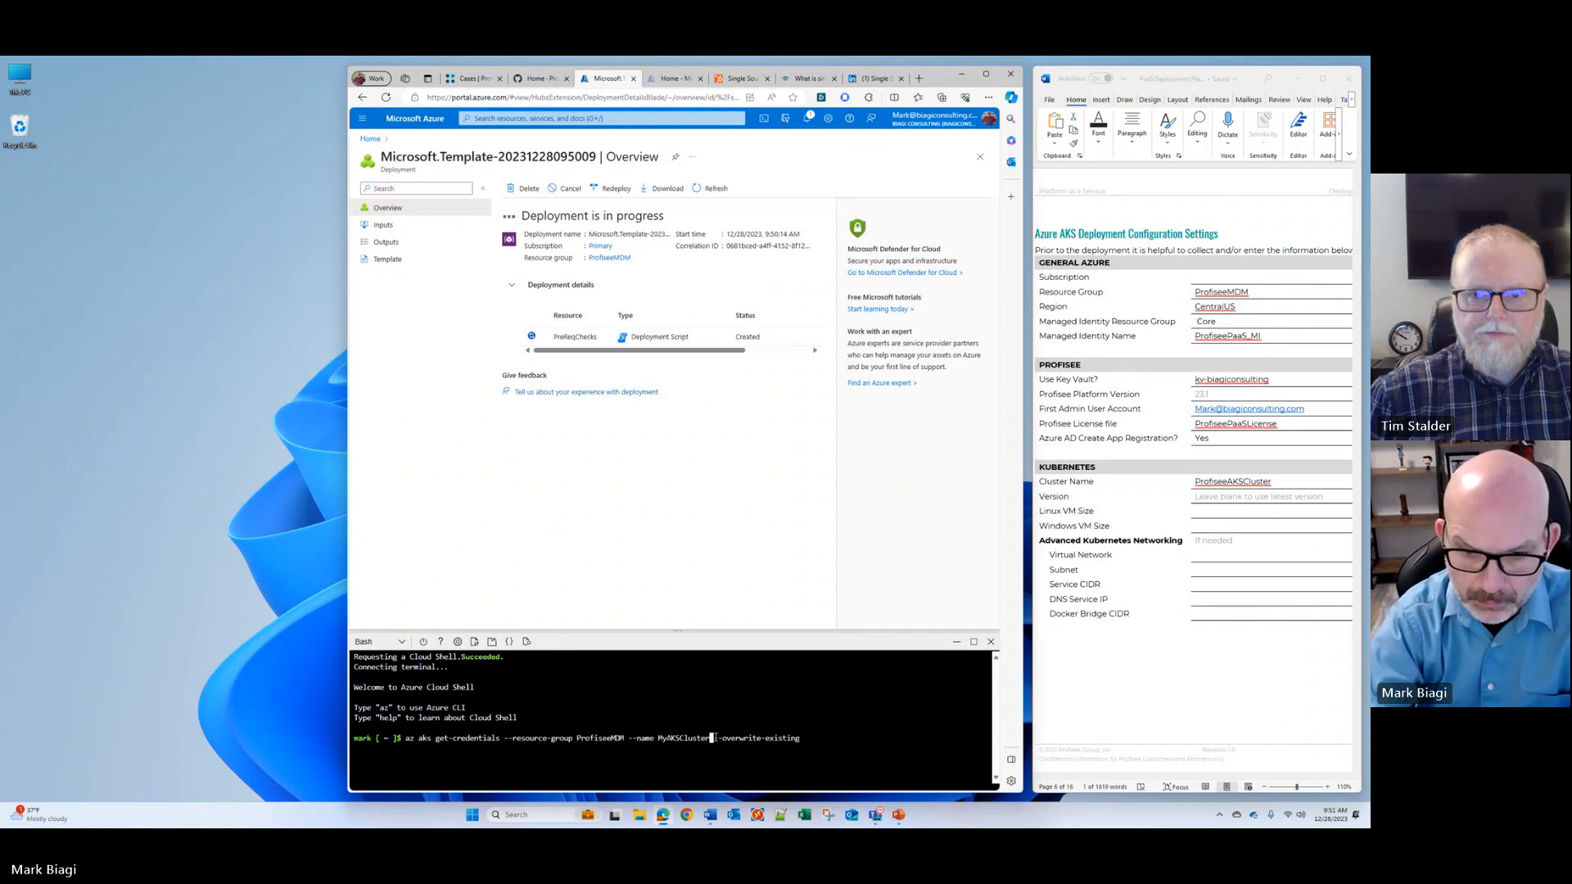
key("BackSpace")
key("BackSpace")
key("BackSpace")
key("BackSpace")
key("BackSpace")
key("BackSpace")
key("BackSpace")
key("BackSpace")
key("BackSpace")
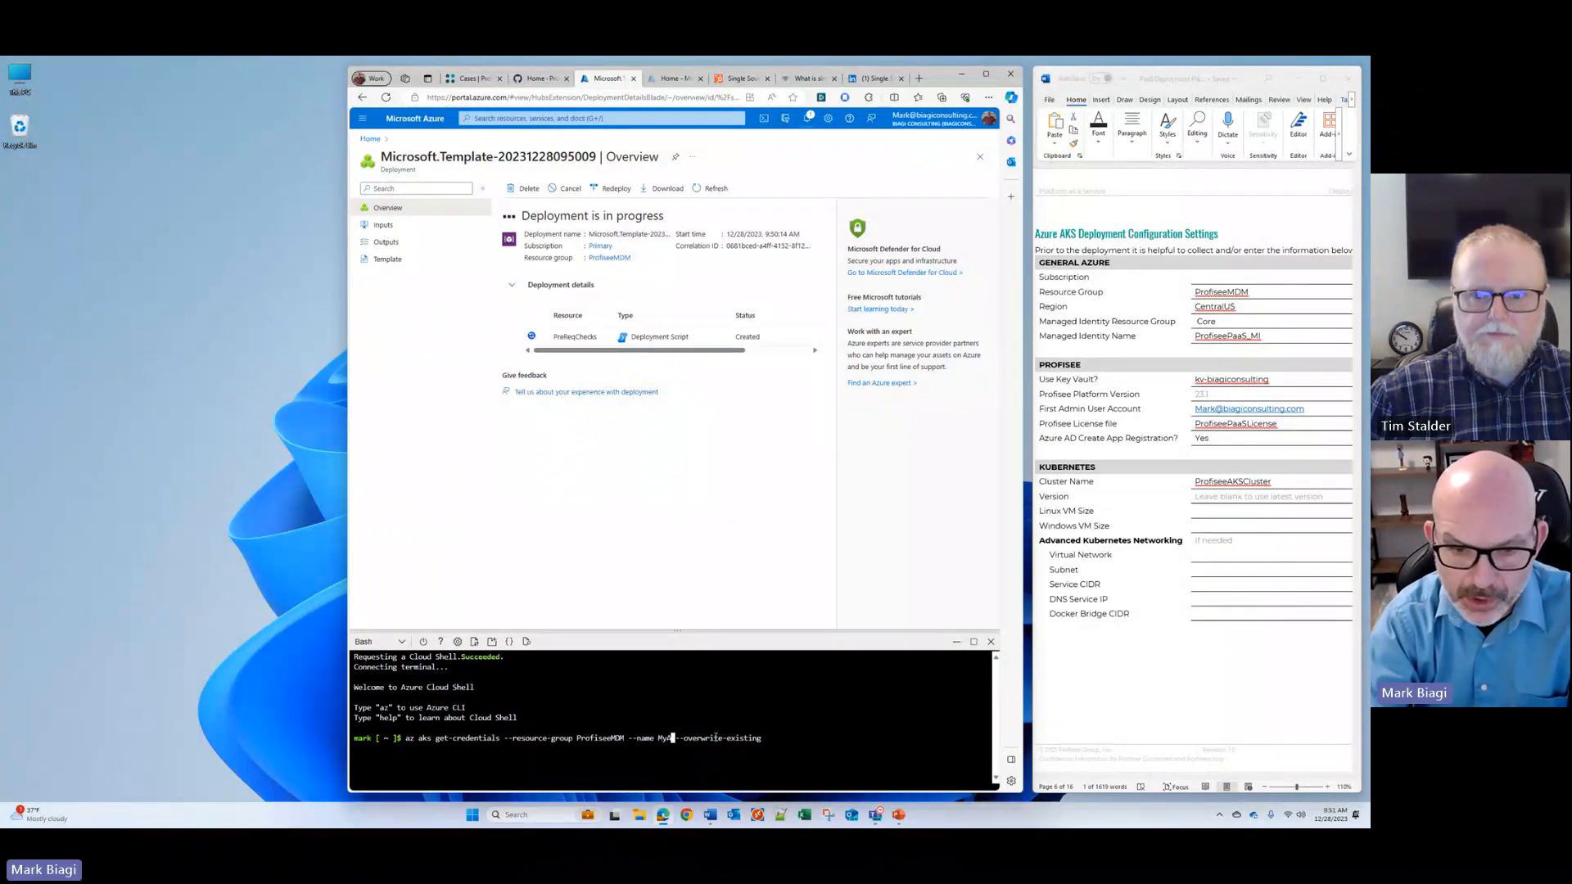
key("BackSpace")
key("BackSpace")
key("BackSpace")
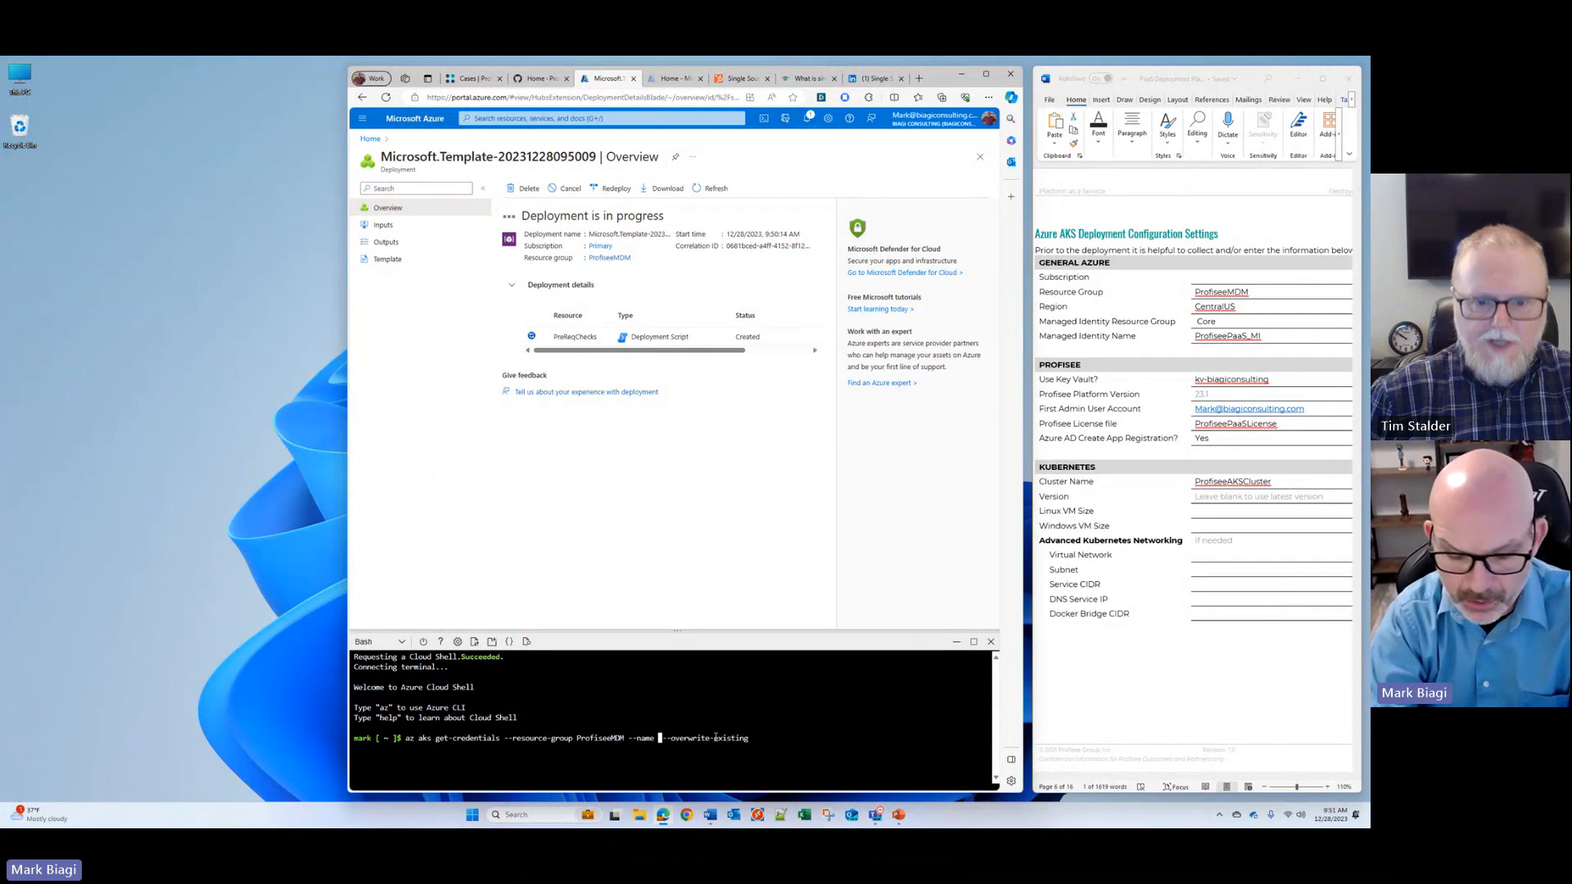
type("Profisee")
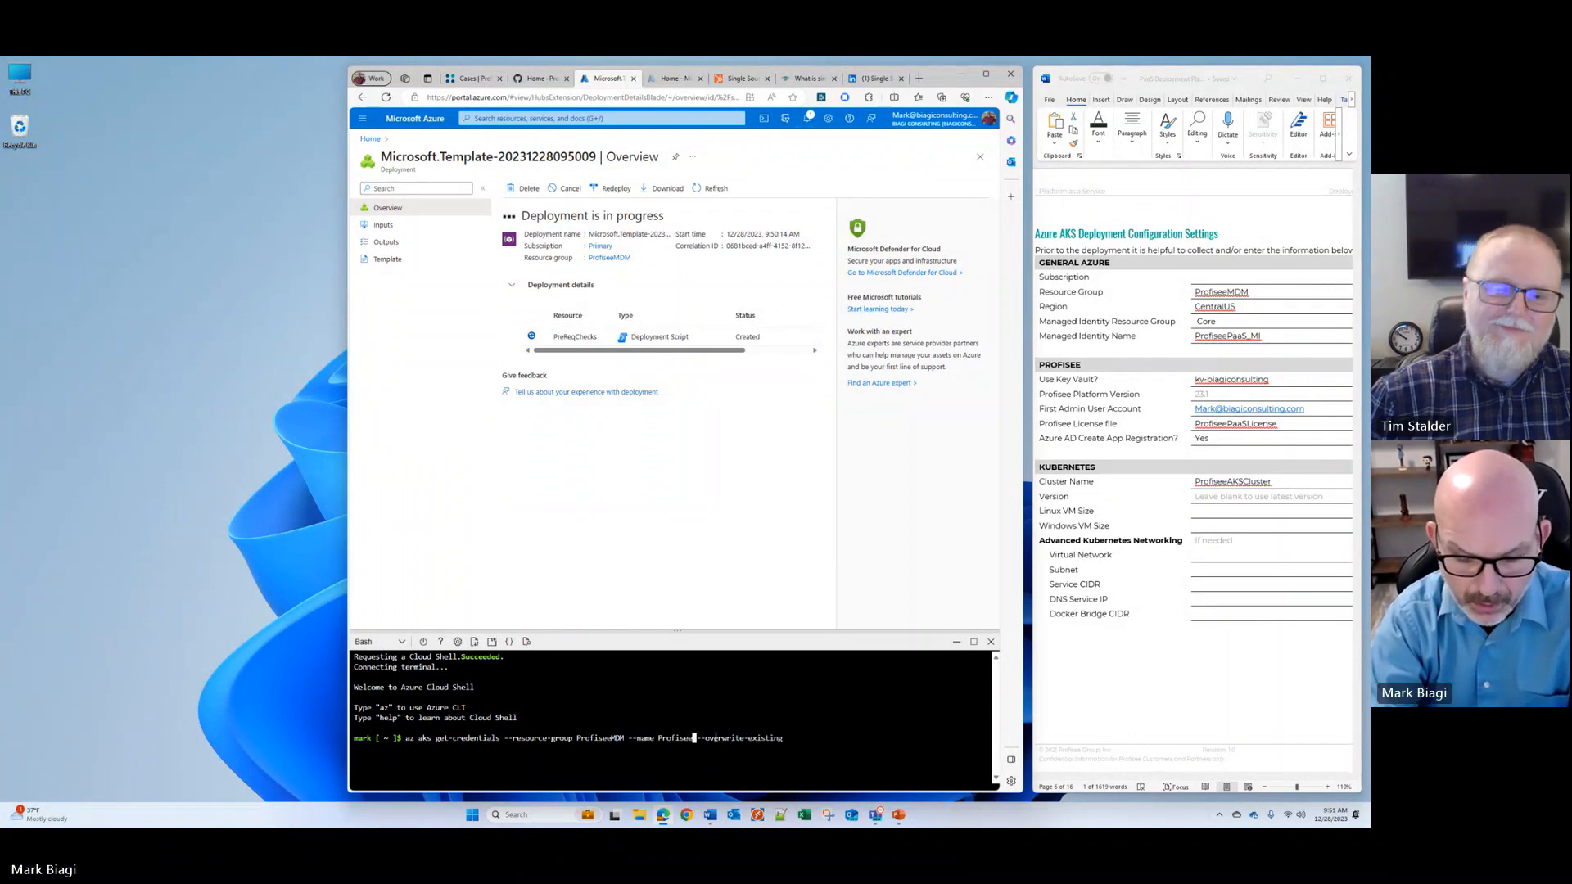
type("AKSCluster")
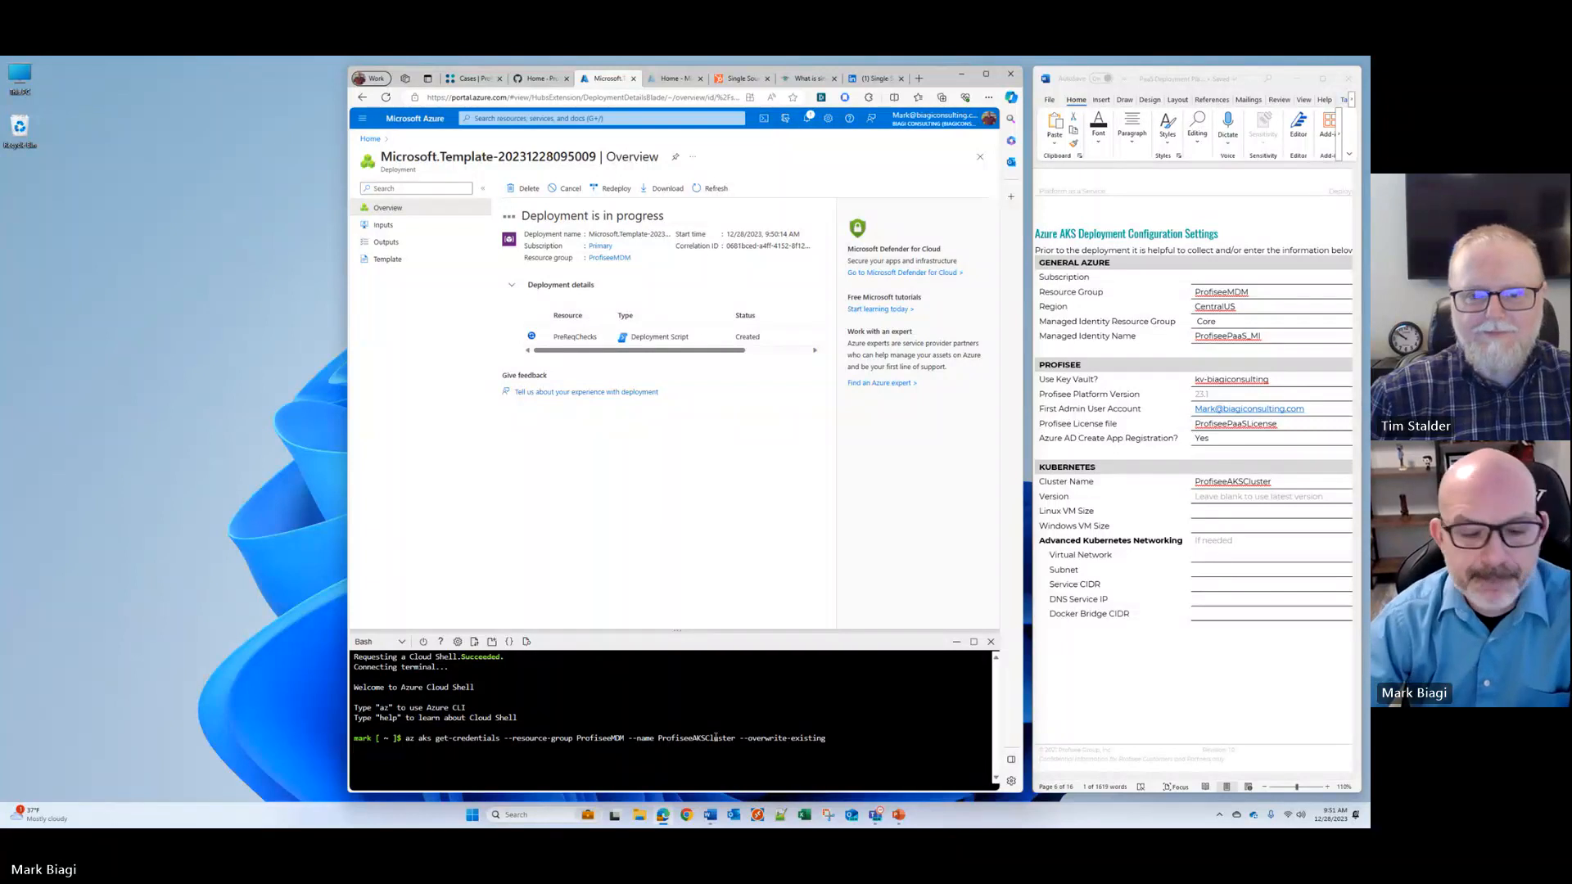
key("Return")
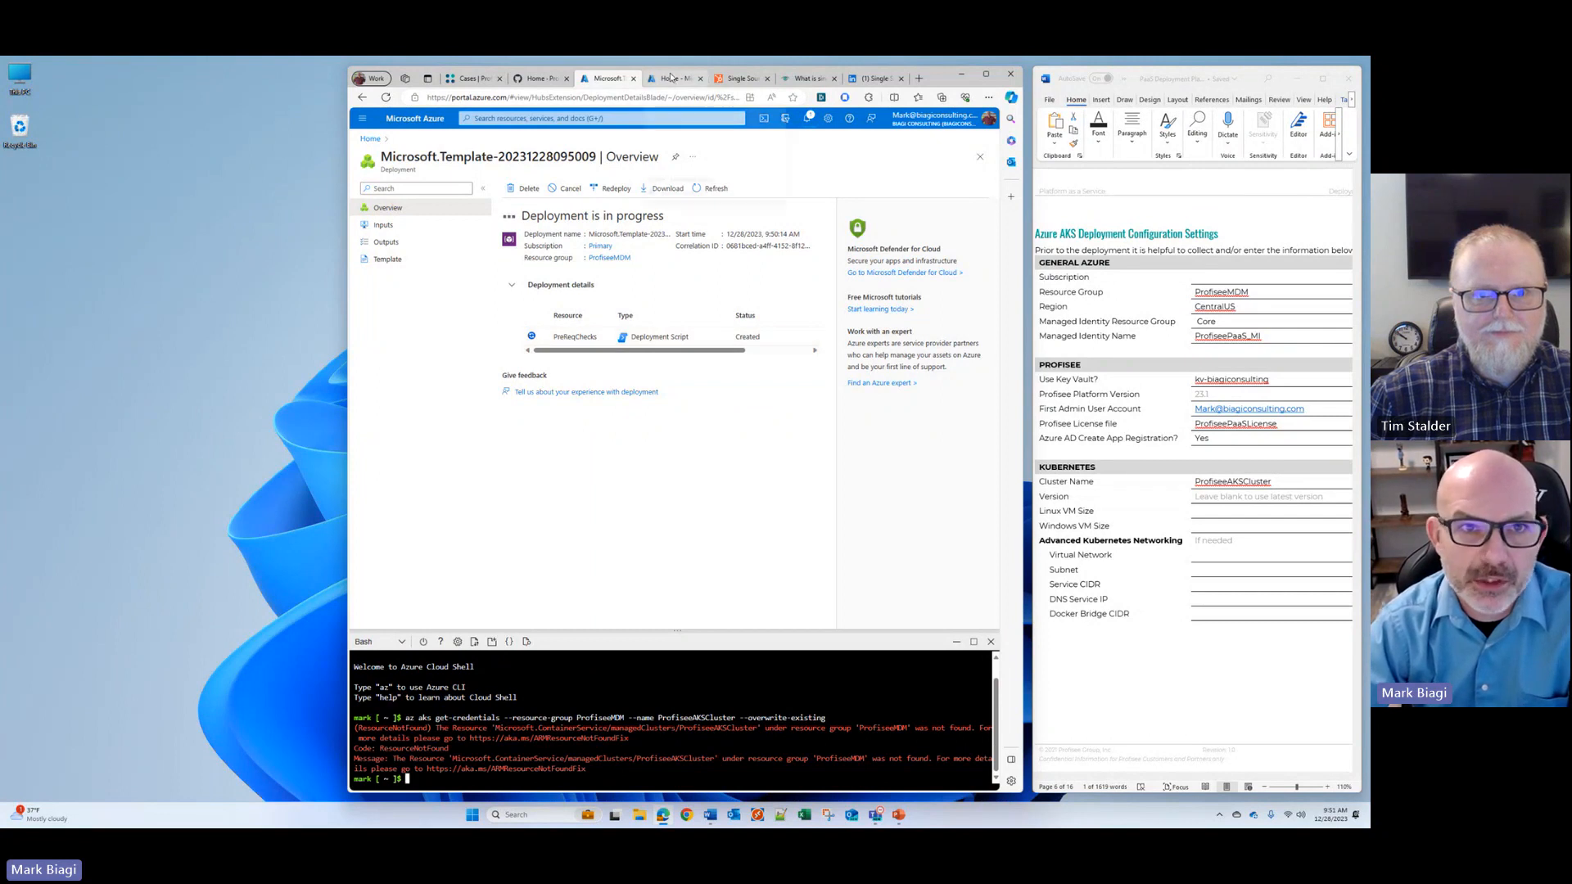
Step: Check the verification instructions and the Azure portal home page, and return to the deployment's progress overview
left_click(533, 80)
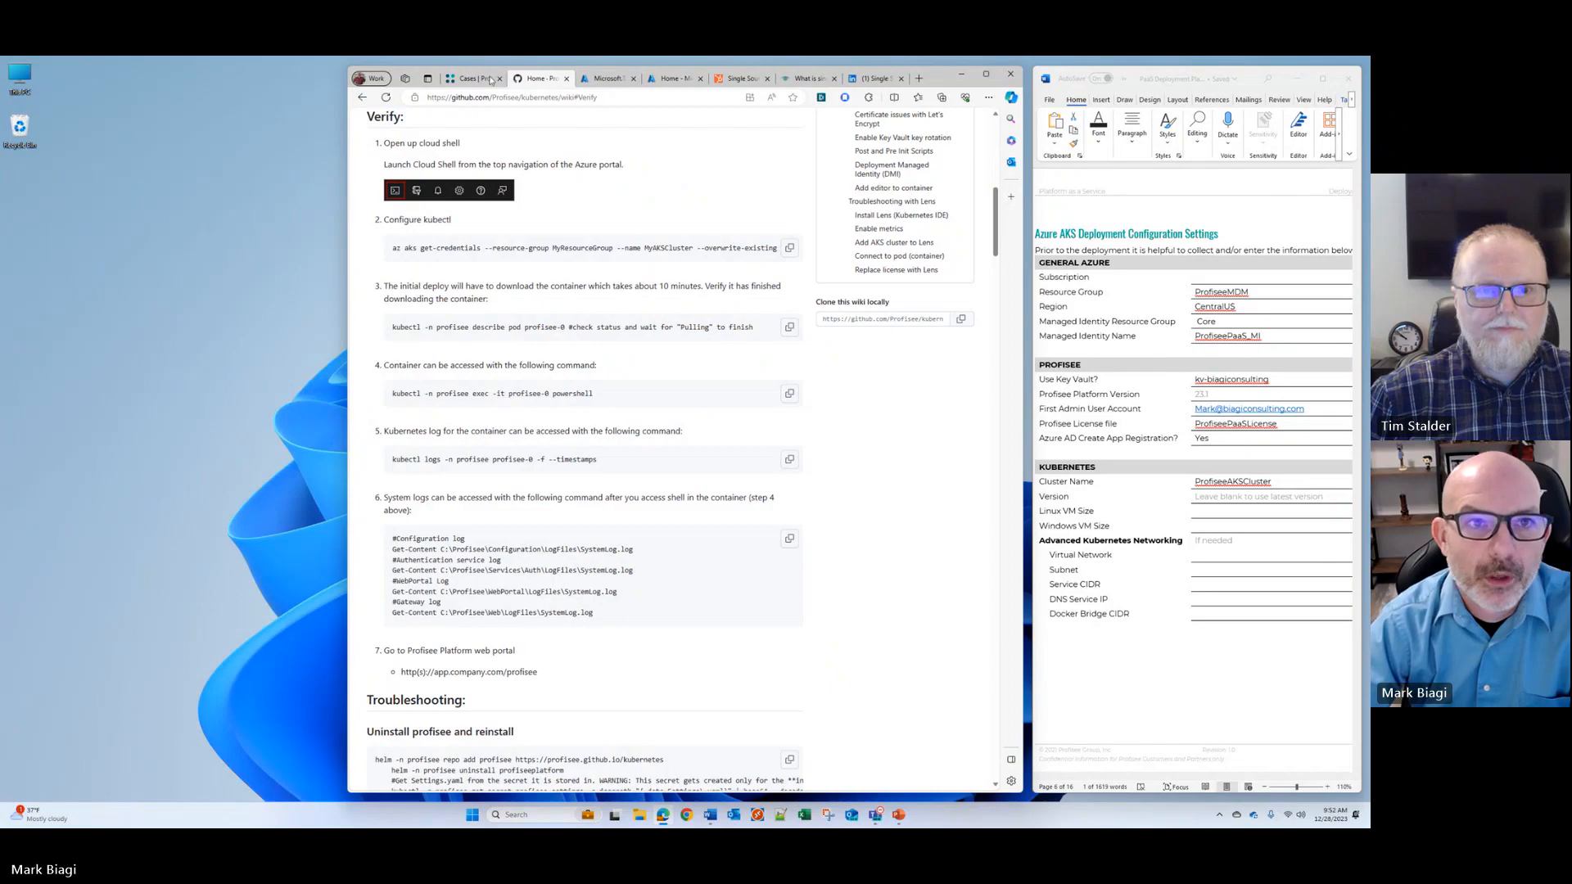
left_click(606, 79)
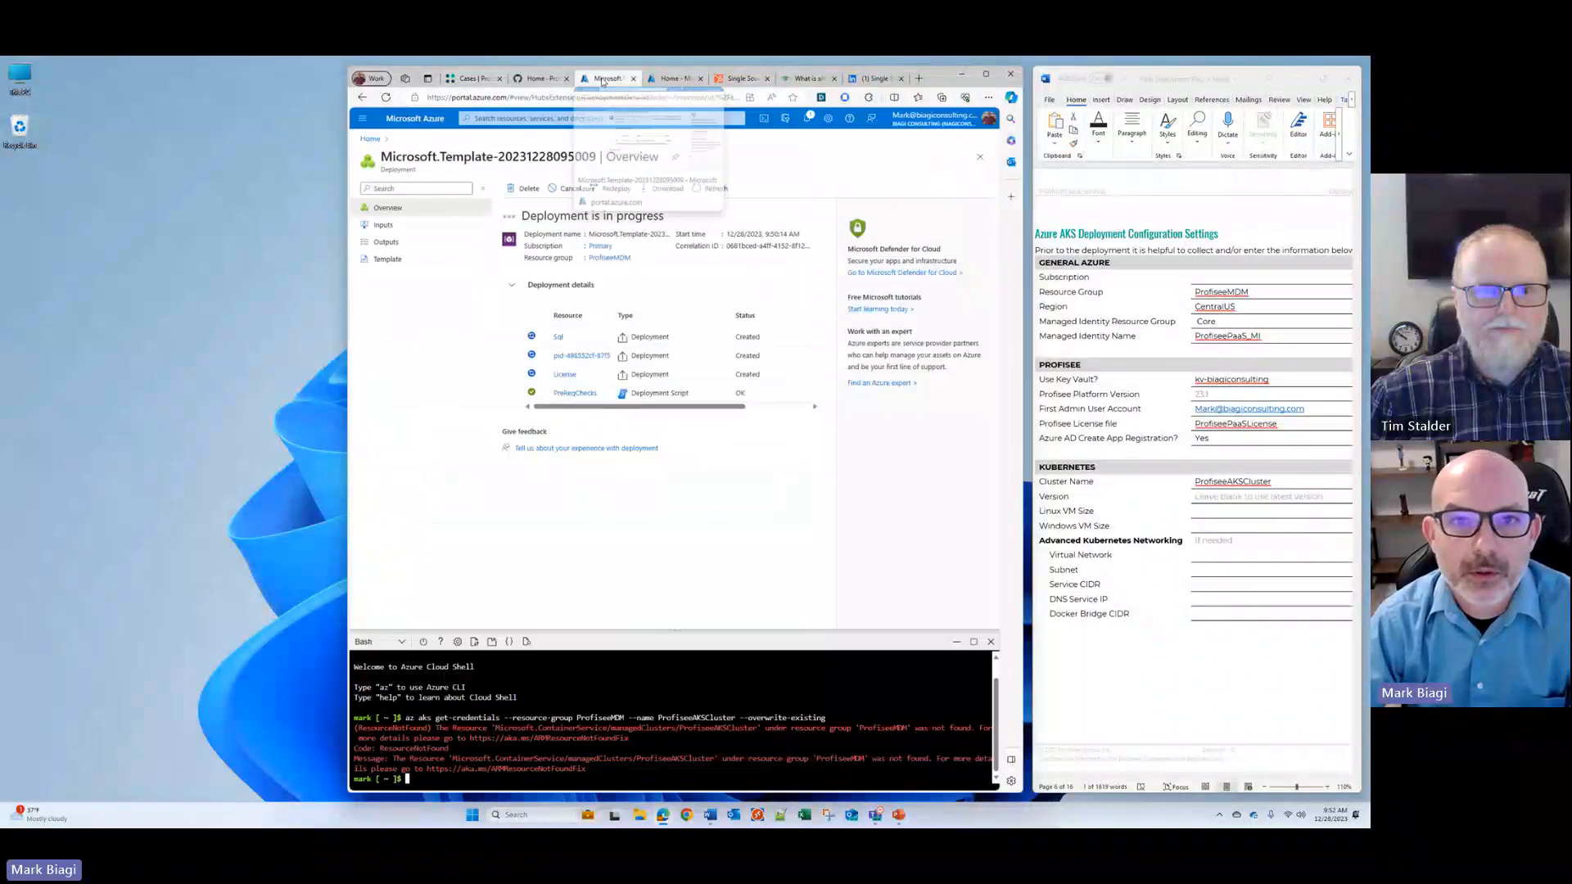
left_click(687, 82)
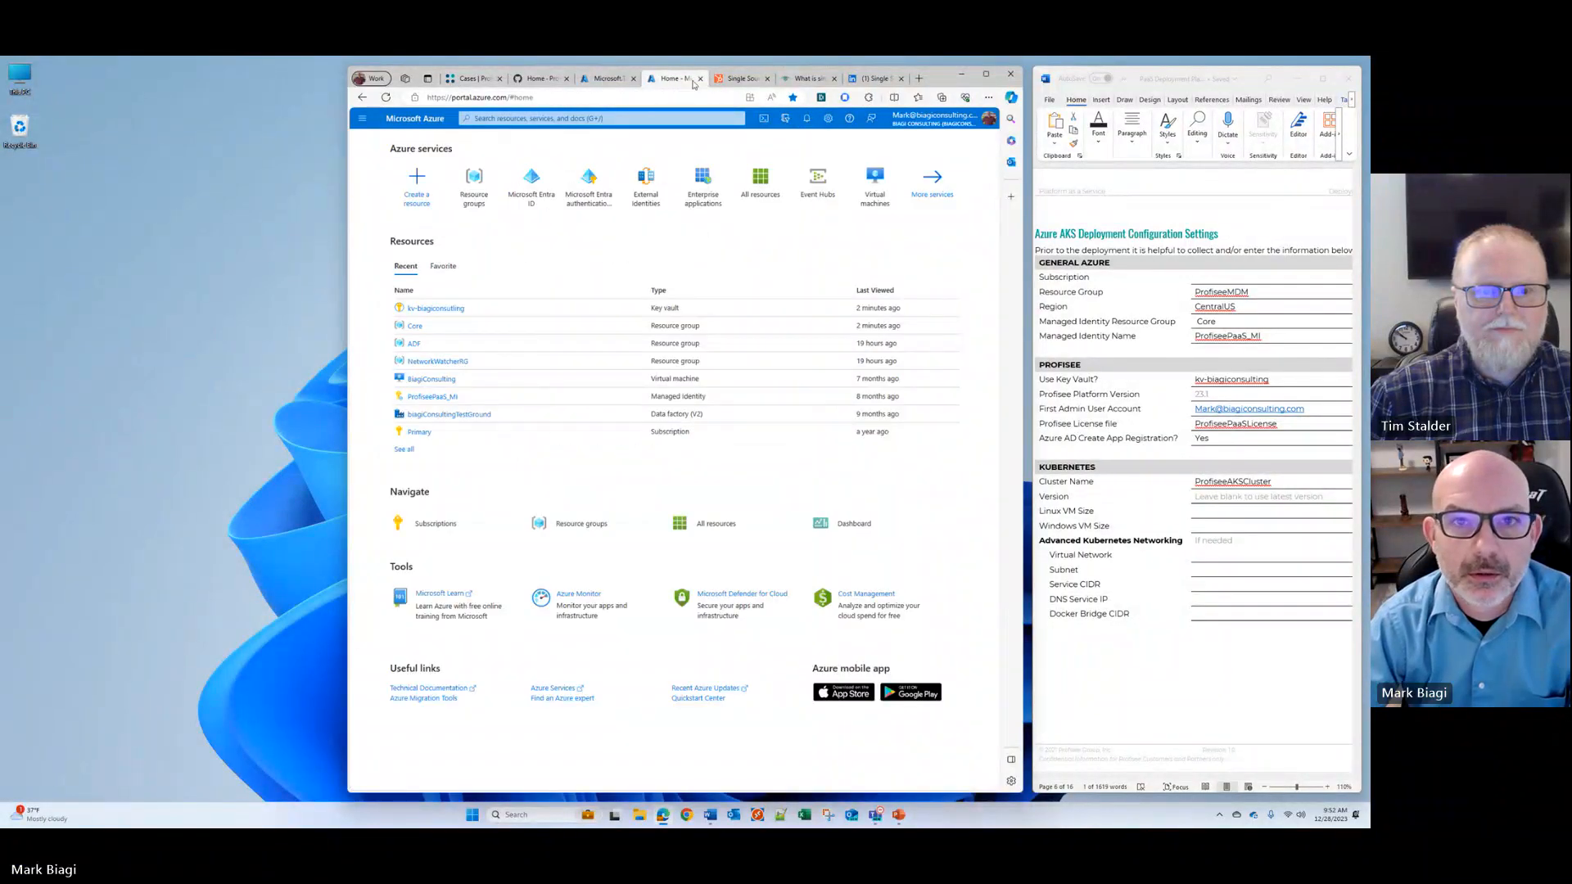
left_click(608, 78)
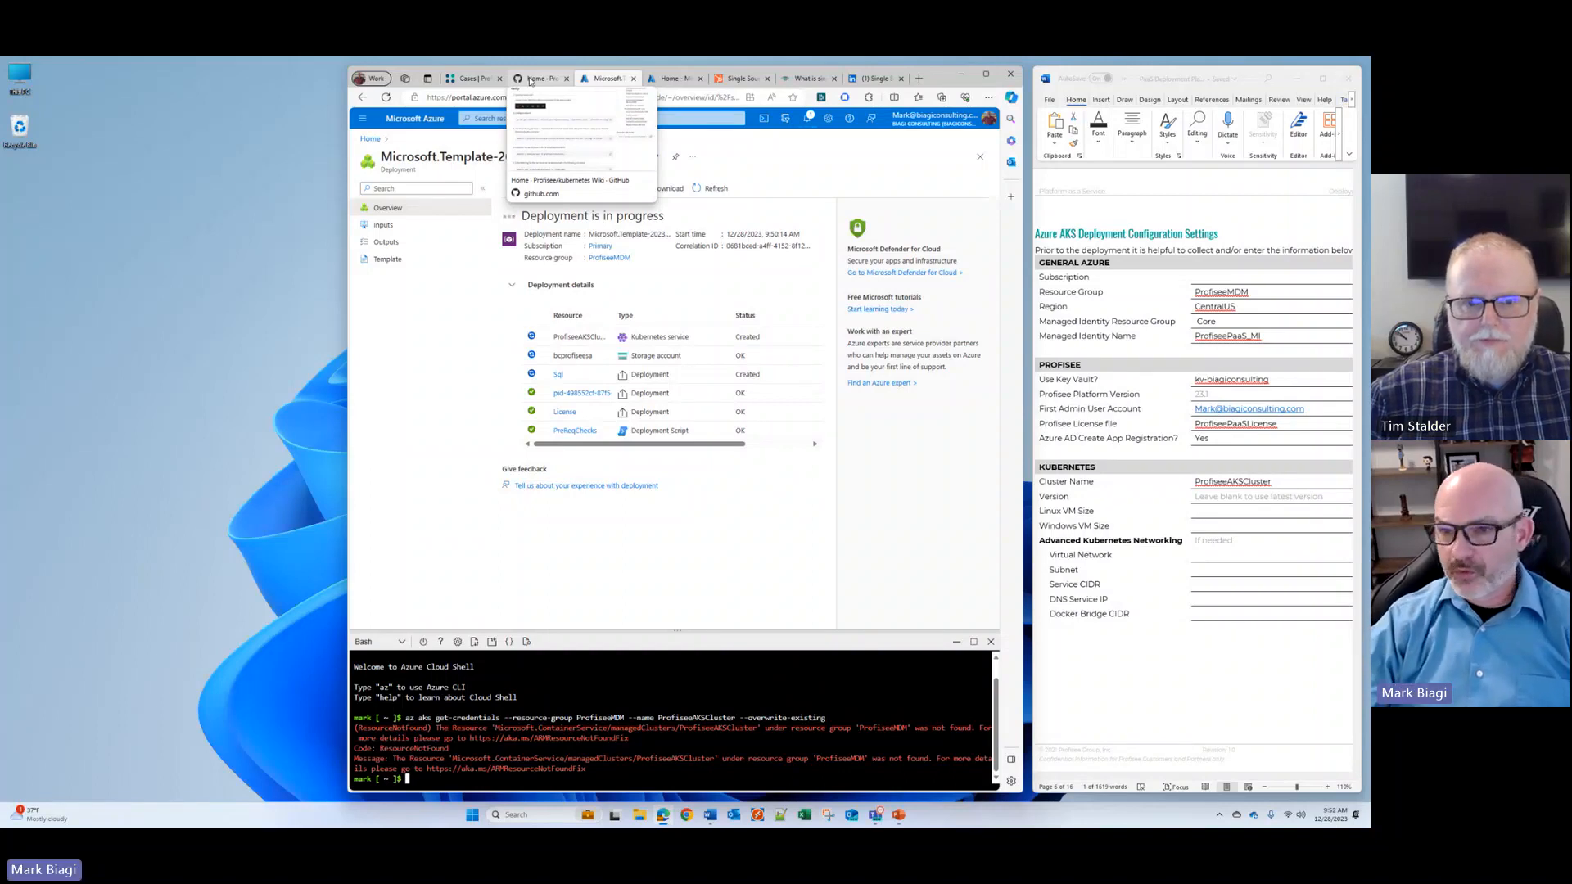
Step: Switch to the deployment planning document in Word, maximize it and examine the Profisee Platform Components diagram enlarged
scroll(1116, 445, "up", 4)
scroll(1117, 444, "up", 8)
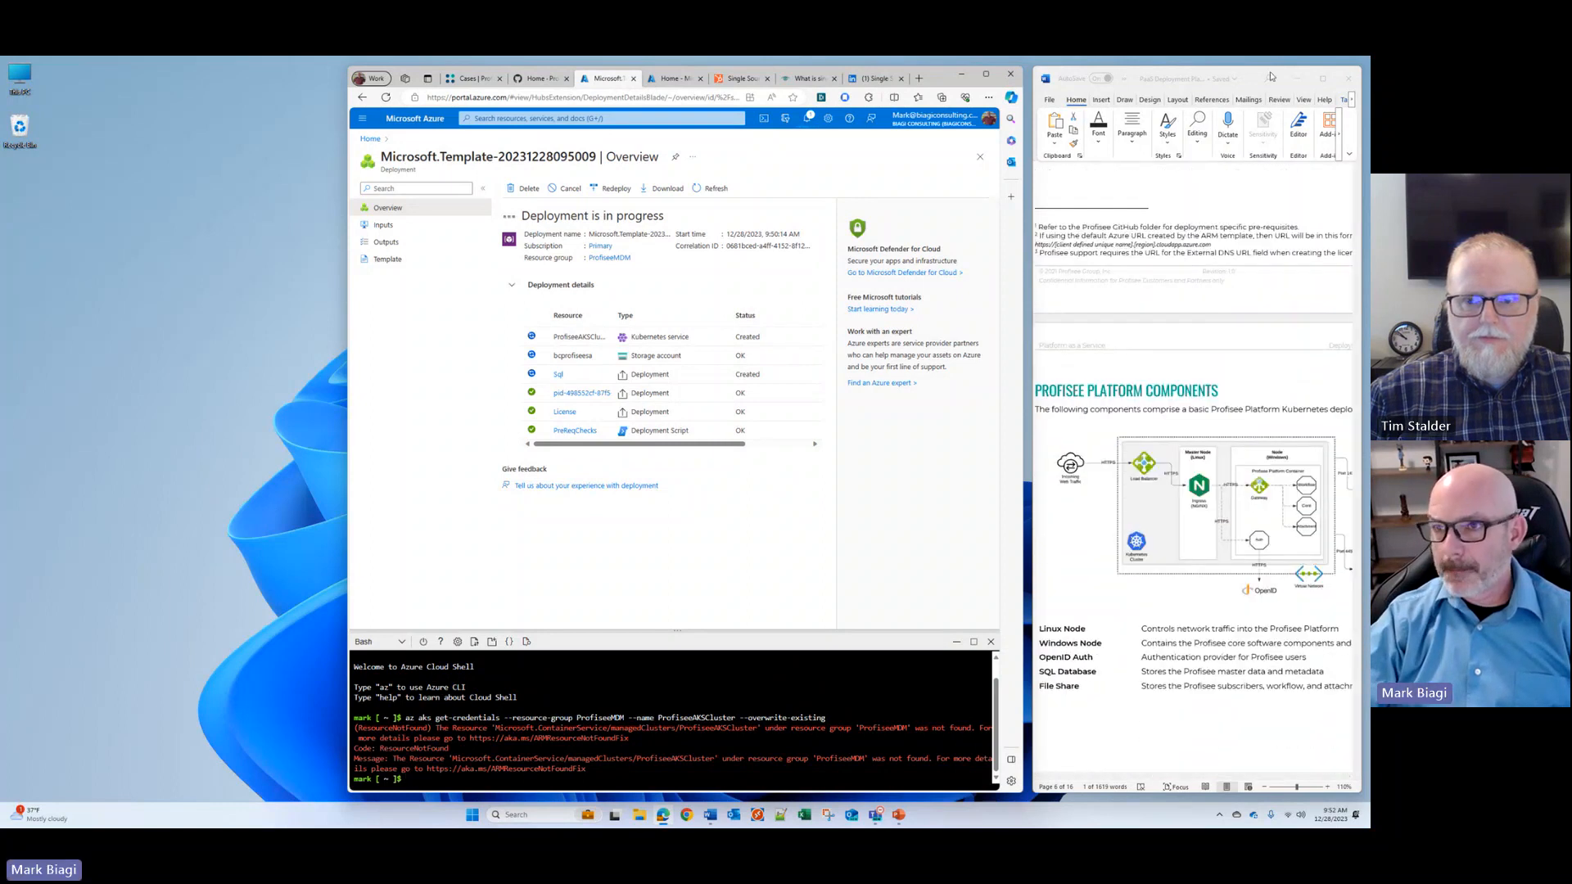
left_click(1322, 79)
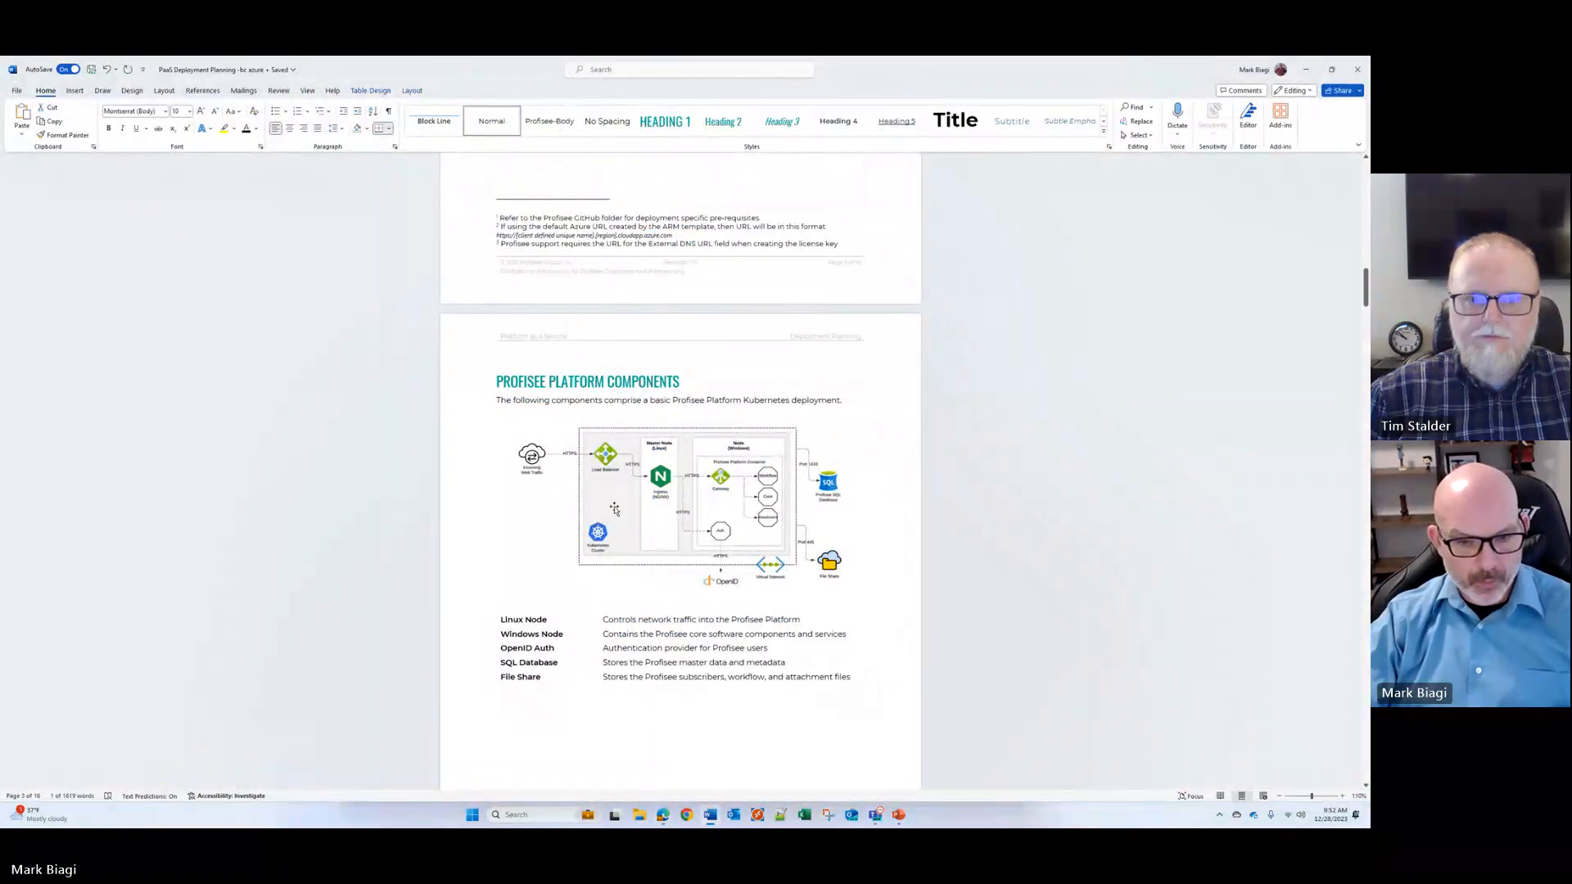
scroll(617, 513, "up", 13, "ctrl")
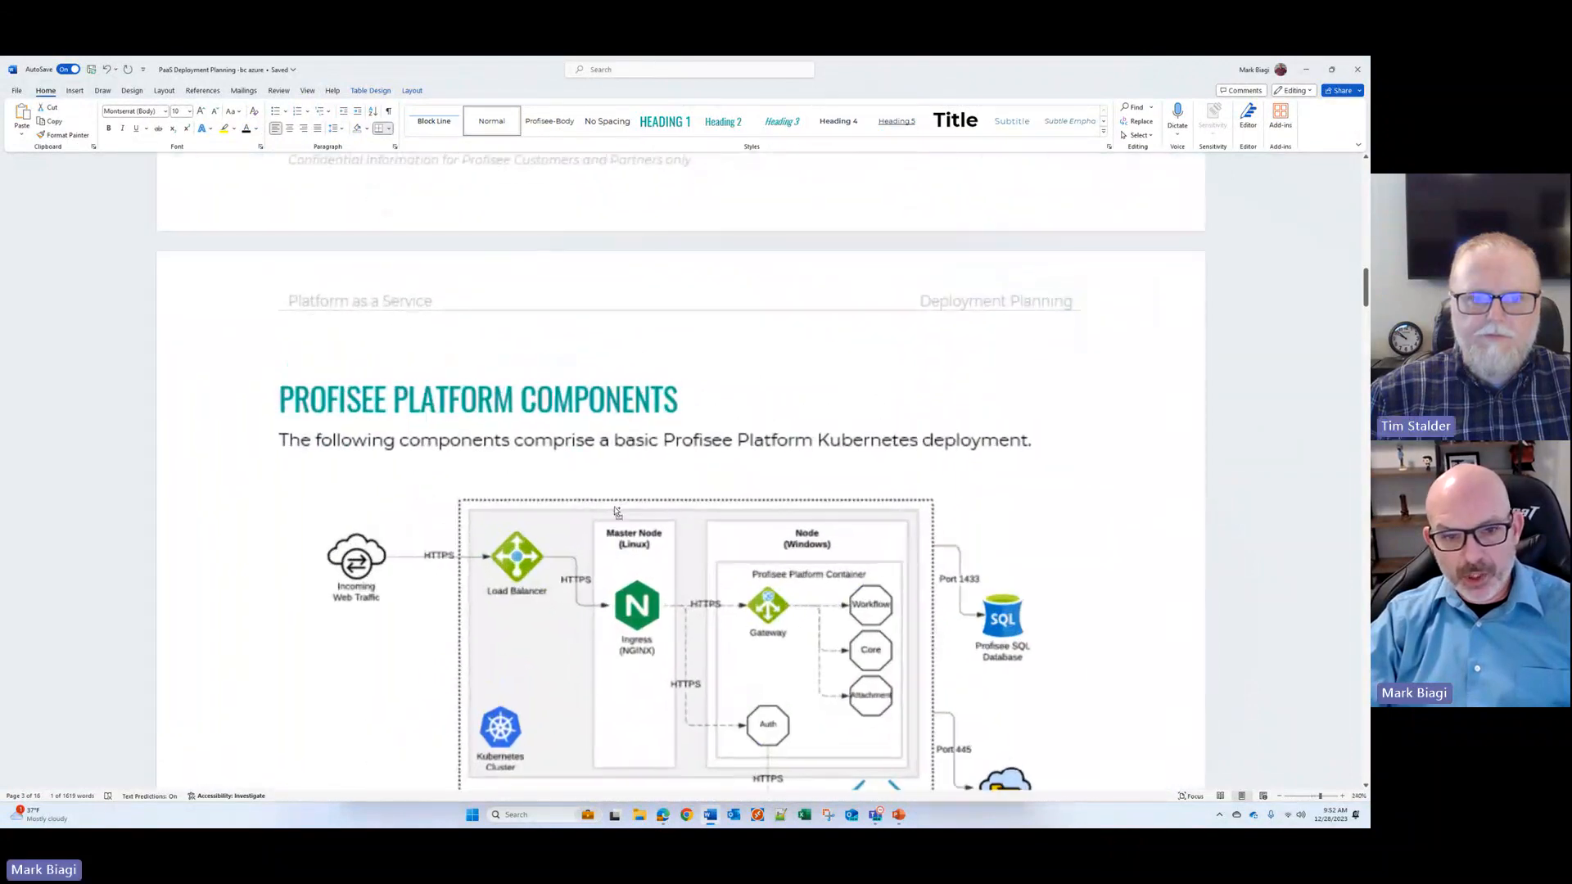
scroll(614, 510, "down", 3)
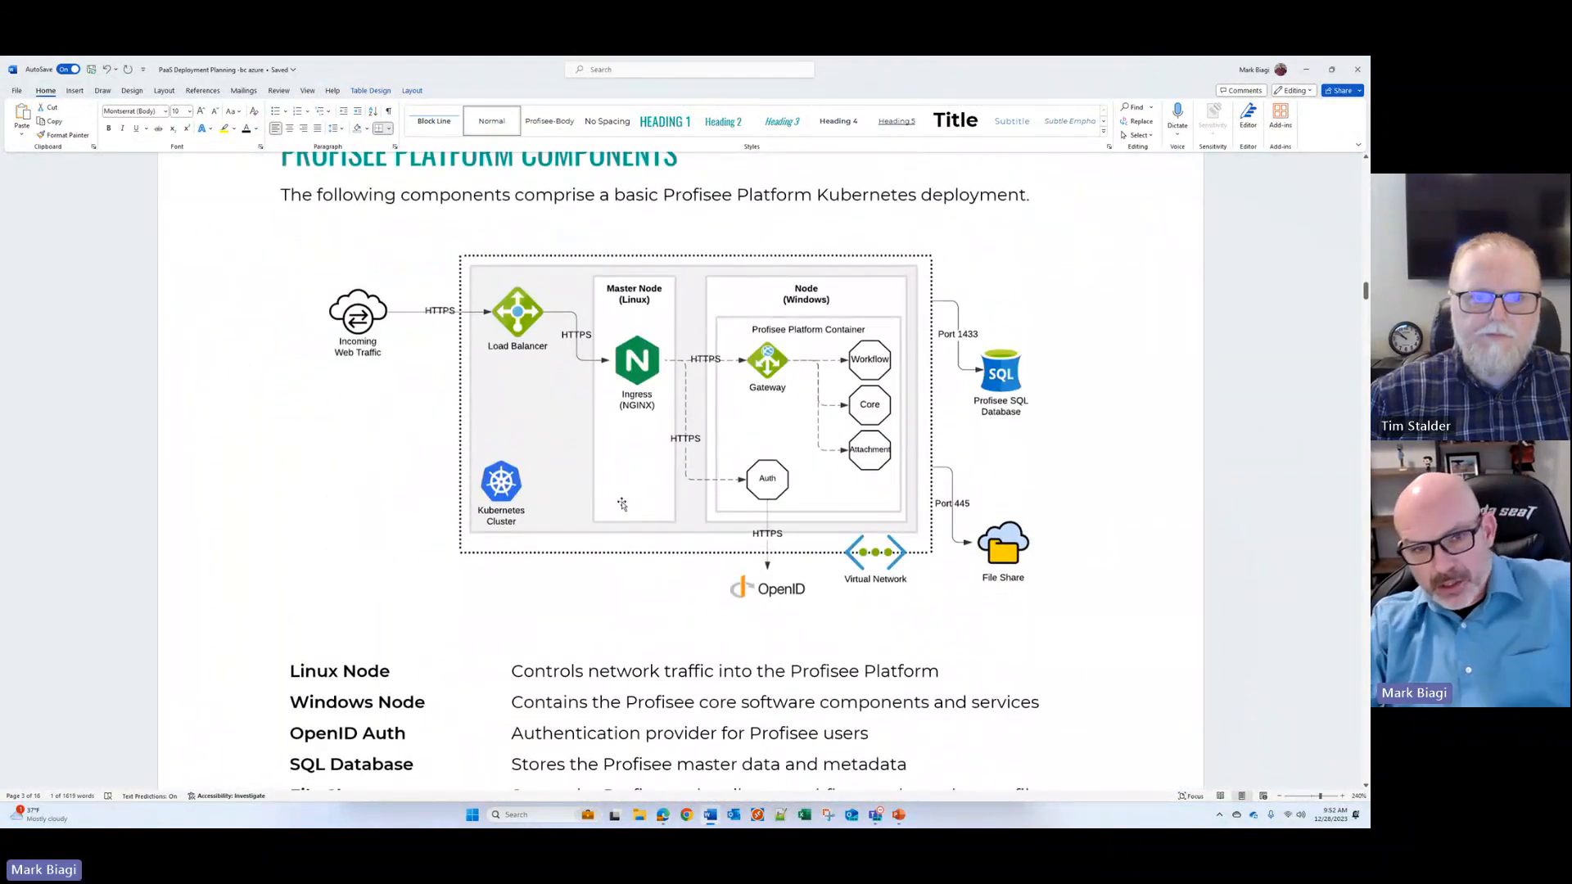
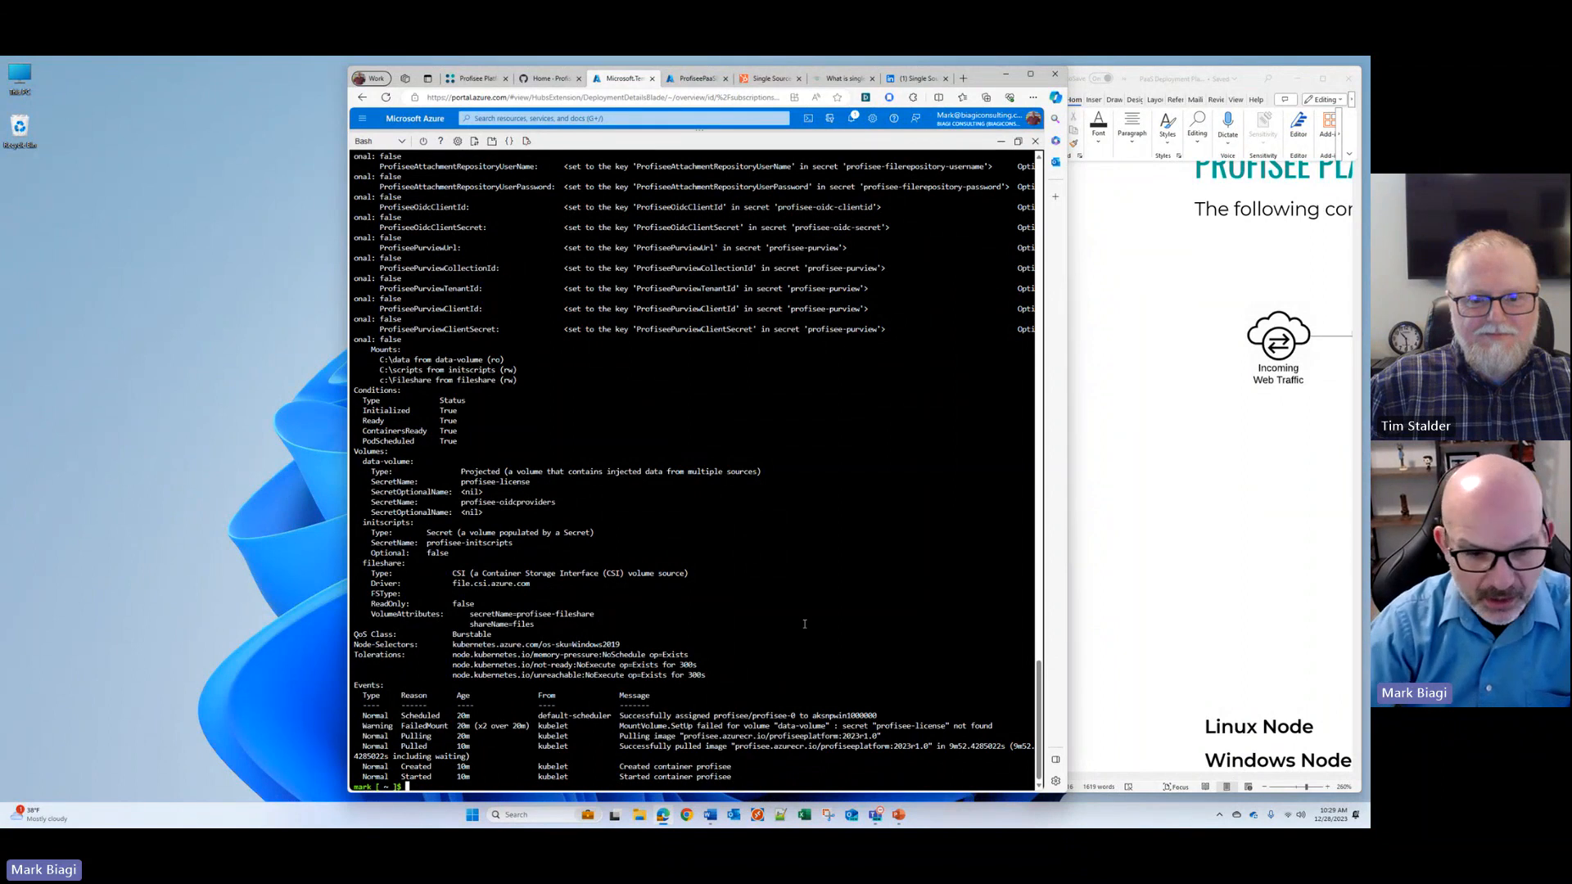
Step: Rerun the command kubectl logs -n profisee profisee-0 -f --timestamps in Cloud Shell
key("Up")
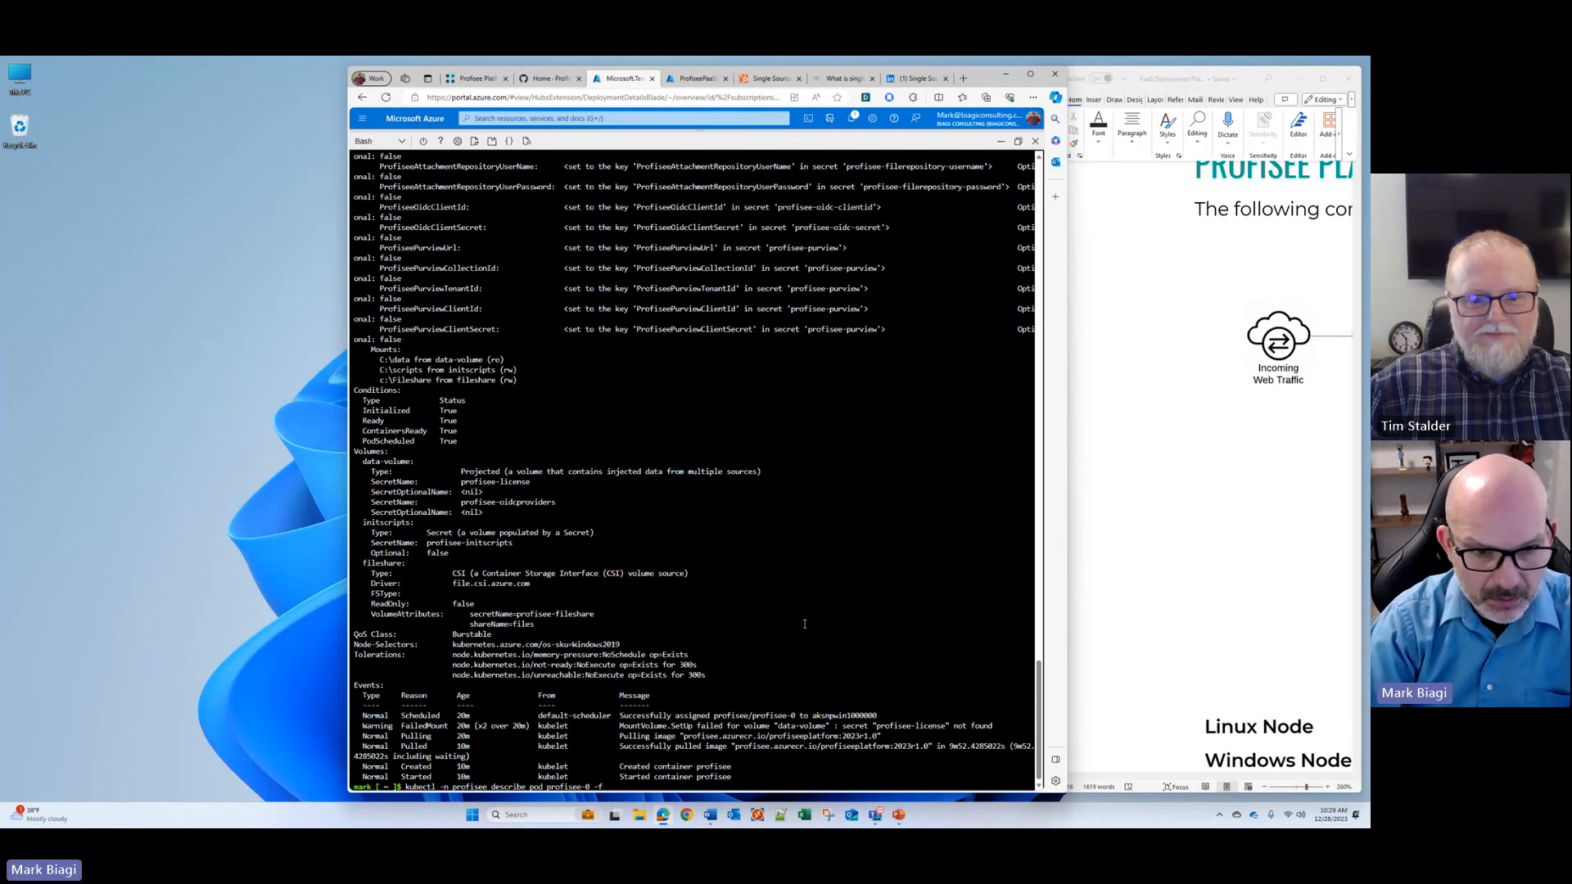
key("Up")
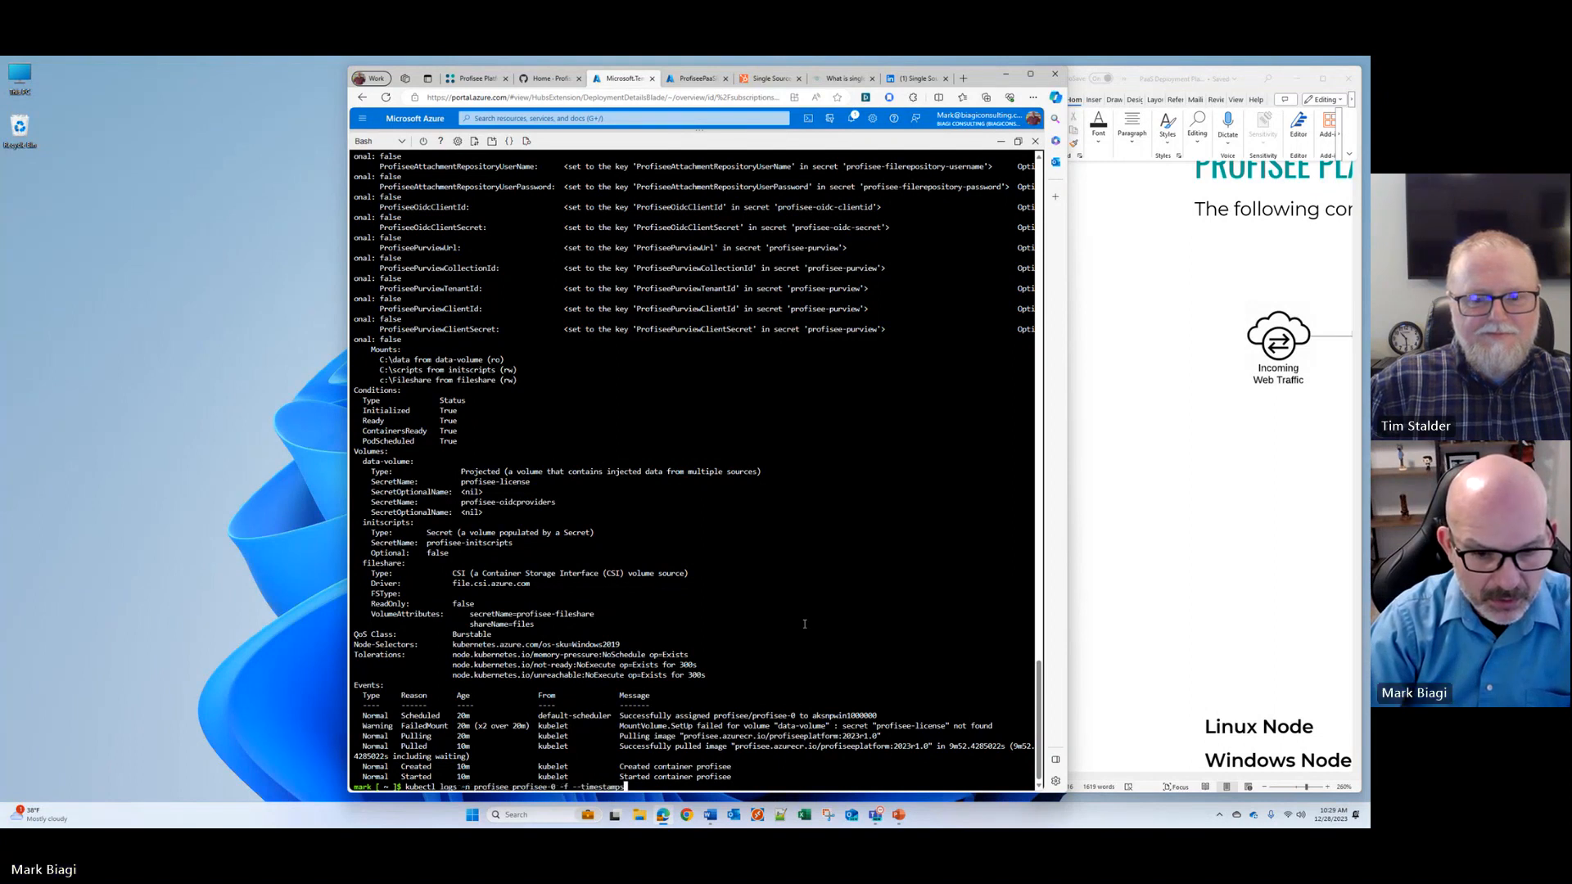
key("Return")
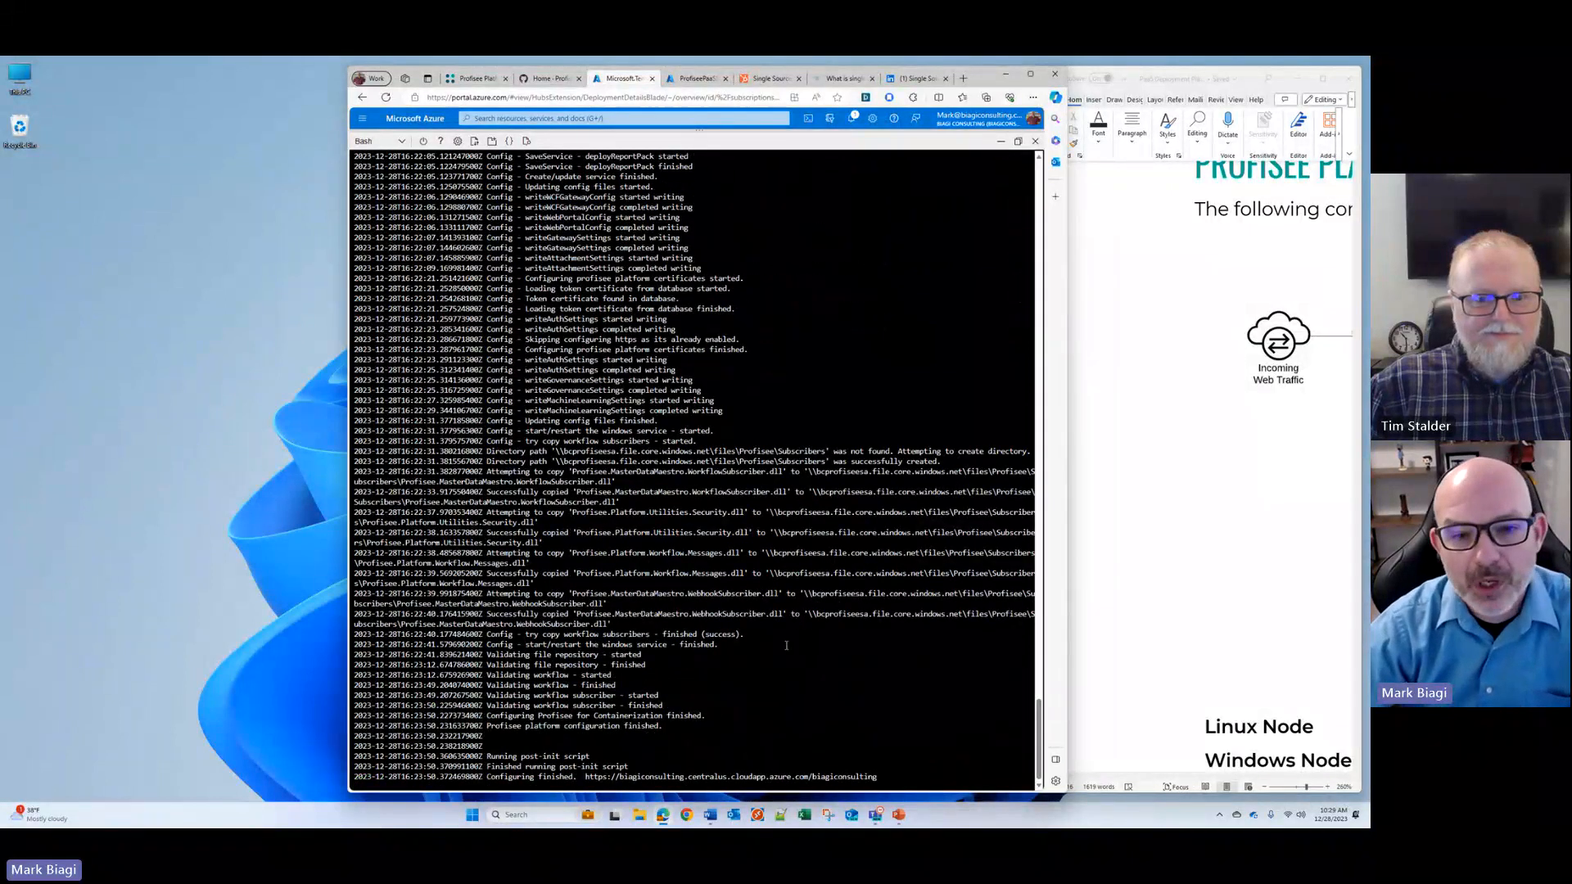
Step: Examine the profisee-0 container log from the configuration start through the database, service and certificate entries to its end
scroll(788, 659, "up", 2)
scroll(788, 659, "up", 15)
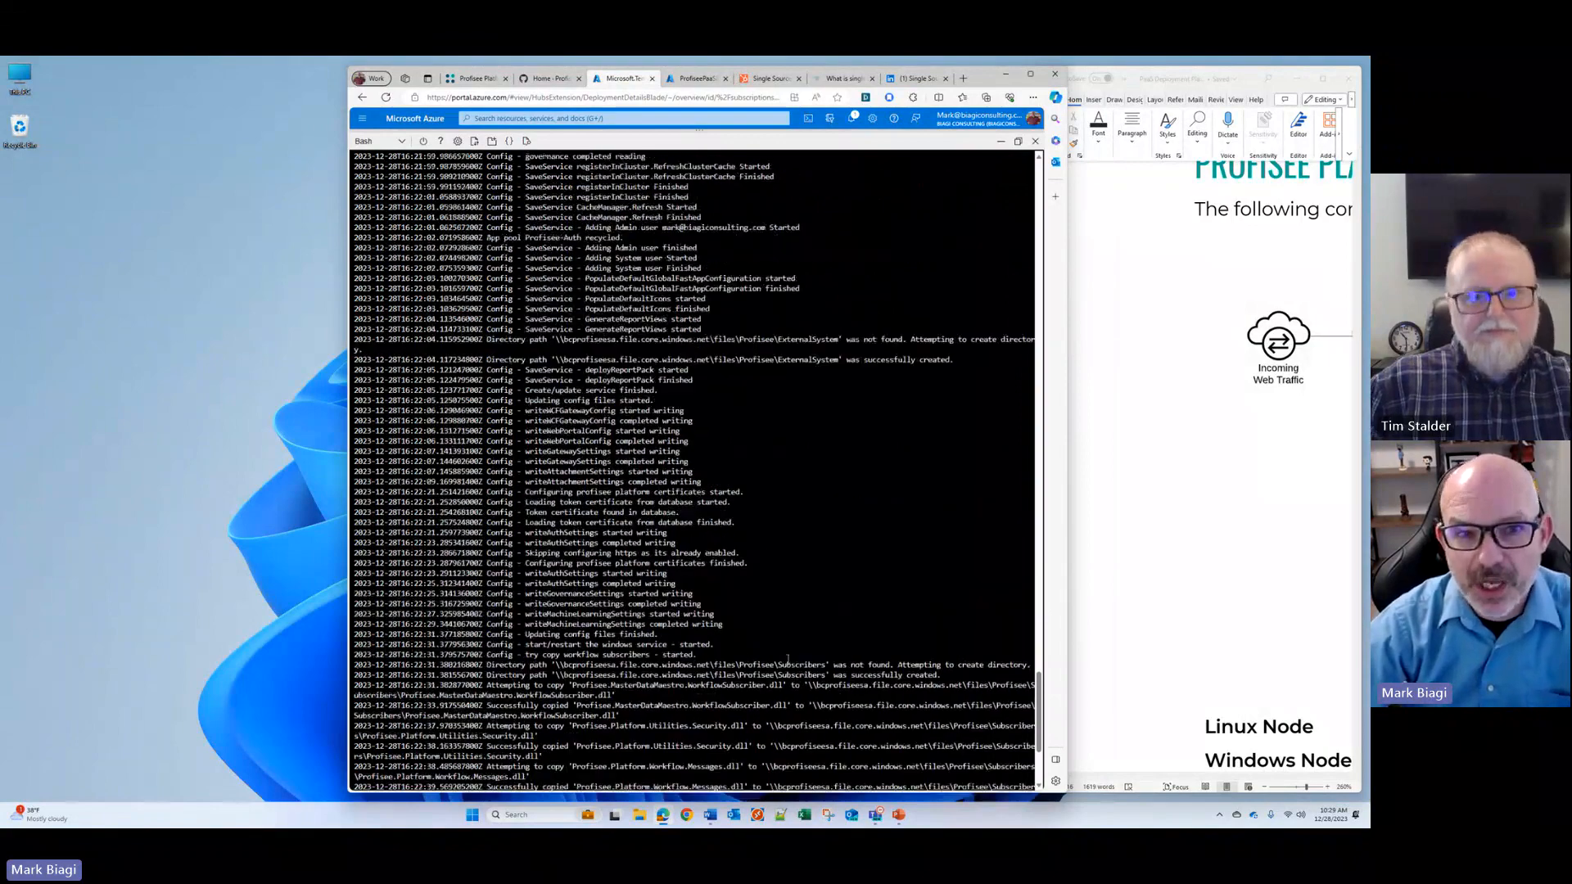
scroll(787, 653, "down", 15)
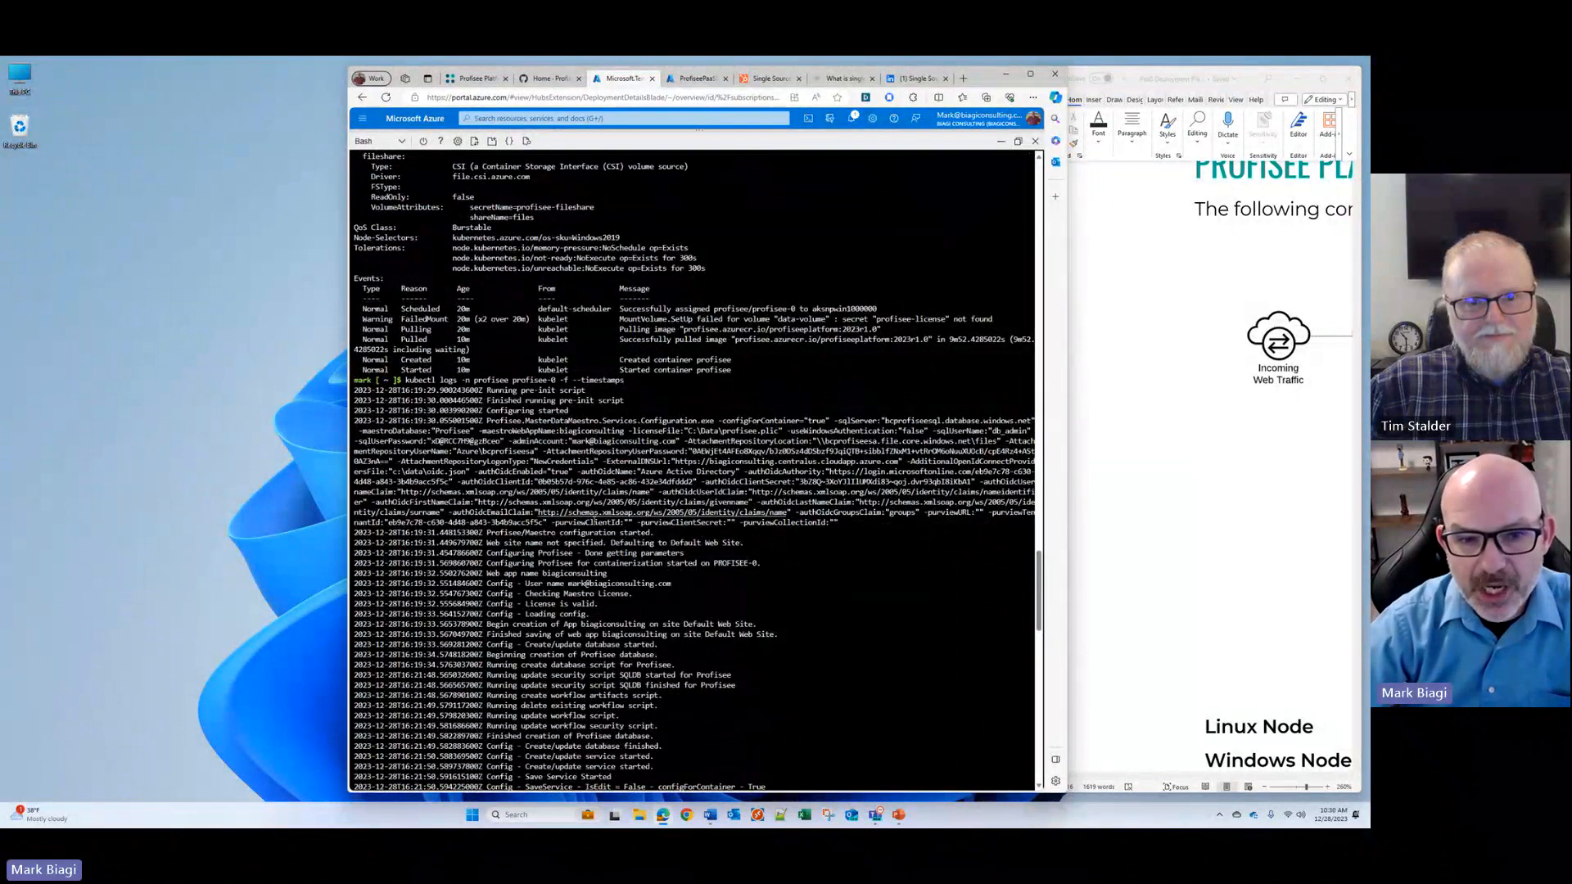
scroll(628, 594, "down", 12)
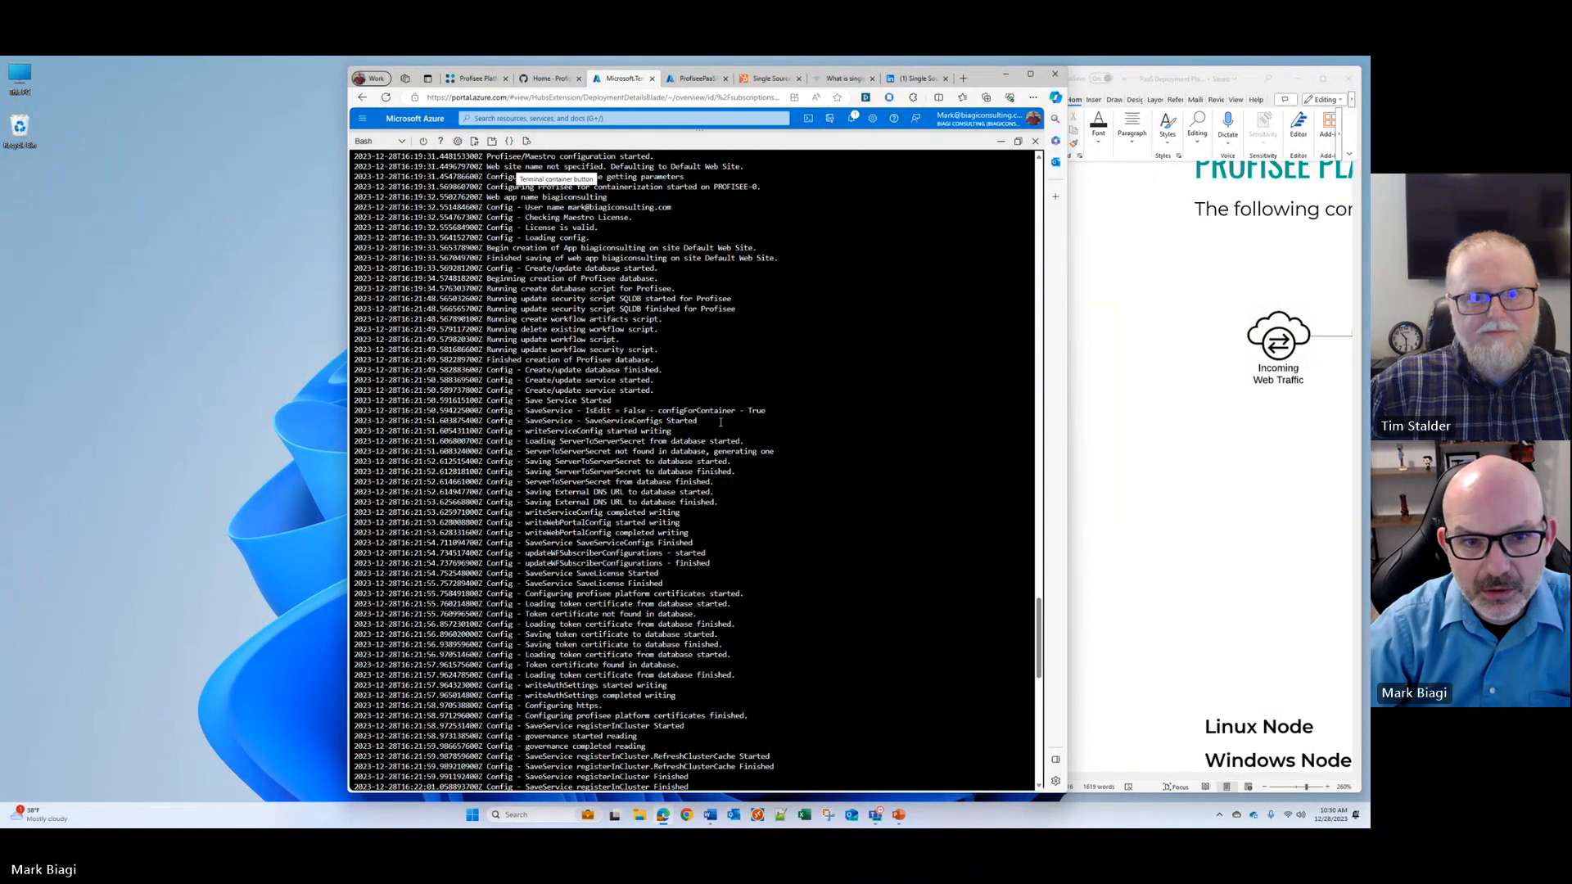
scroll(721, 422, "up", 1)
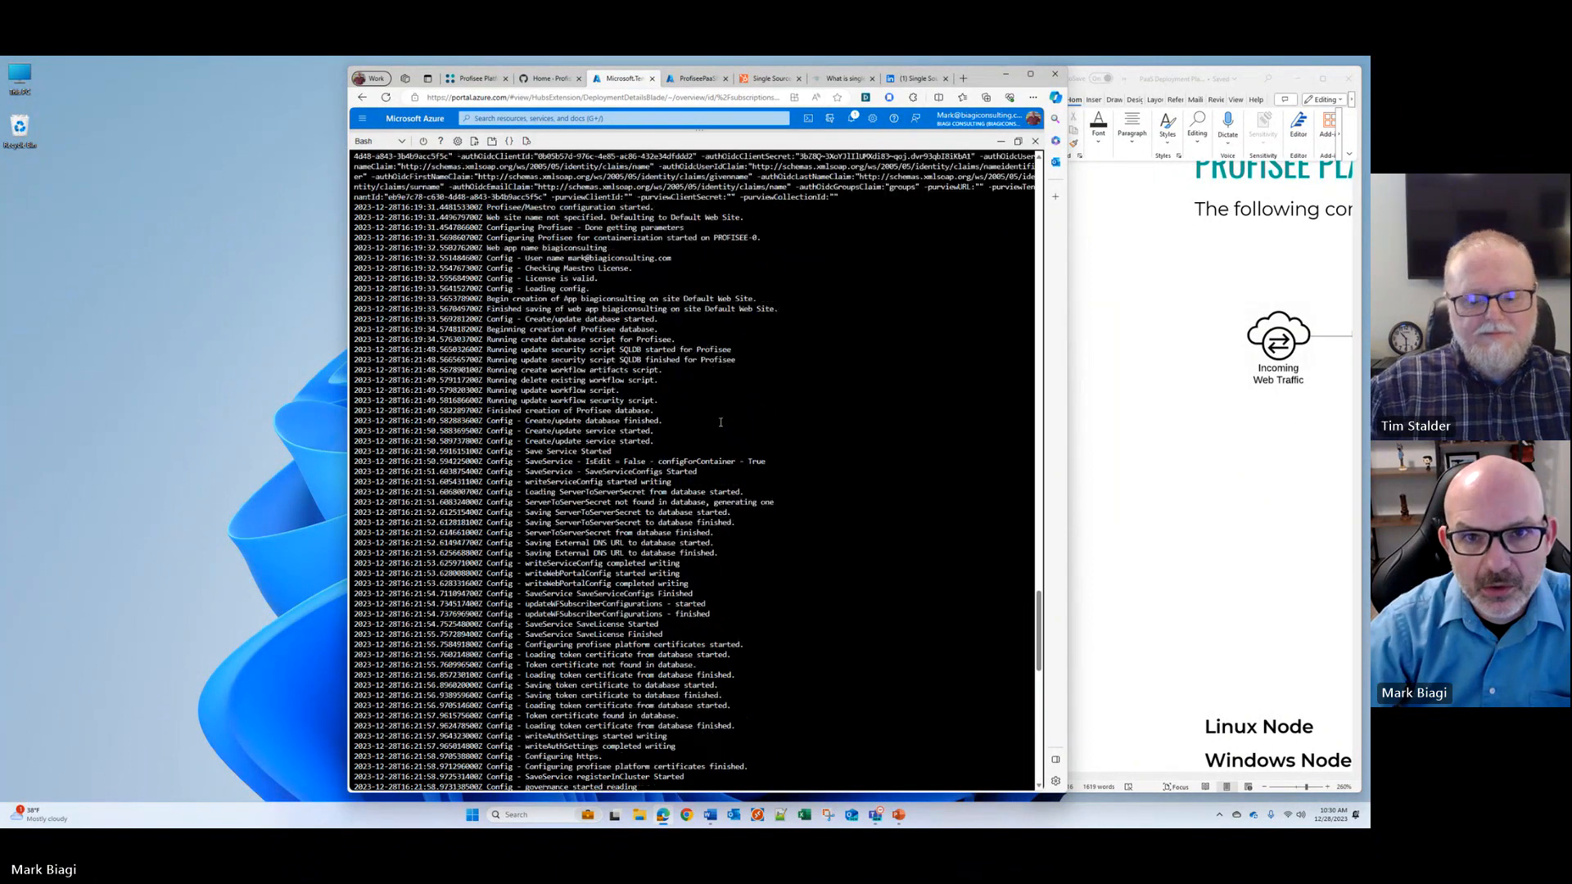
scroll(721, 423, "up", 5)
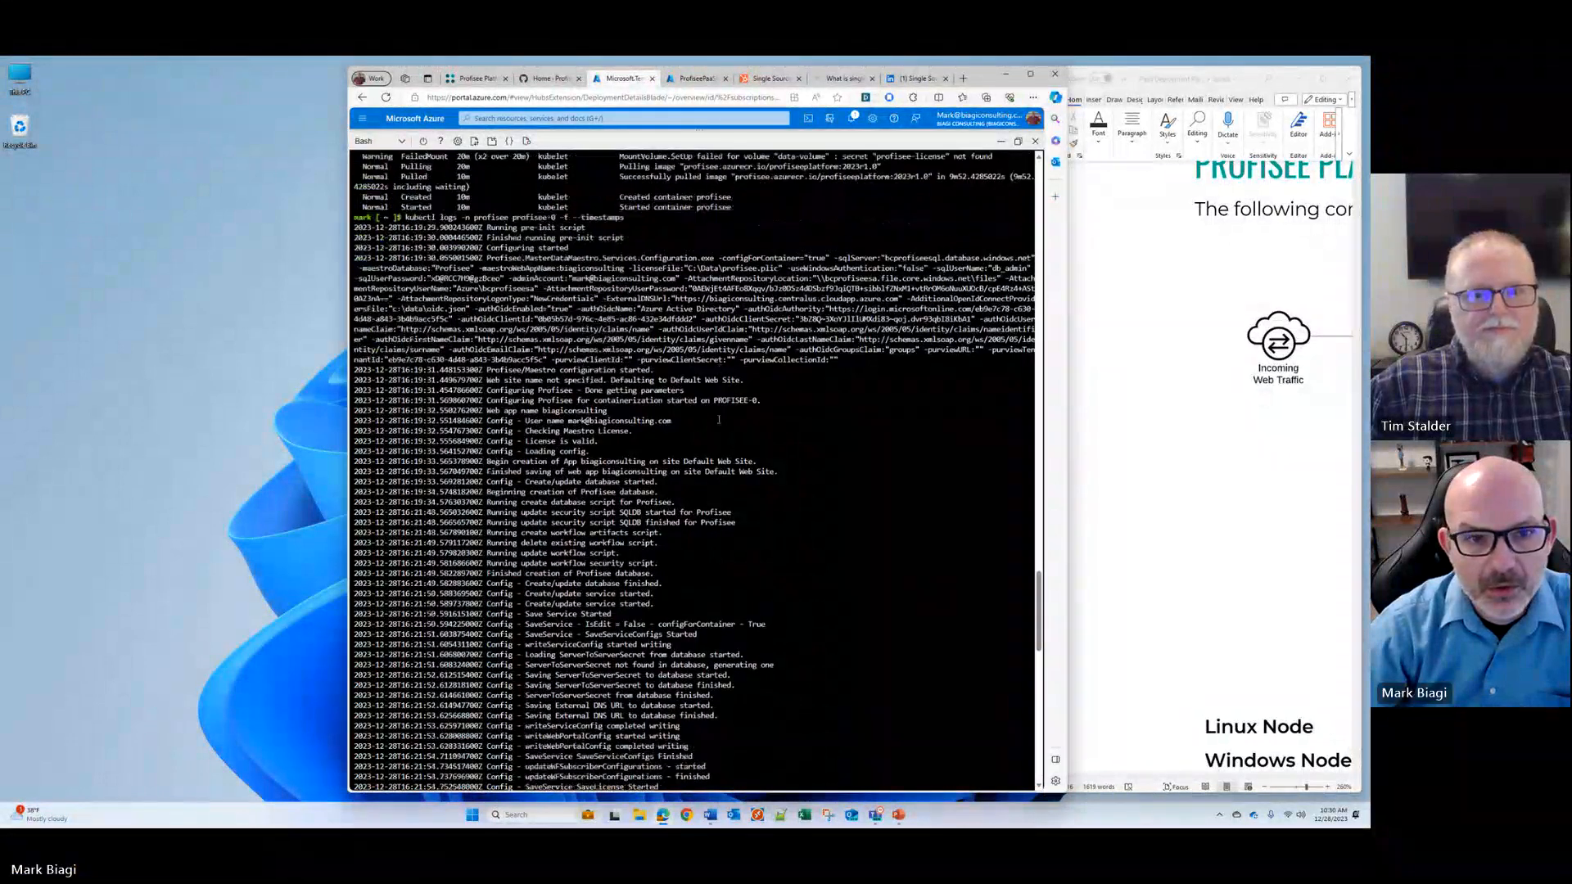
scroll(718, 420, "down", 5)
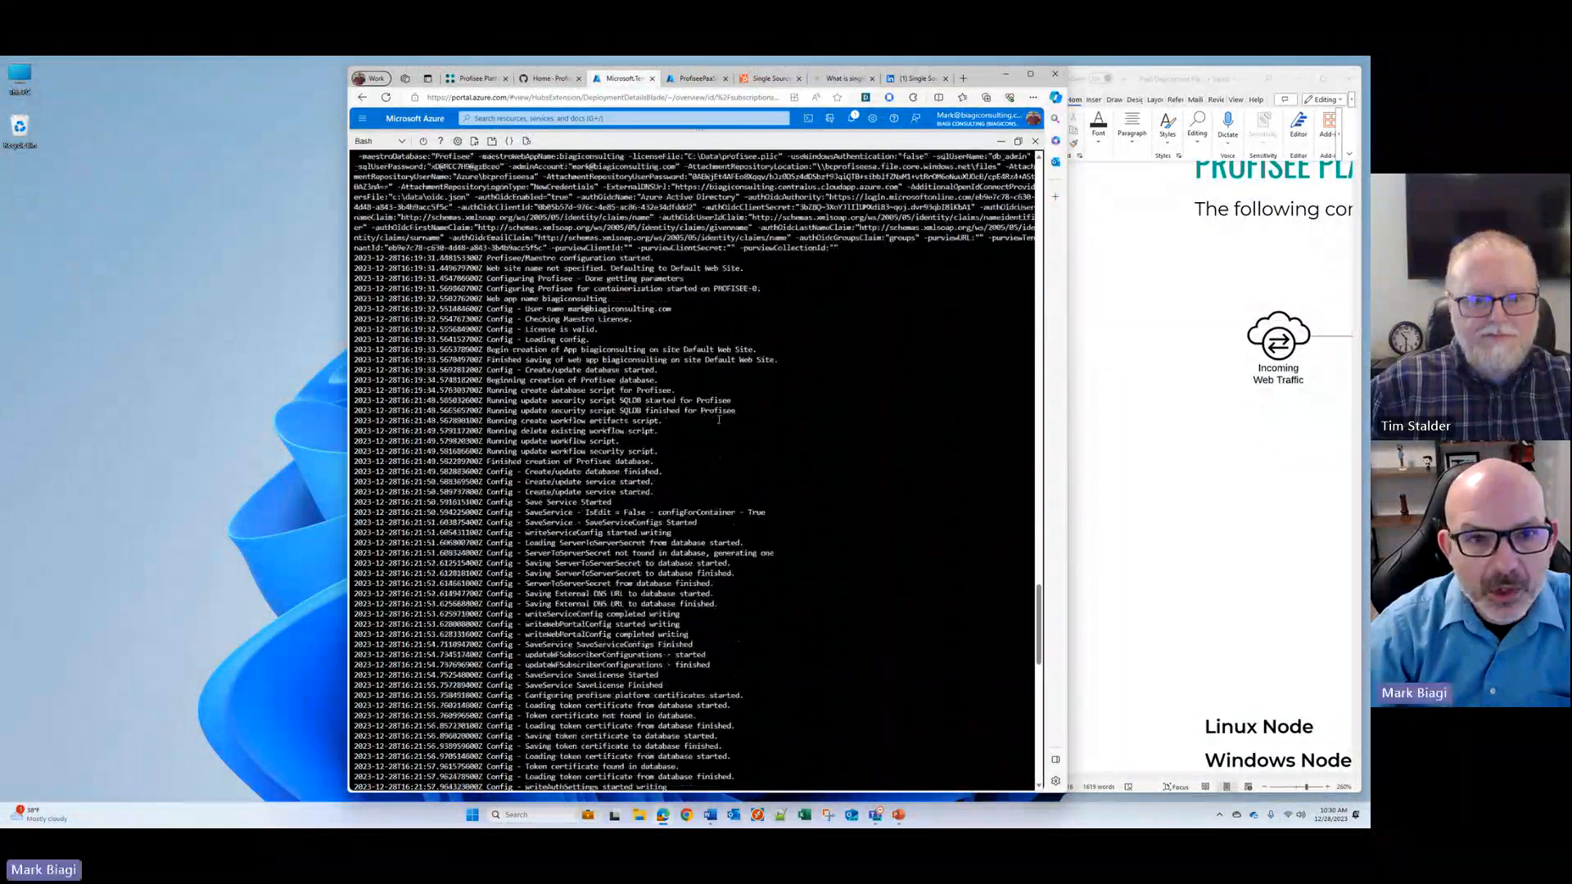
scroll(718, 418, "down", 2)
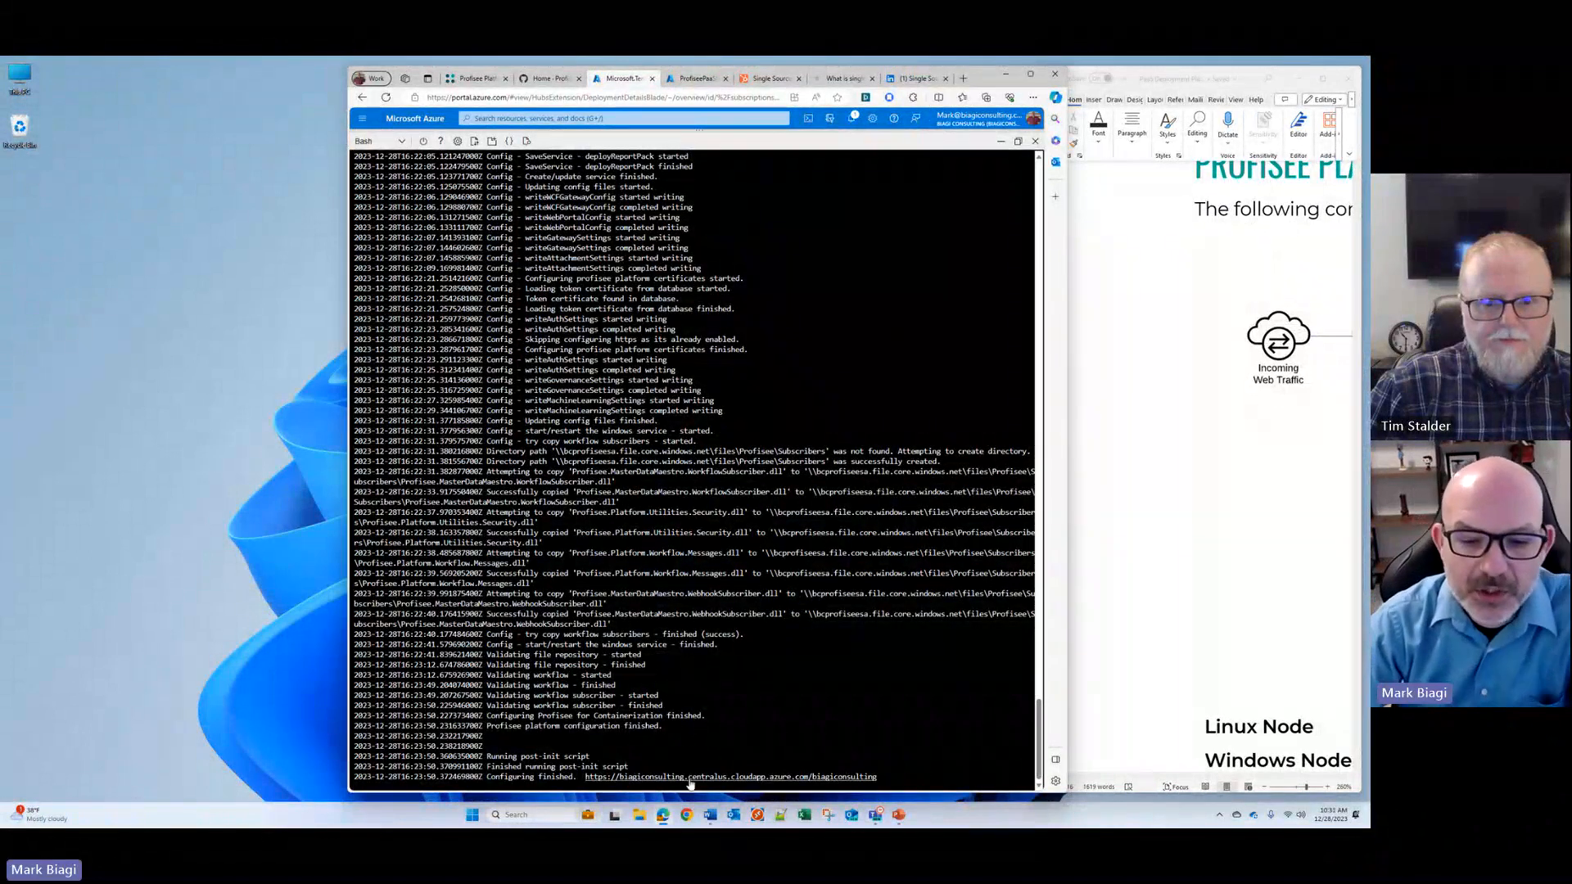
Step: Open the Profisee web address given at the end of the log and sign in with the Windows-connected Microsoft account
left_click(690, 781)
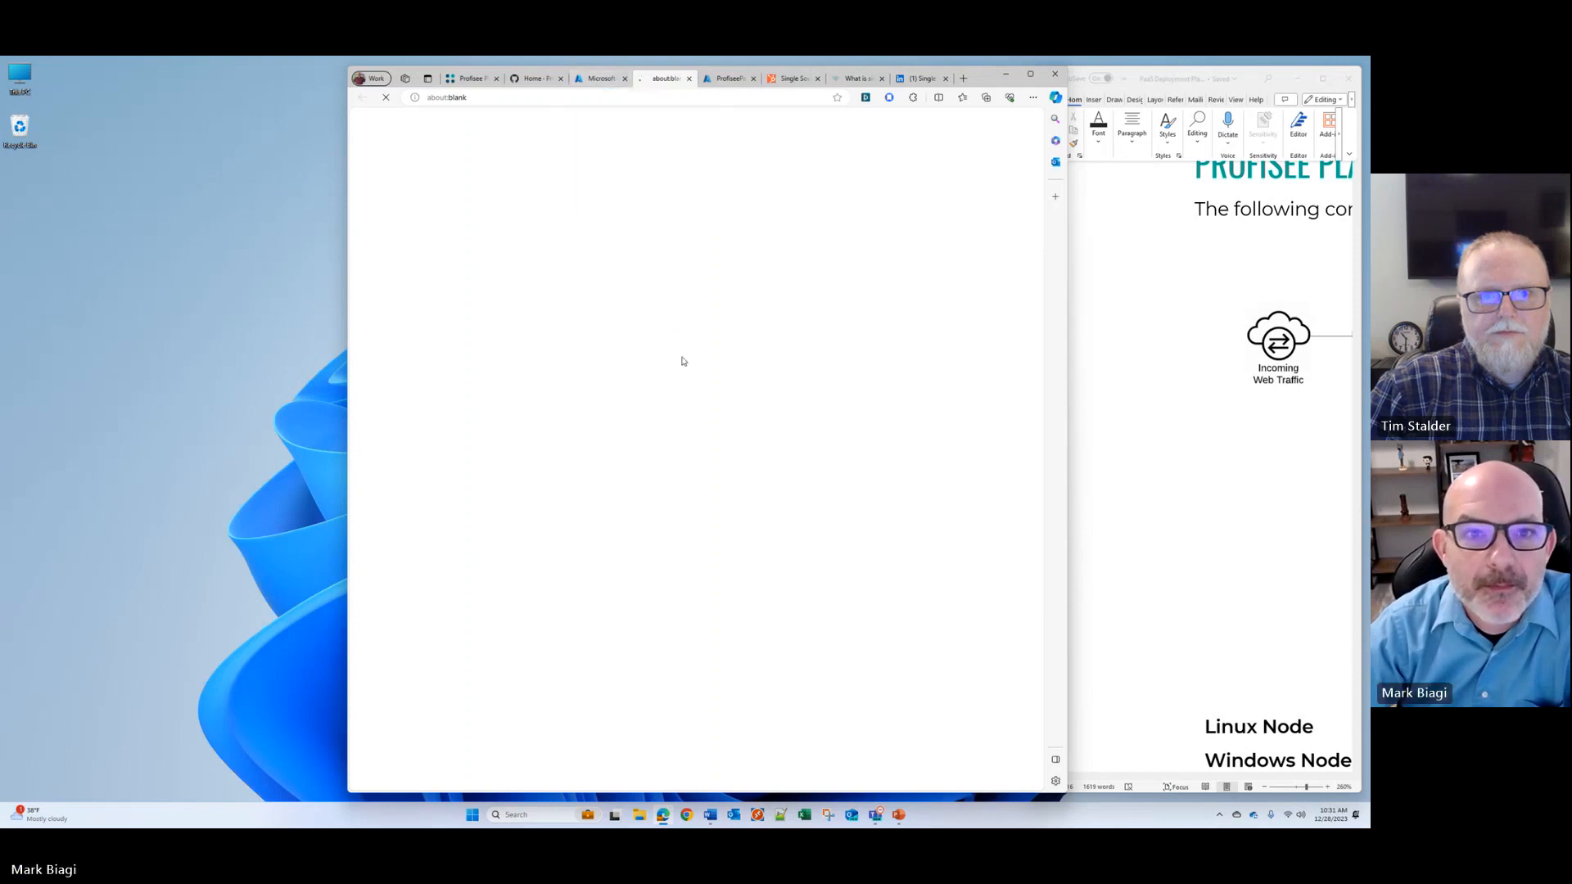
left_click(647, 98)
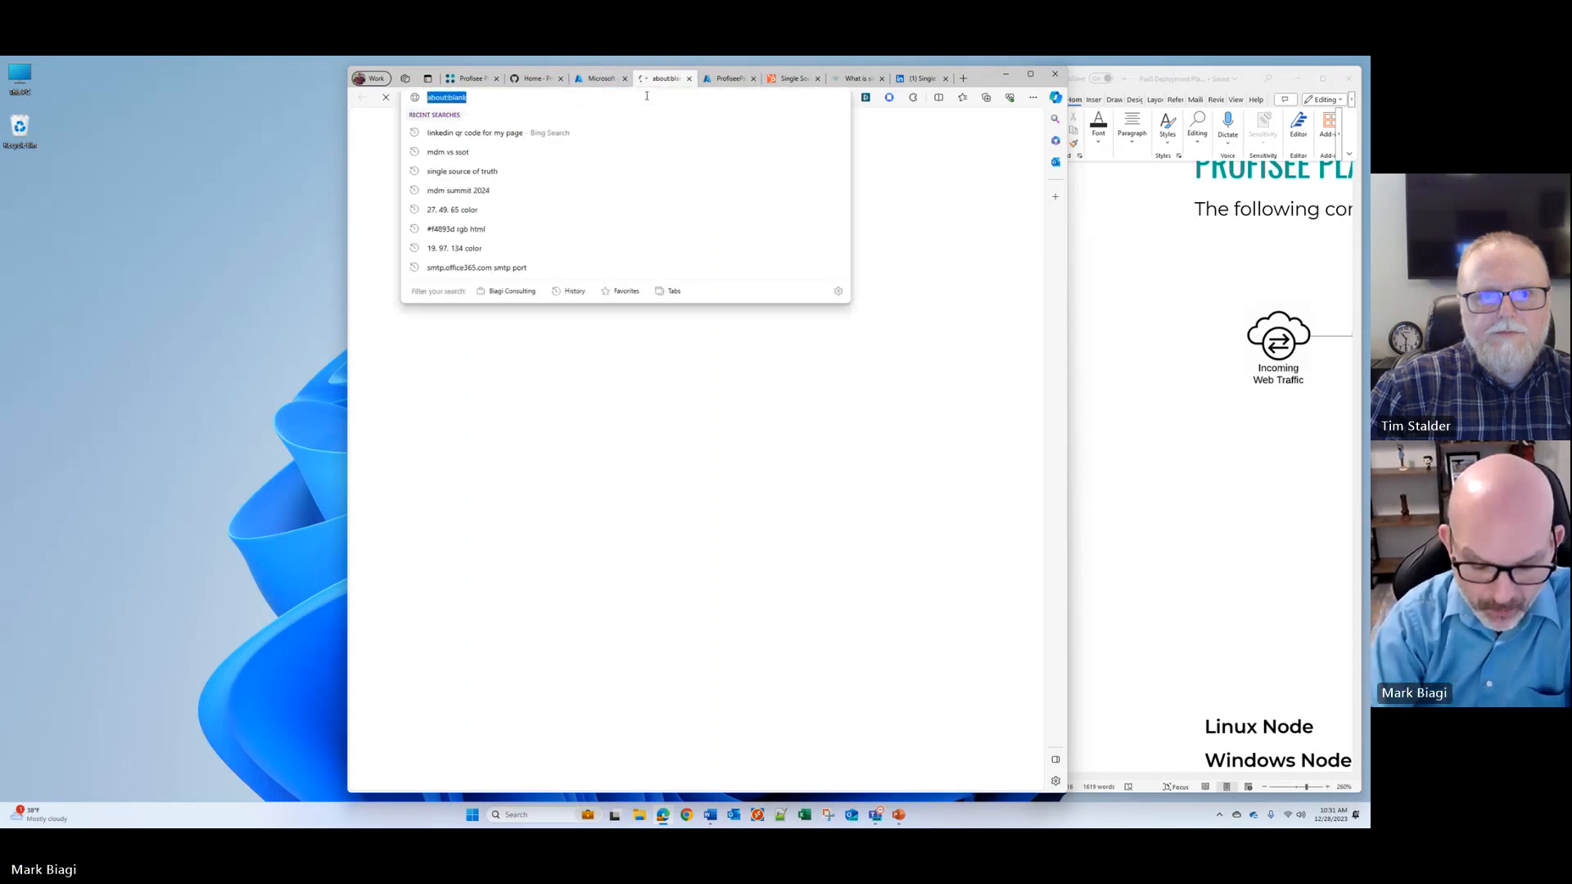
type("biagicon")
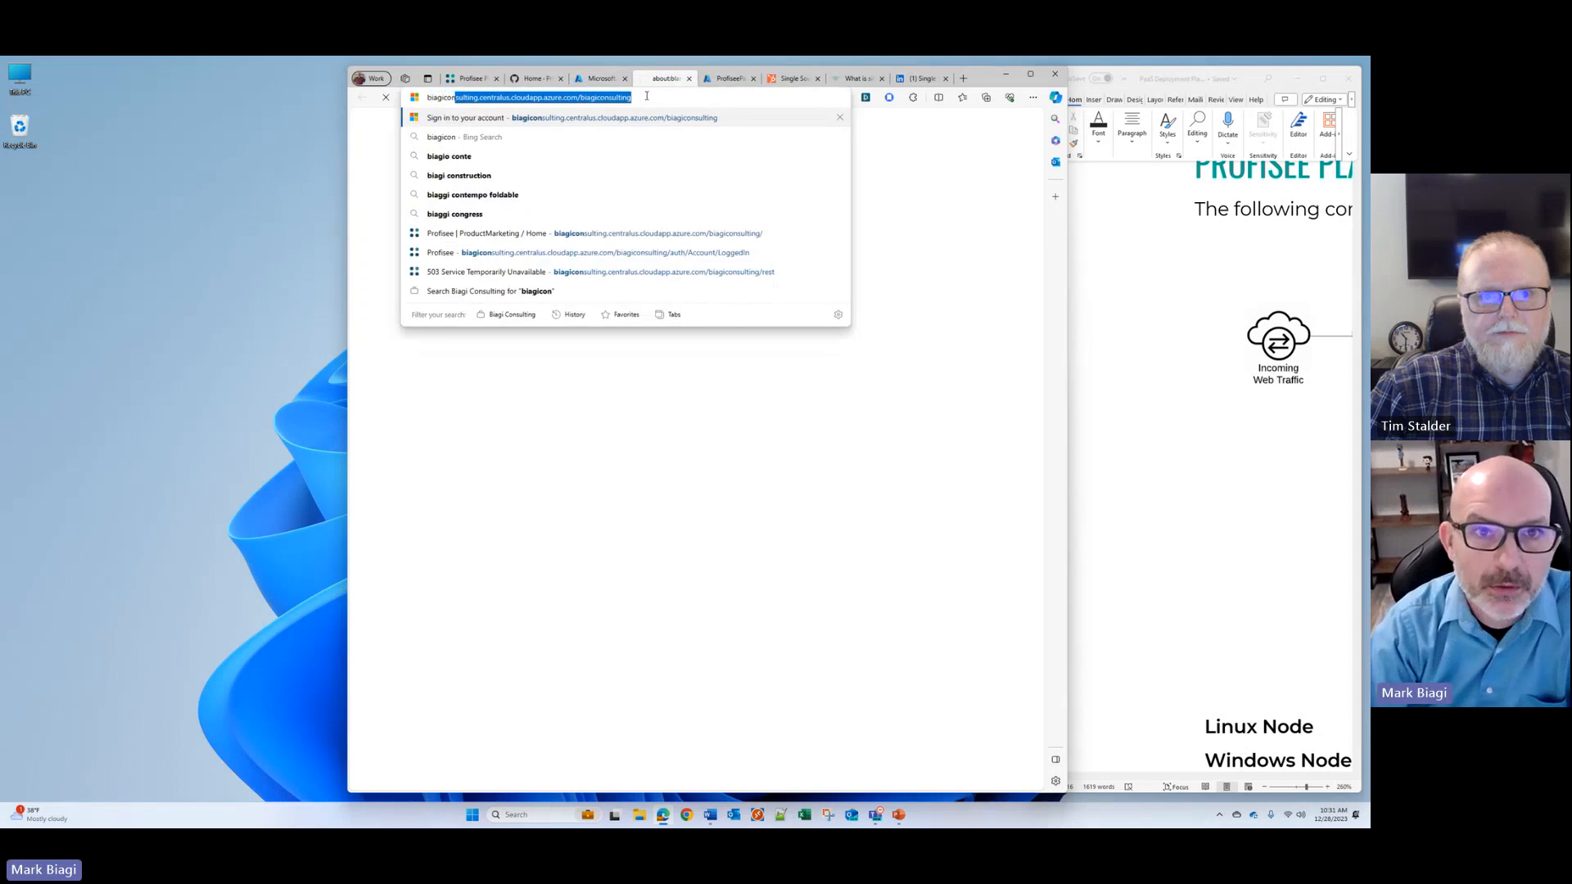
key("Return")
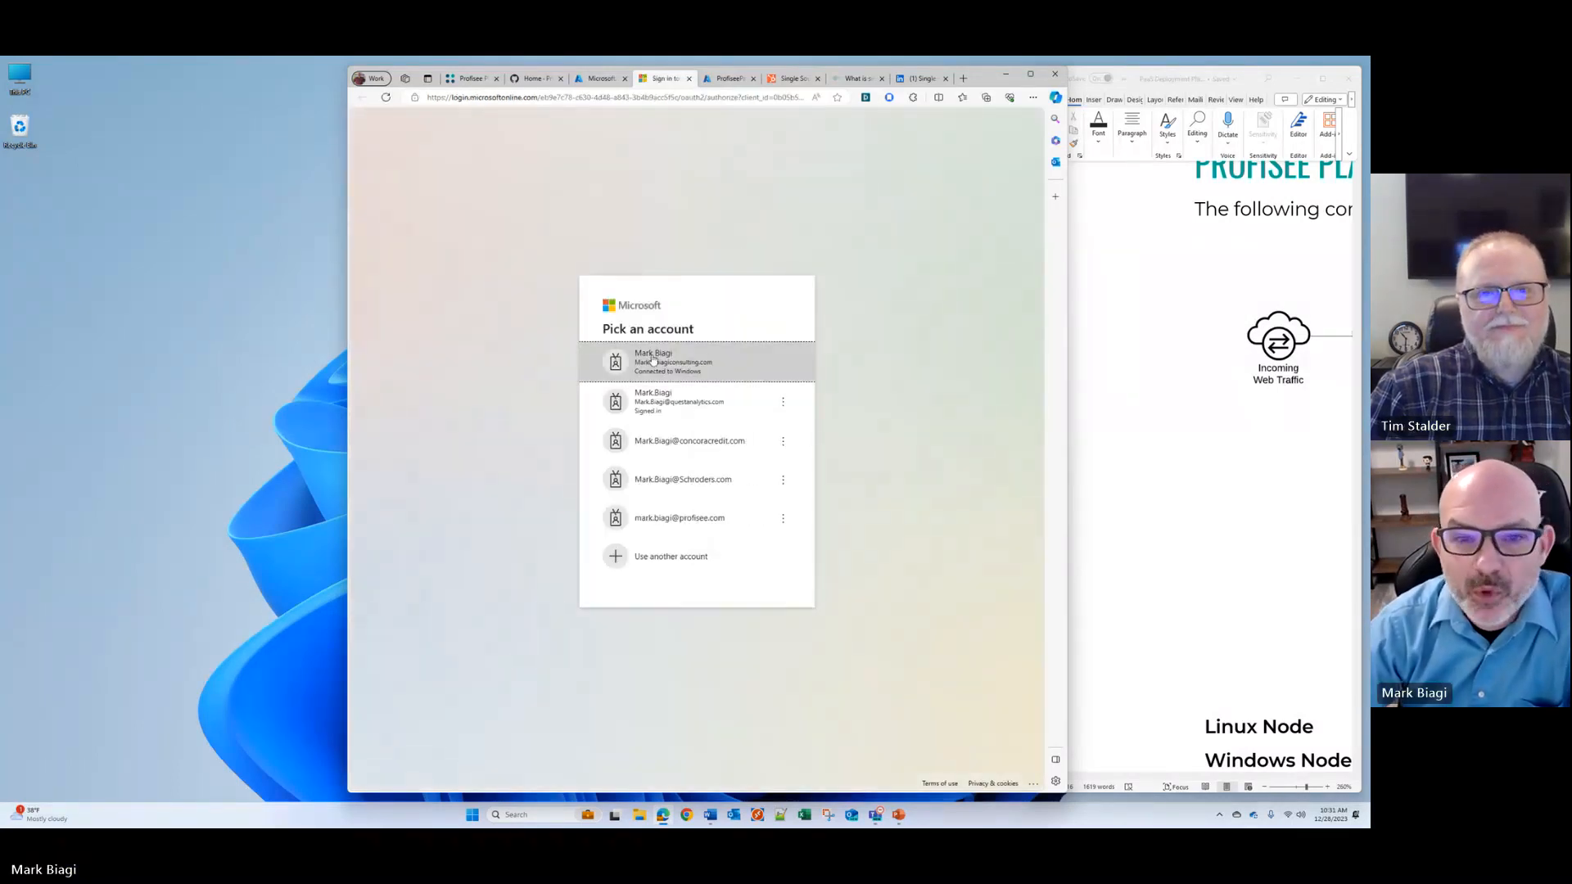
left_click(652, 356)
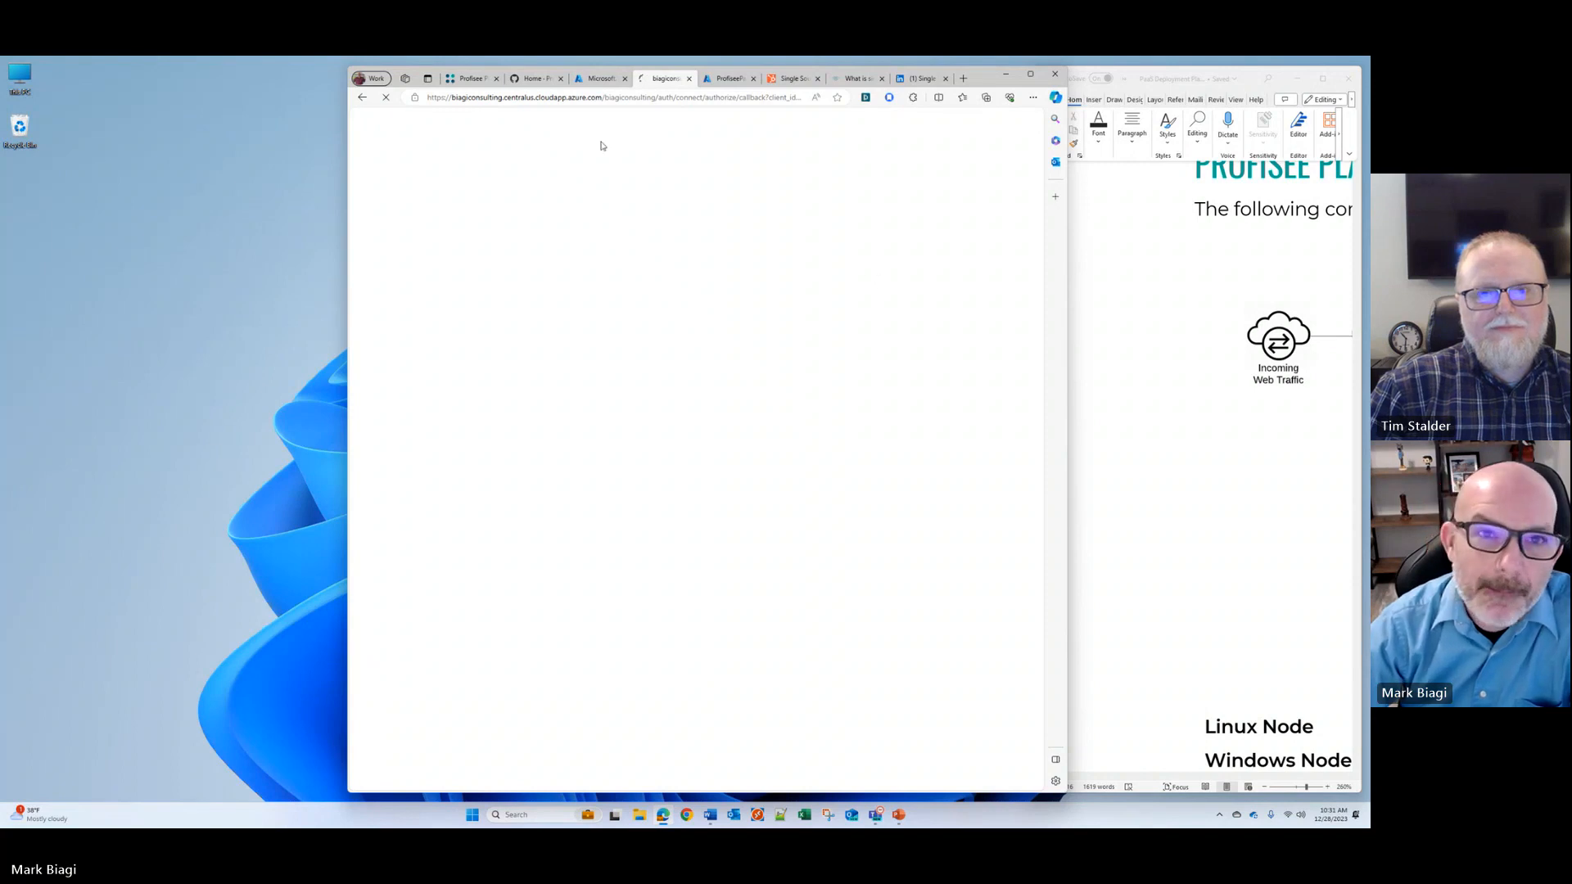
Step: Check the age of the image pulling event in the pod description in Cloud Shell, and return to the Profisee portal
left_click(585, 78)
scroll(672, 427, "up", 10)
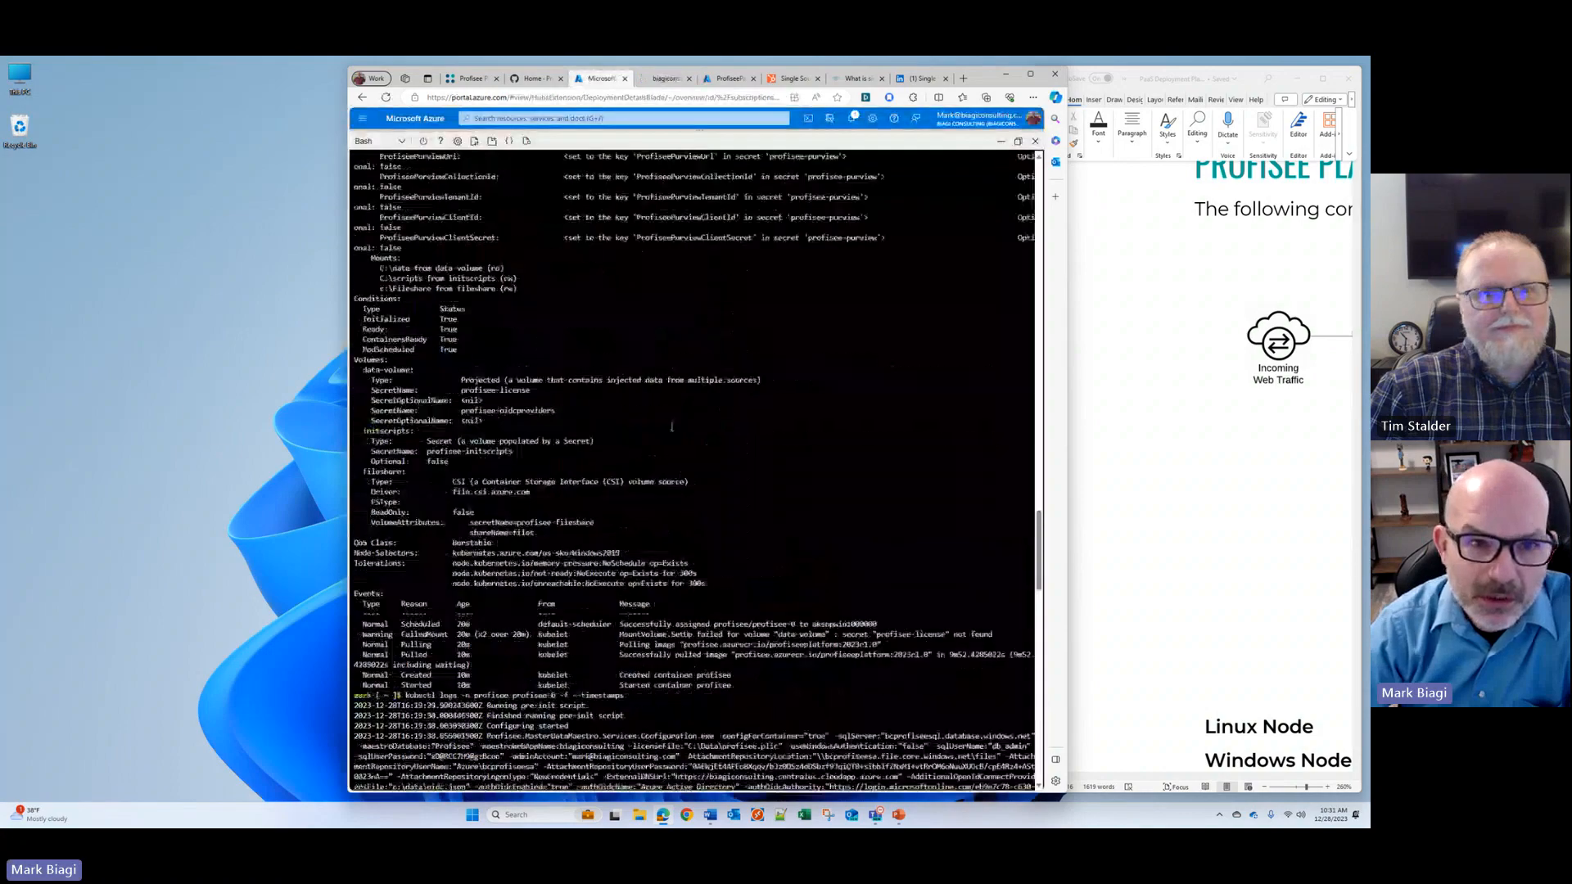
scroll(672, 426, "down", 8)
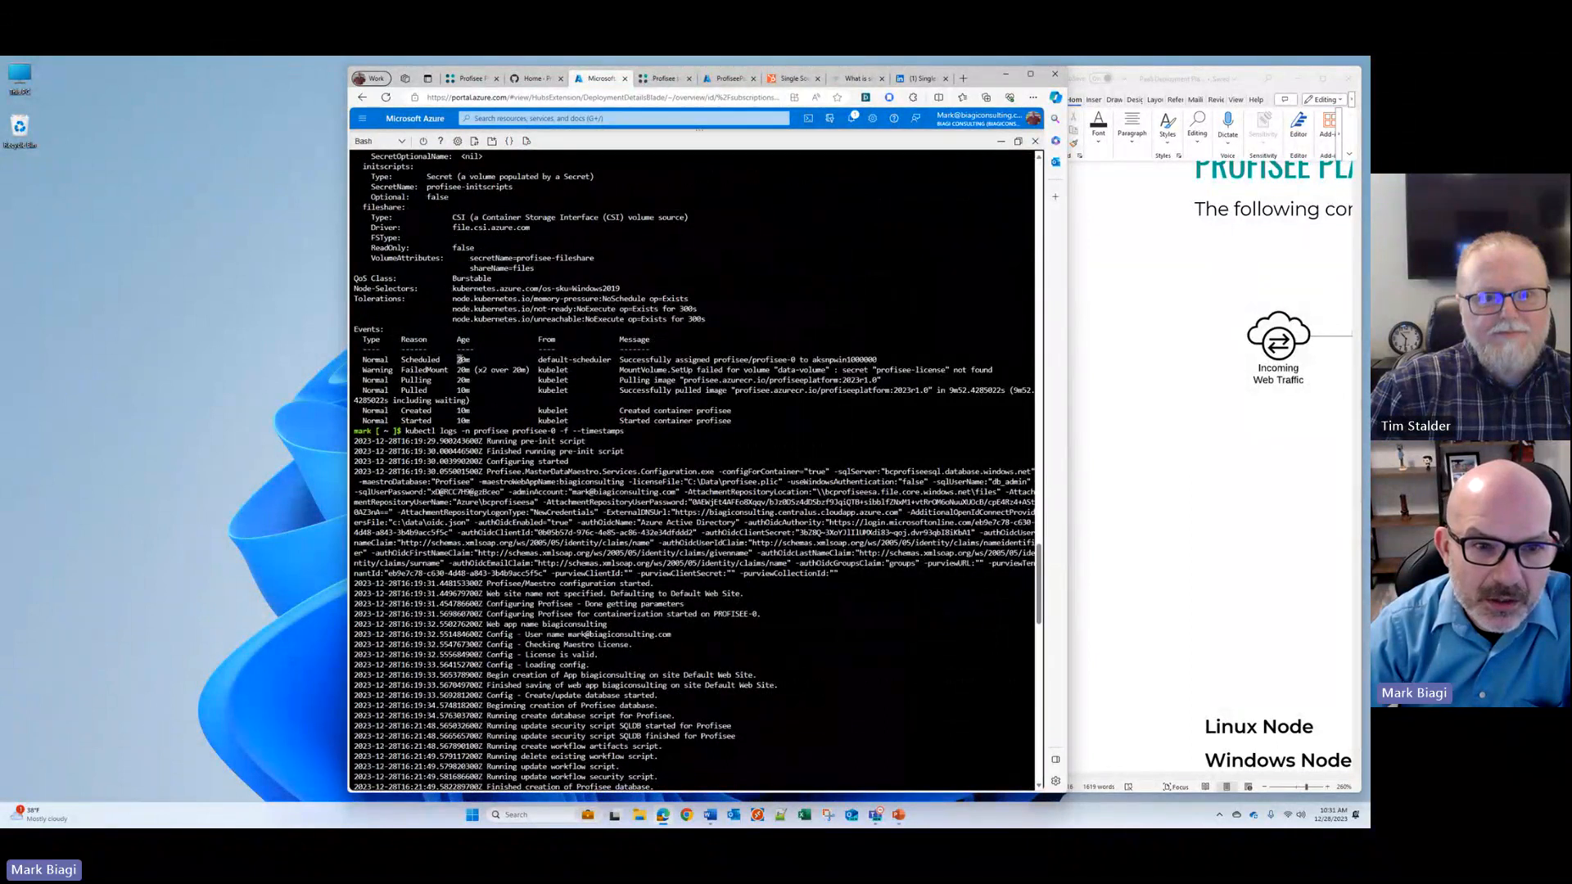
double_click(461, 380)
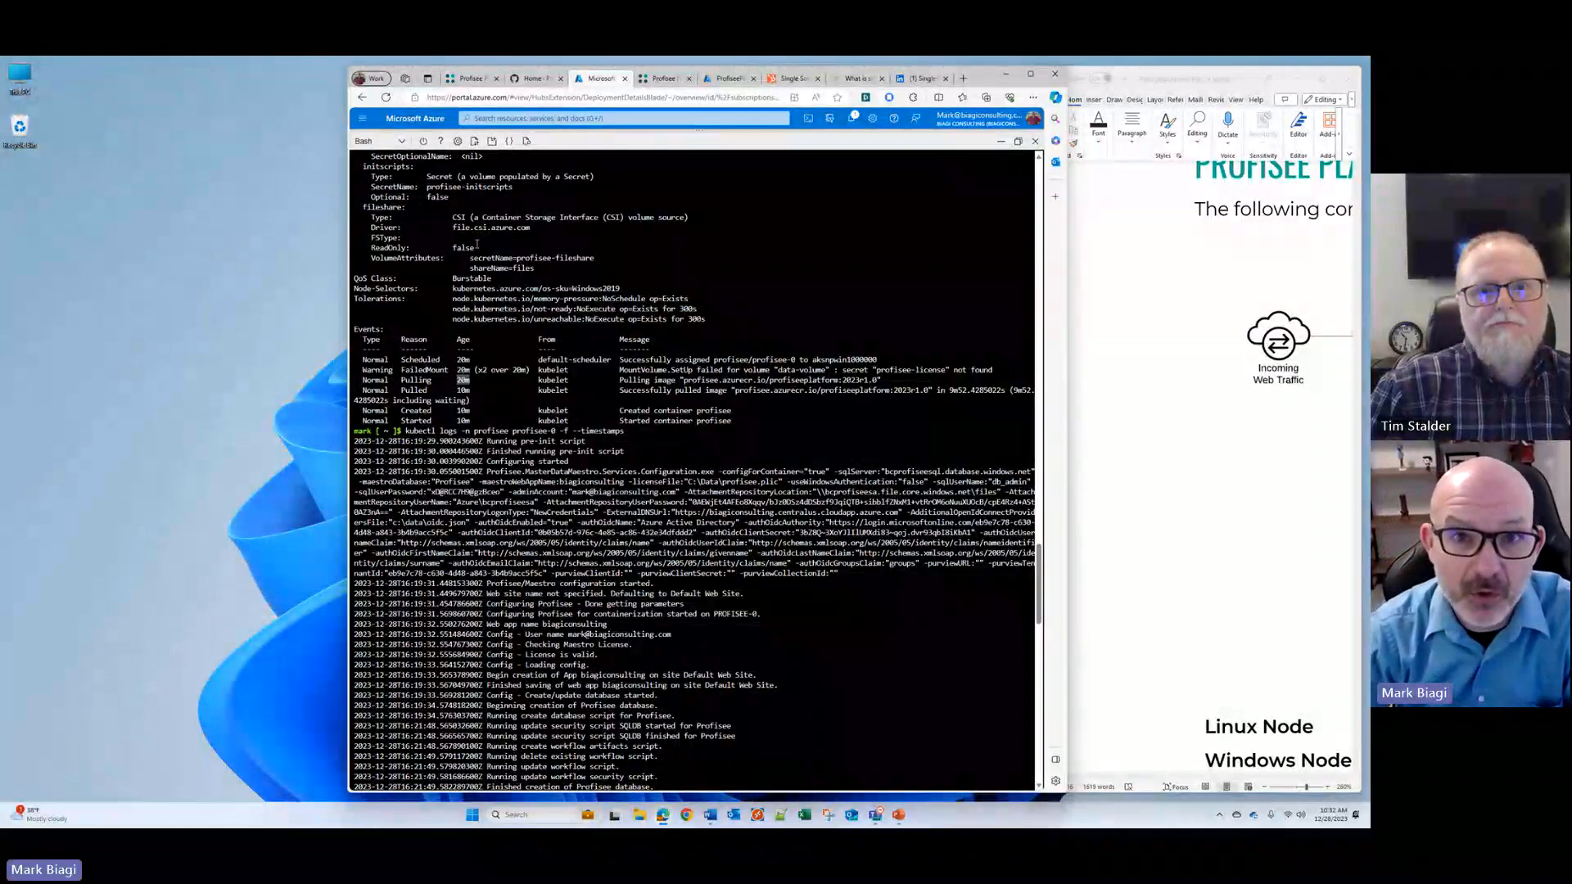
left_click(661, 79)
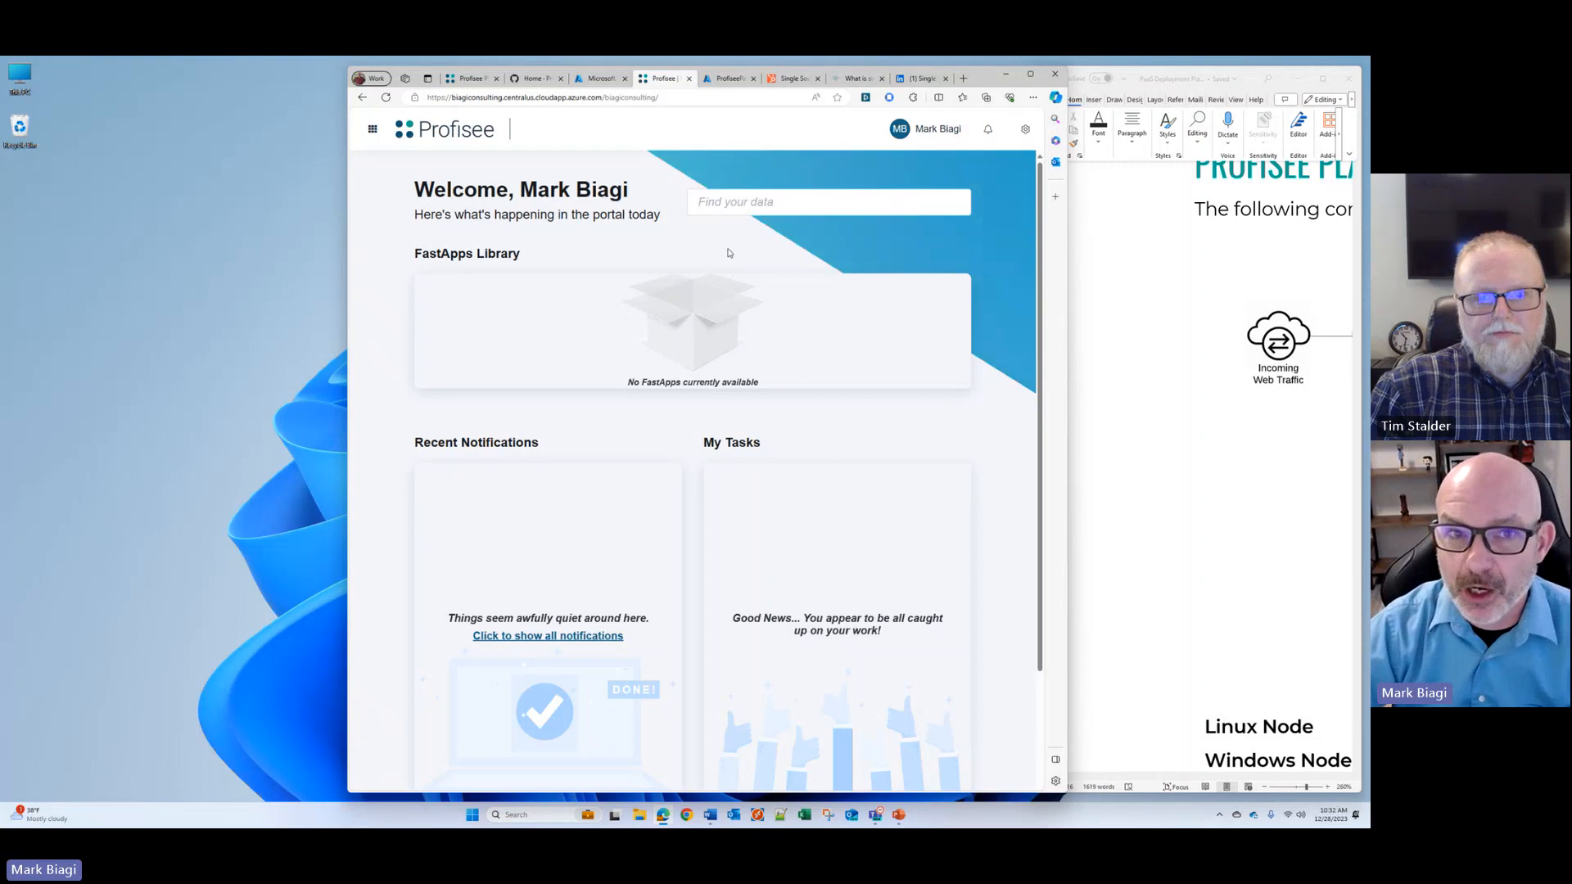
Step: Extend the Profisee portal's web address with api/client to open the FastApp Studio download page
left_click(667, 98)
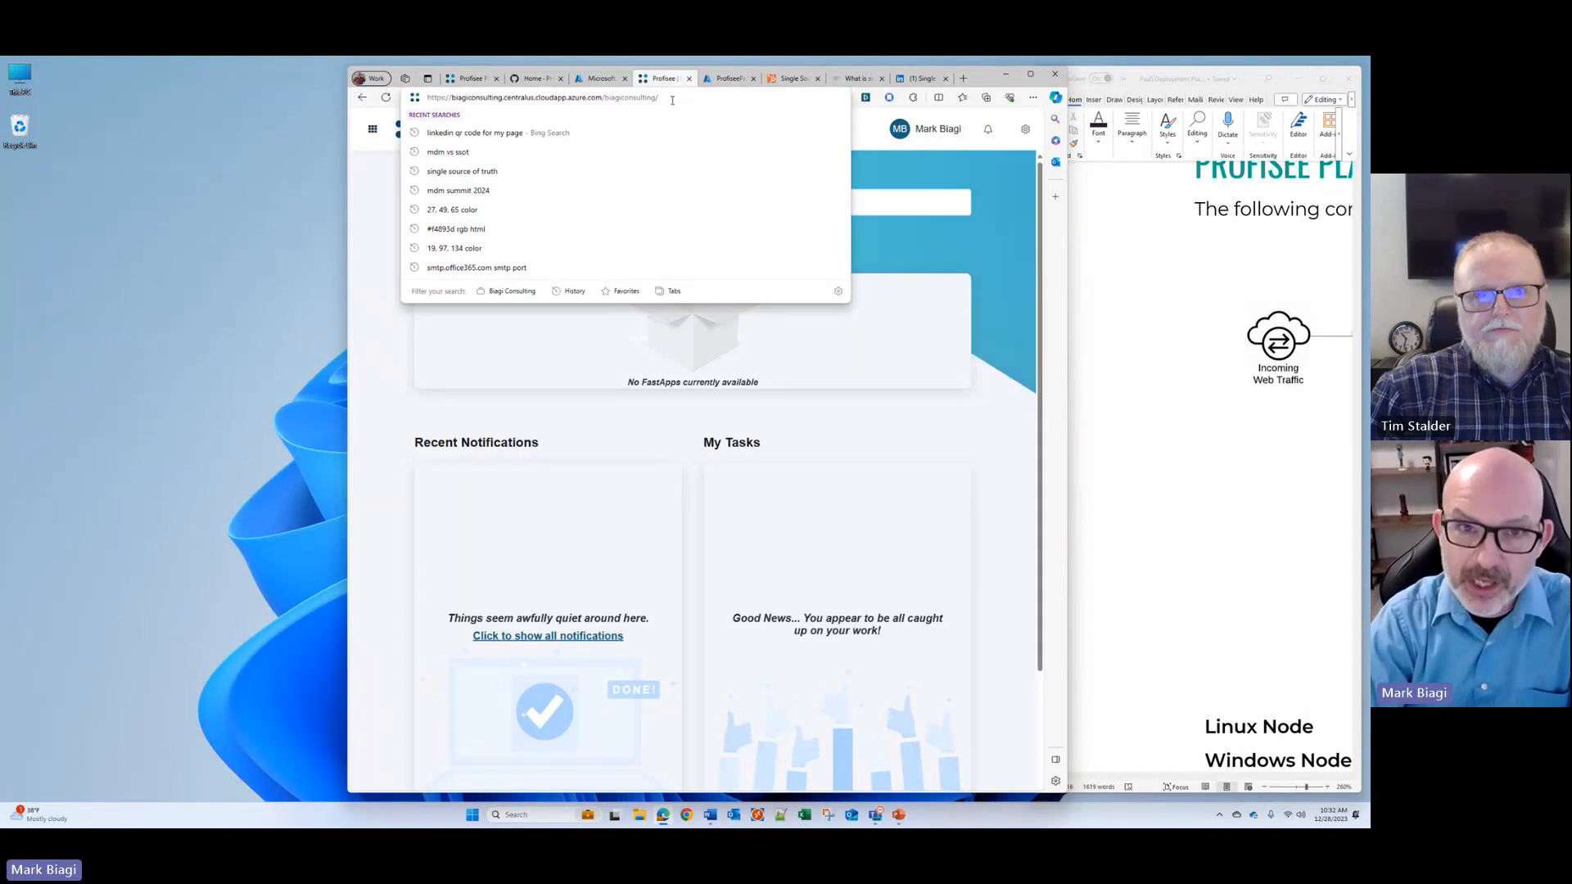
type("api/")
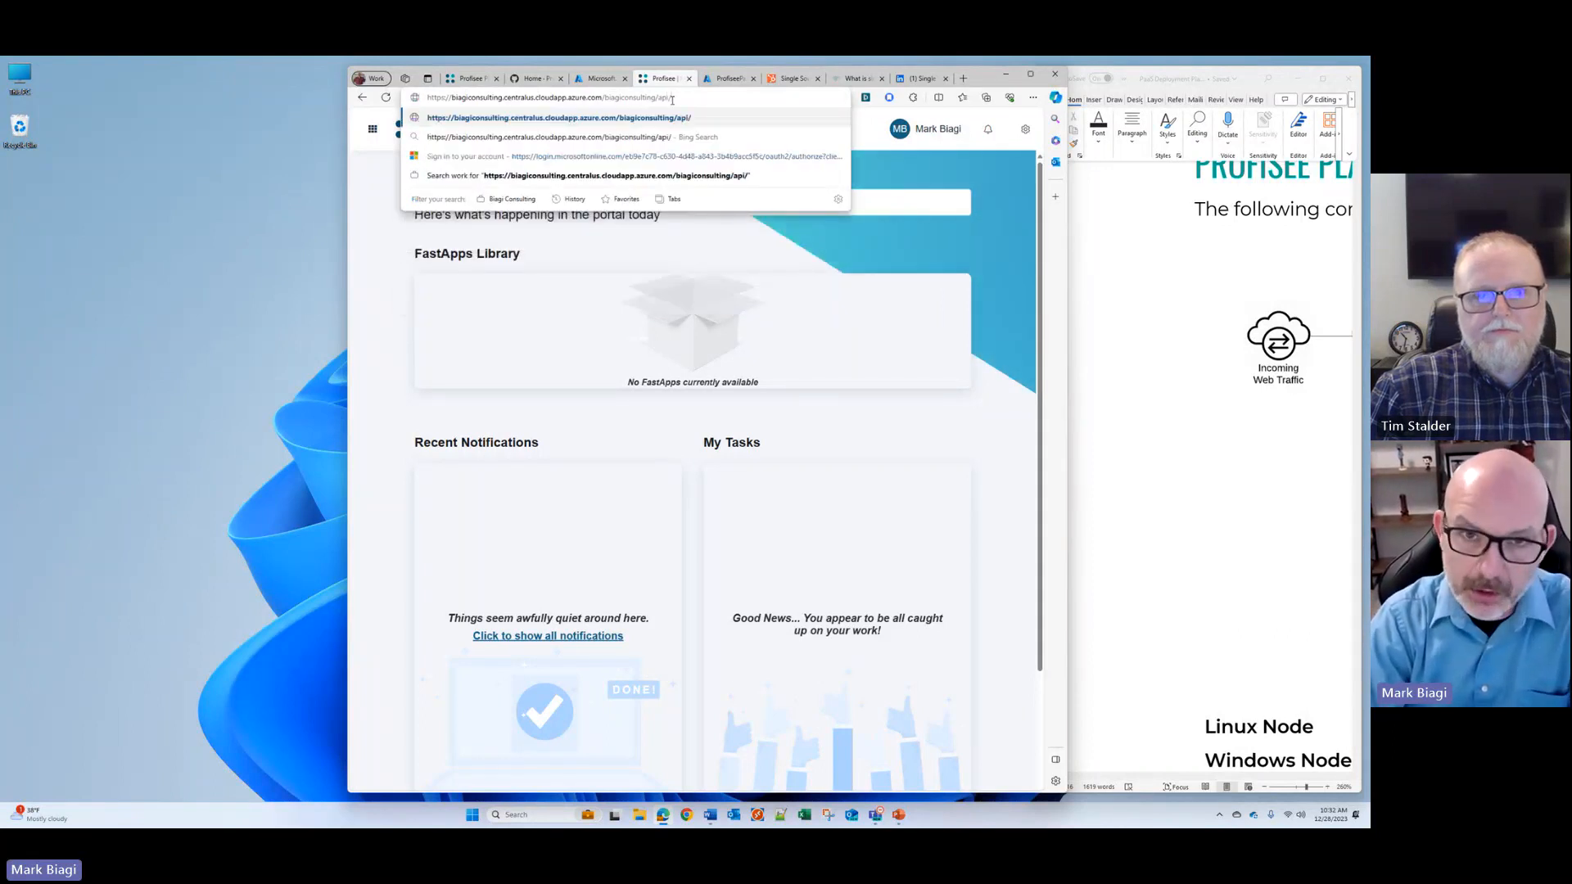
type("client")
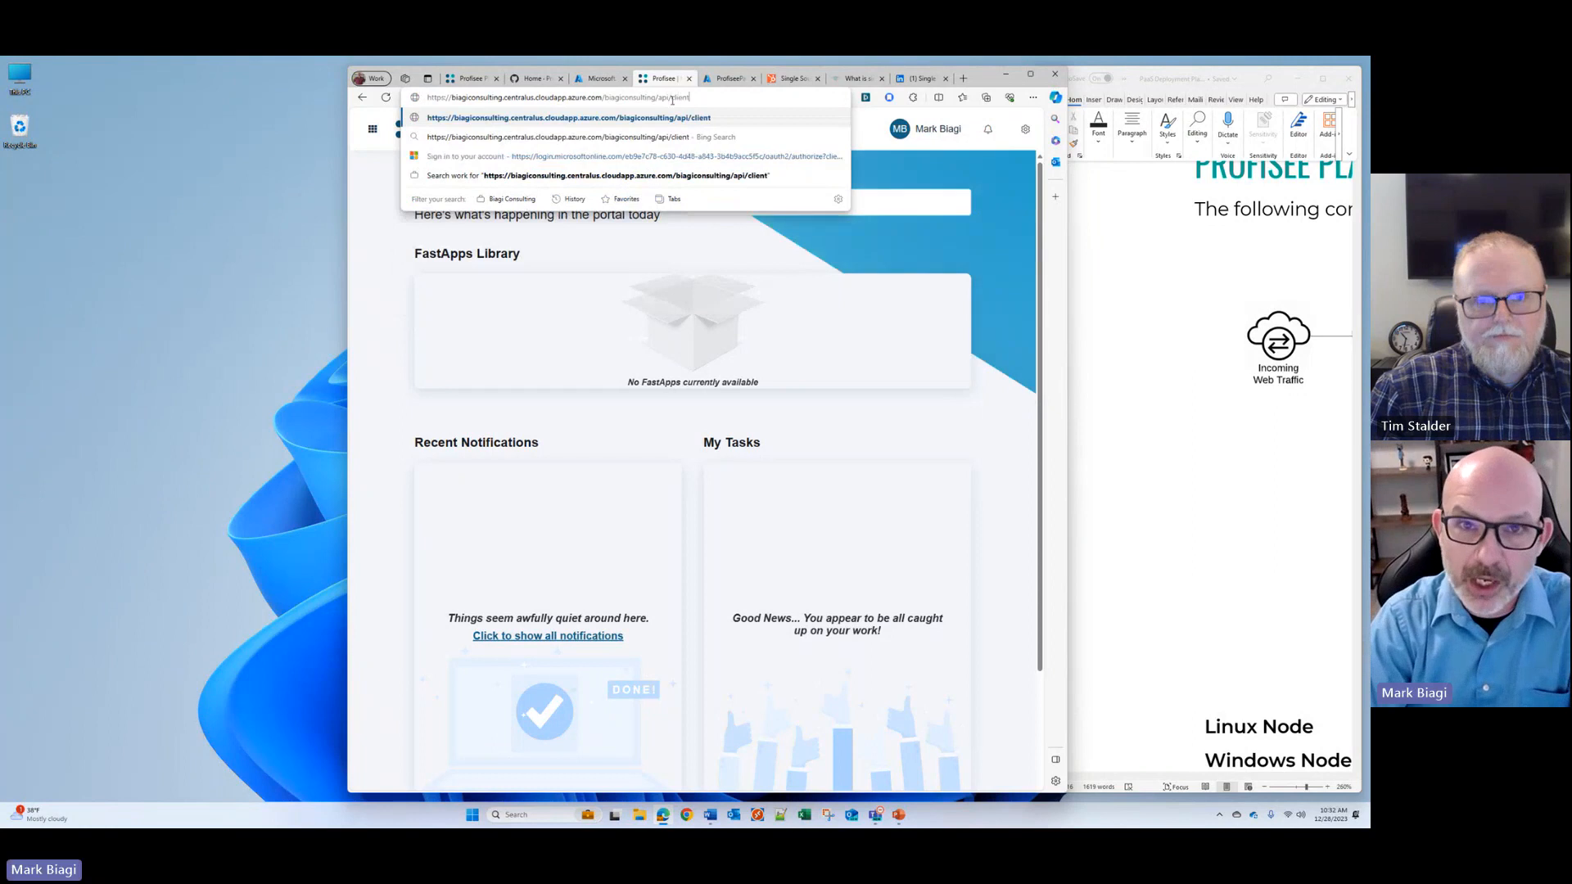
key("Return")
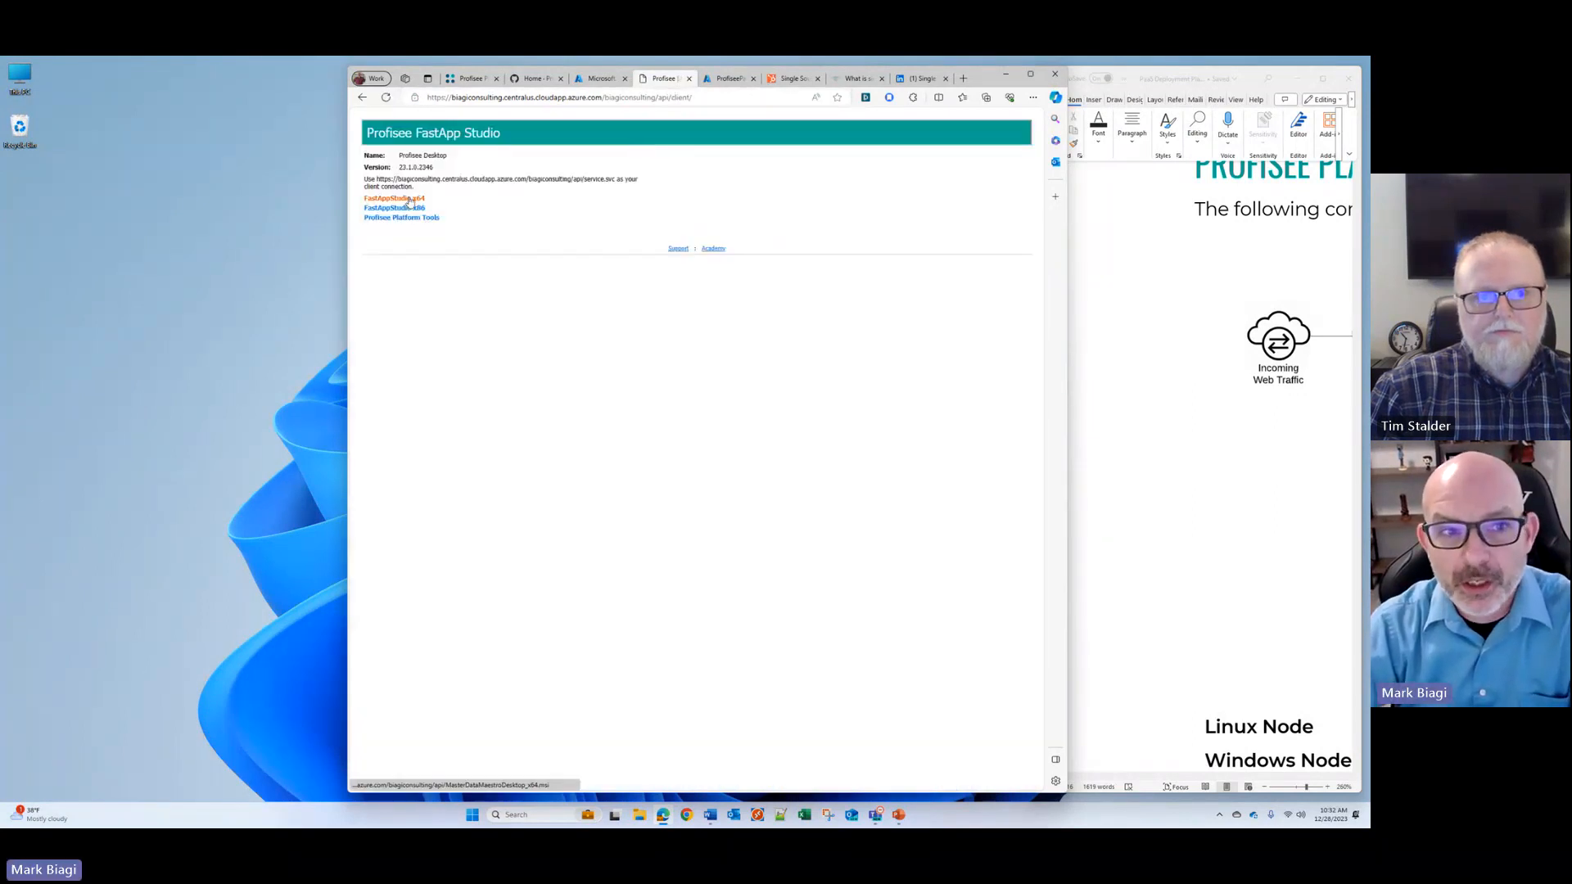
Step: Download the FastAppStudio x64 installer, open its setup wizard and exit it without changing the installation
left_click(418, 200)
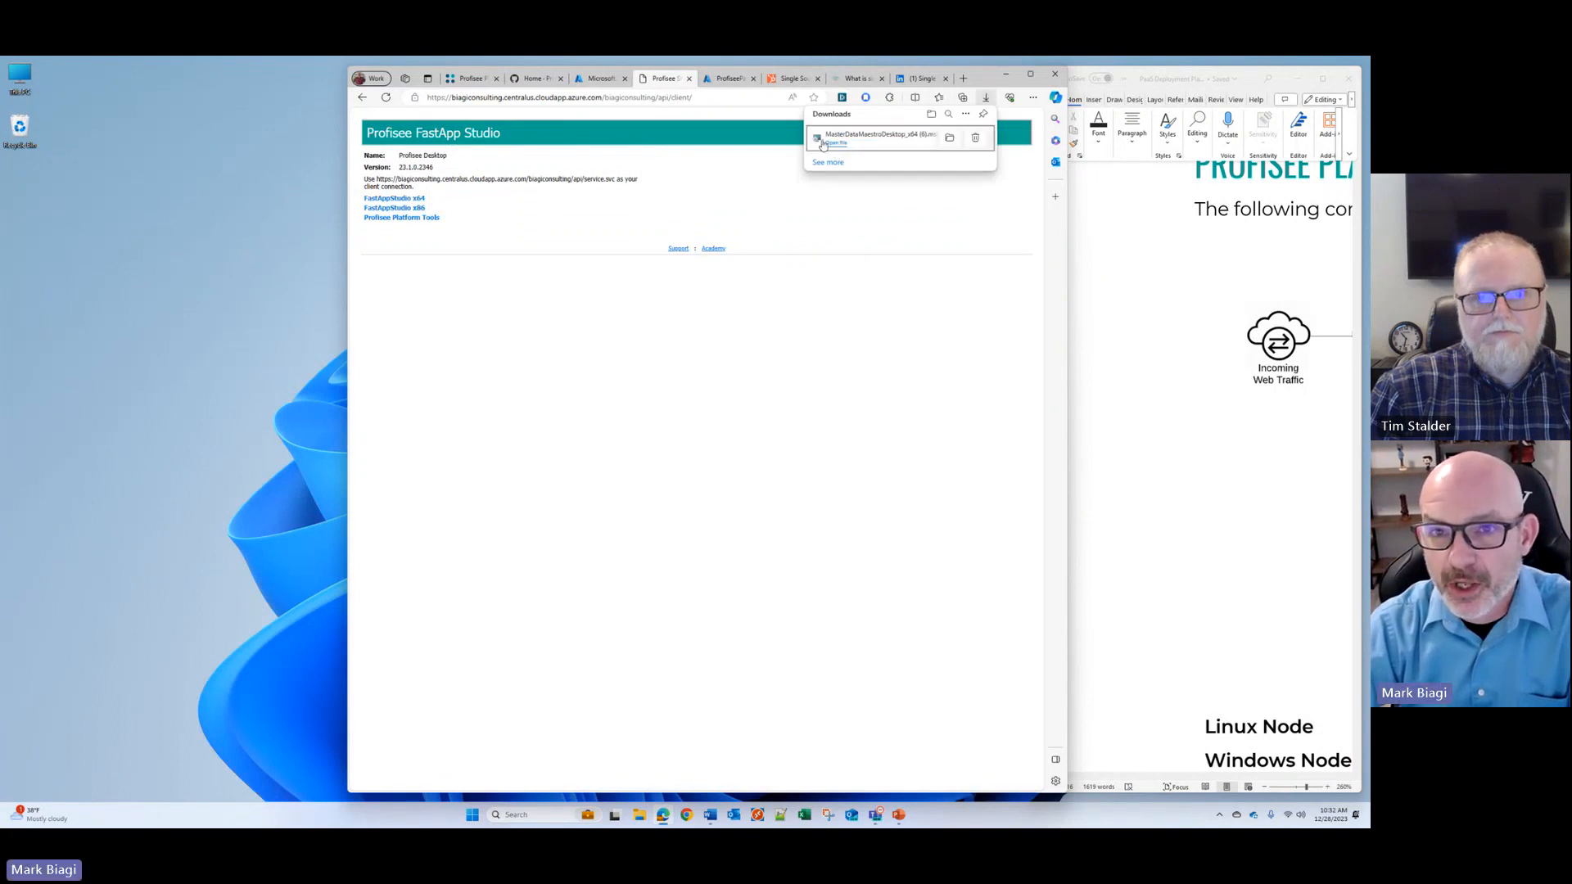
left_click(832, 144)
left_click(737, 518)
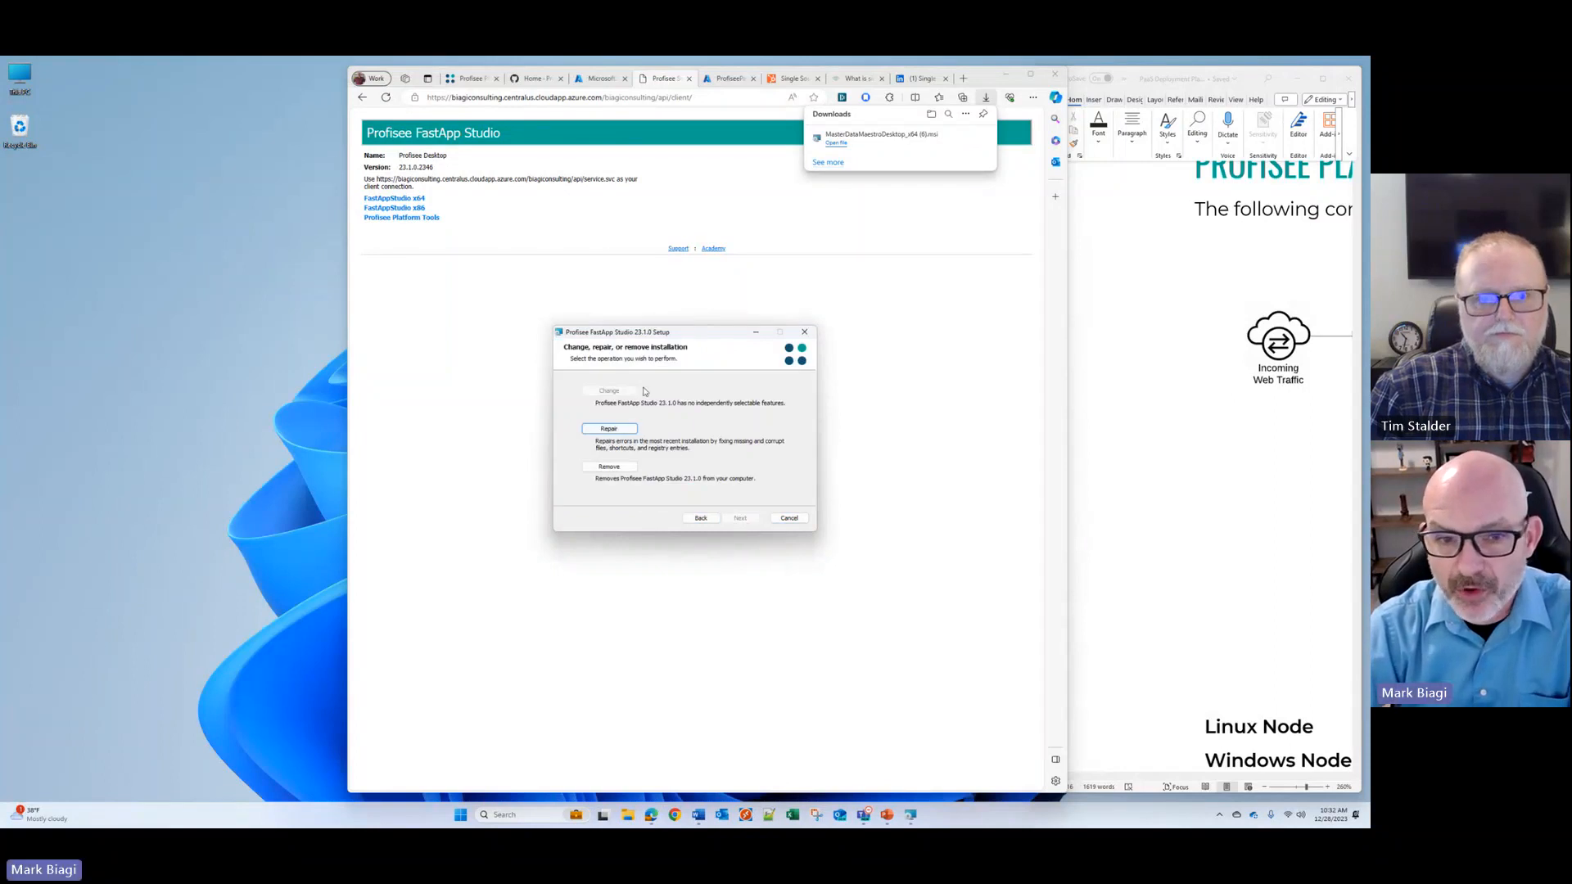
left_click(790, 518)
left_click(662, 452)
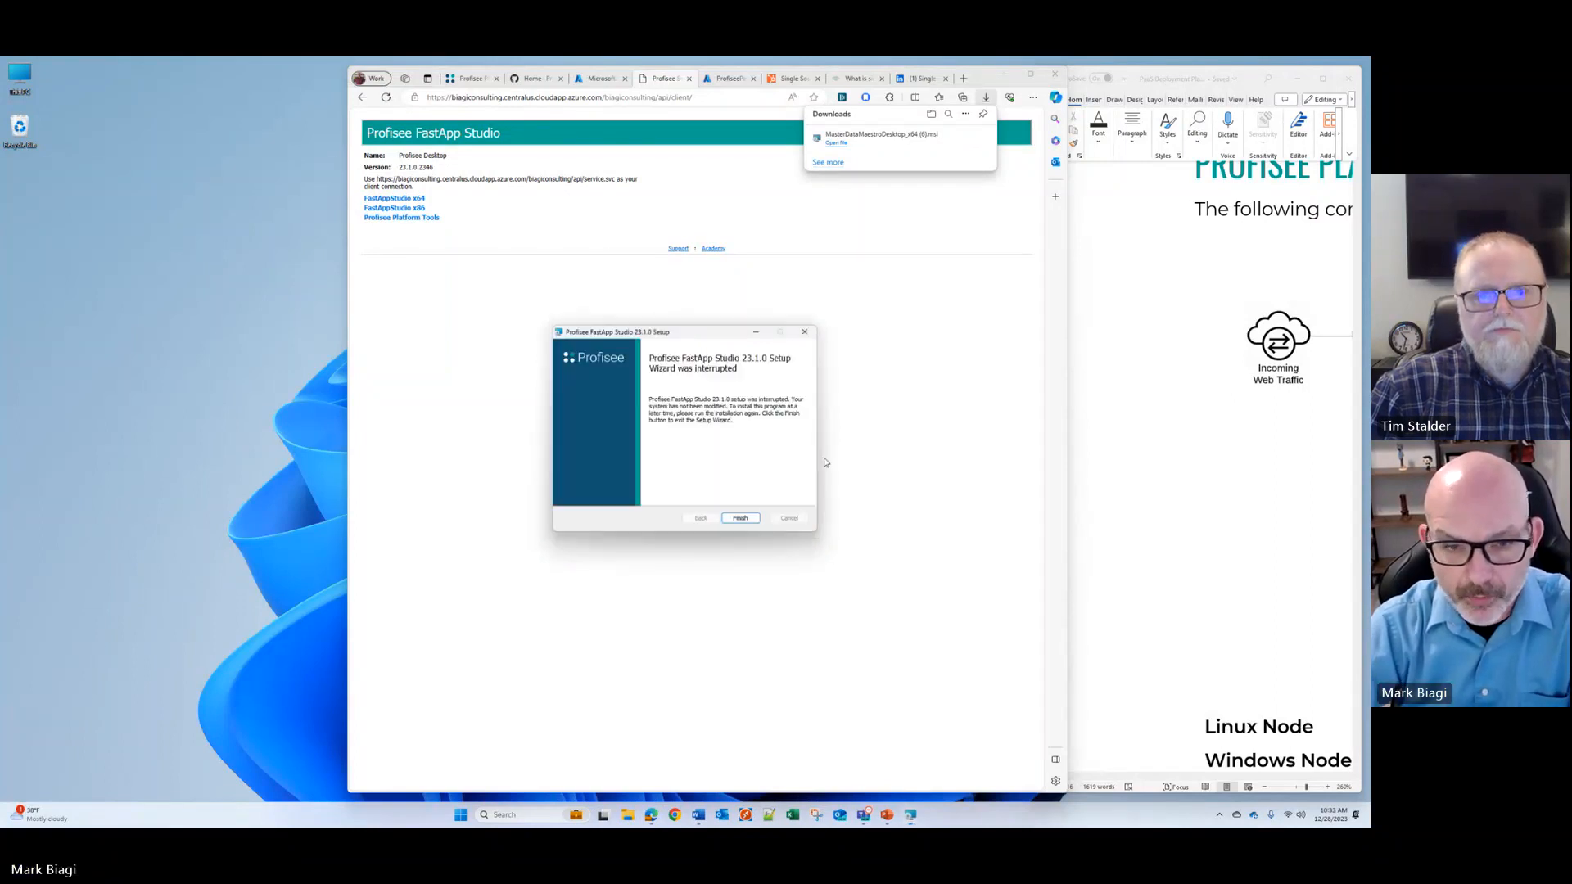
left_click(732, 520)
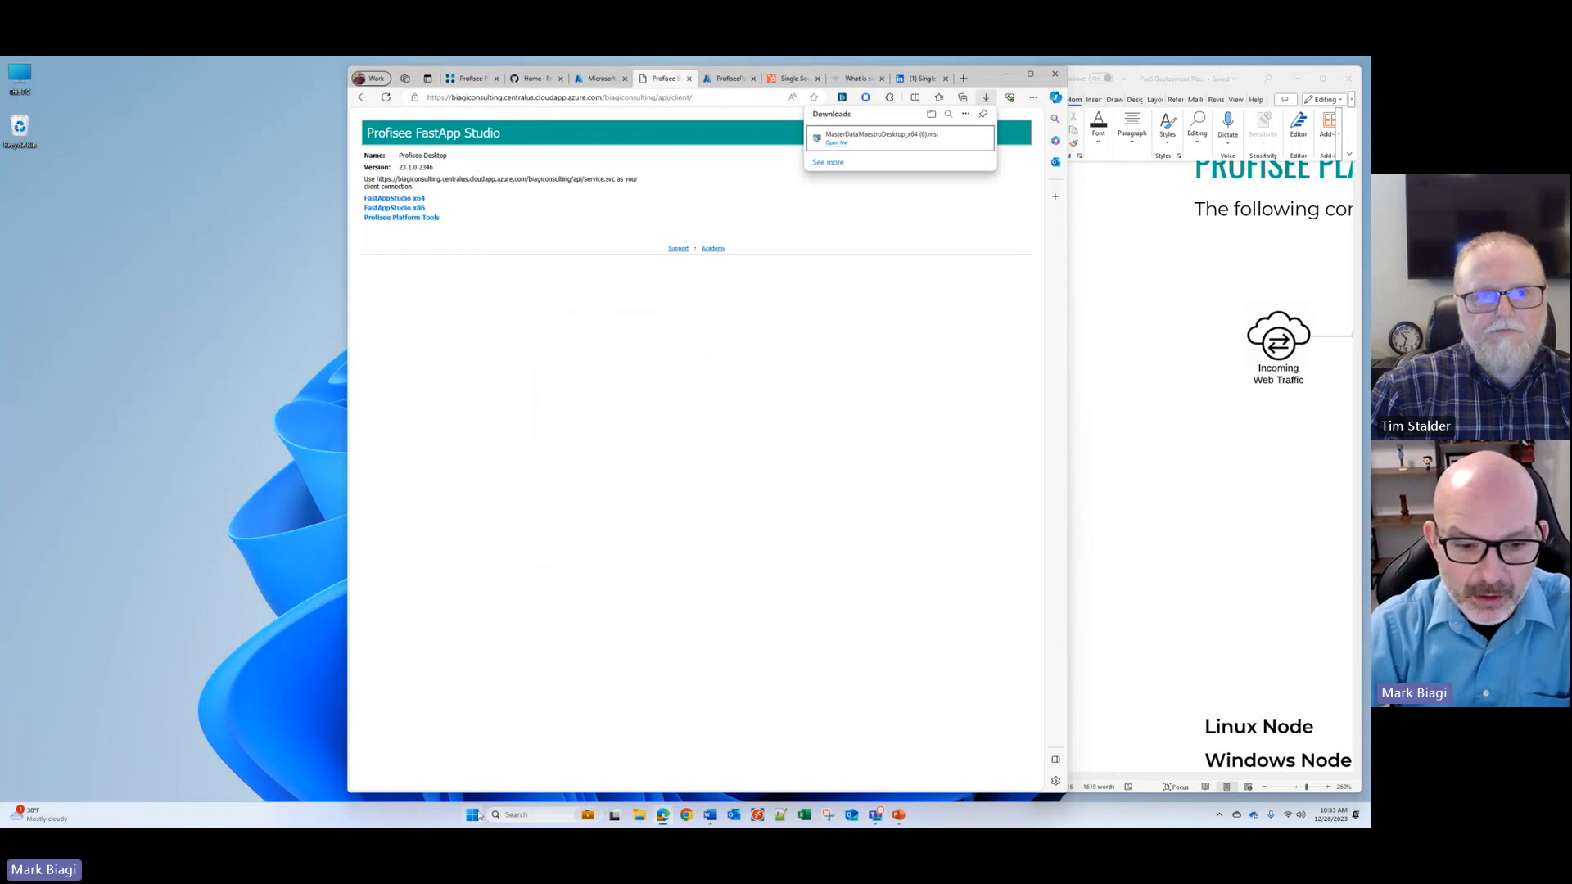
Step: Launch the installed Profisee FastApp Studio 23.1.0 and log in to the platform through the PaaS connection
left_click(474, 815)
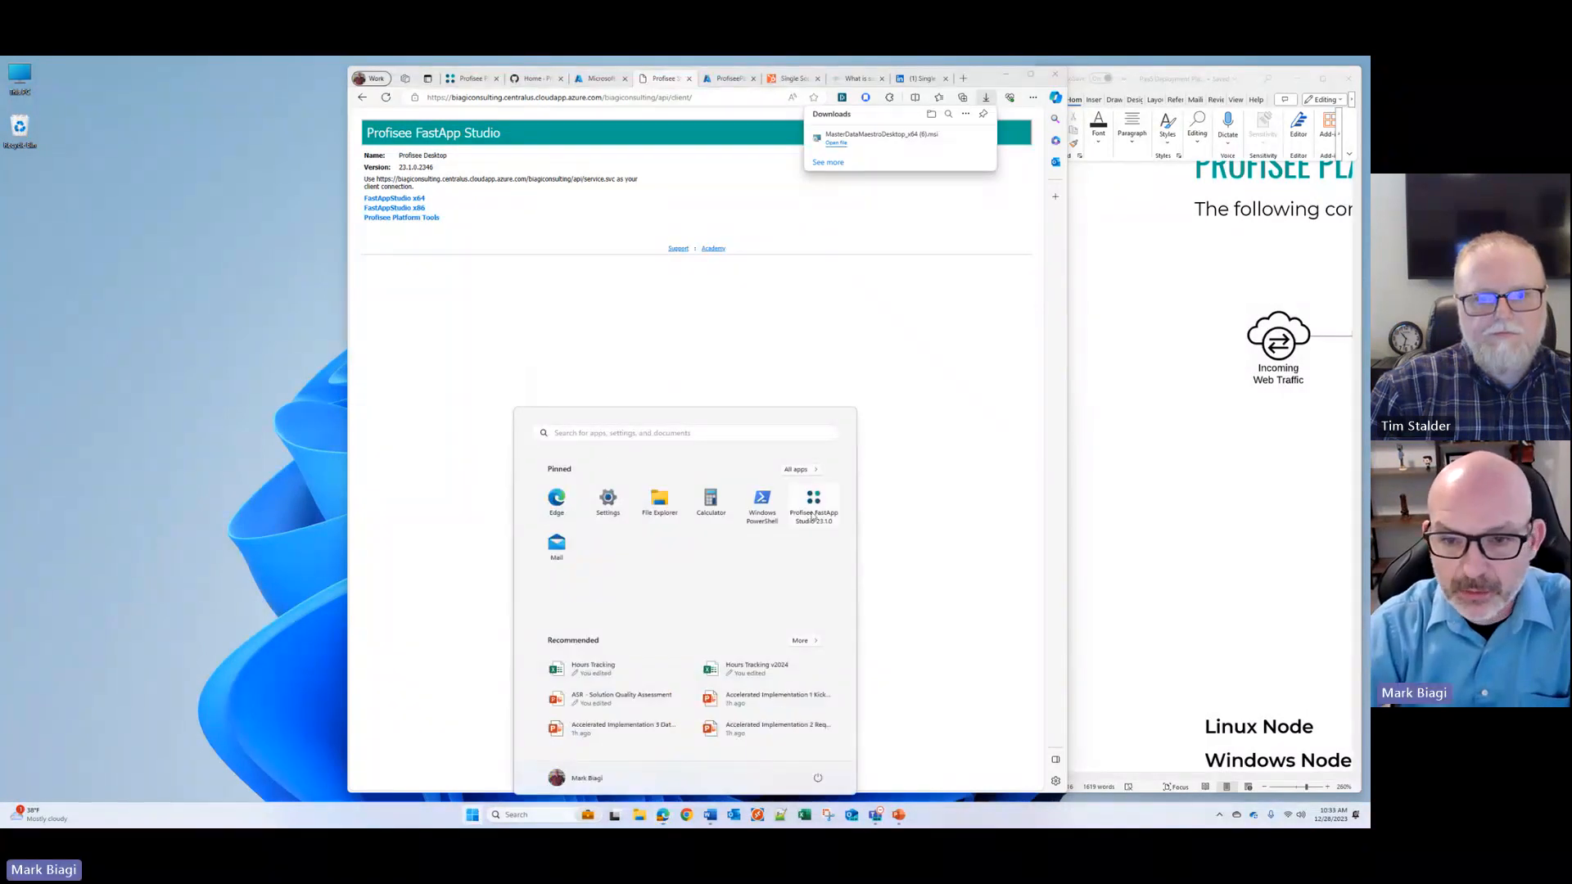
left_click(813, 503)
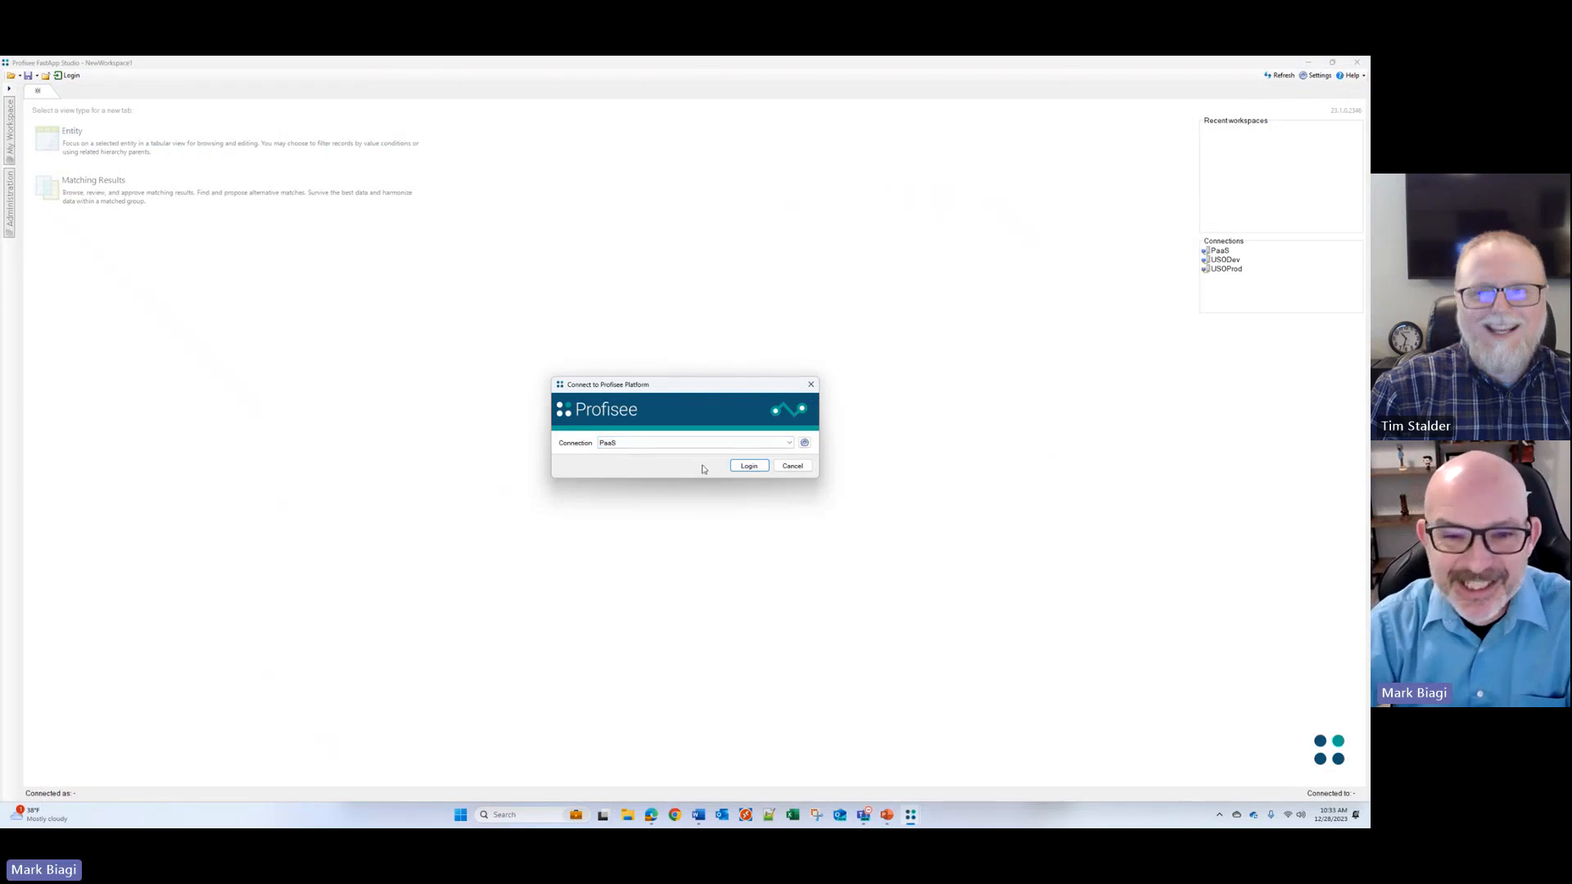
left_click(748, 465)
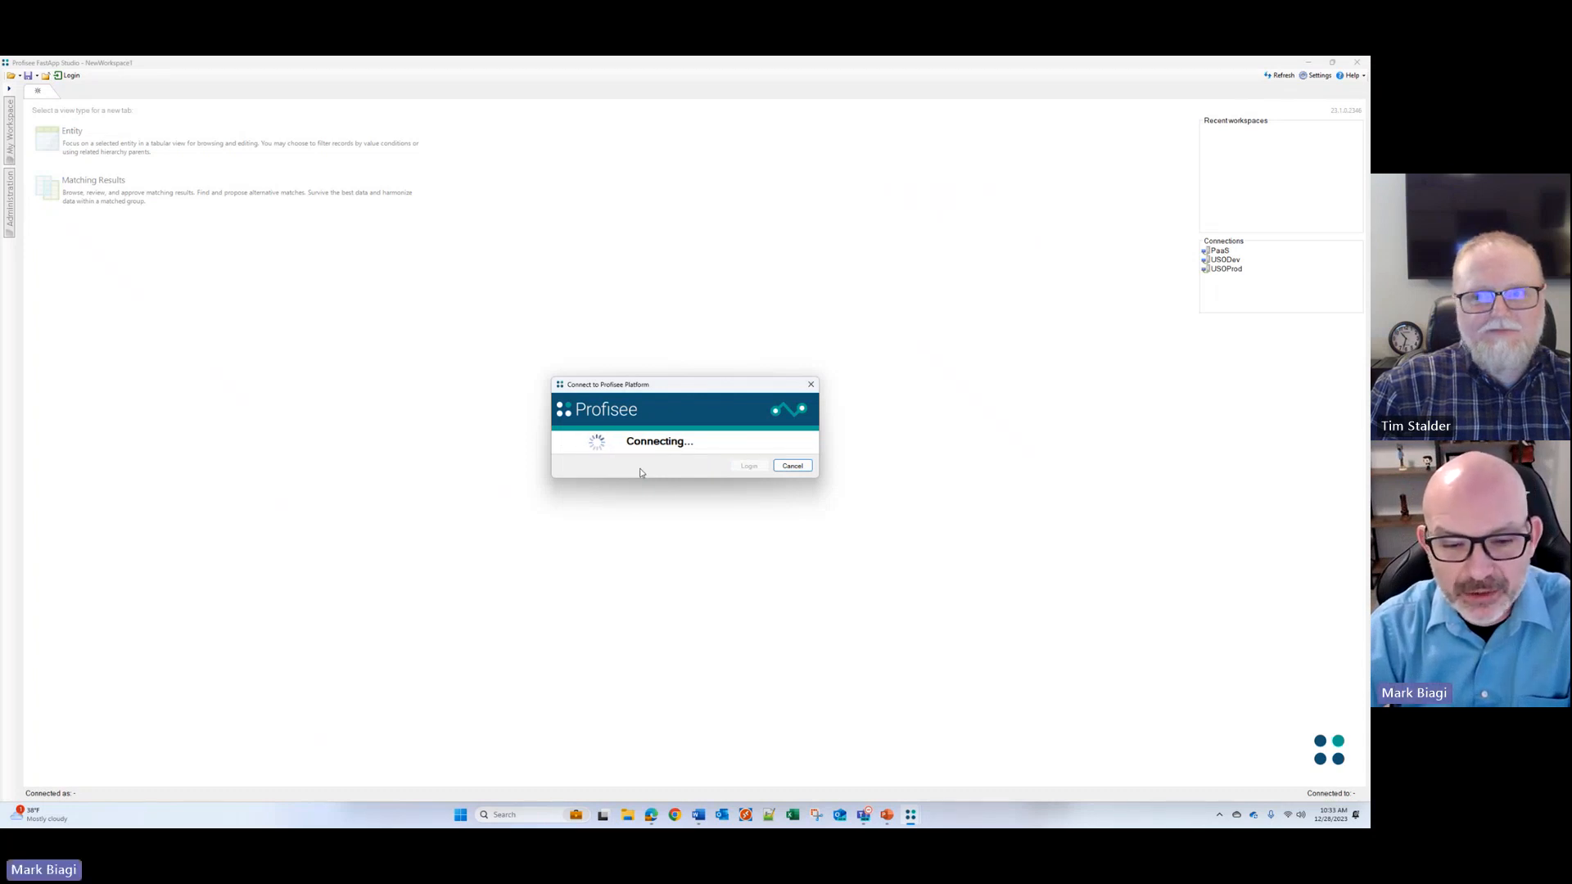
left_click(651, 815)
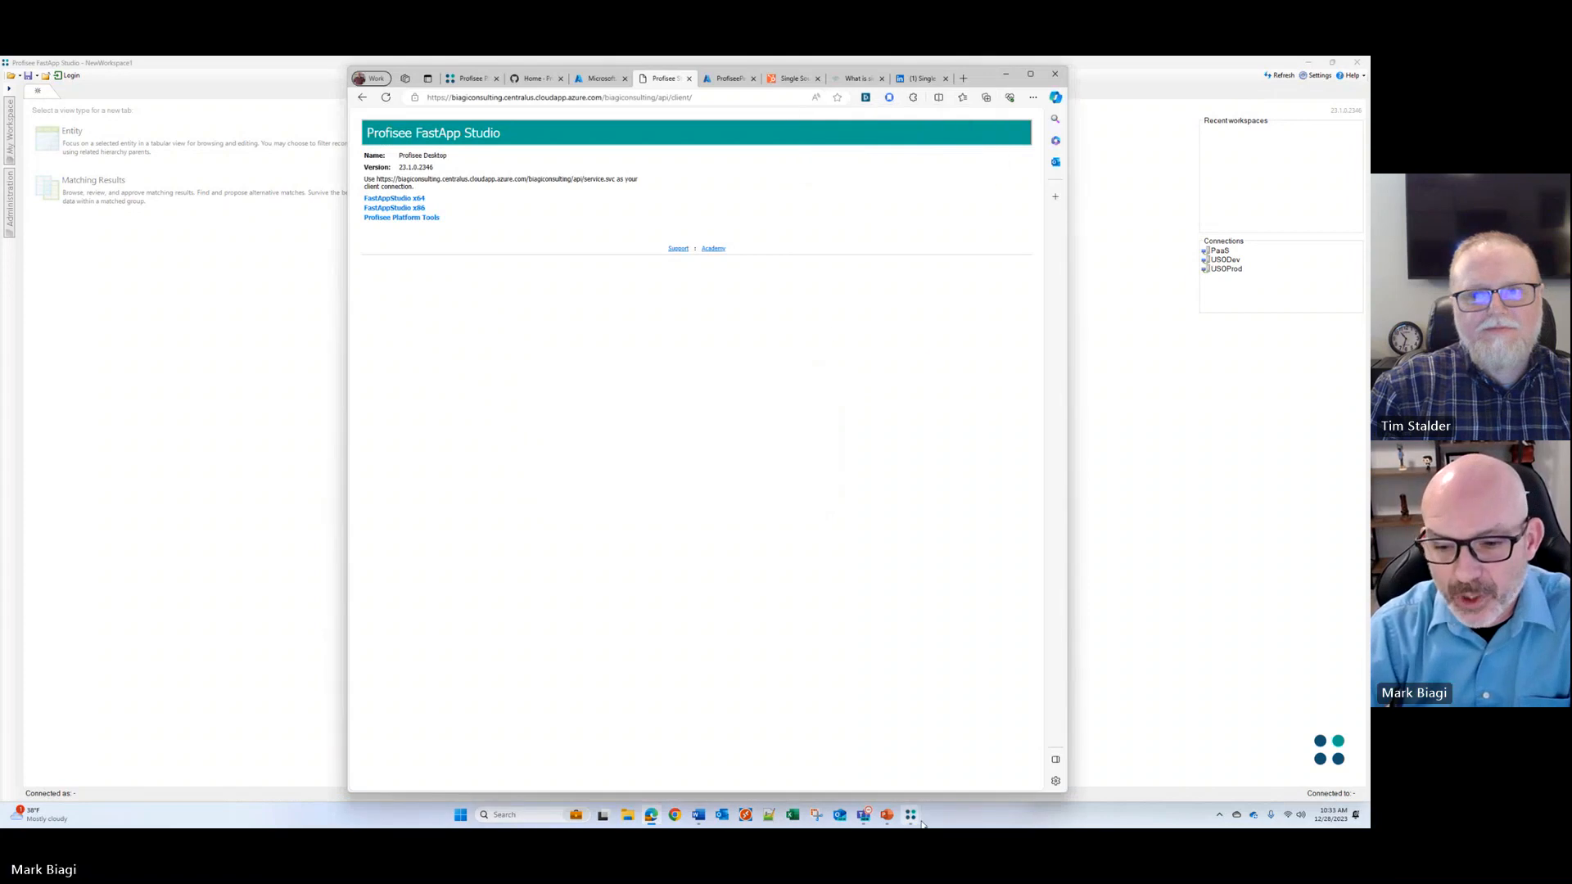
mouse_move(911, 816)
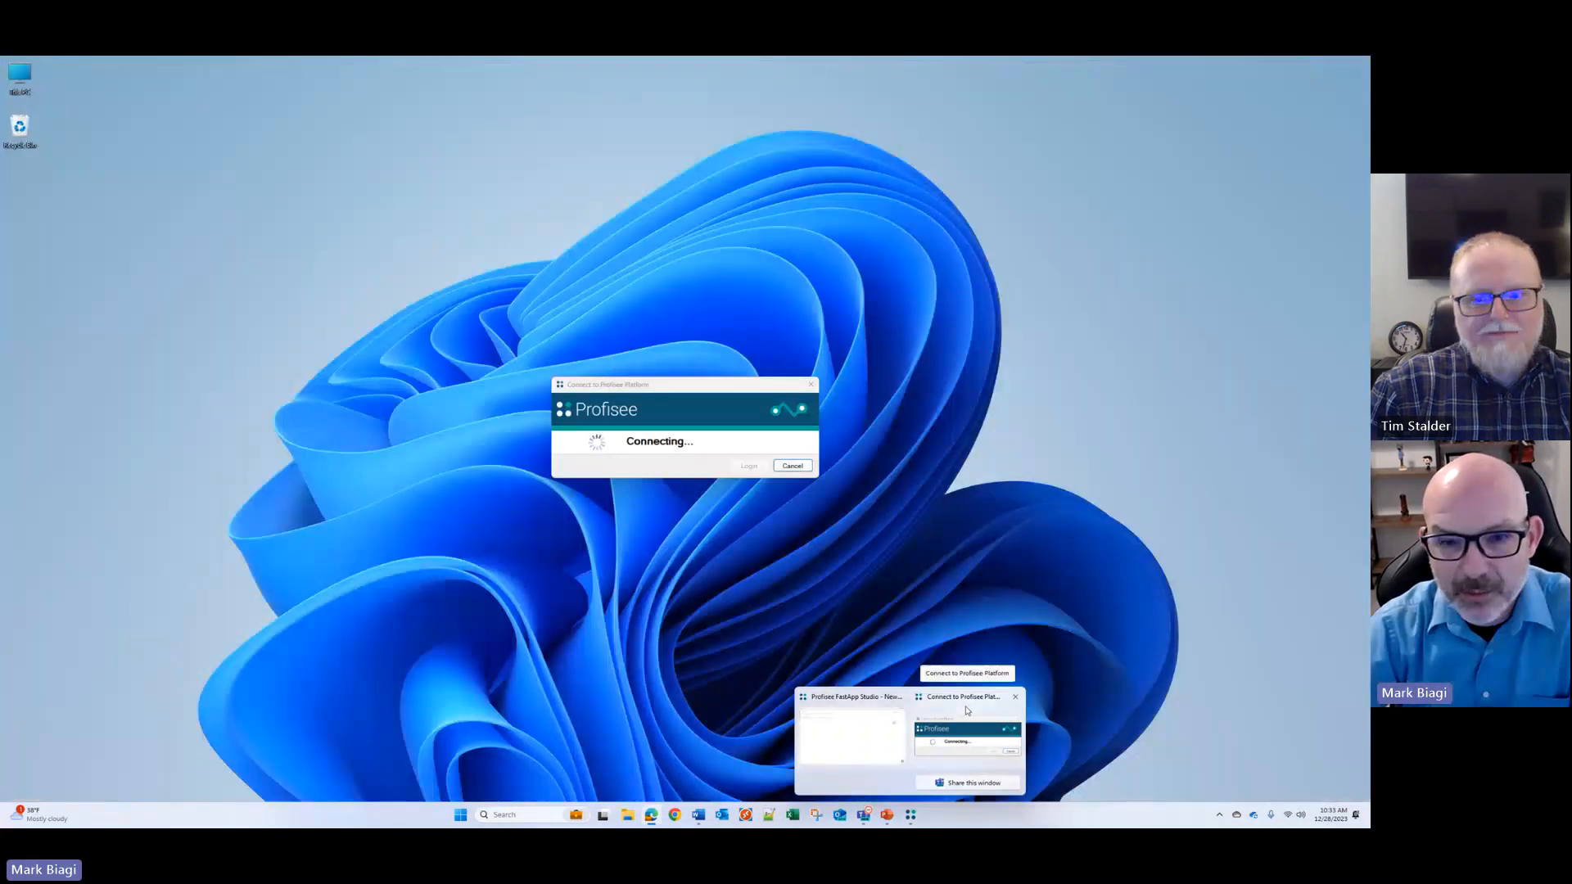
left_click(964, 729)
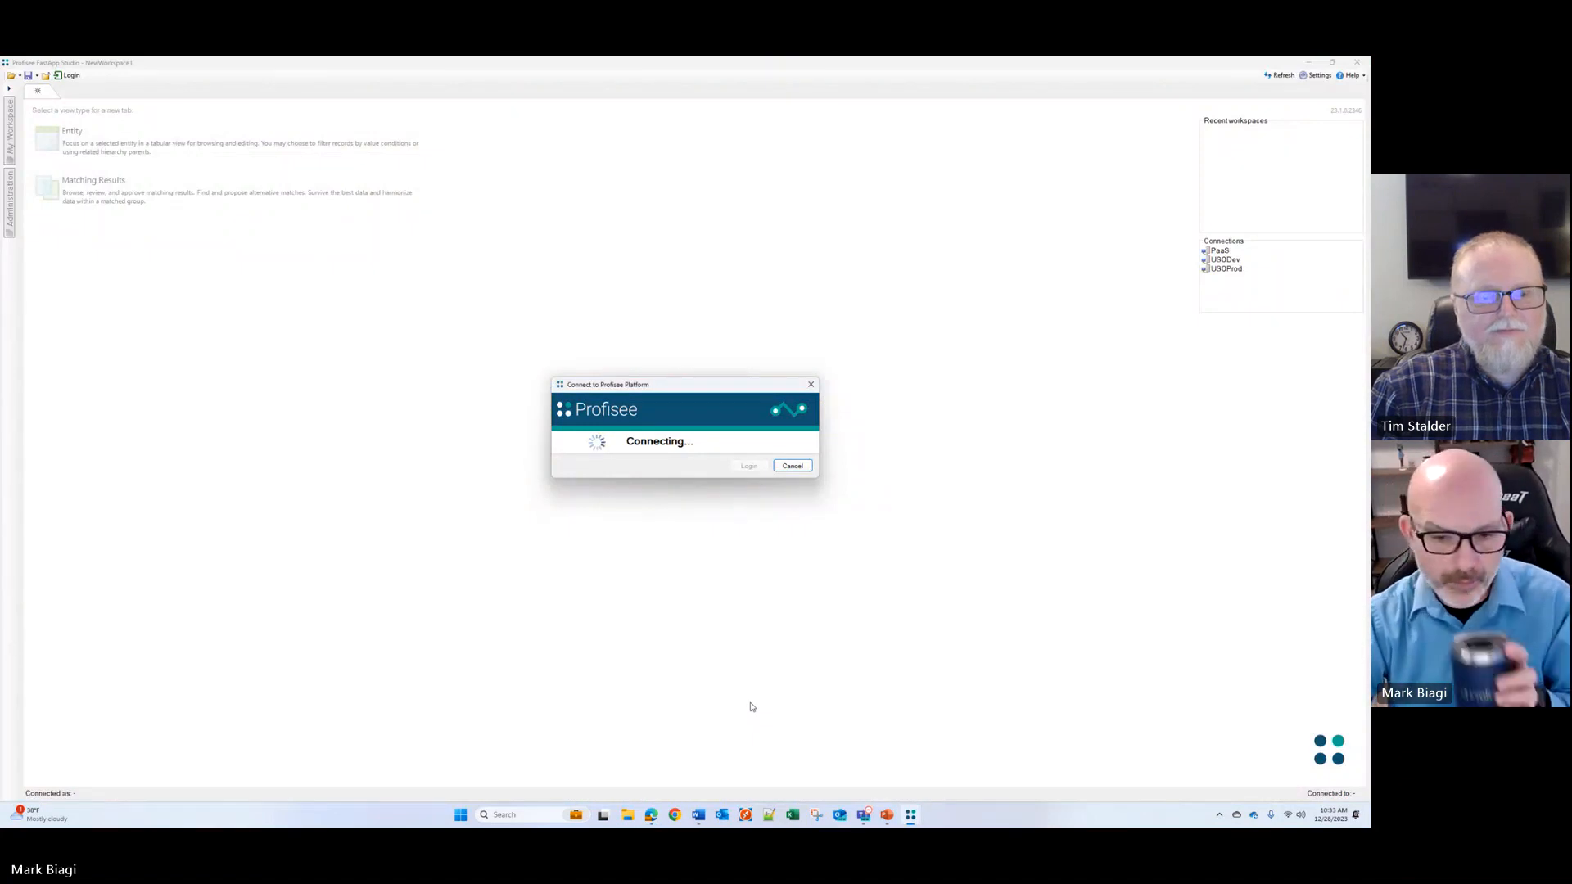
mouse_move(655, 809)
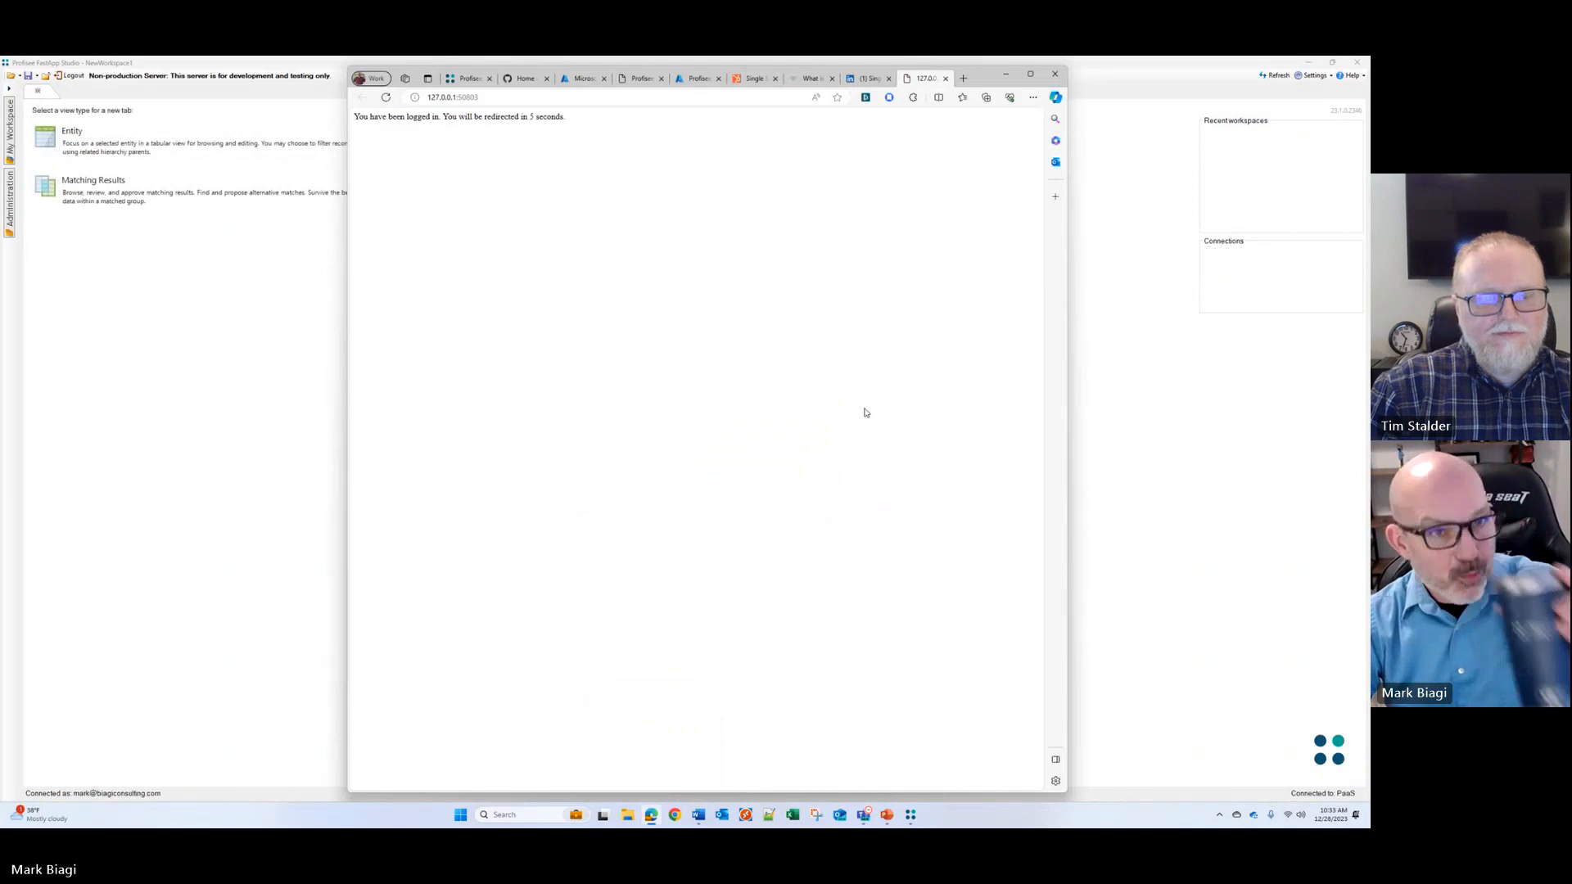
left_click(285, 321)
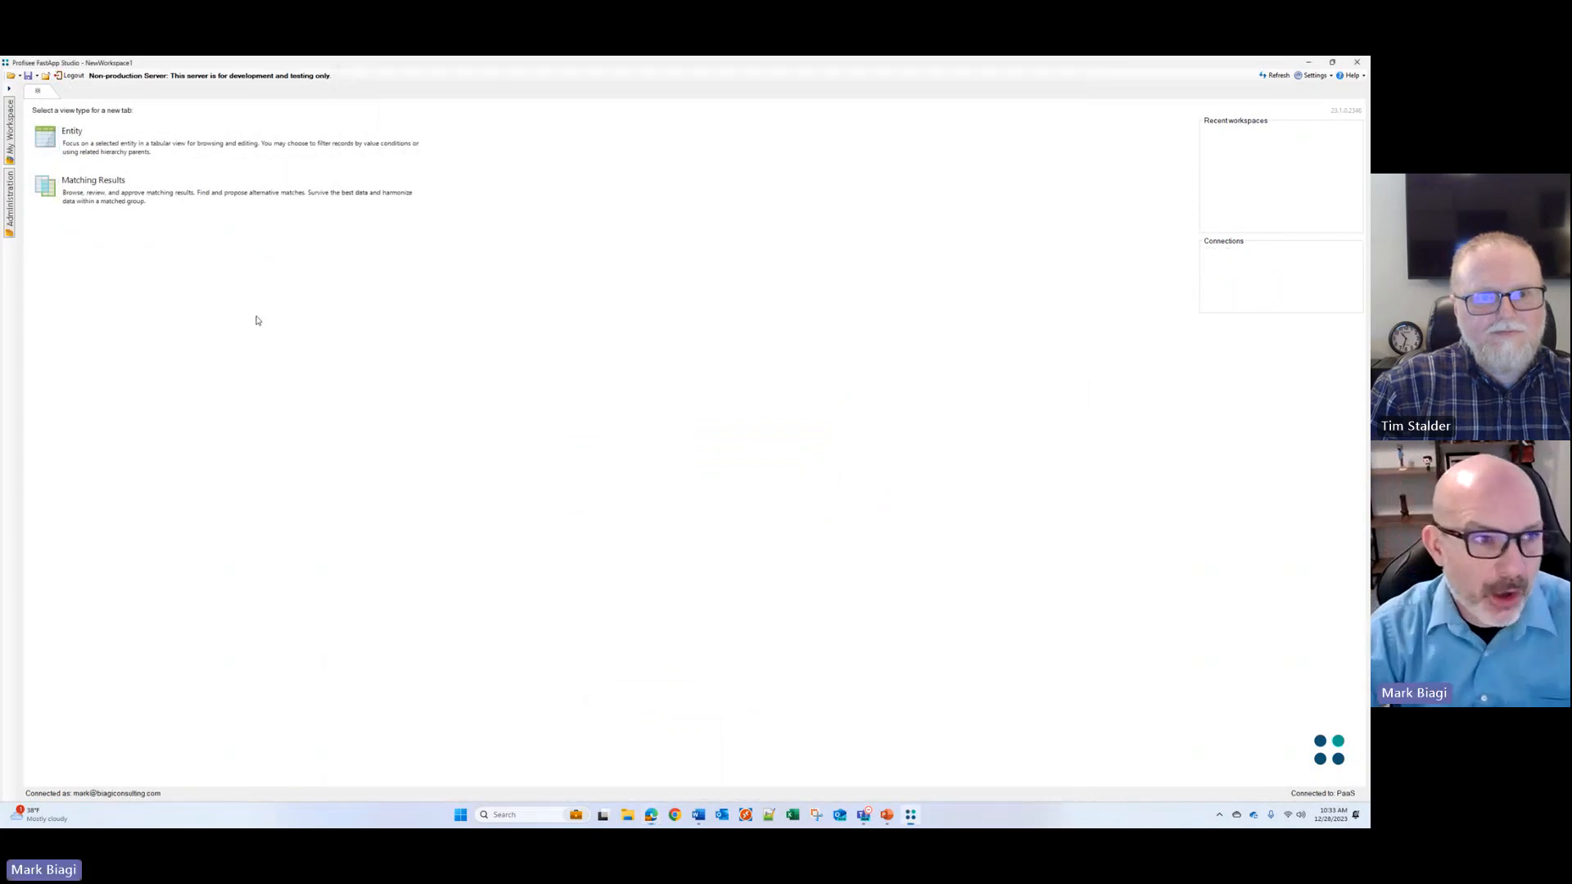
Step: Open the server model in Advanced Modeling without checking it out, and view its Entities list
left_click(10, 209)
left_click(62, 160)
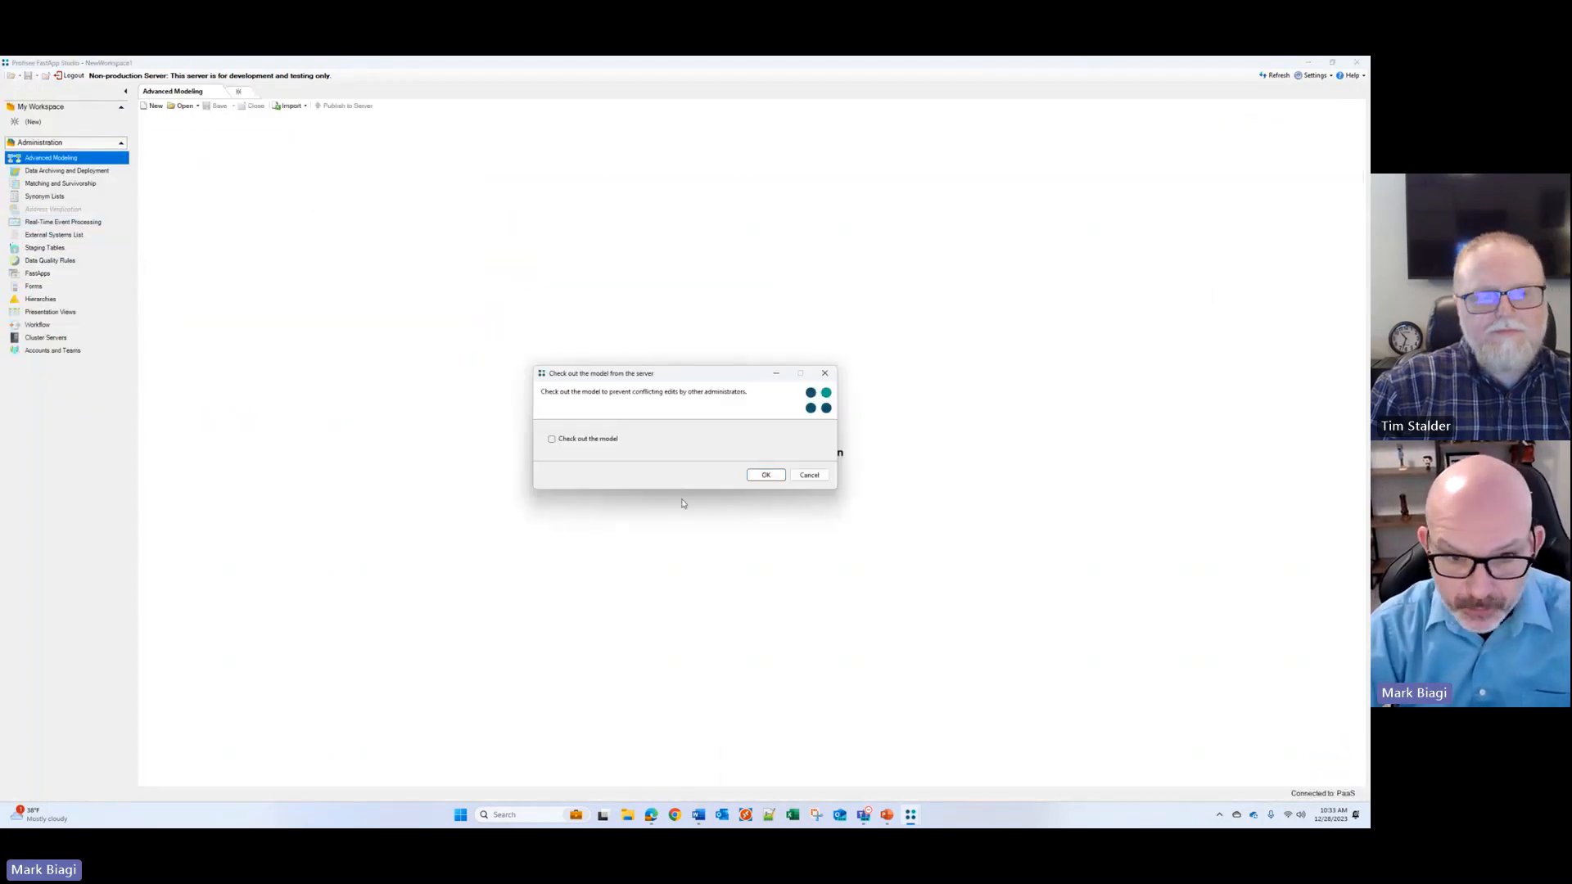
left_click(766, 475)
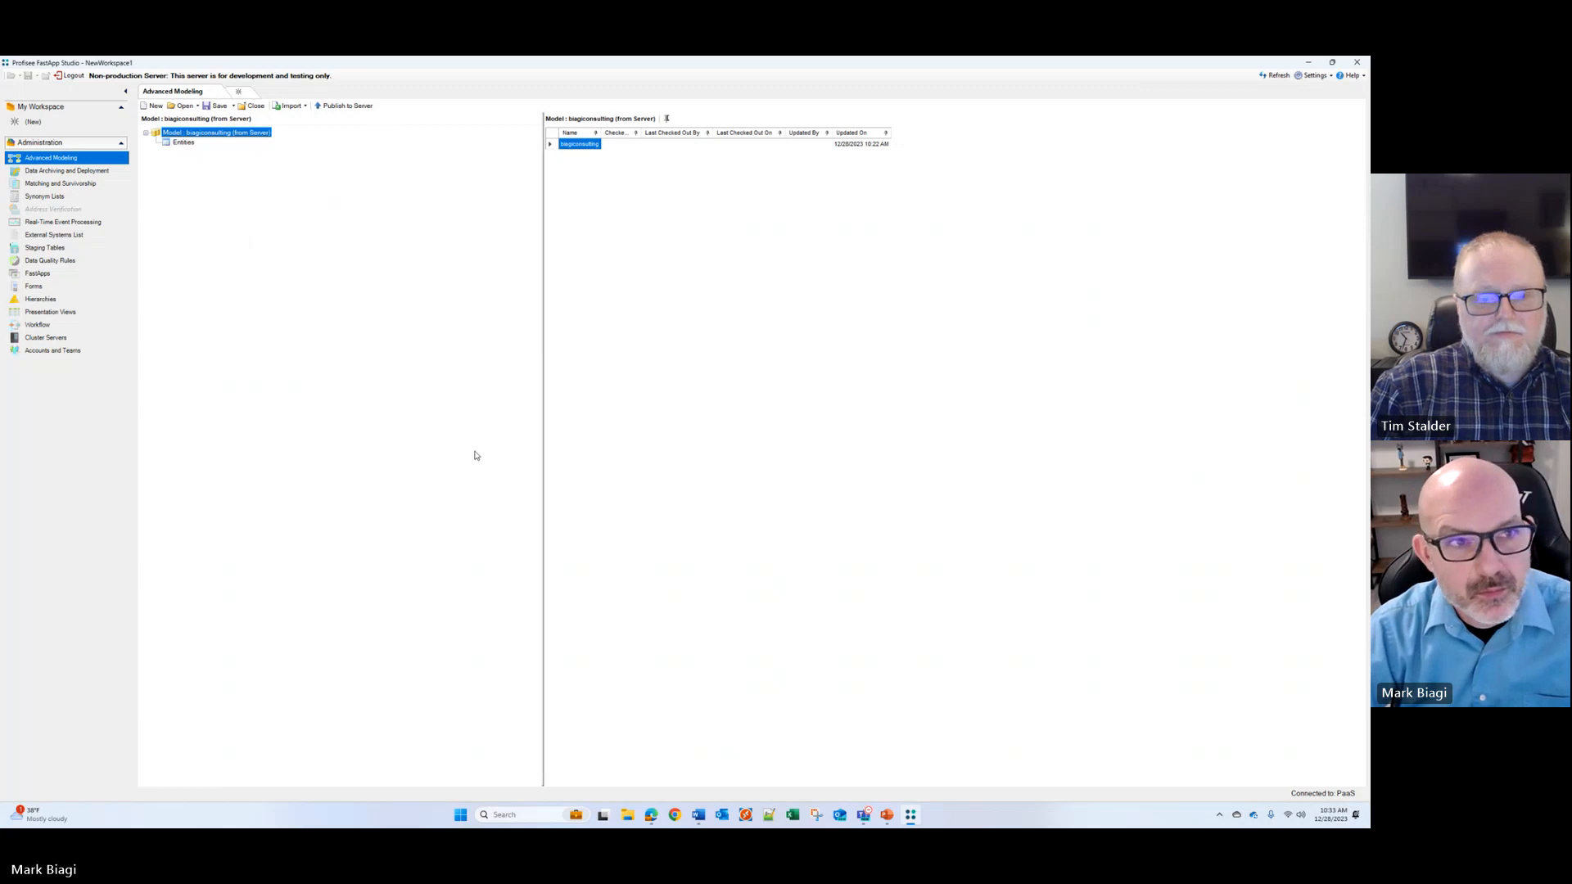
left_click(184, 143)
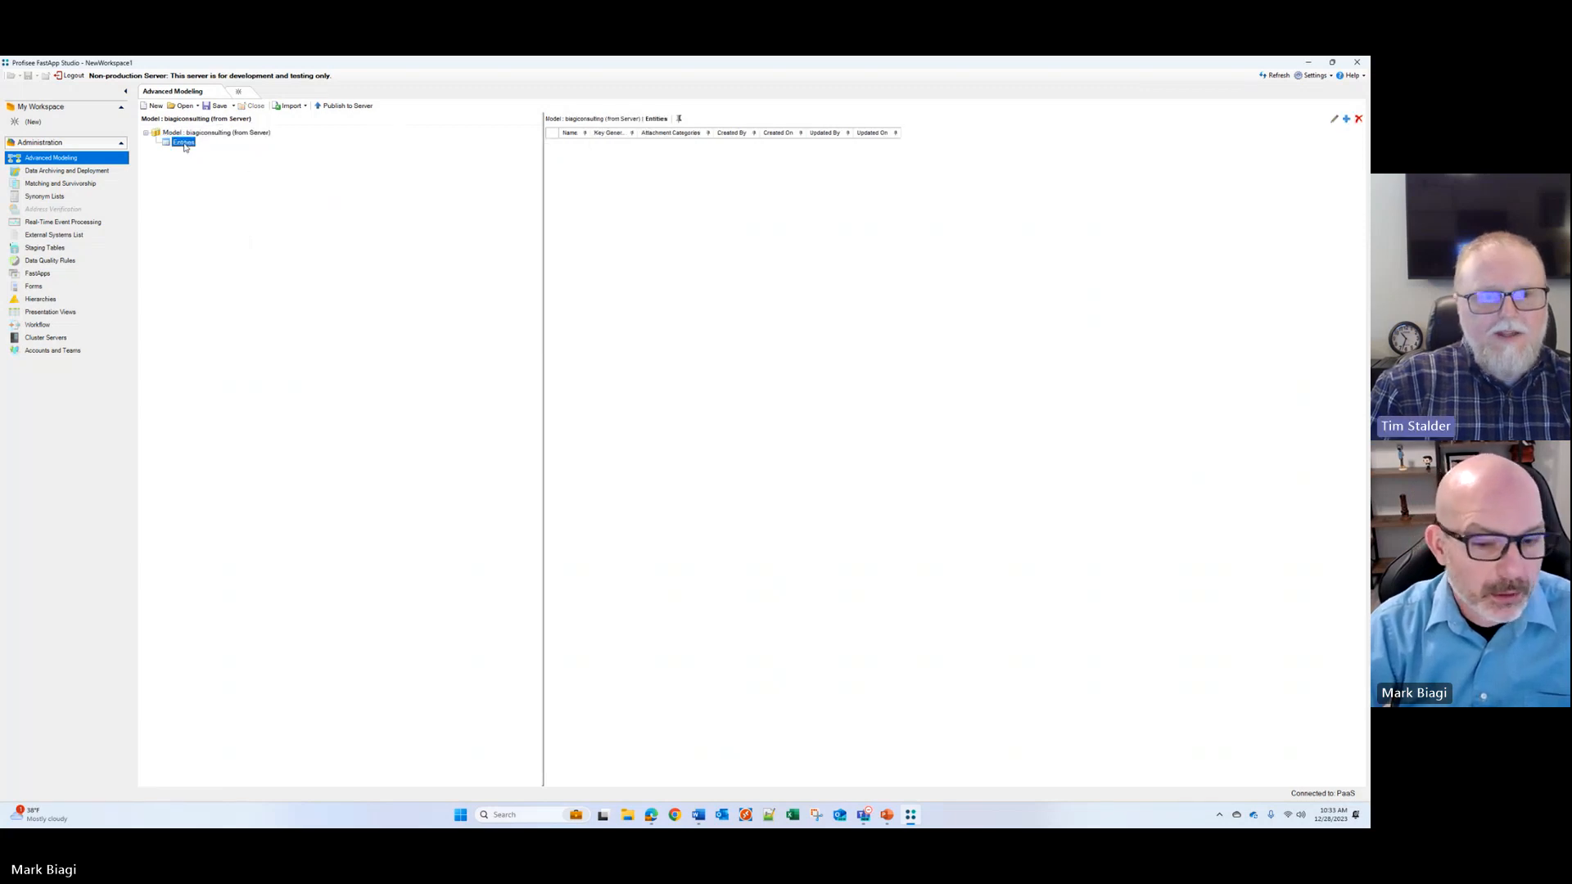
Step: Switch to the PaaS deployment plan in Word and review the Azure AKS Deployment Configuration Settings tables
left_click(651, 818)
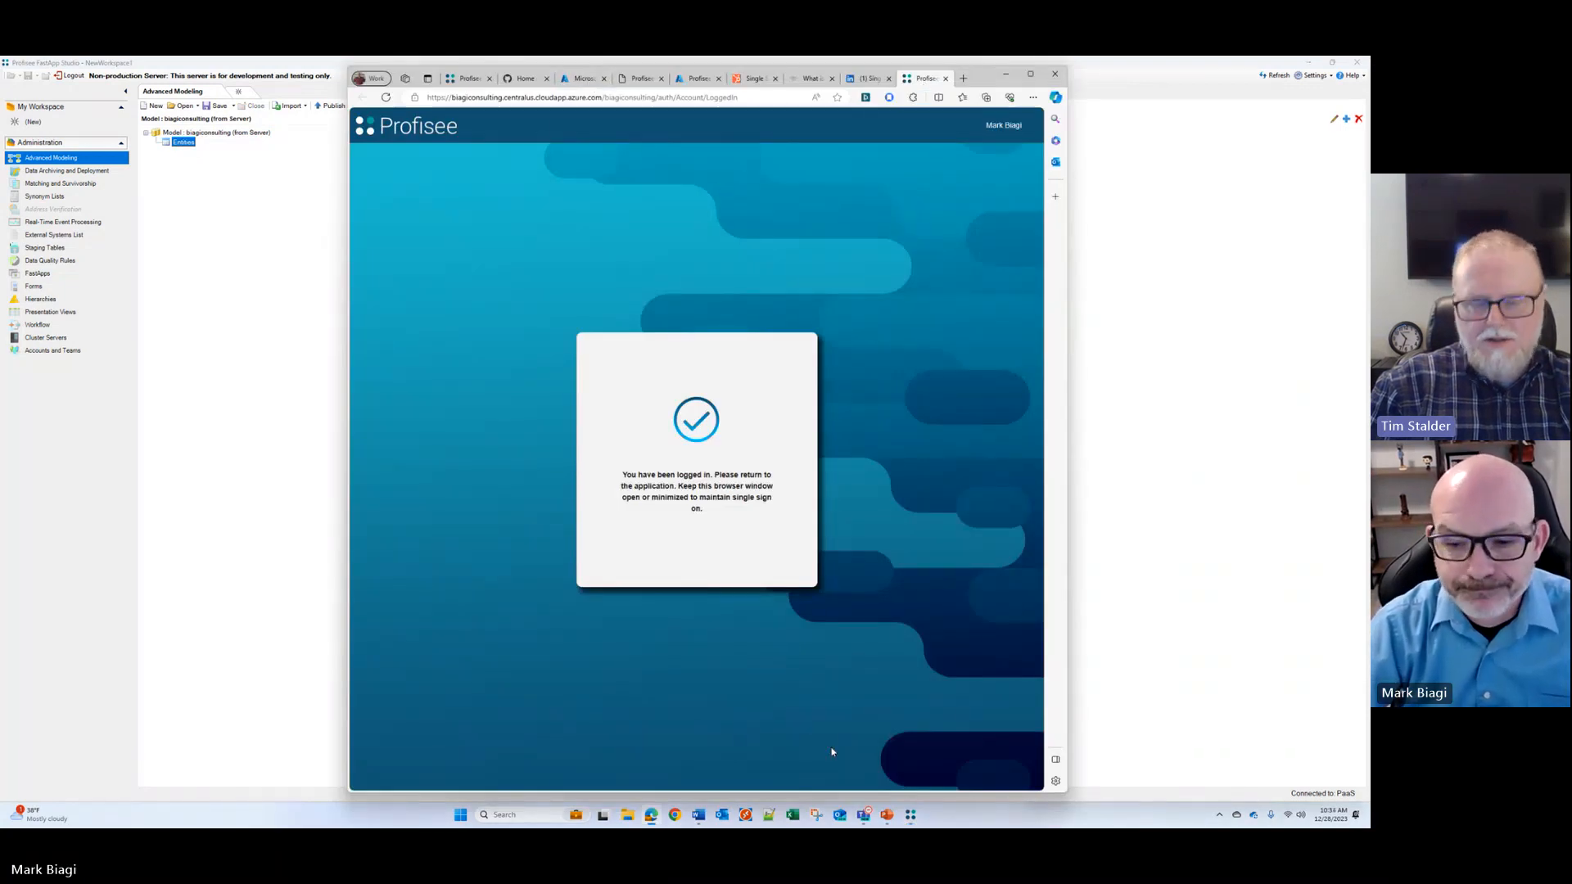
left_click(721, 816)
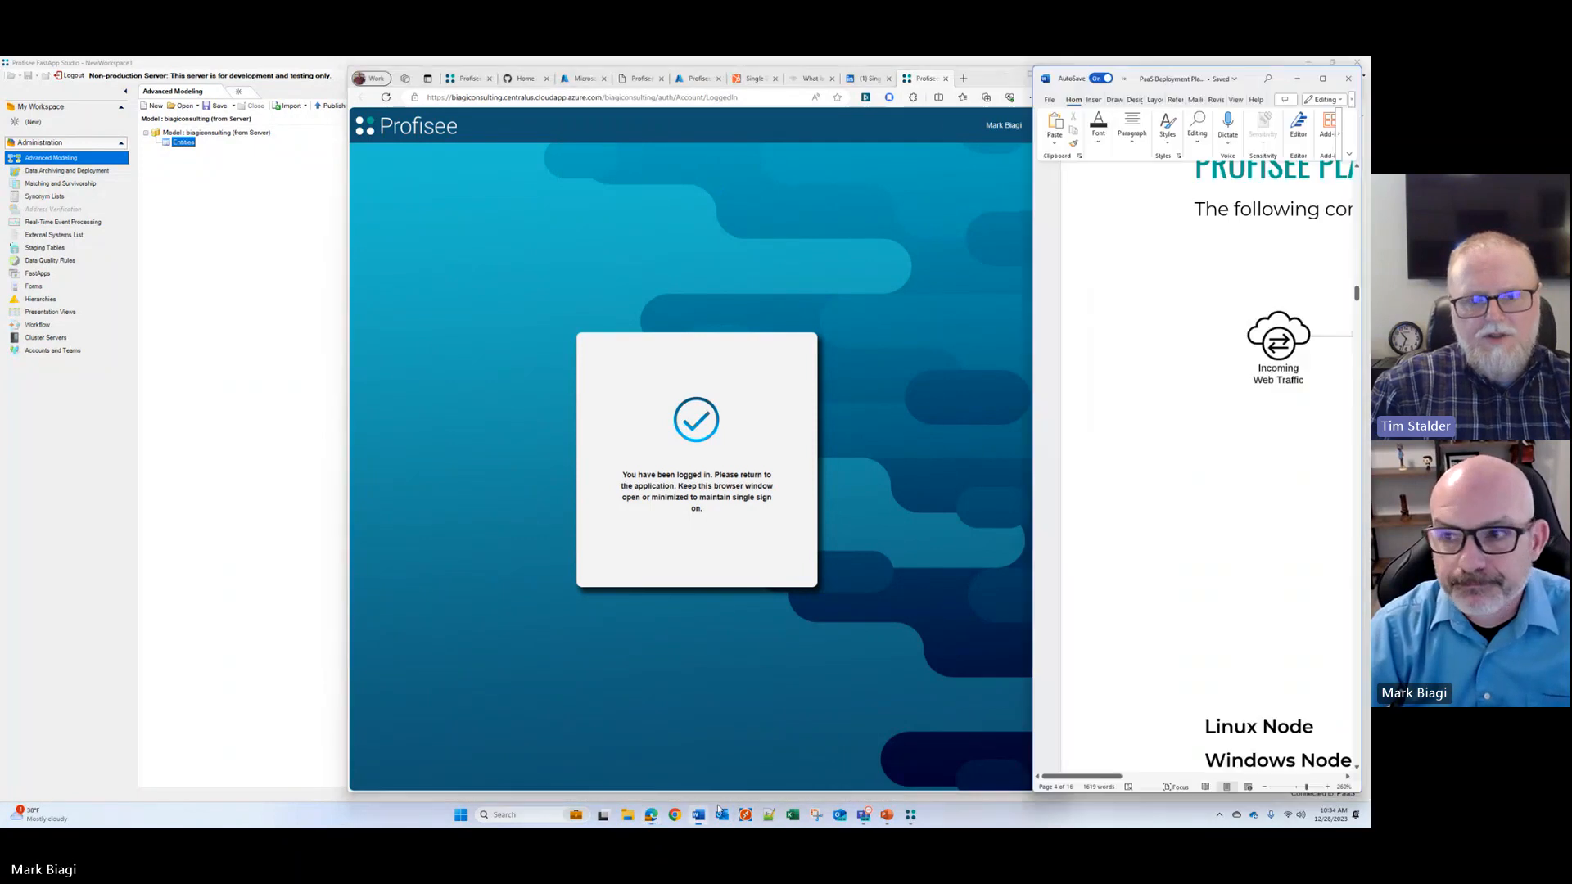
scroll(1178, 510, "down", 10)
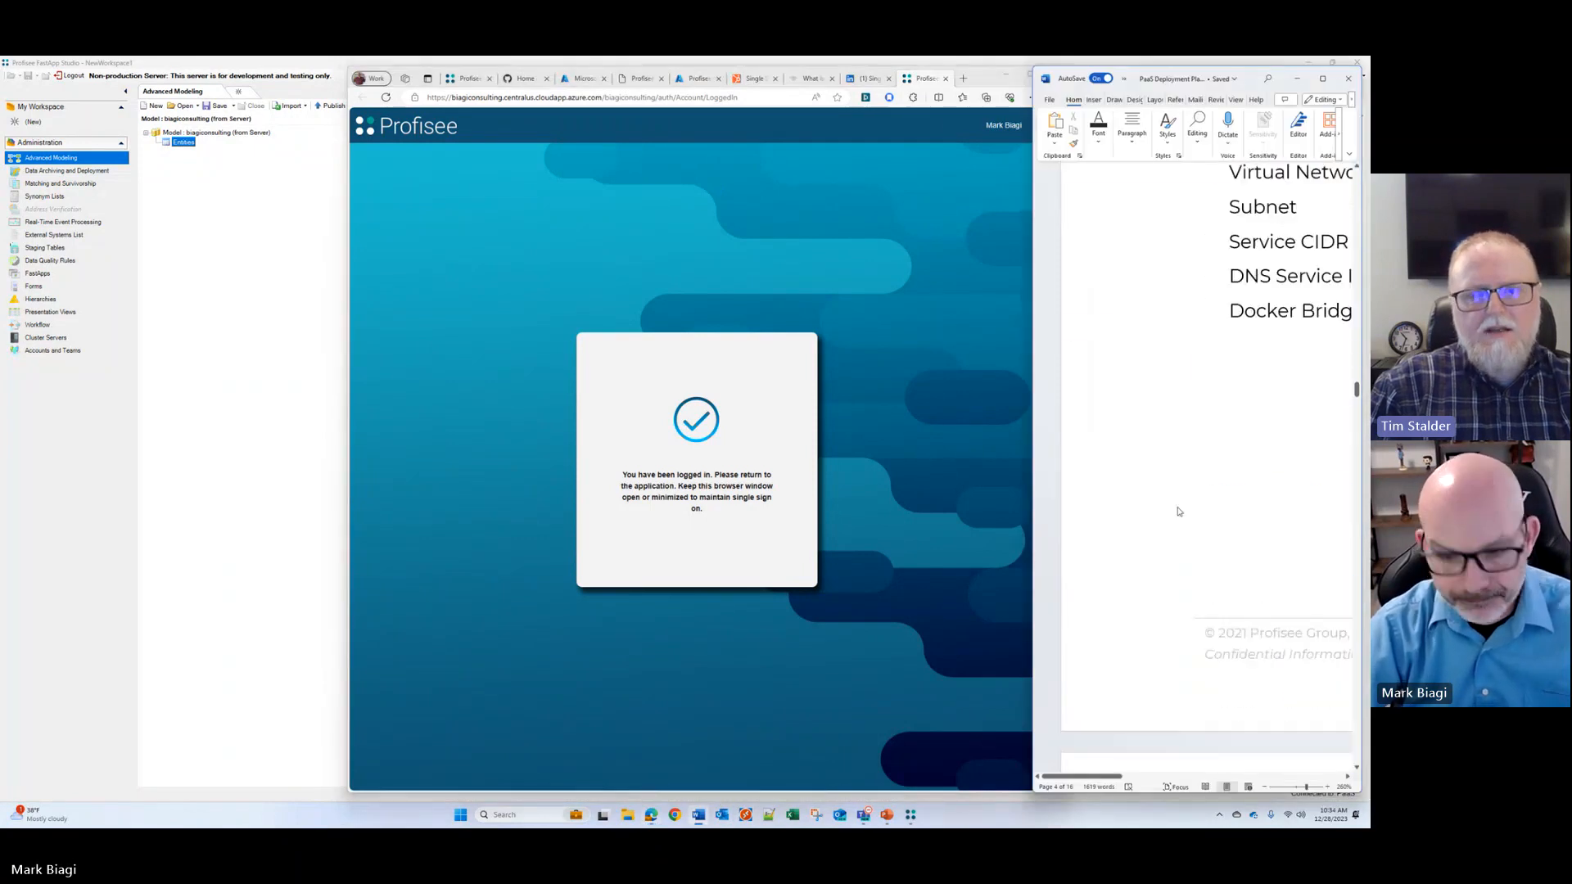
scroll(1178, 510, "down", 5)
scroll(1179, 509, "down", 16)
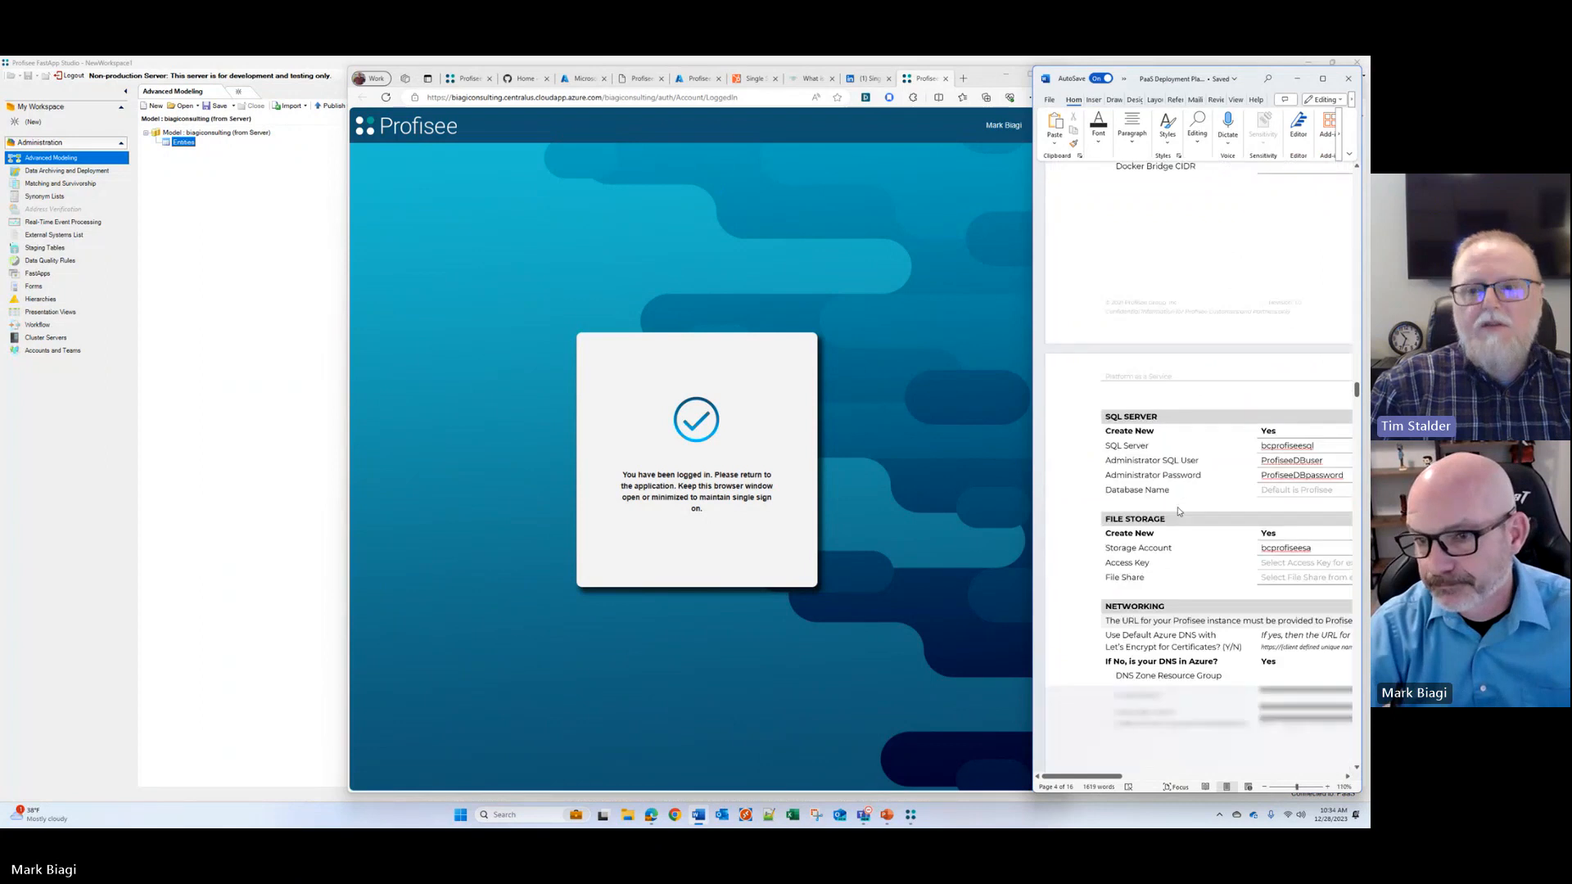
scroll(1178, 508, "down", 1)
scroll(1178, 508, "up", 6)
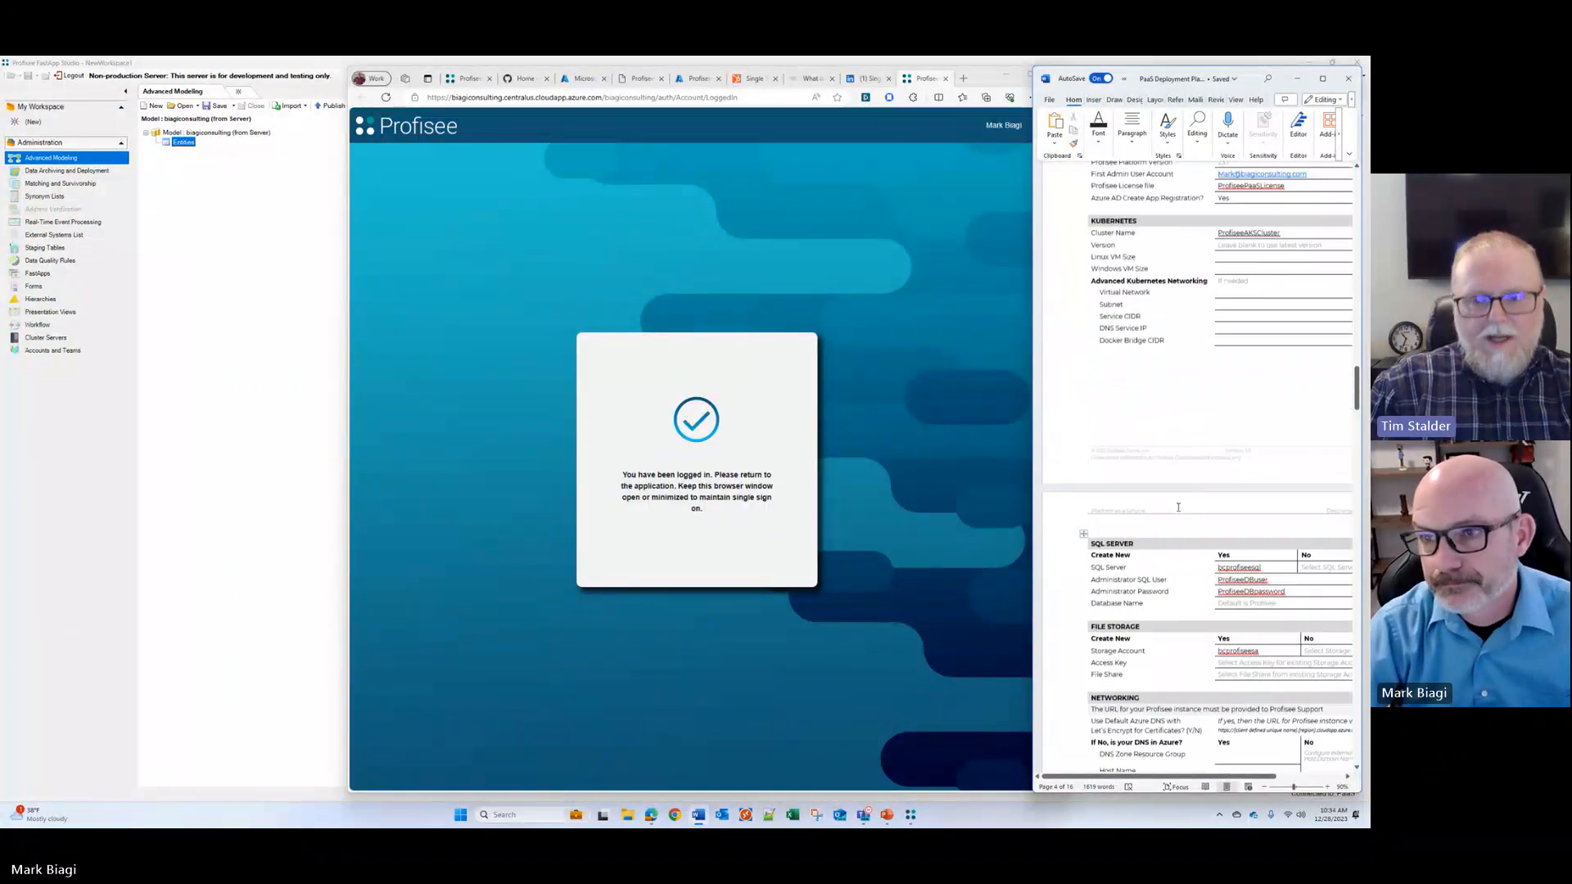
scroll(1178, 507, "down", 4)
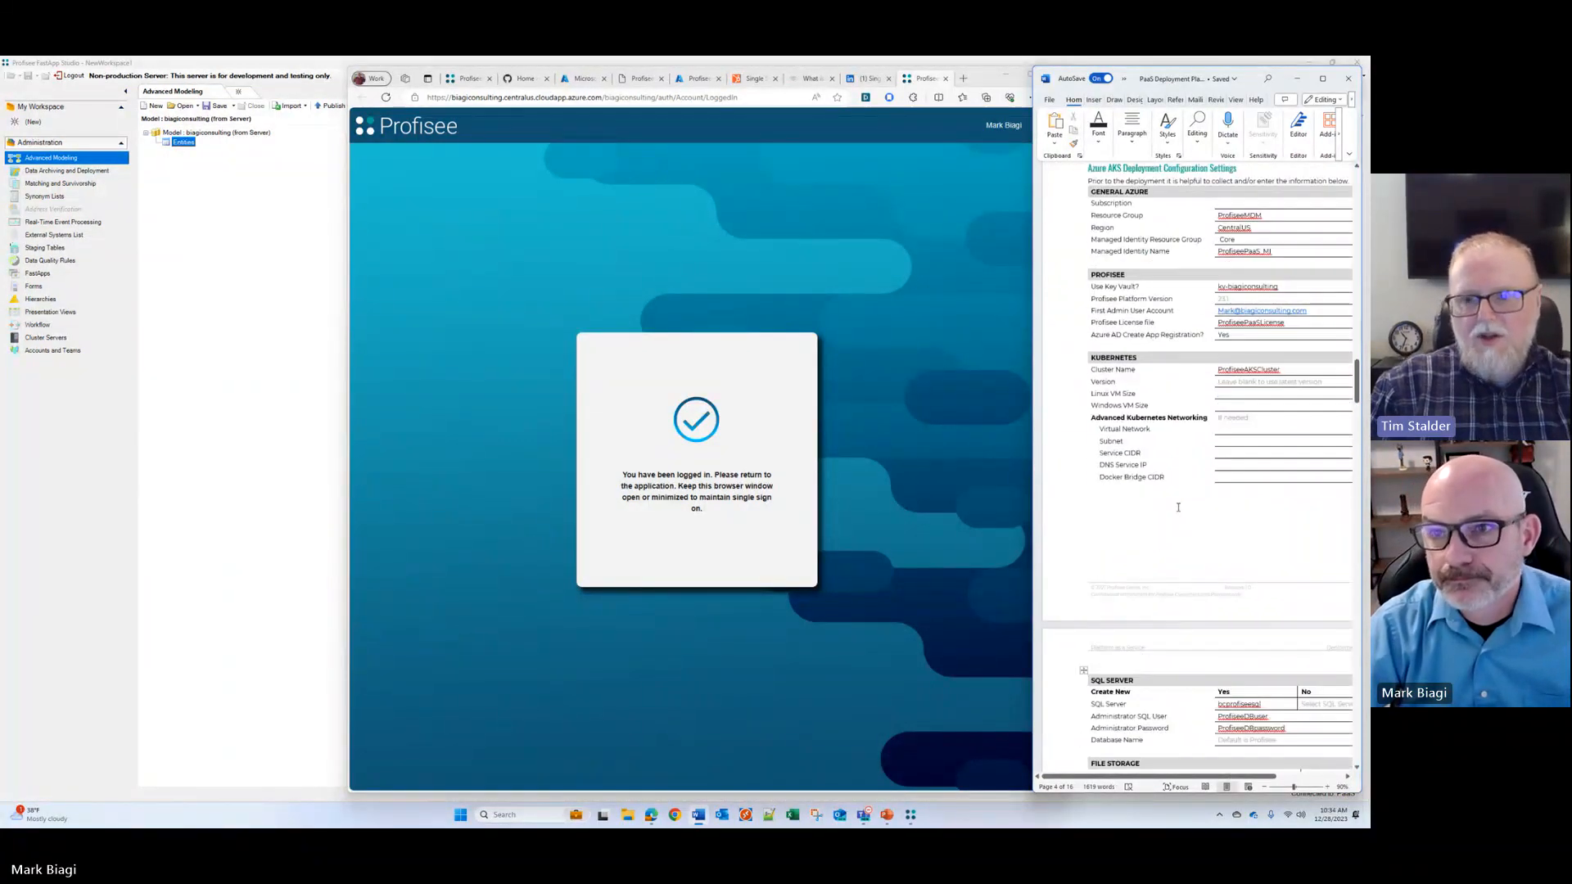
scroll(1178, 507, "up", 1)
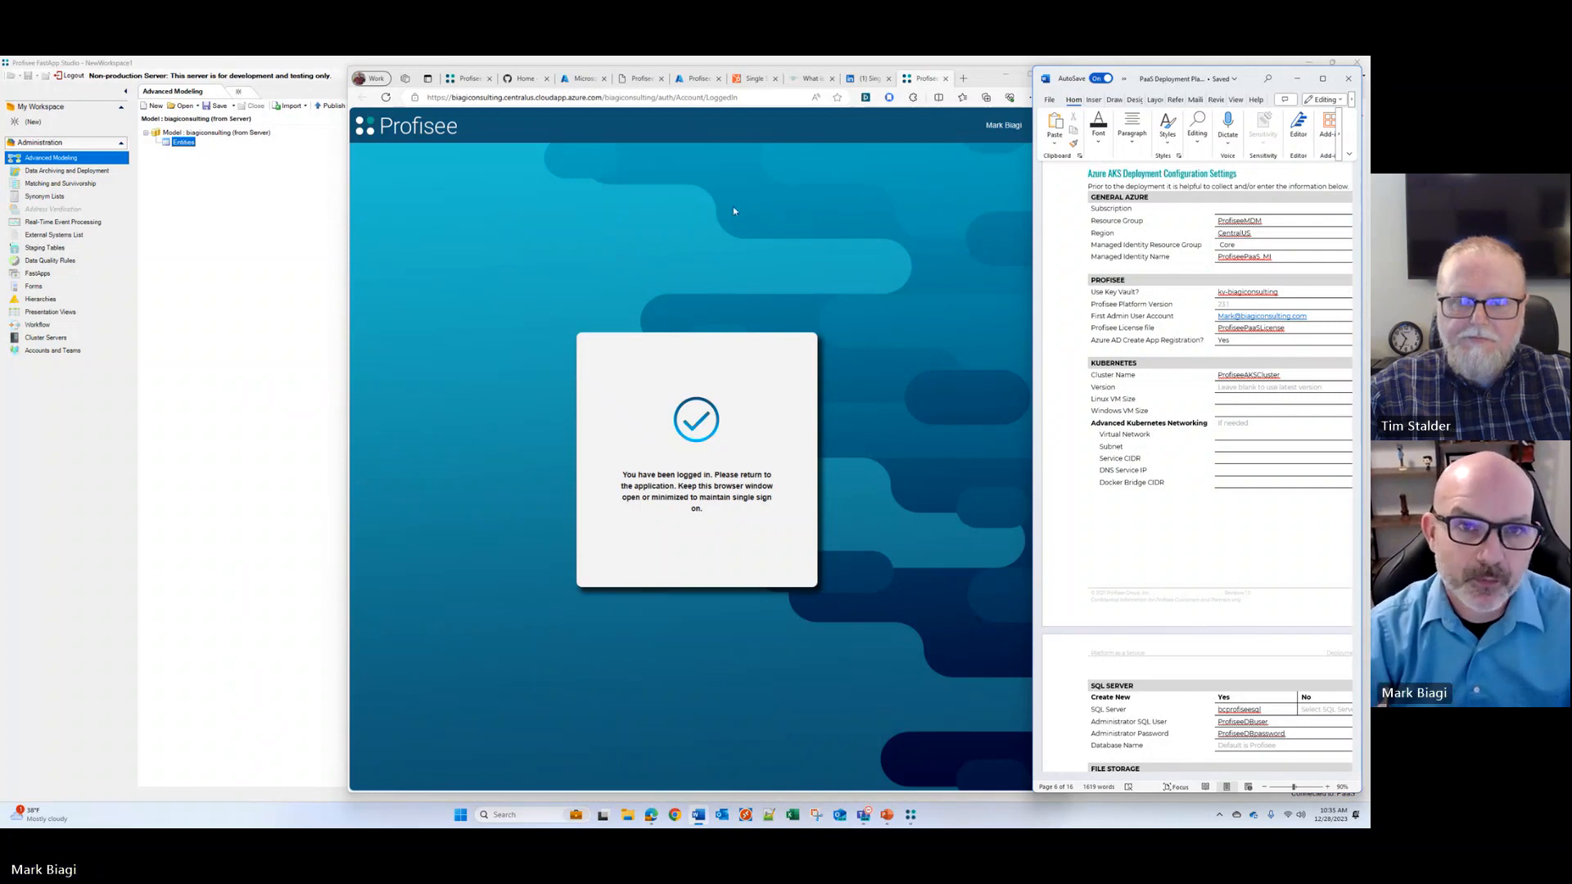
Step: Try to load the Profisee portal in the browser from its address trimmed to /biagiconsulting, reload it and close the tab
left_click(659, 89)
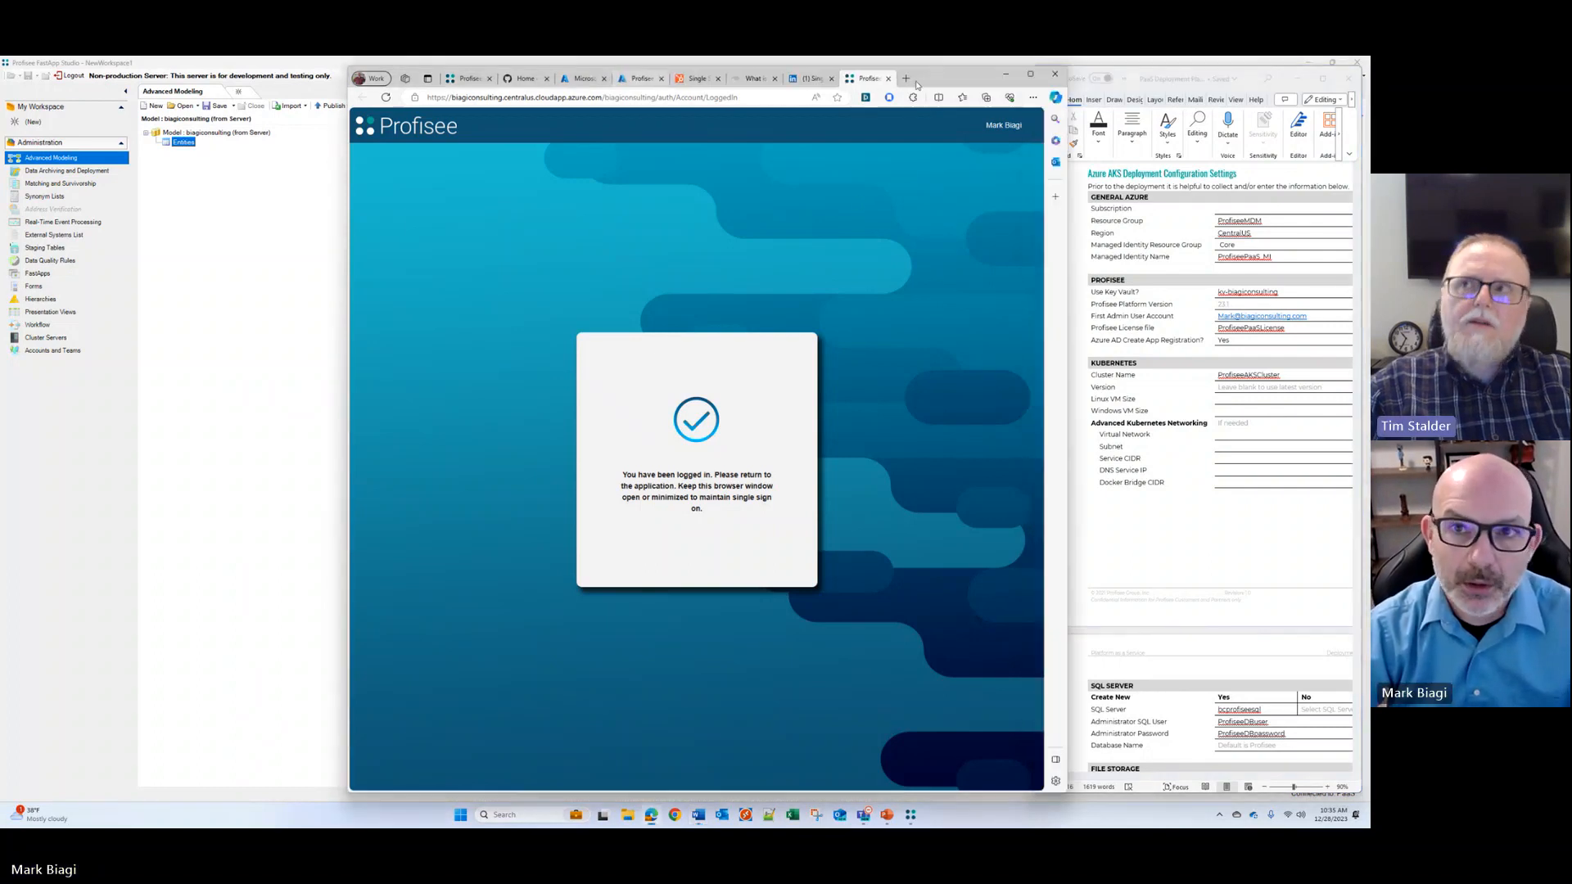
left_click(663, 99)
left_click_drag(655, 98, 847, 100)
key("BackSpace")
key("Return")
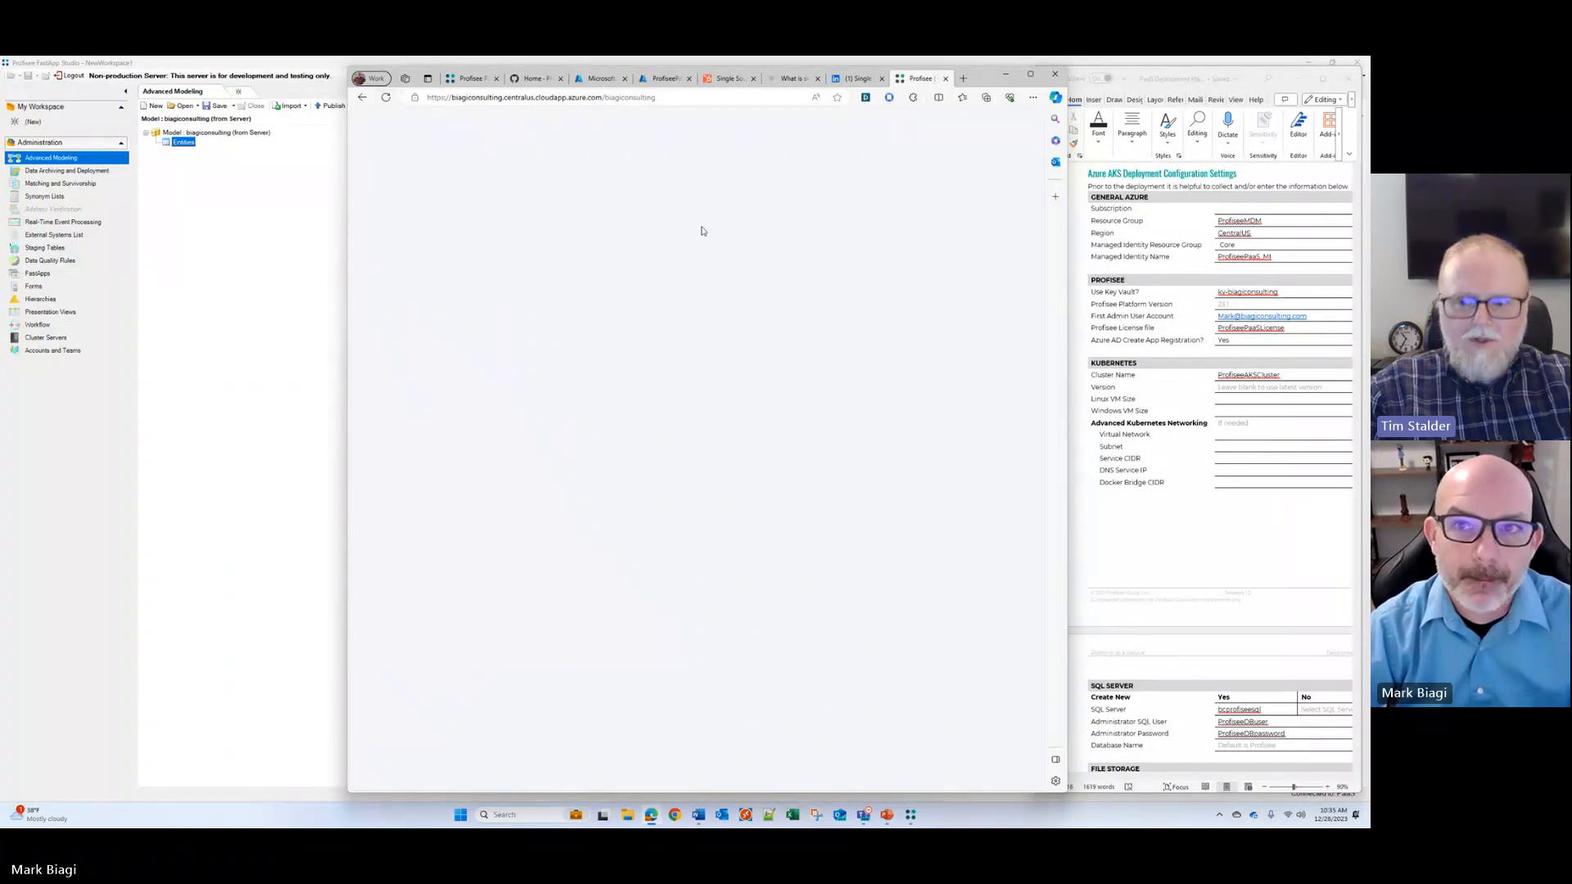
left_click(653, 98)
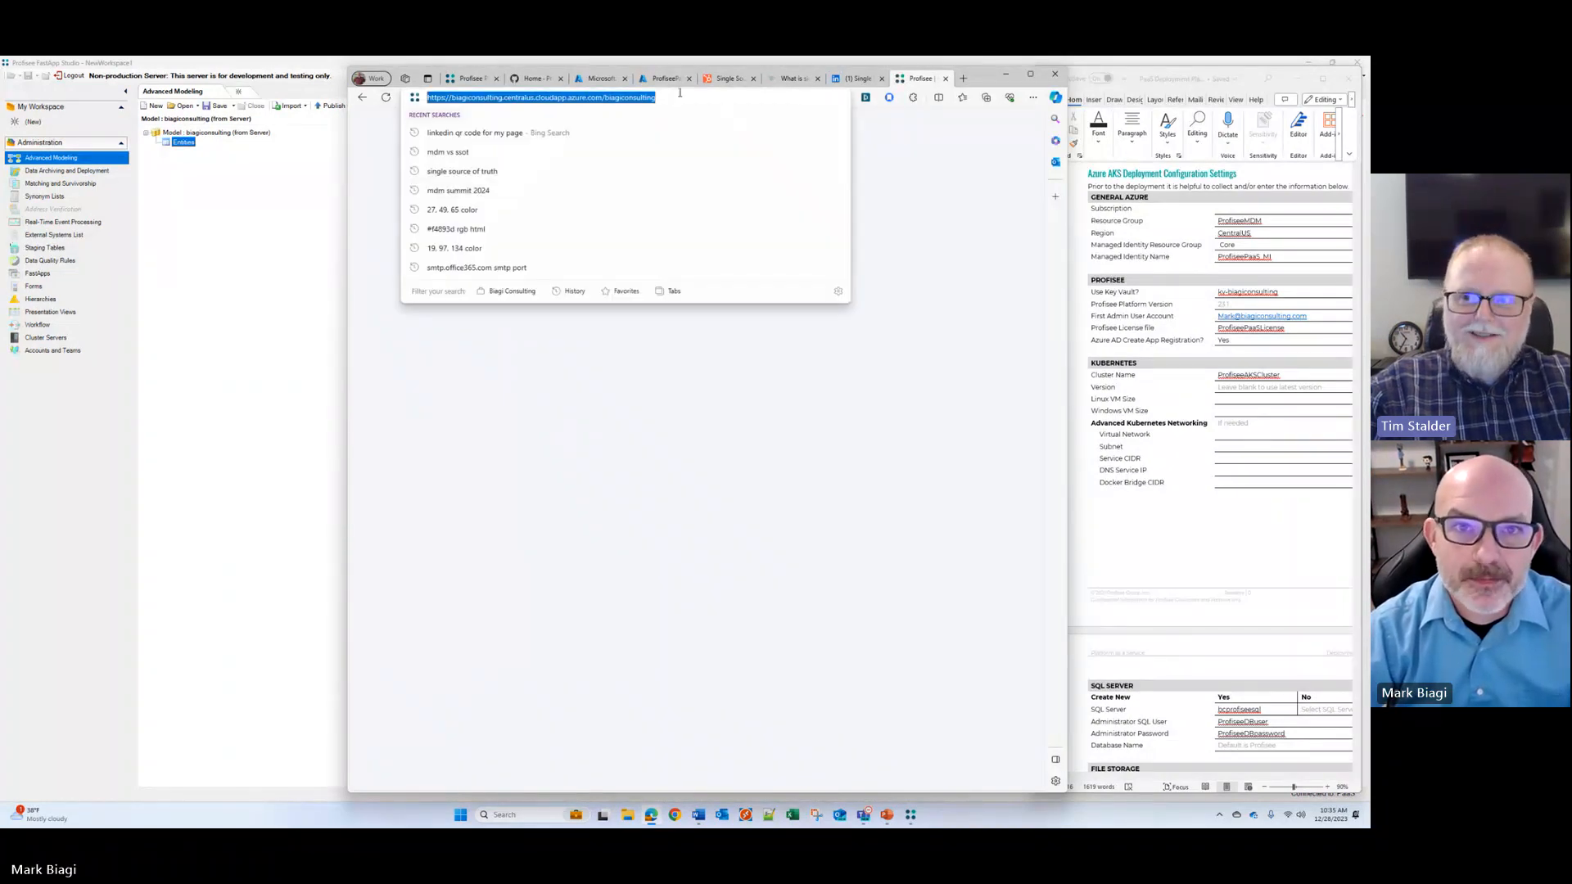
left_click(670, 96)
left_click(387, 98)
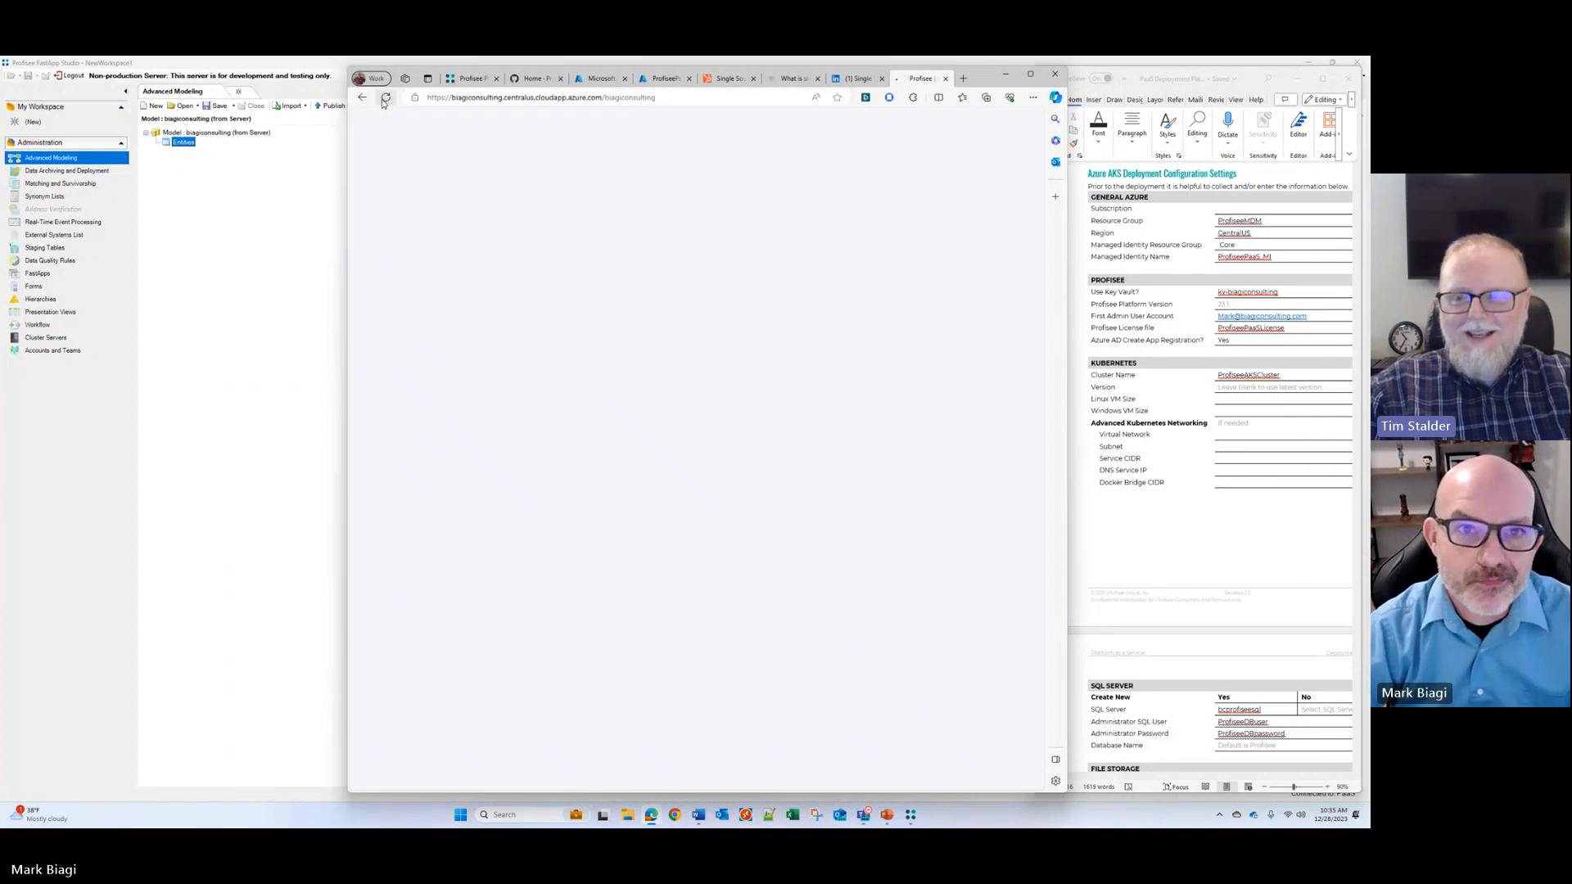
left_click(946, 78)
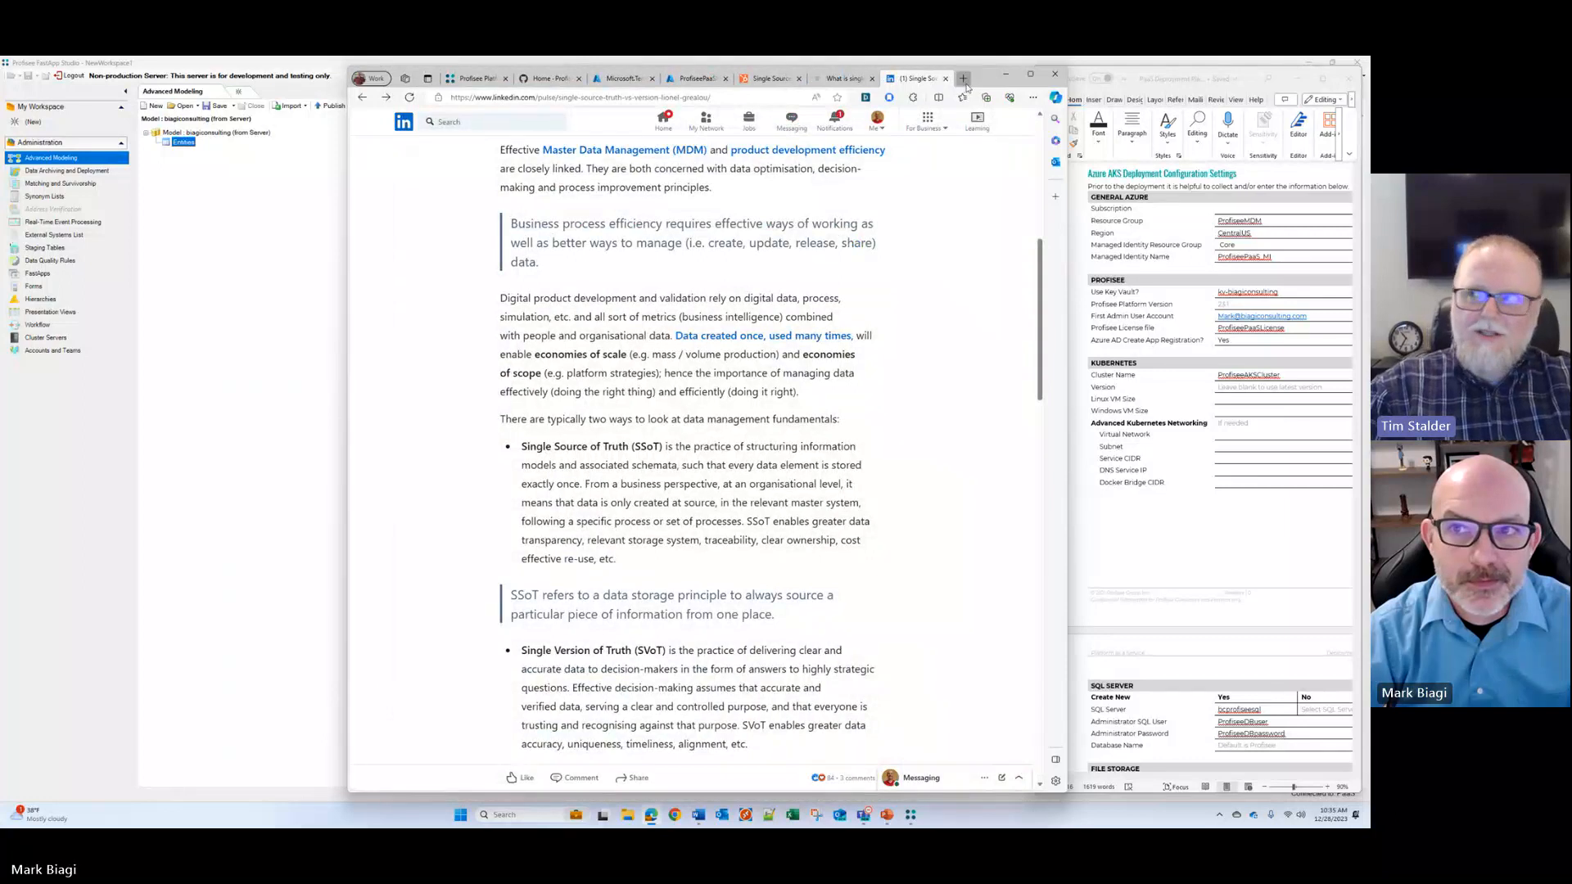
Step: Open a new browser tab, put the browser window away and bring FastApp Studio back to the front
left_click(964, 80)
left_click(1026, 74)
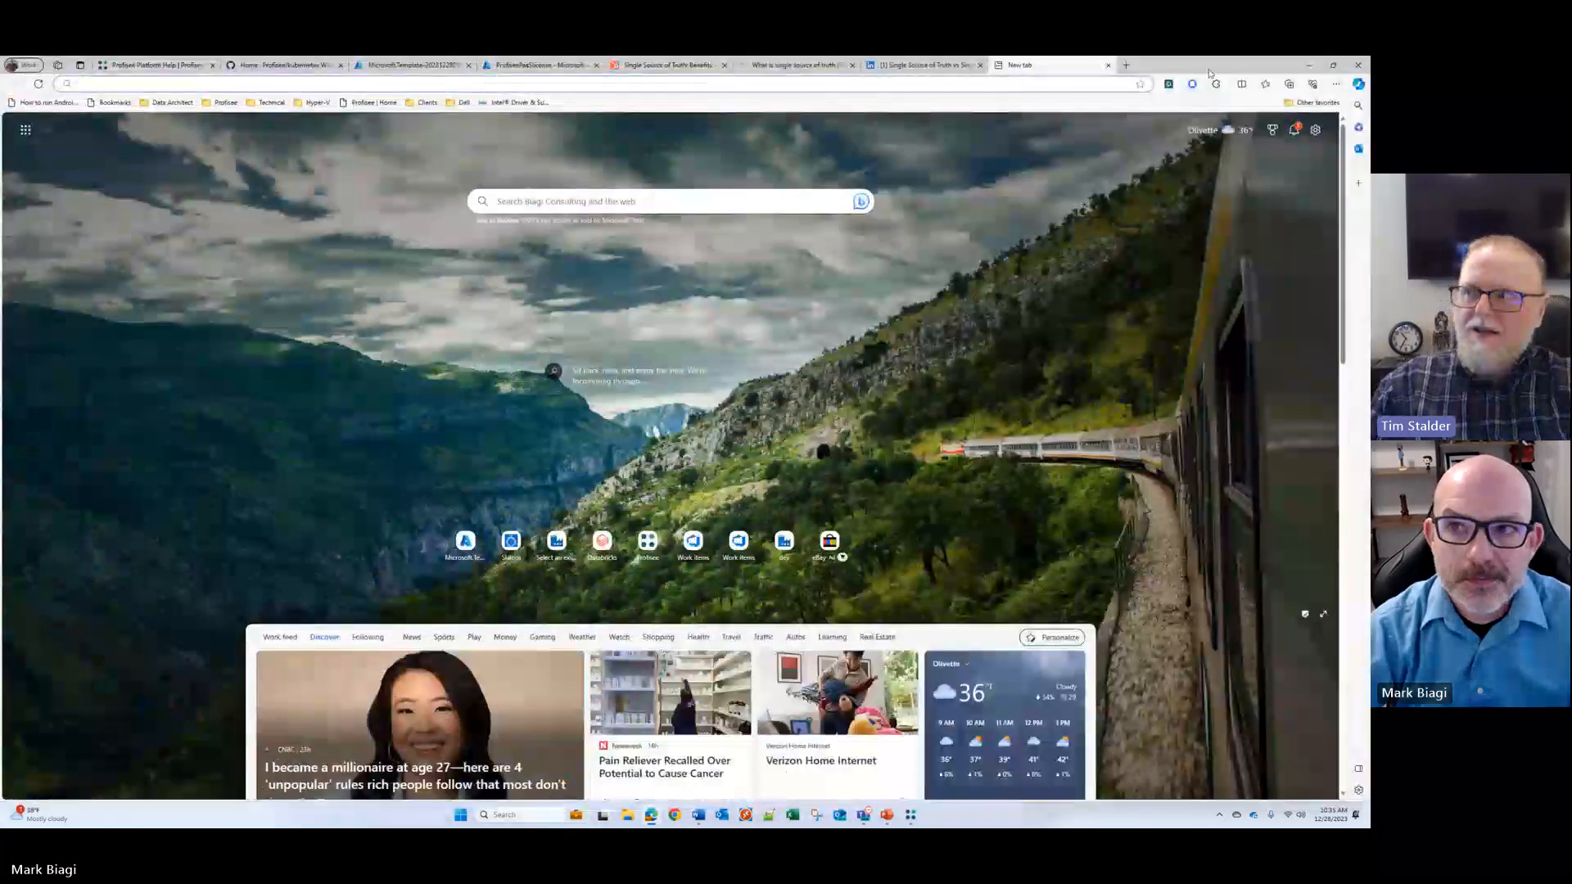
left_click(1332, 65)
left_click(1006, 73)
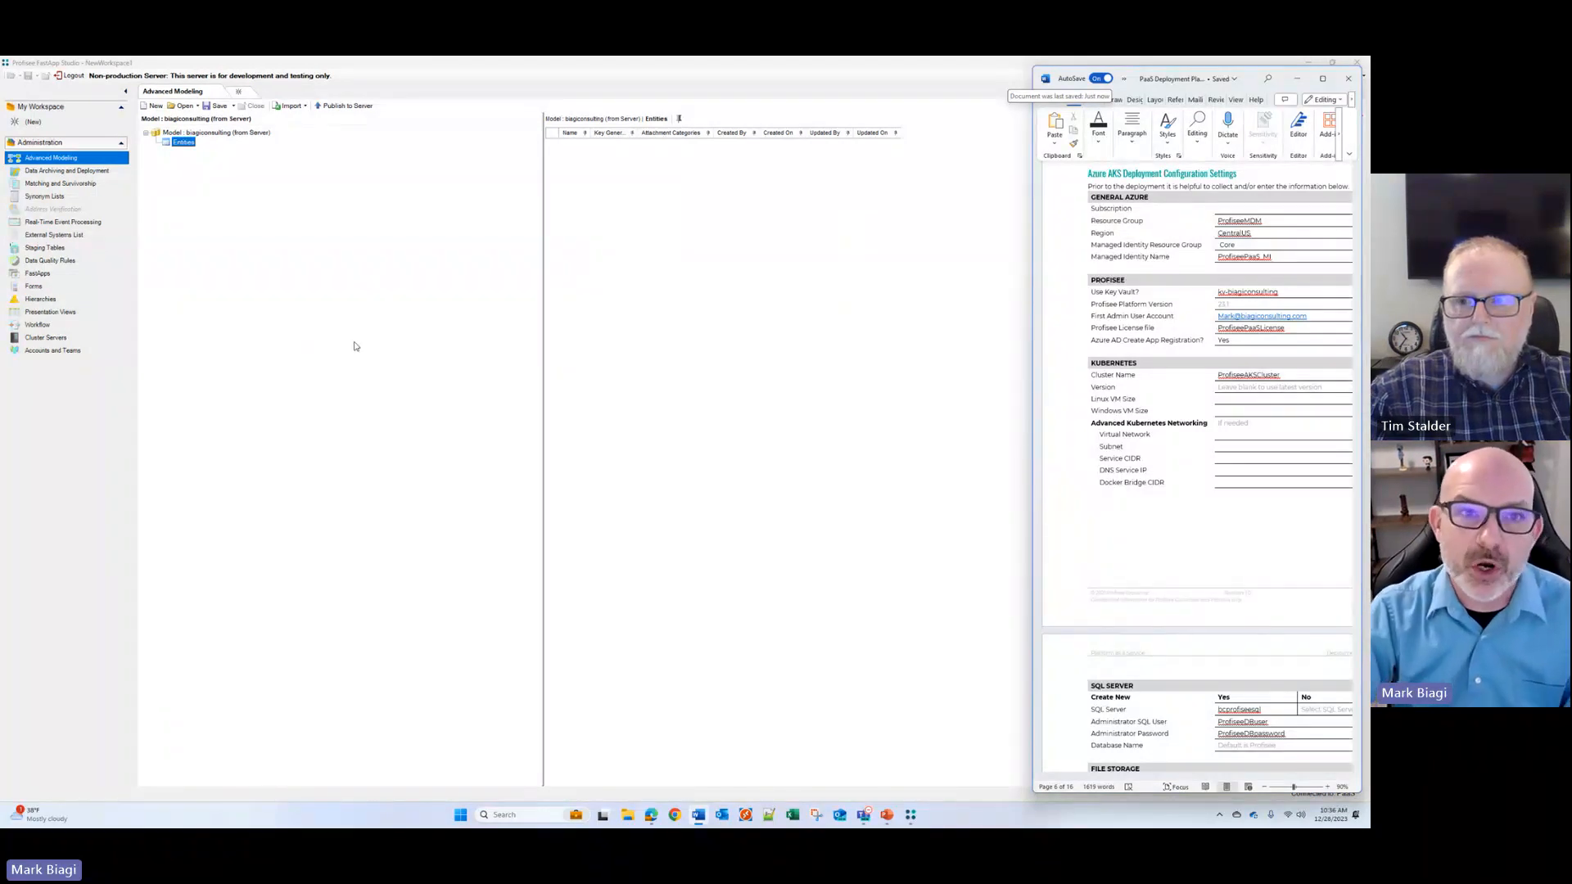
left_click(314, 243)
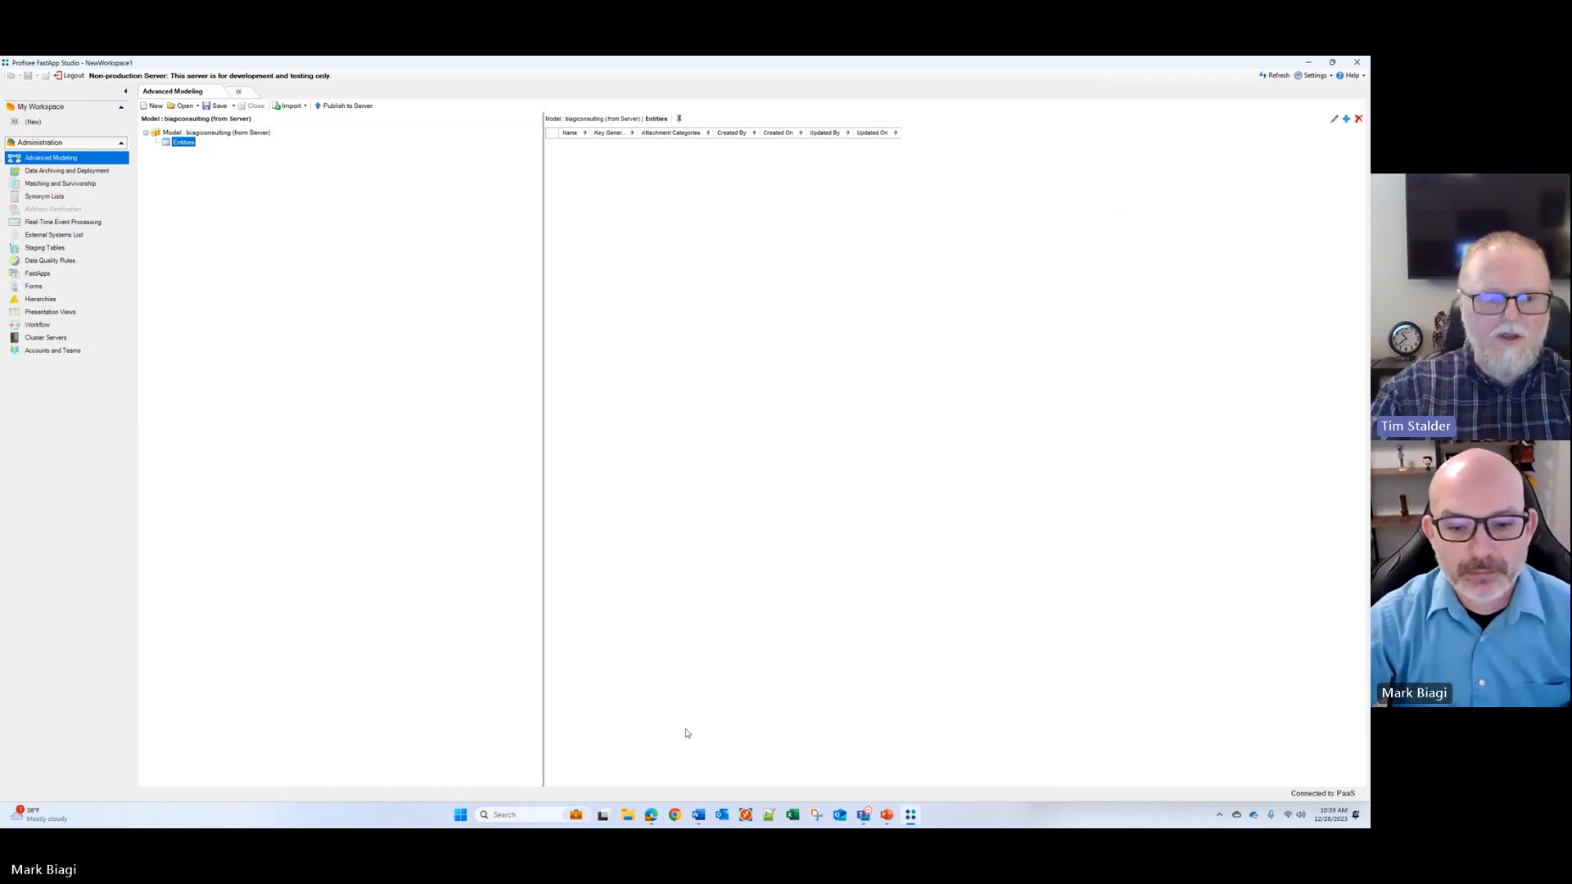
Step: Switch to the browser and go from the ProfiseePaaSlicense secret to the Azure portal home page
left_click(650, 817)
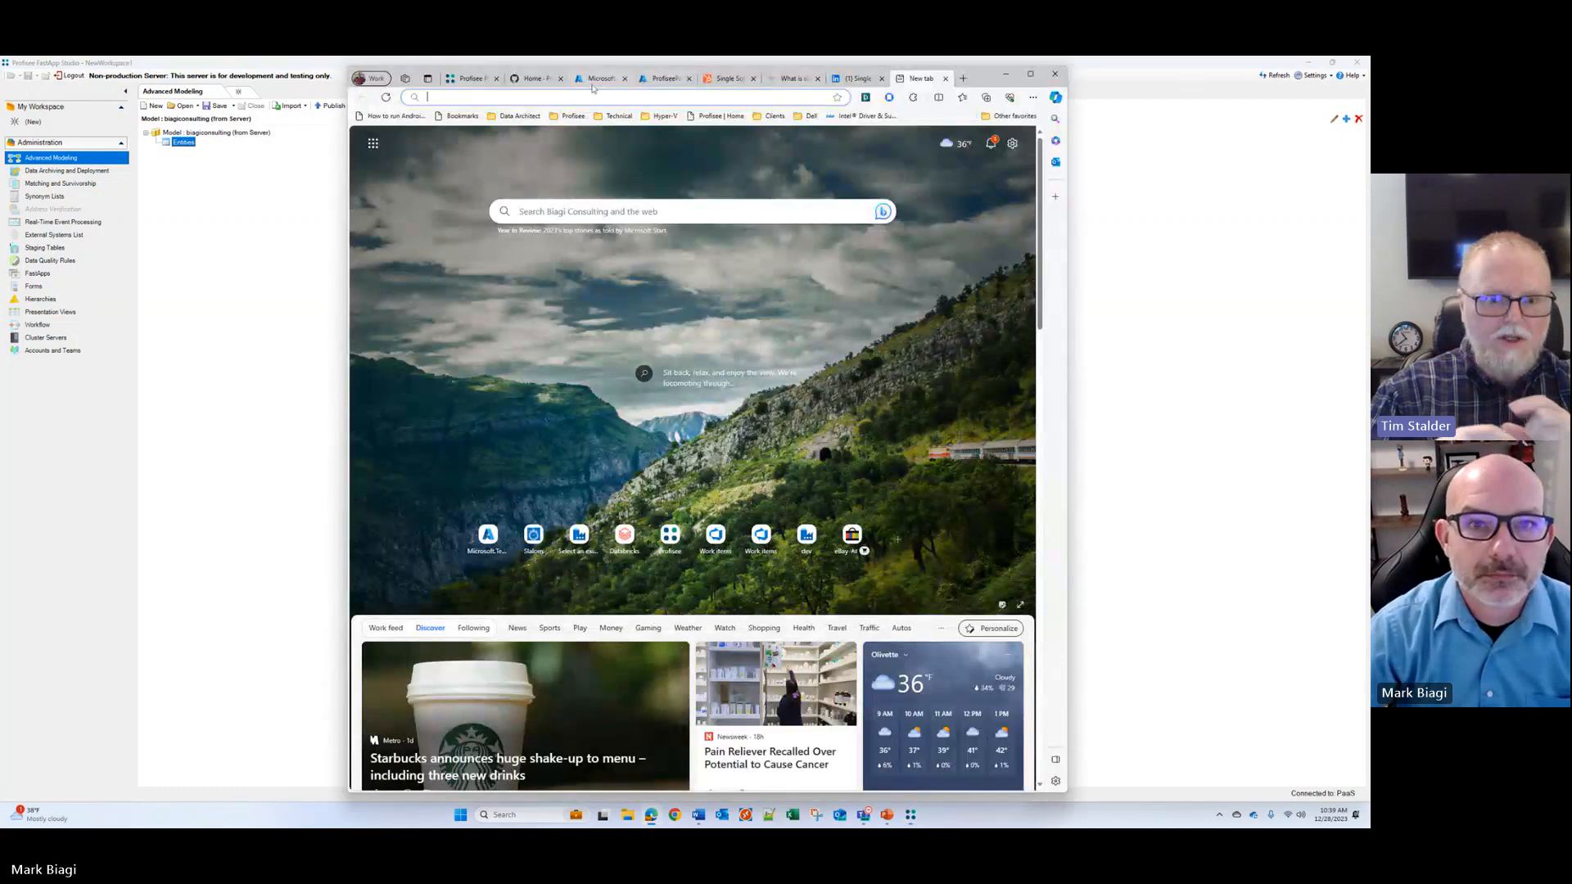
left_click(542, 209)
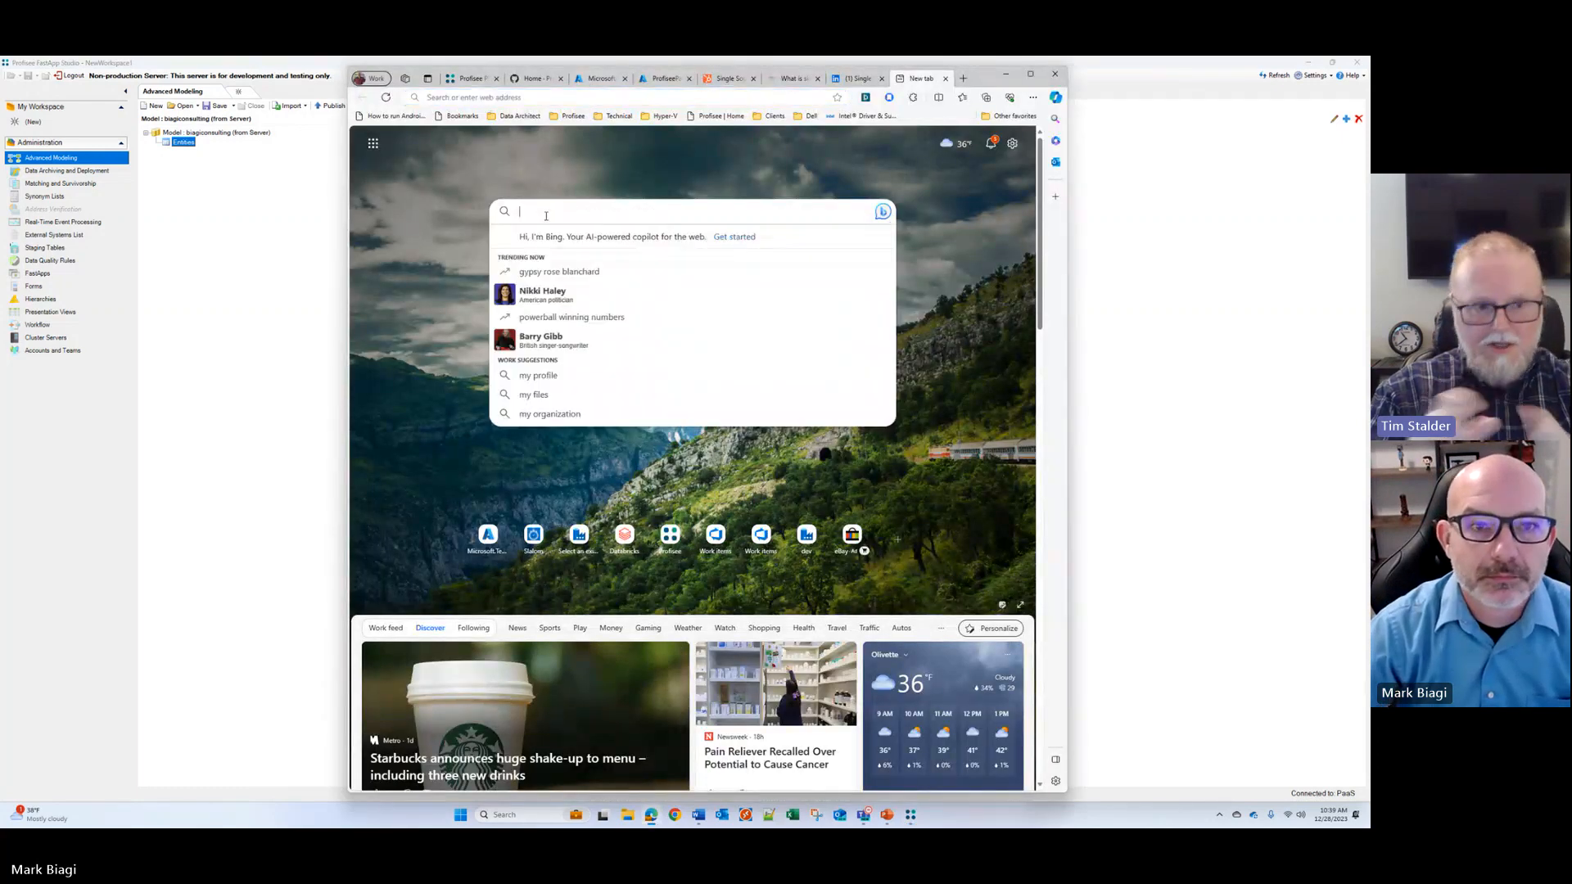
left_click(590, 159)
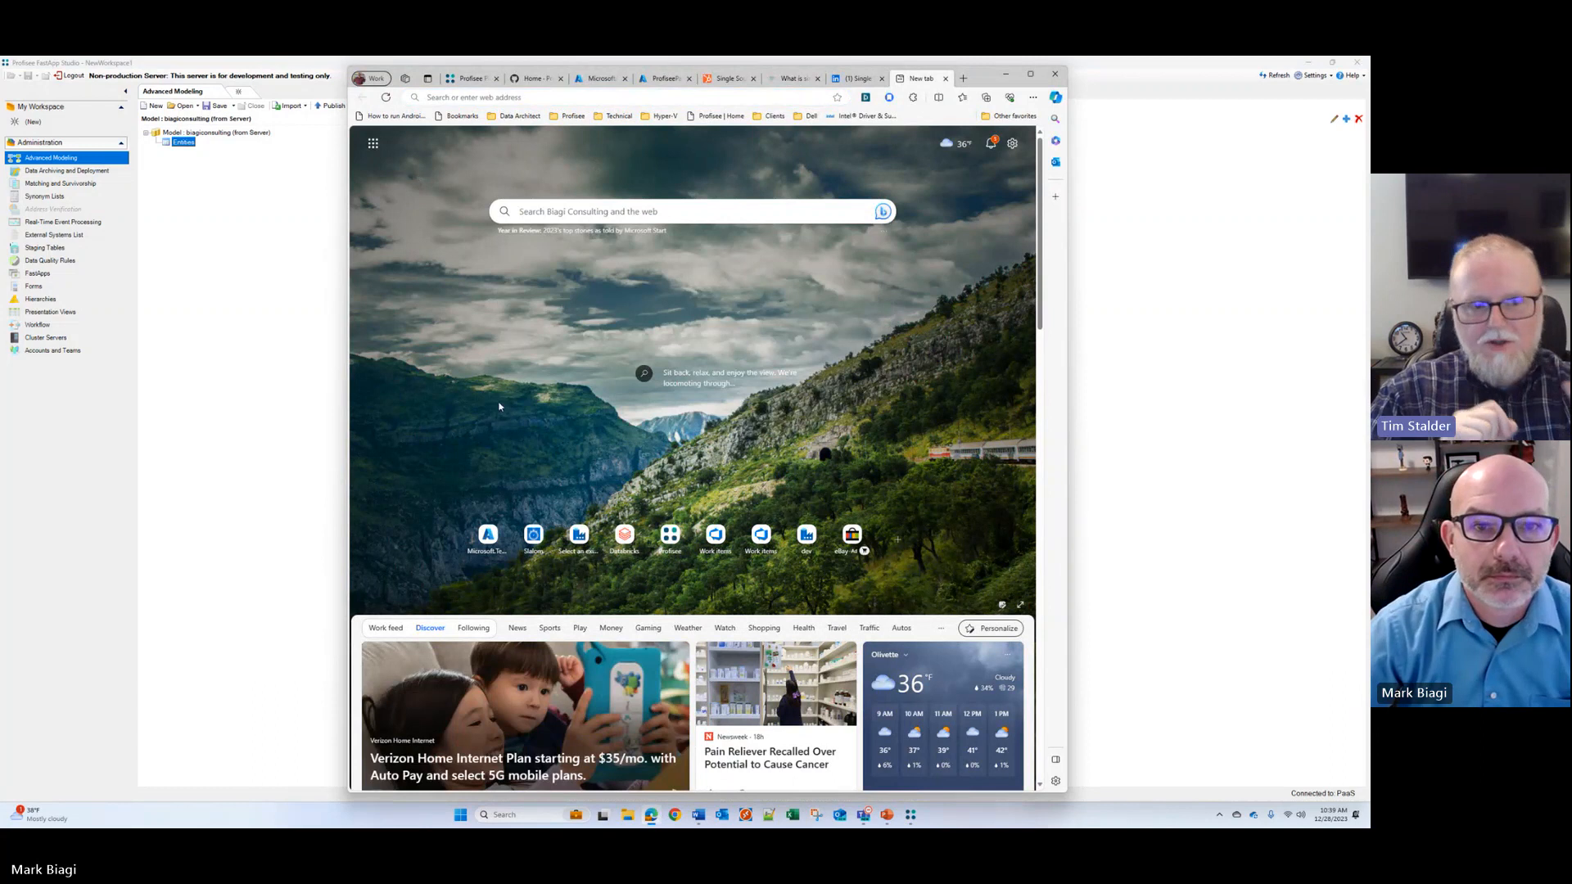
left_click(593, 79)
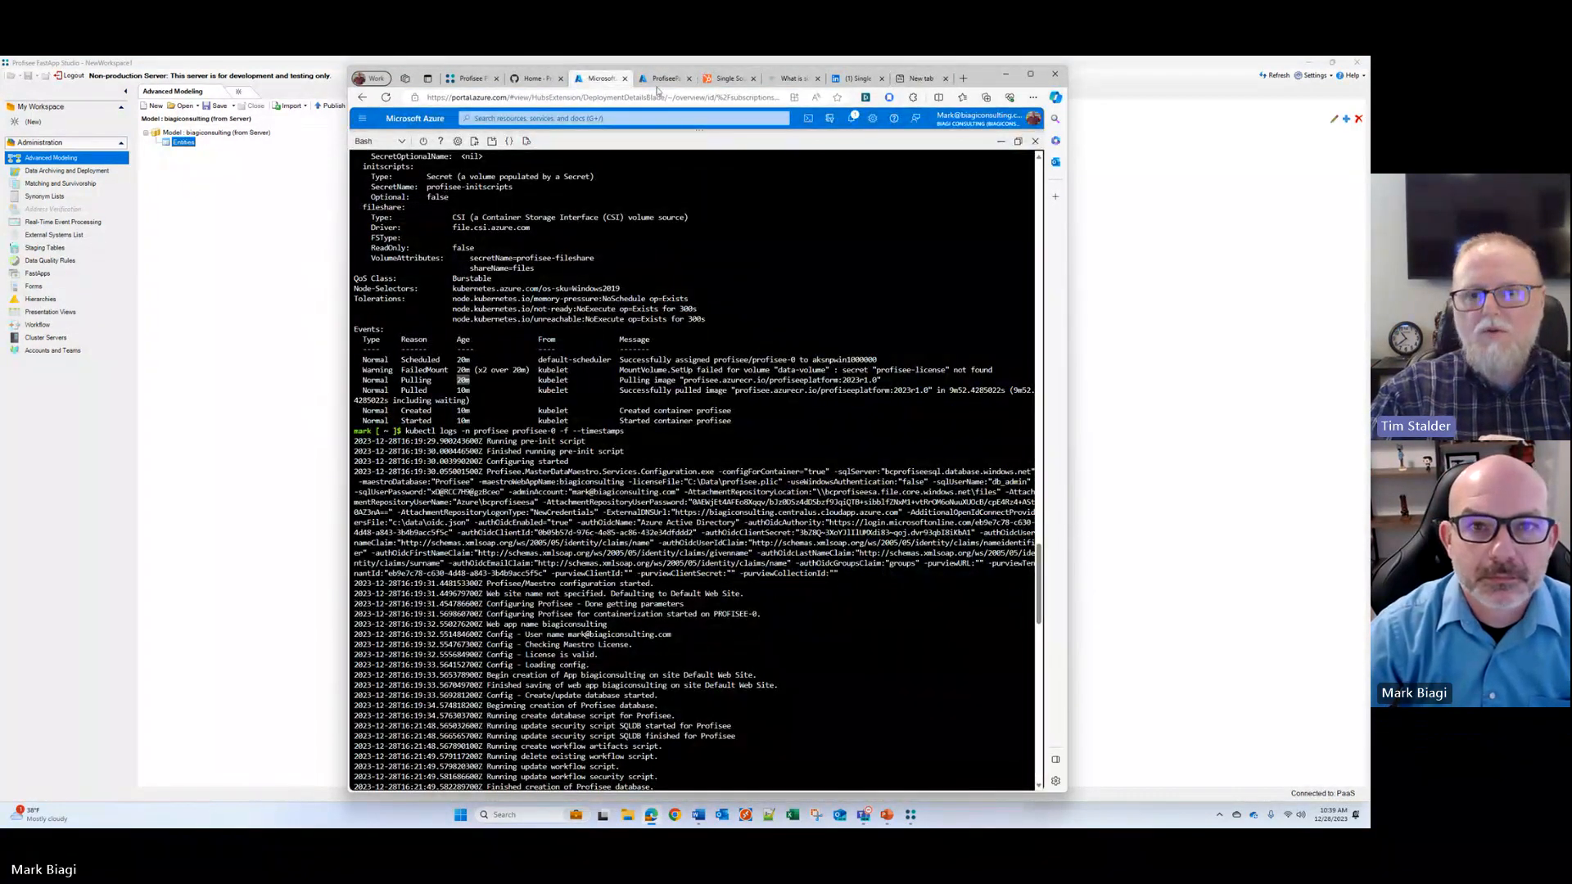
left_click(663, 79)
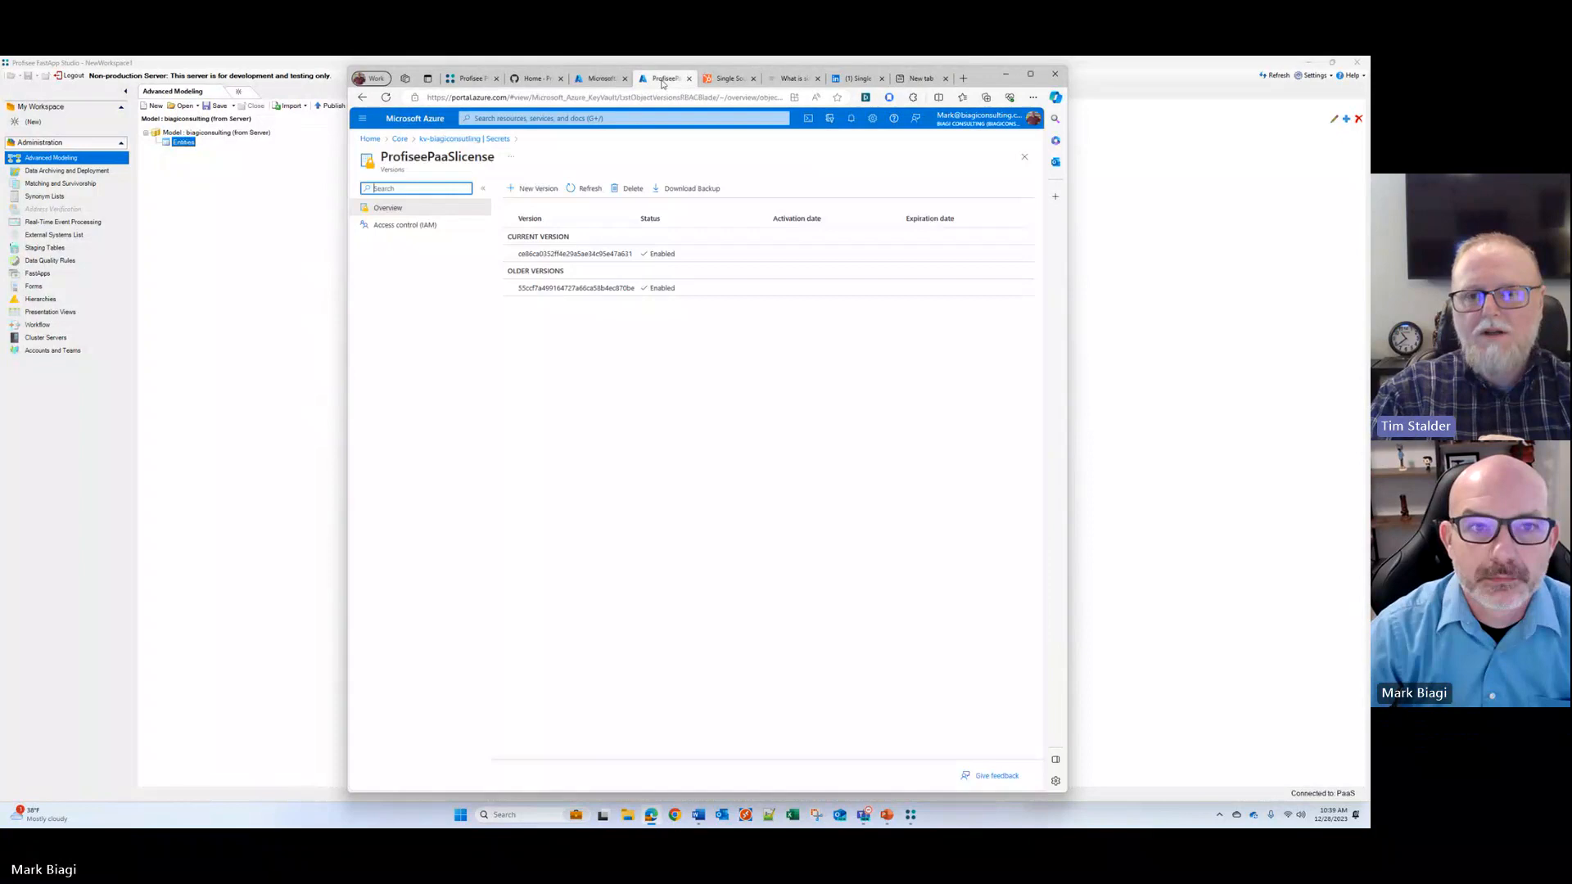
left_click(369, 139)
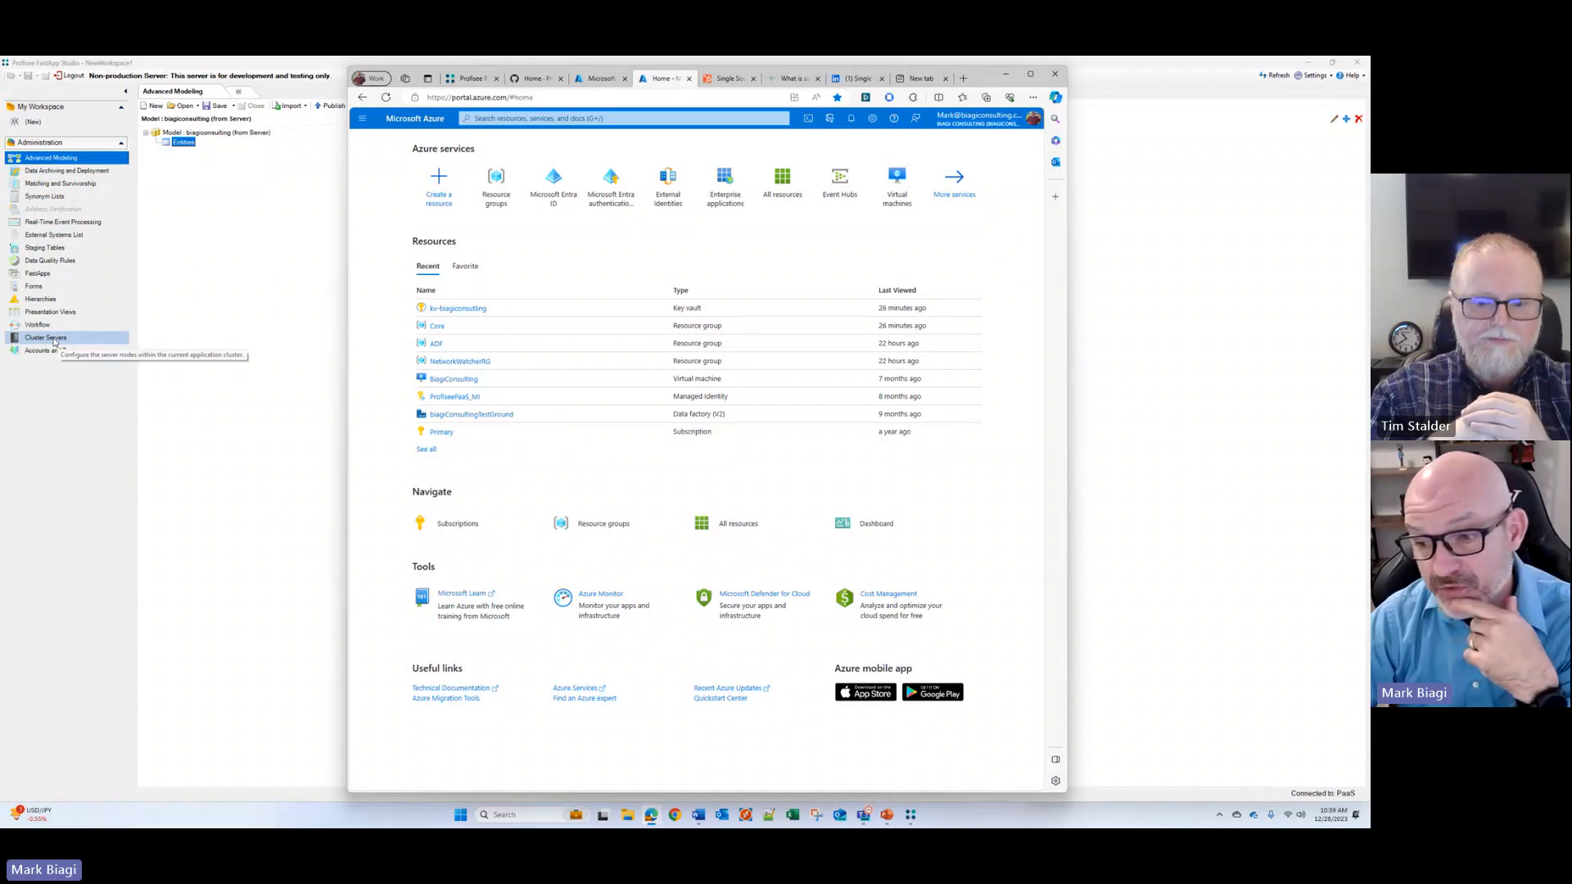
Step: Open the settings of the profisee-0 server under Cluster Servers in FastApp Studio and check its core limit
left_click(49, 338)
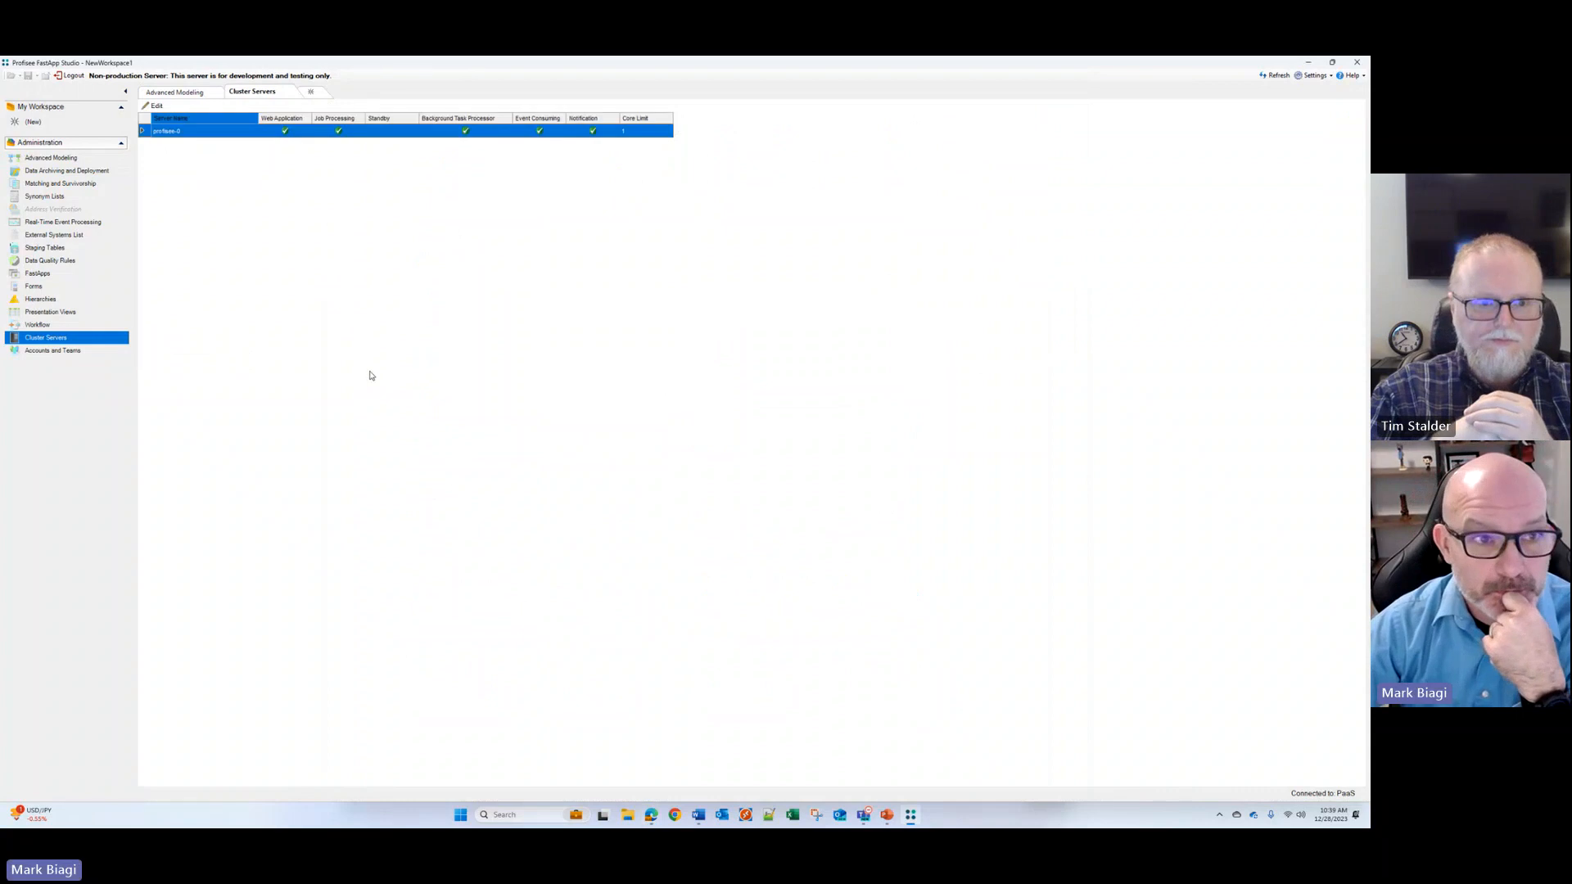
left_click(156, 106)
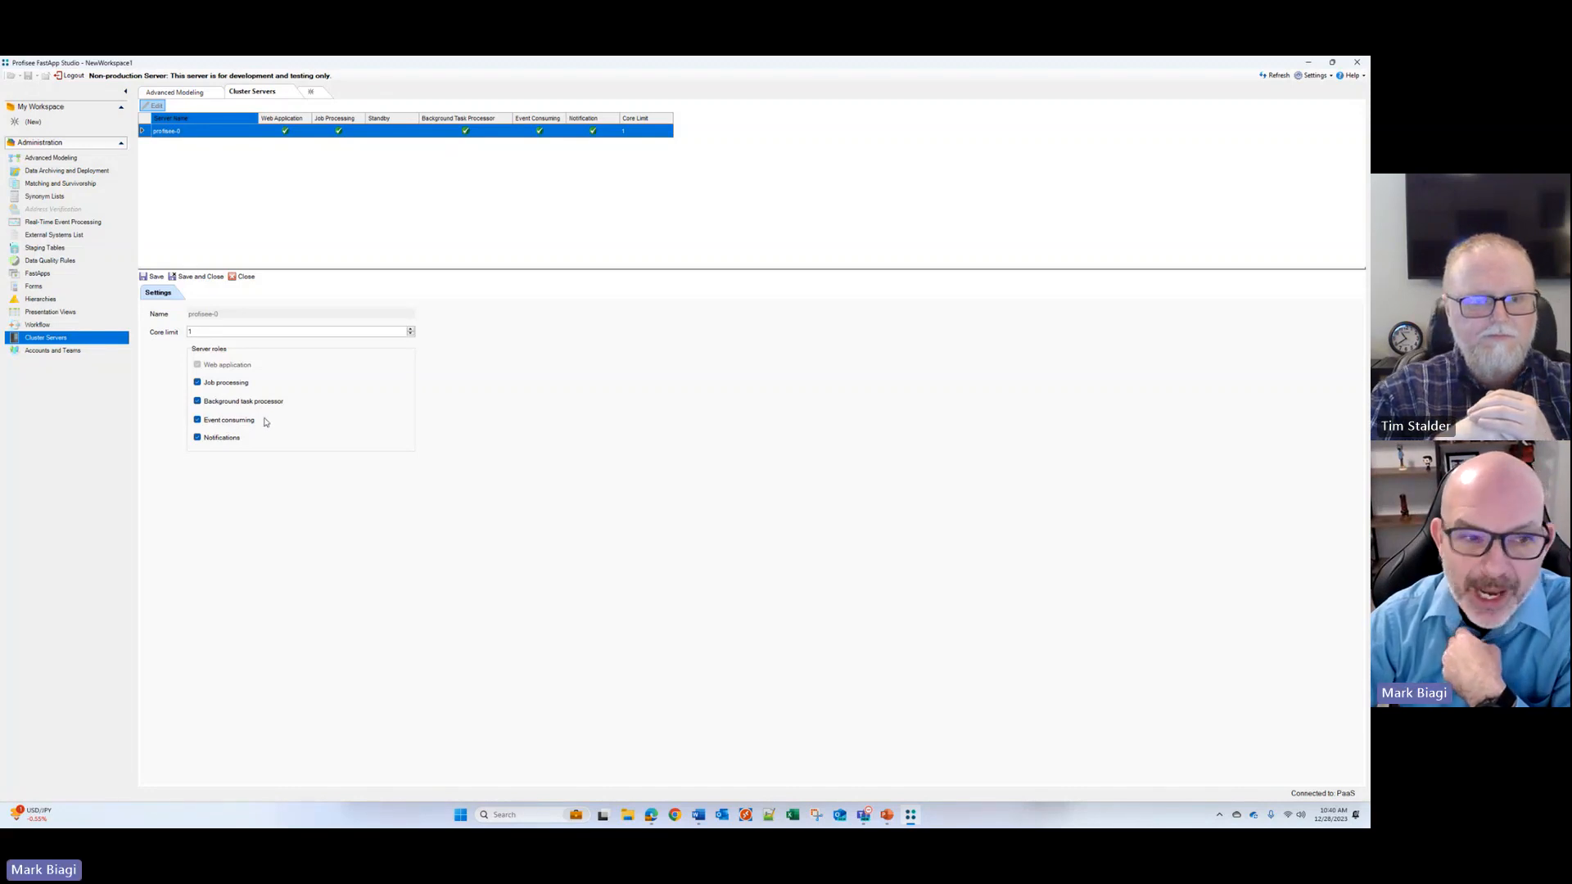
double_click(197, 331)
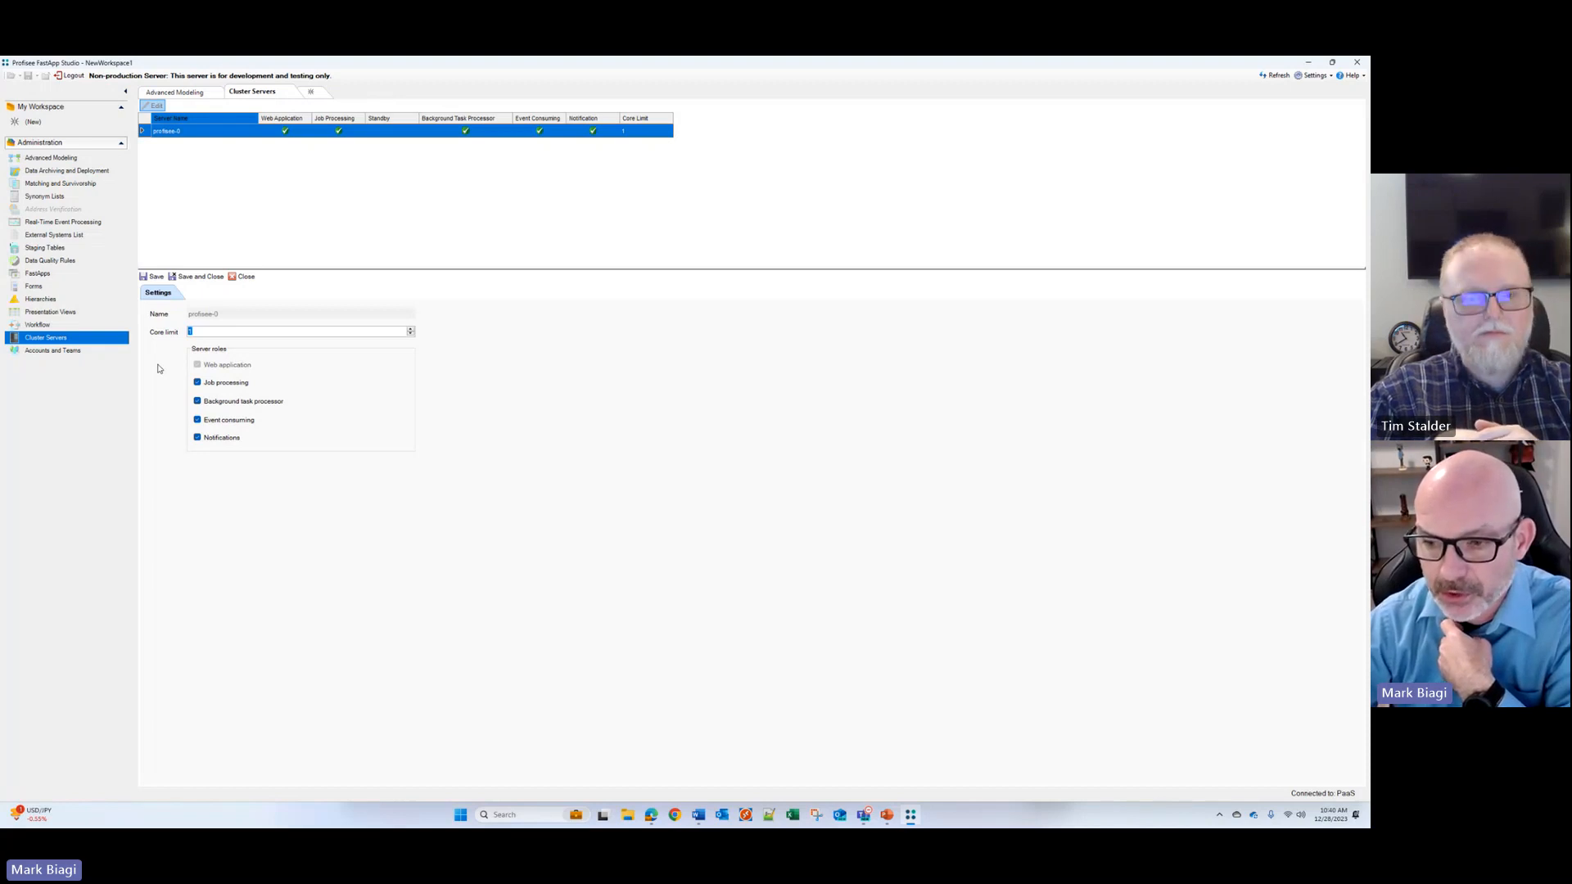
Step: Return to the Azure portal and open the ProfiseeAKSCluster Kubernetes service in the ProfiseeMDM resource group
left_click(652, 814)
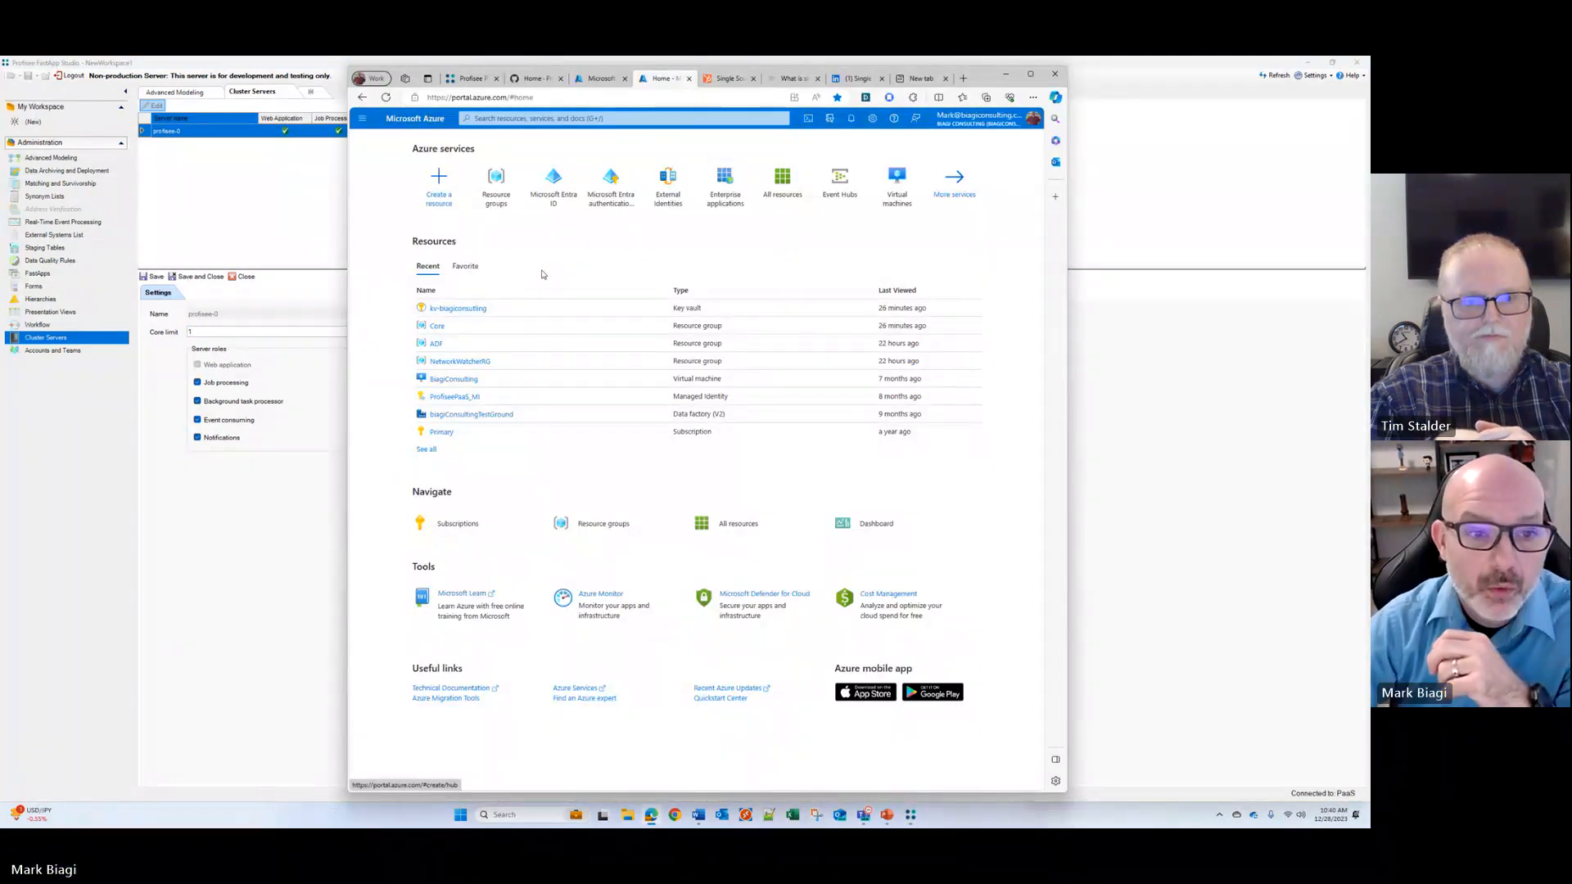
left_click(485, 202)
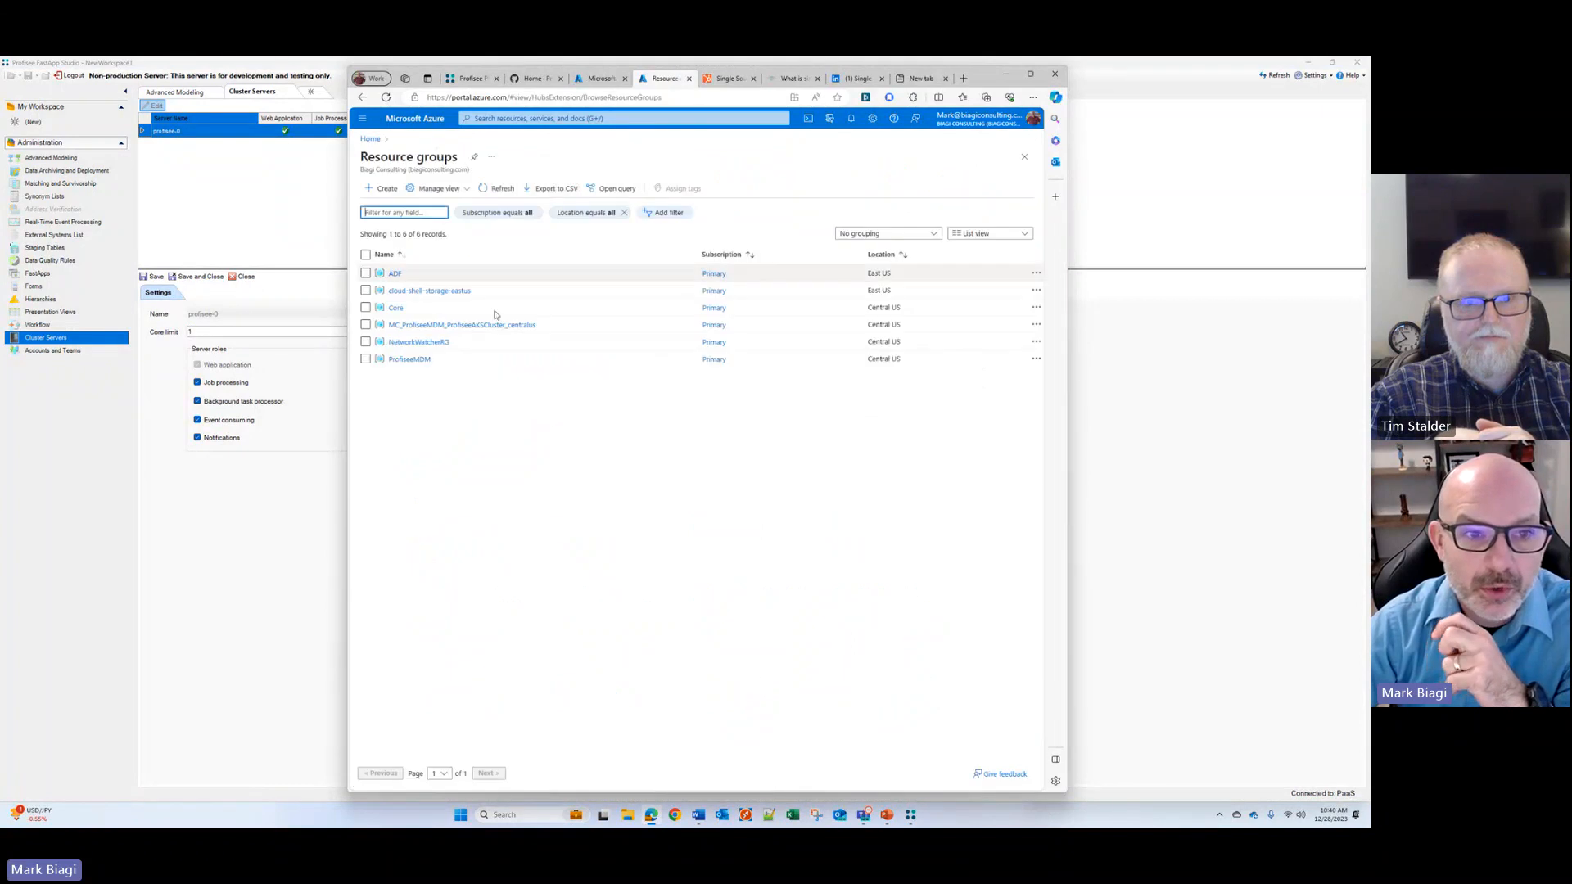
left_click(405, 361)
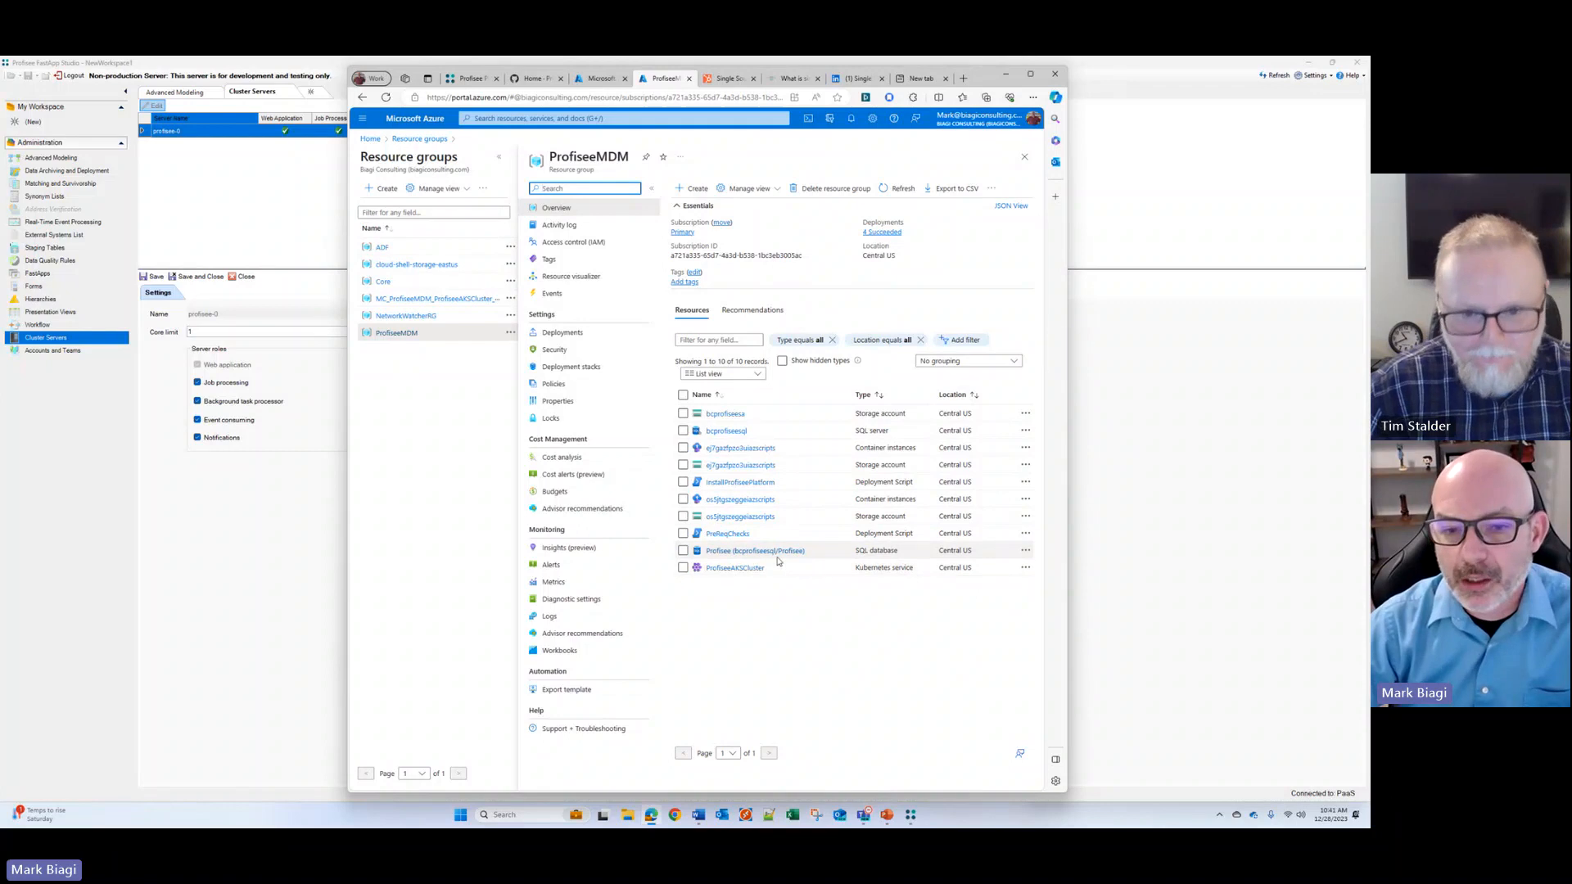
left_click(729, 570)
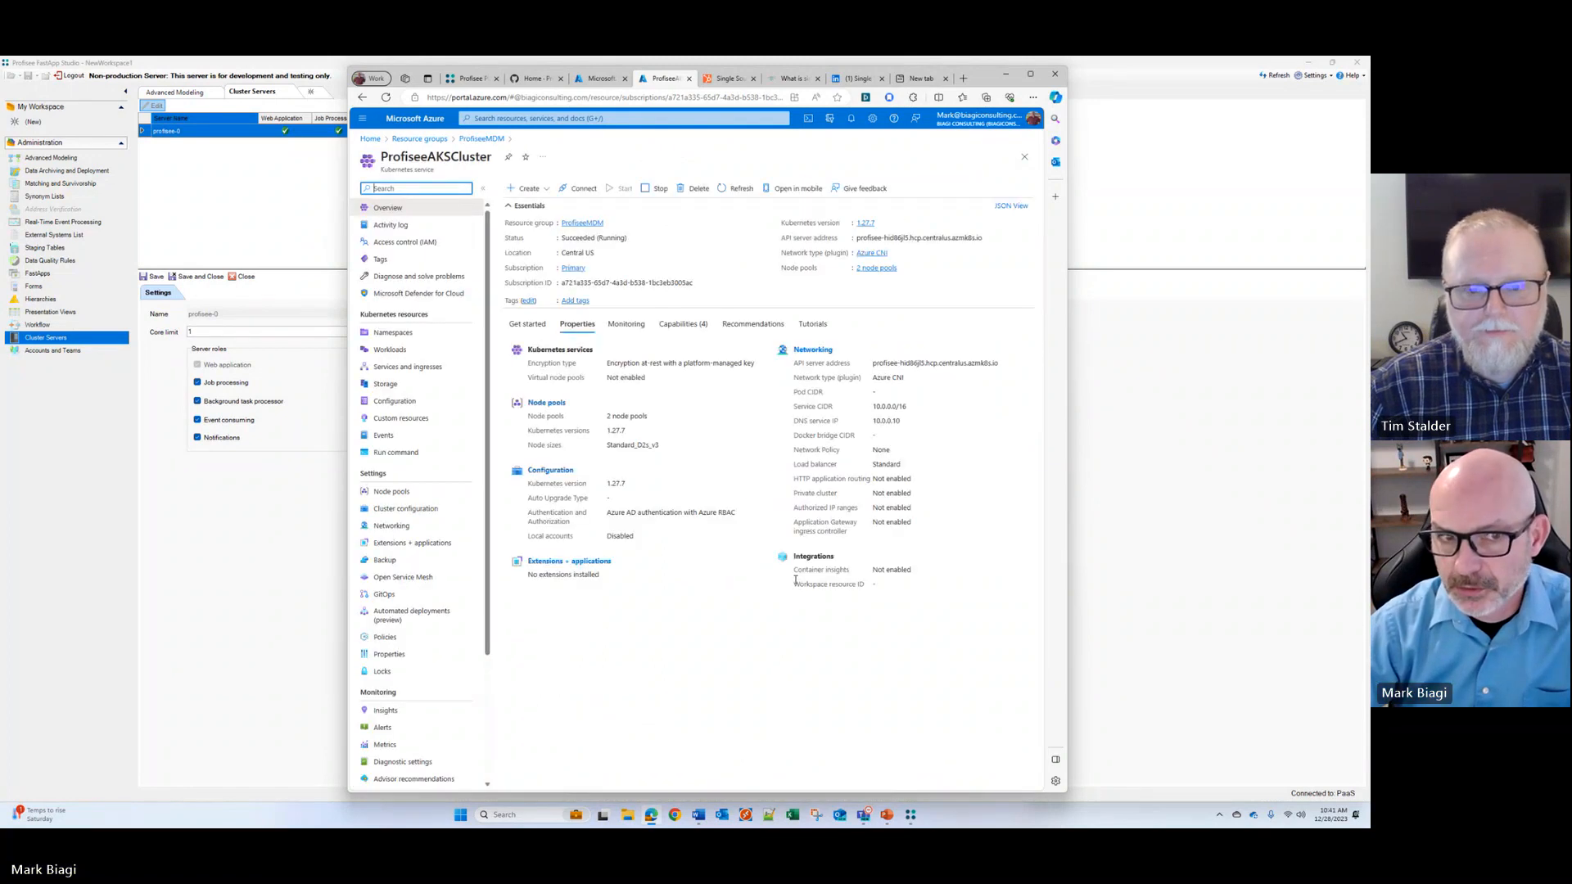
Step: List the pods among the cluster's workloads and filter them by the profisee namespace
left_click(388, 350)
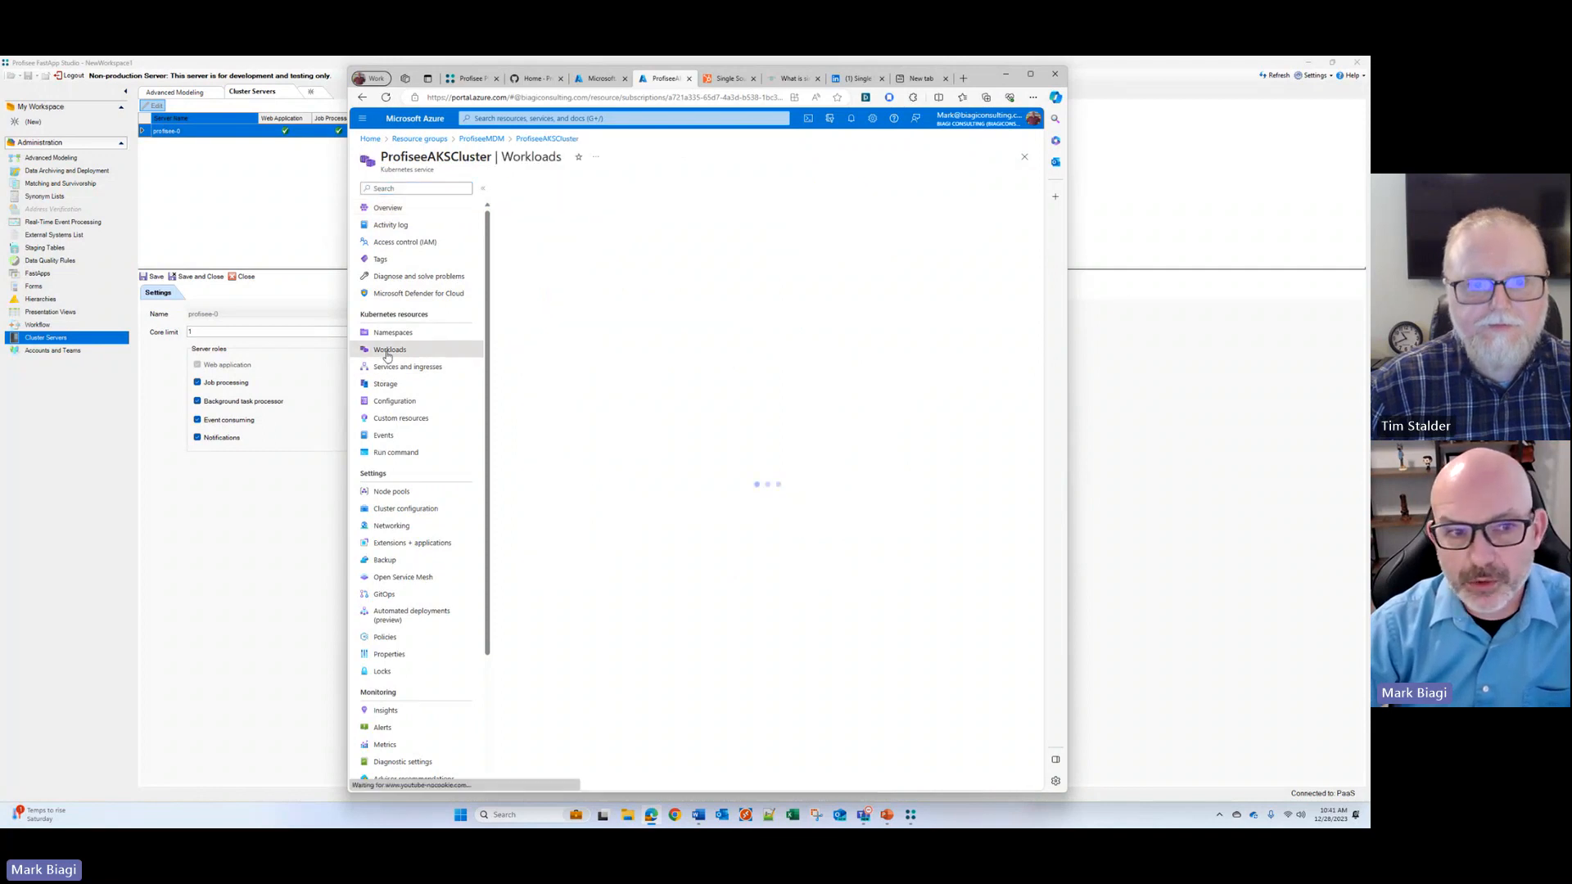
left_click(569, 214)
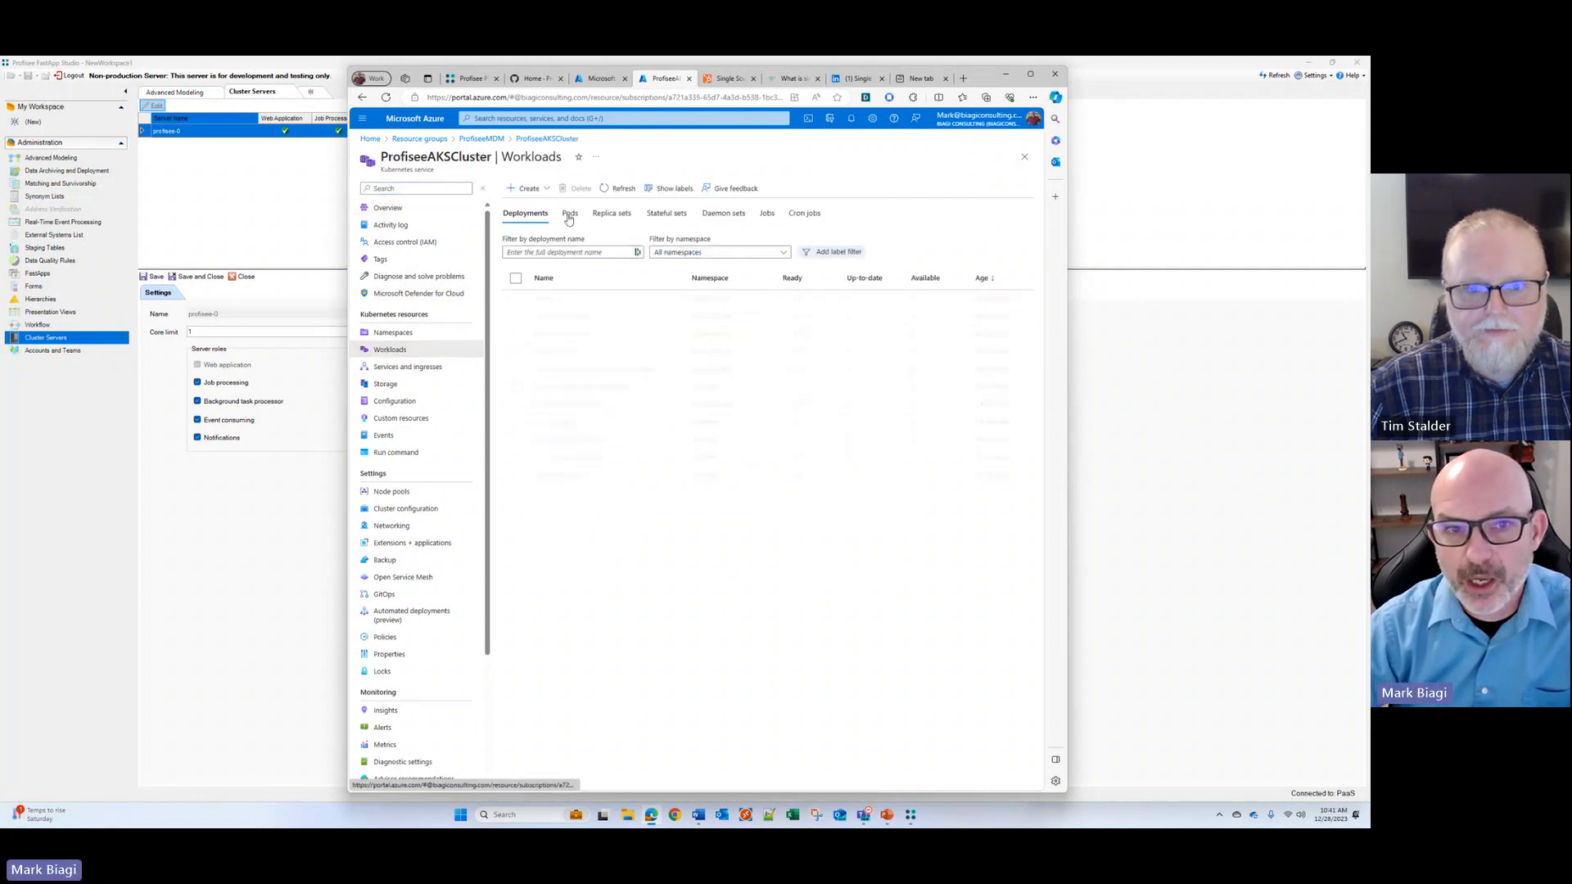
left_click(823, 252)
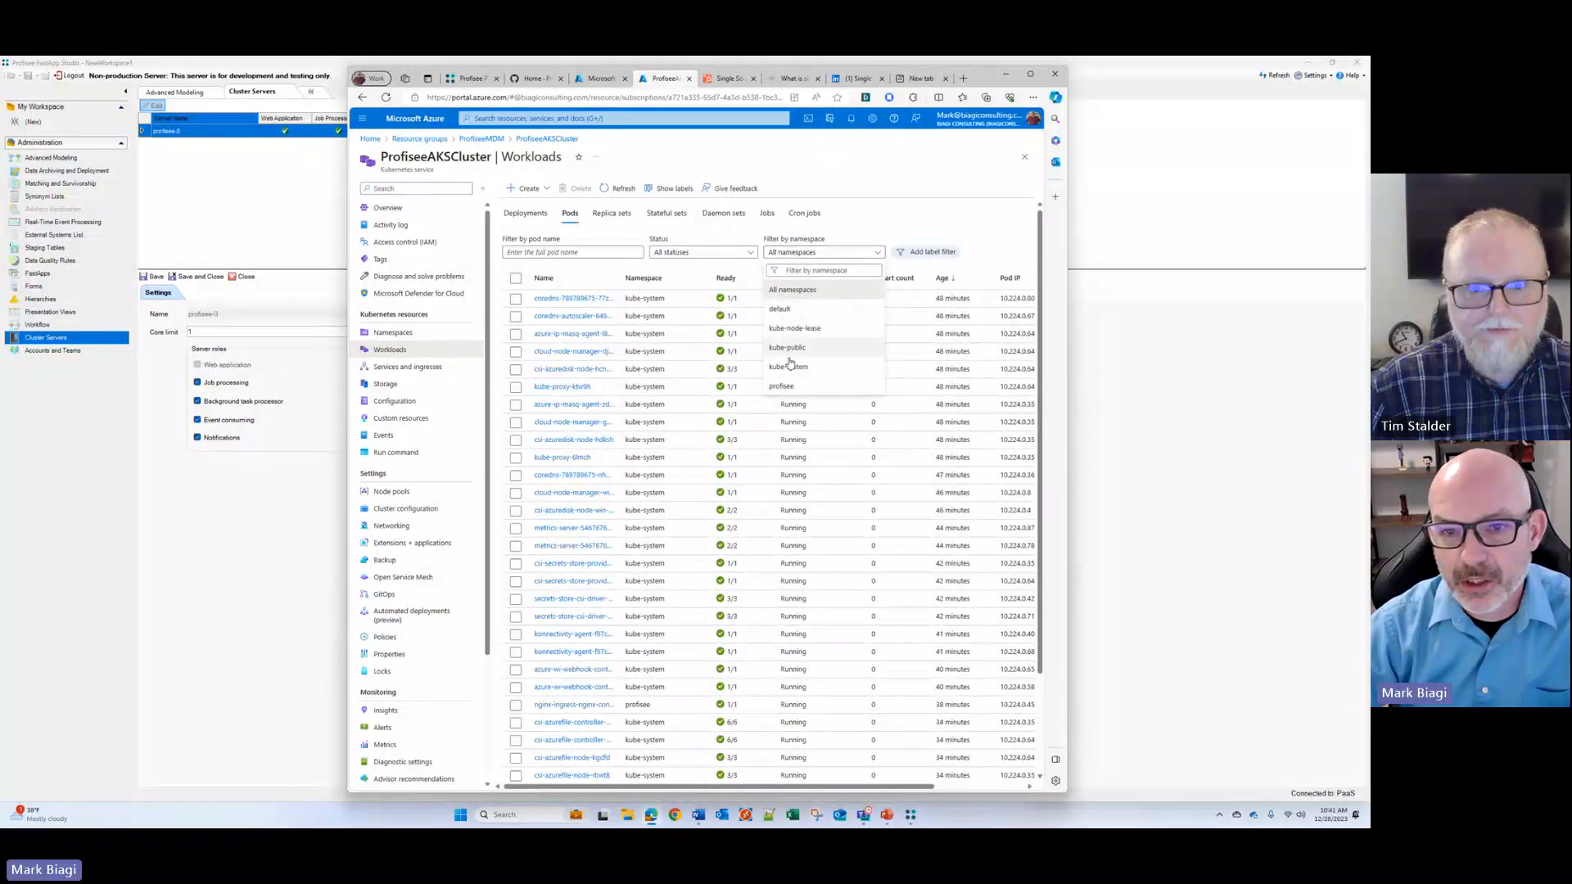
left_click(783, 386)
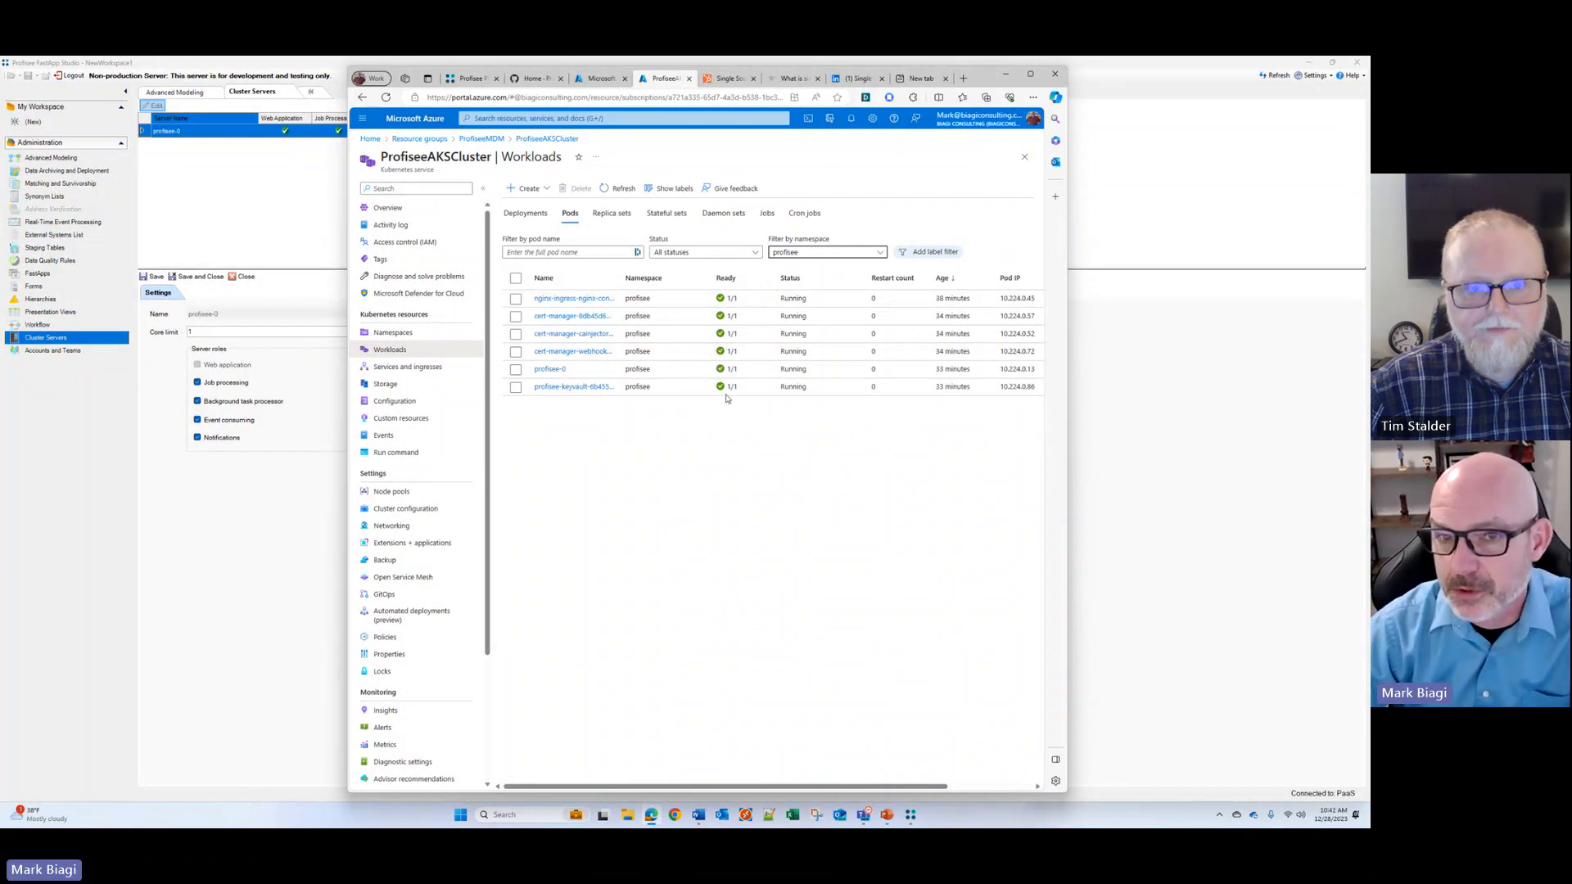
Step: Show the cluster's pods for all namespaces and look through the full list
left_click(876, 254)
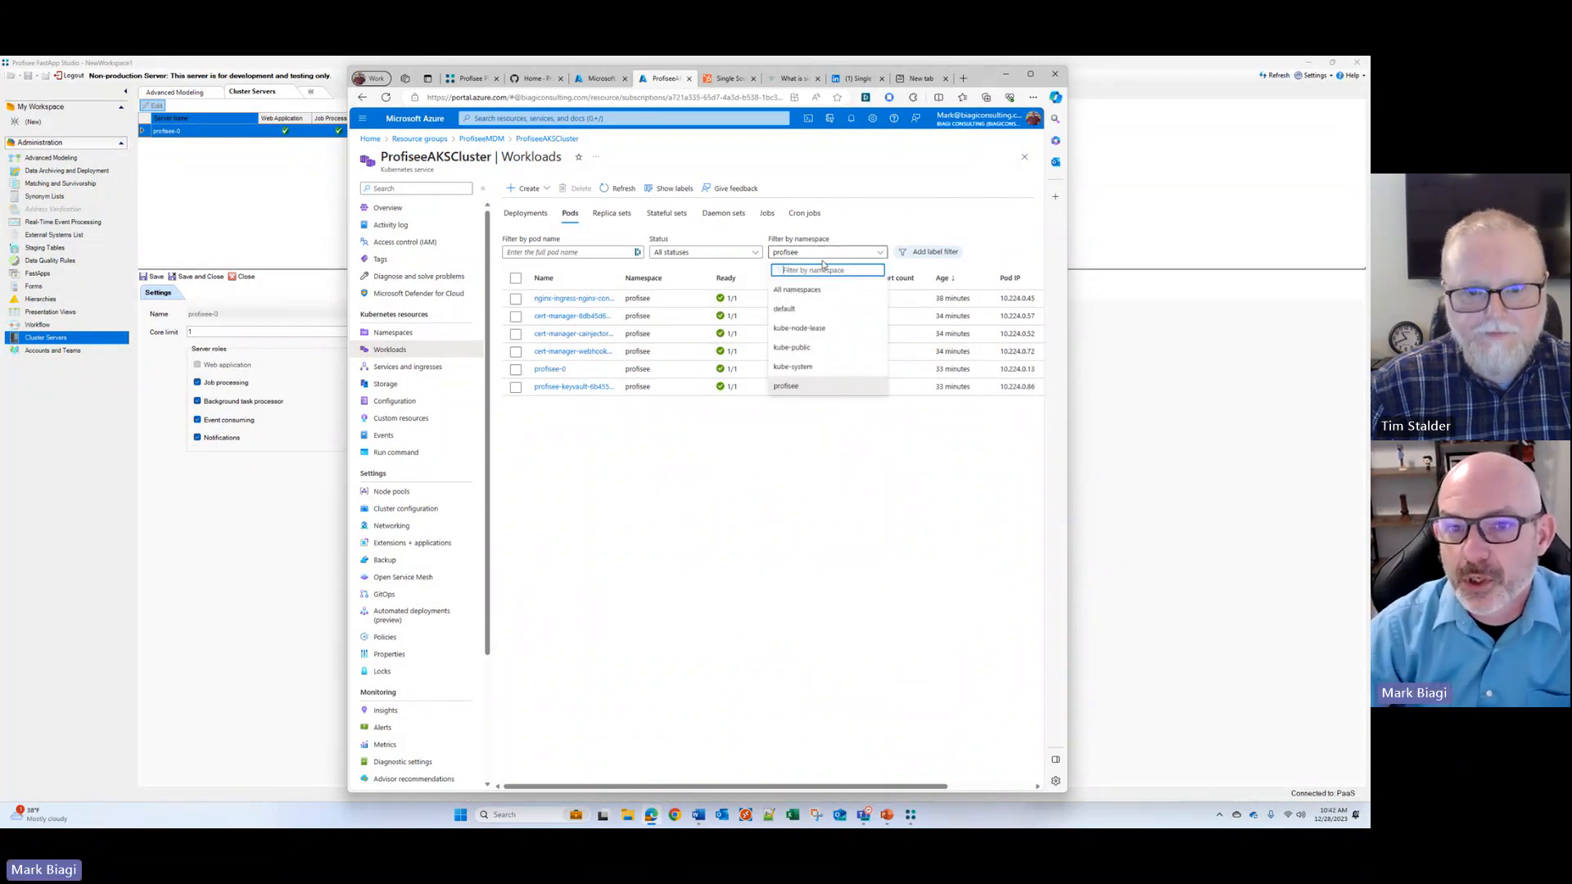
left_click(796, 295)
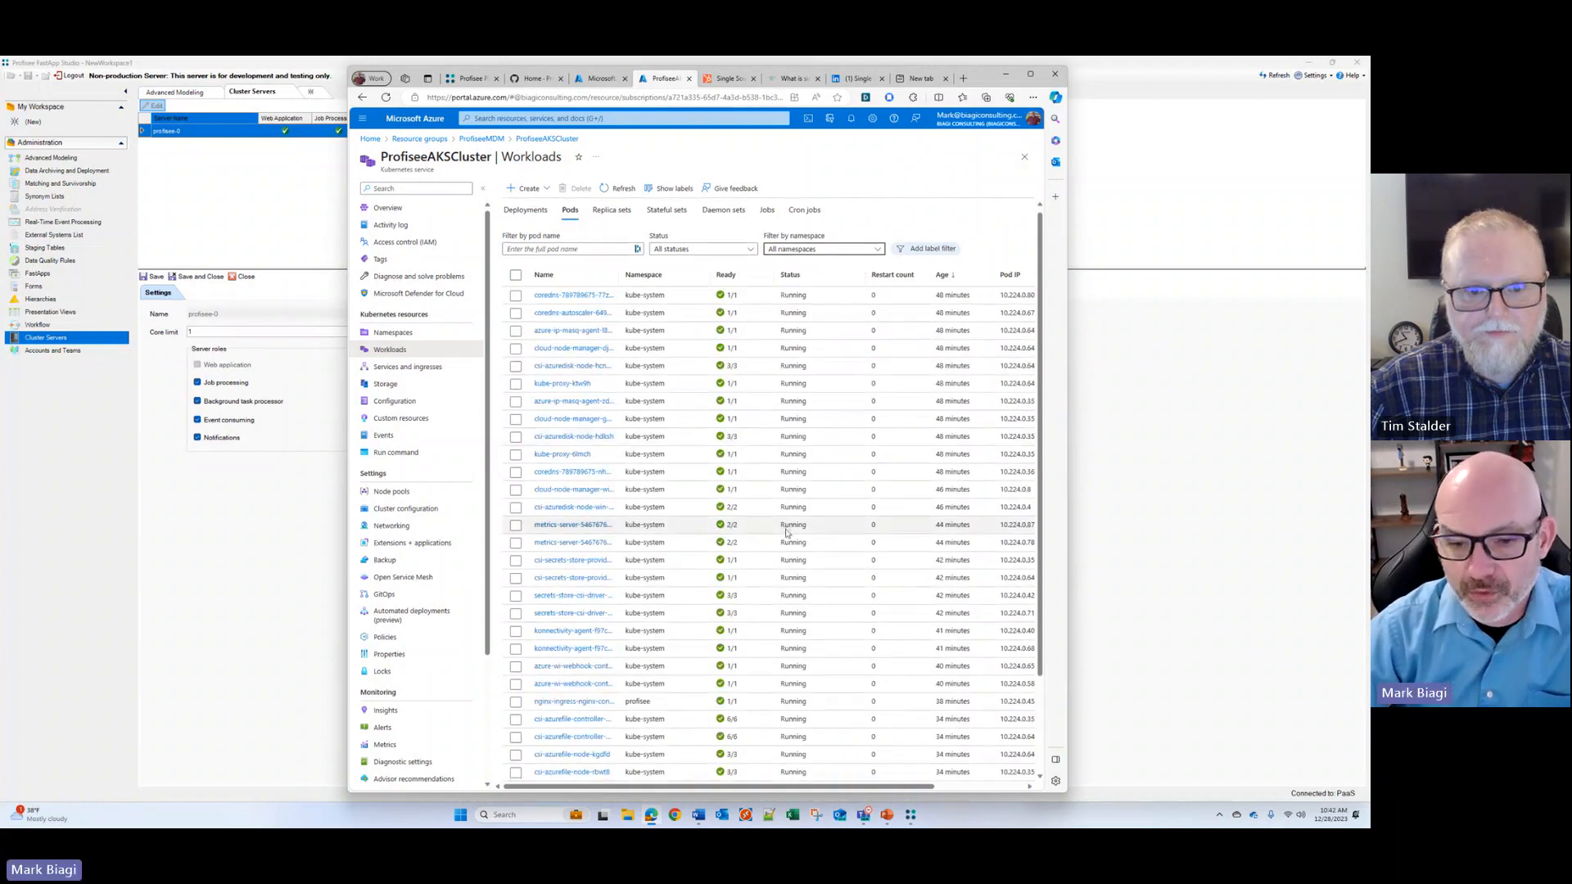
scroll(786, 532, "down", 2)
scroll(788, 530, "up", 2)
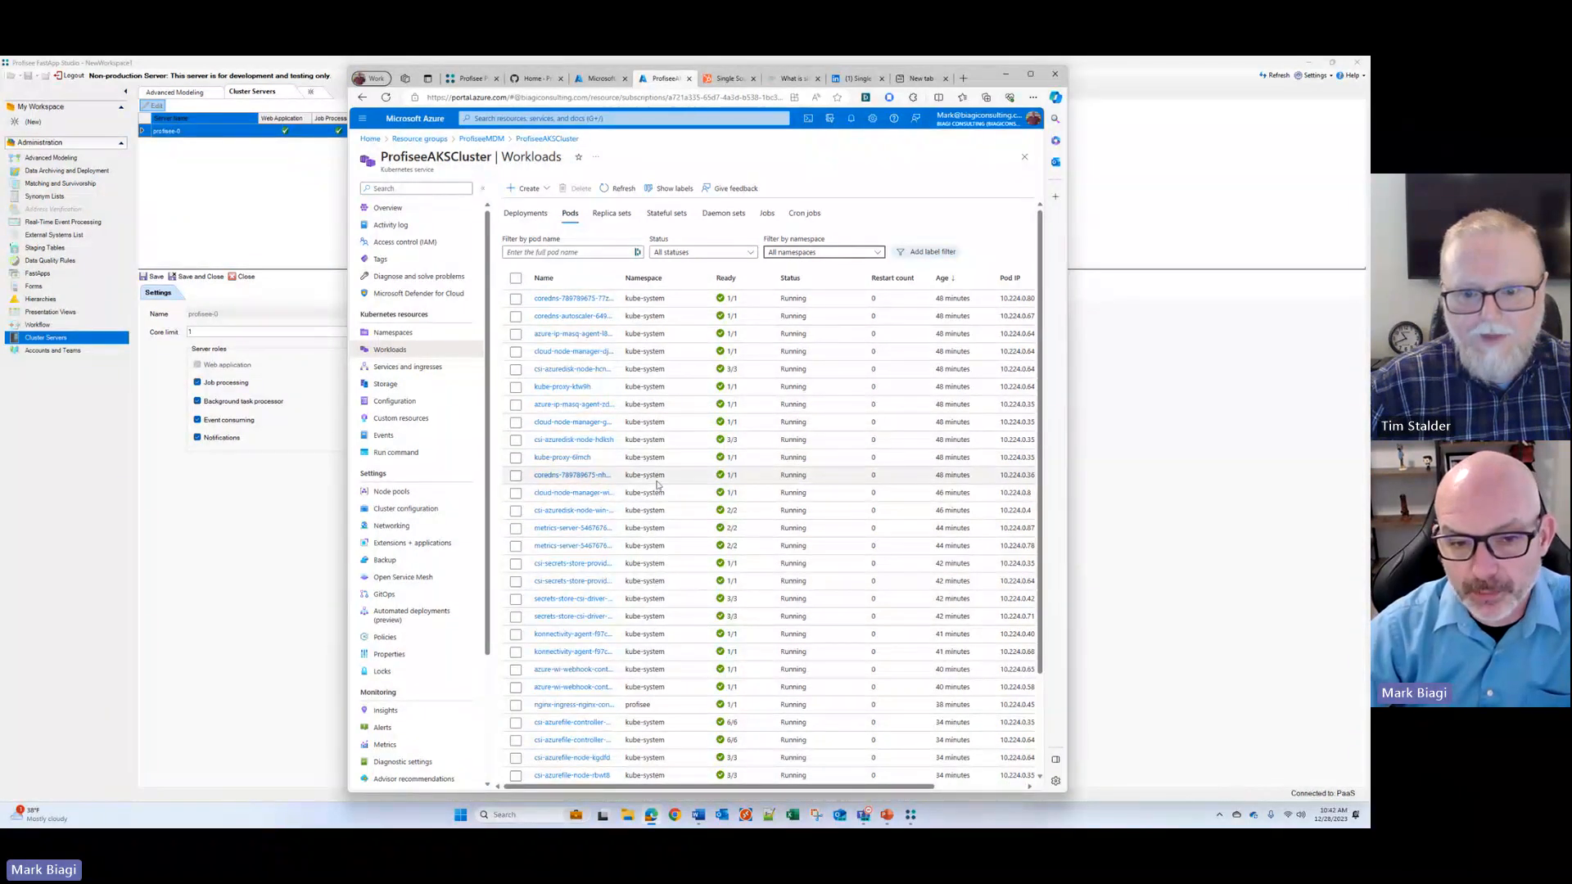
scroll(657, 485, "down", 3)
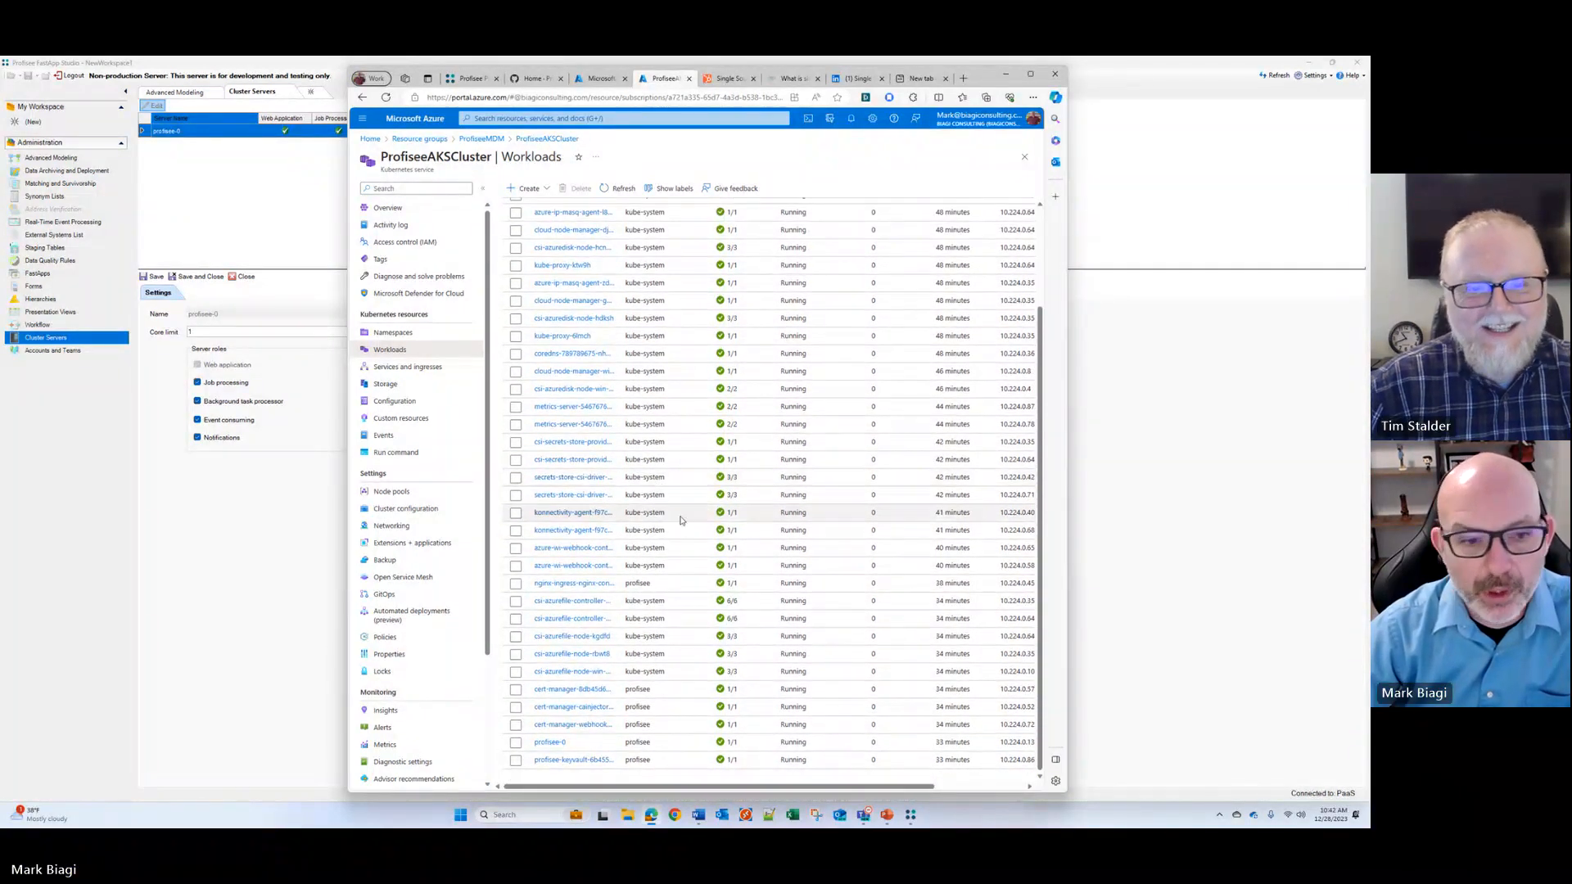
Step: Open the npwin1 node pool of the cluster and check its node size
left_click(391, 492)
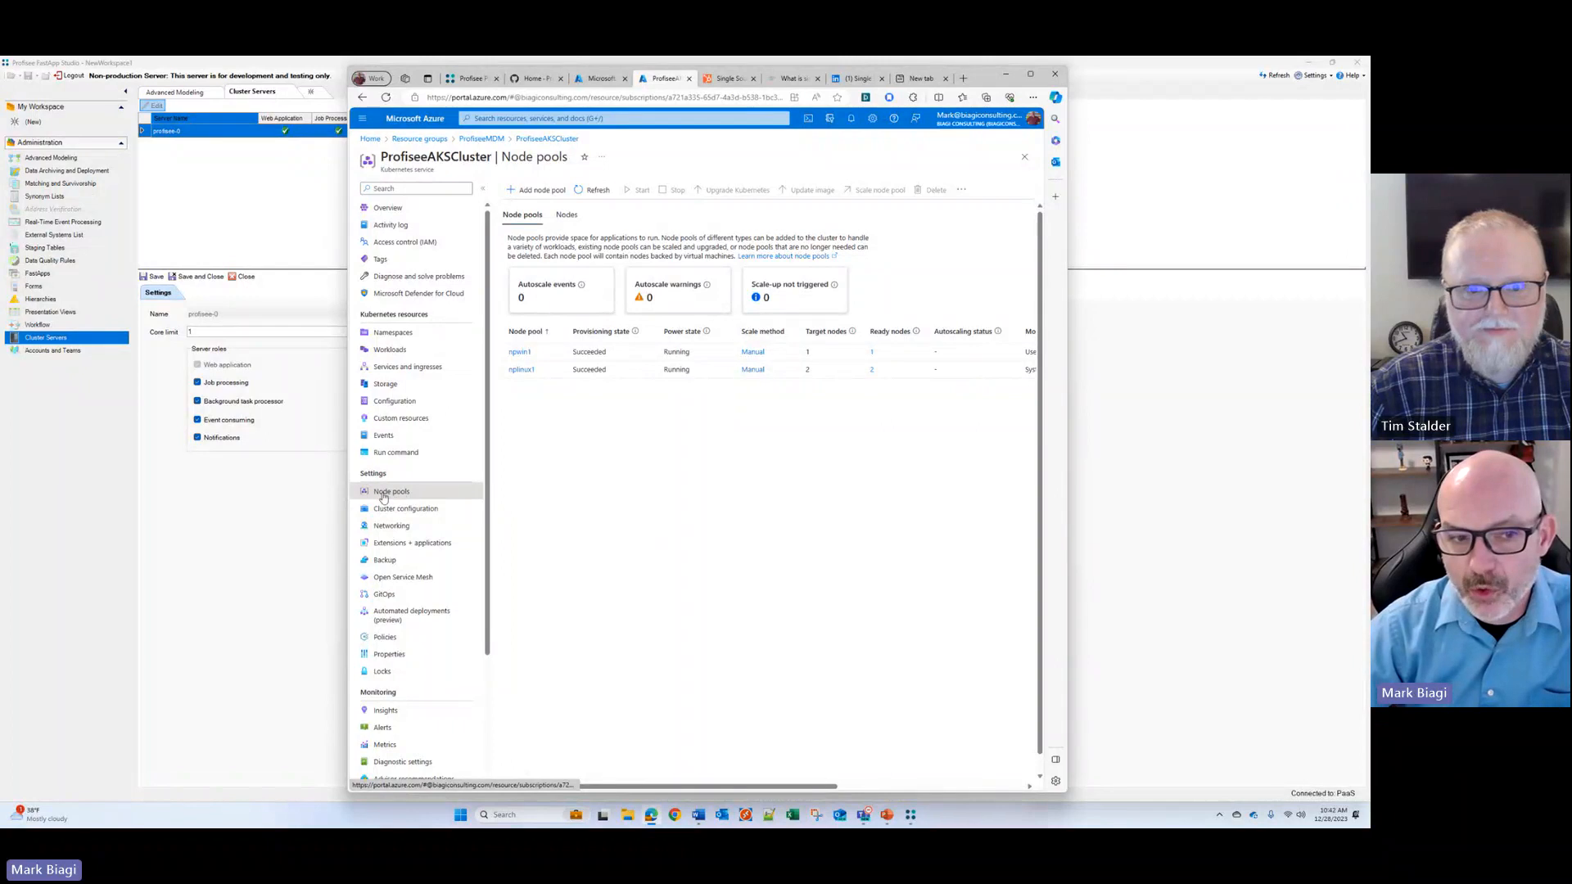
left_click(518, 352)
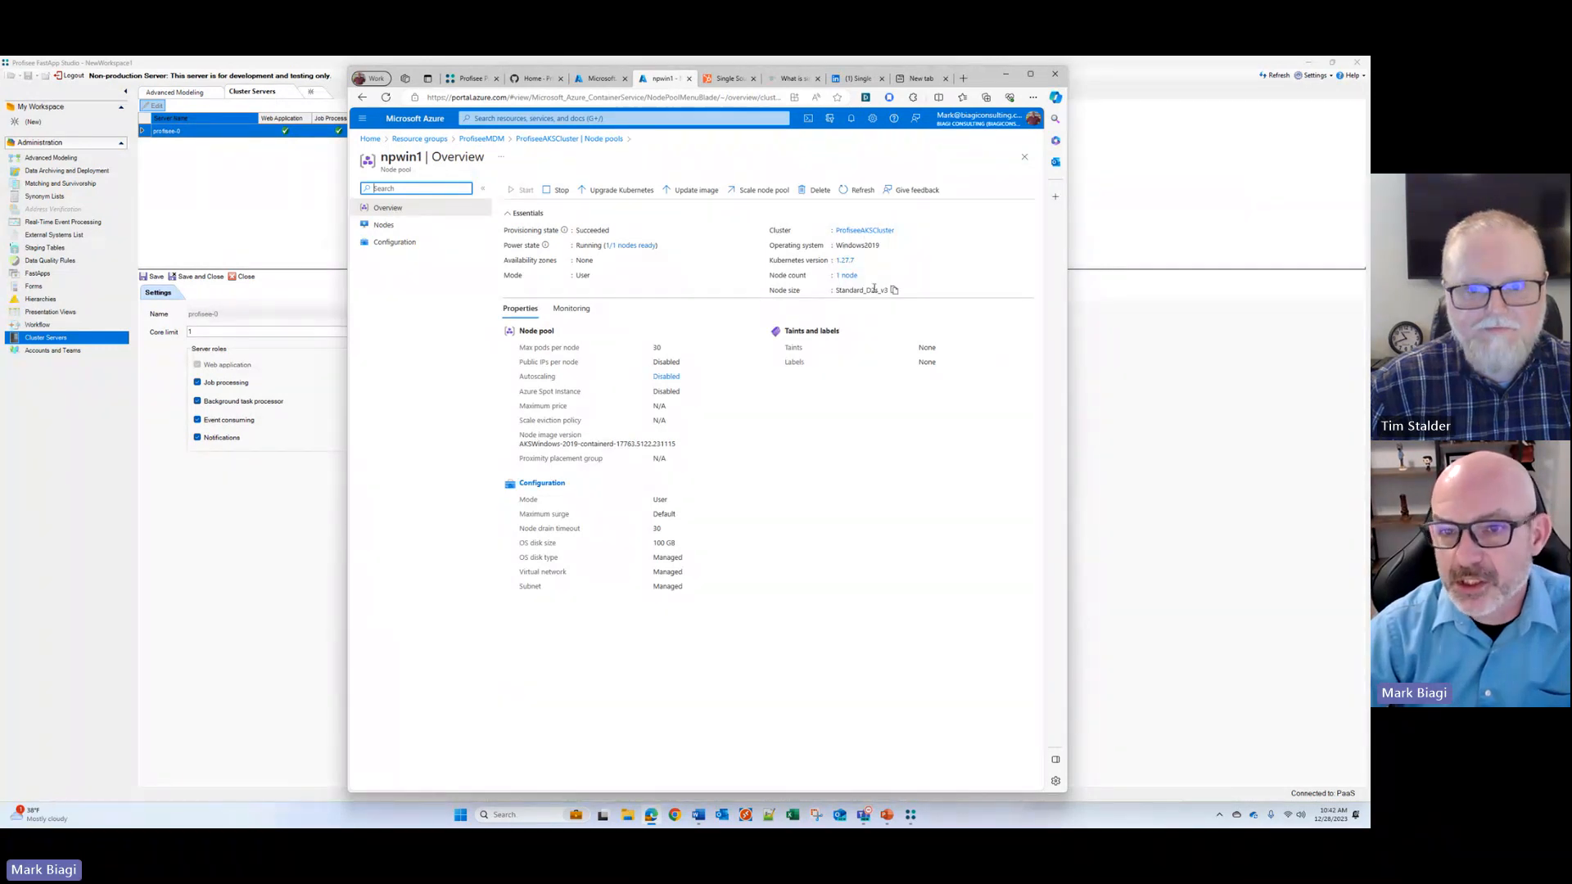
left_click_drag(871, 290, 879, 289)
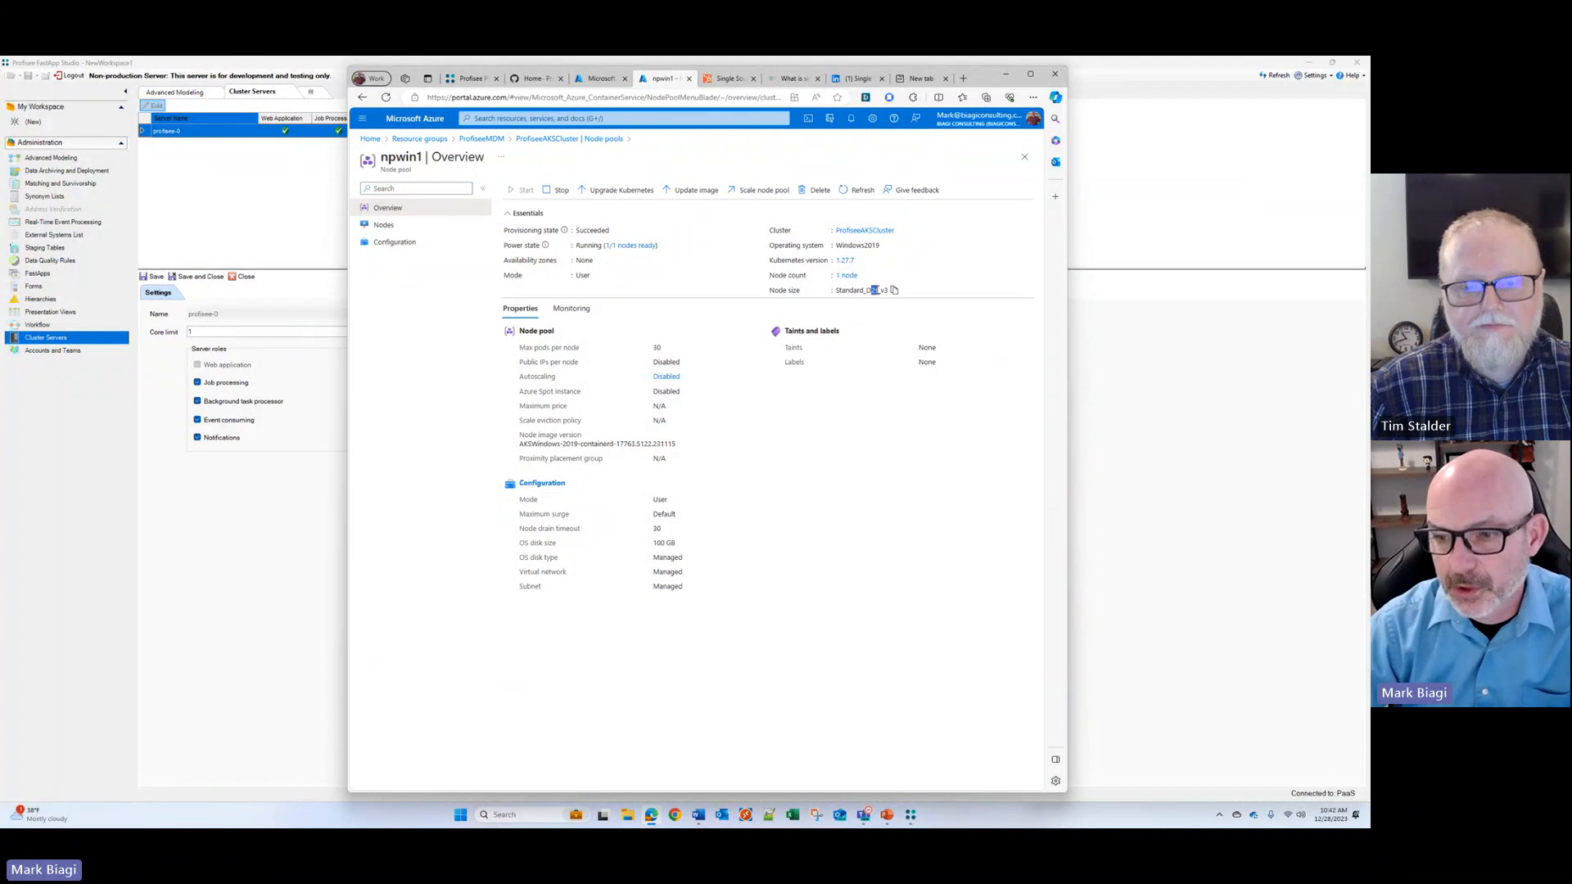
Step: Switch to FastApp Studio, check the core limit of the profisee-0 server, and close its settings and the Cluster Servers page
left_click(912, 815)
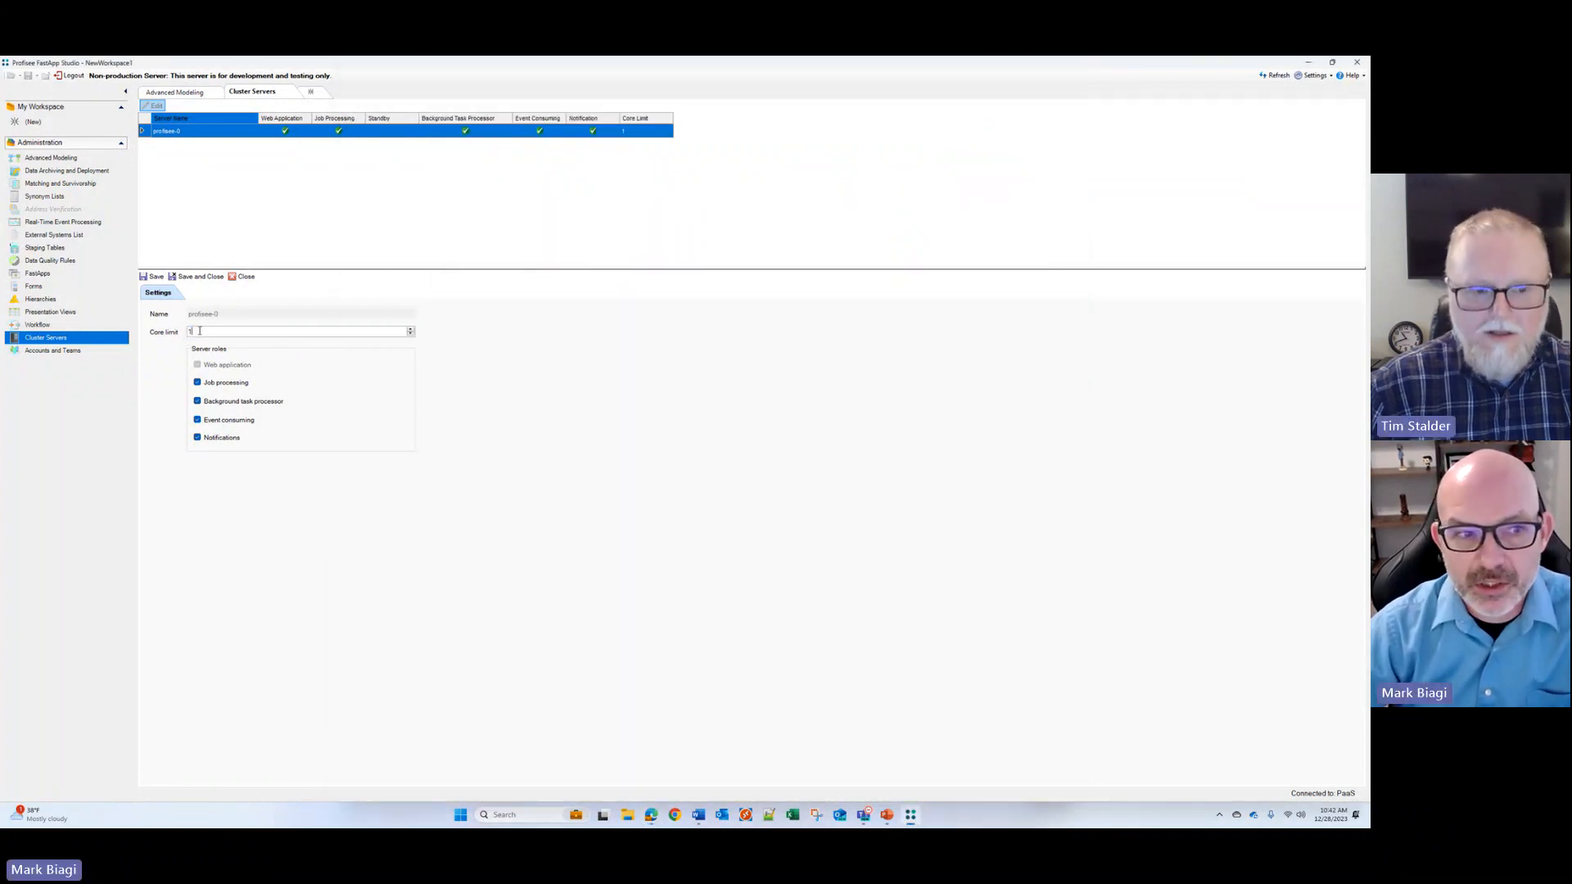
double_click(199, 331)
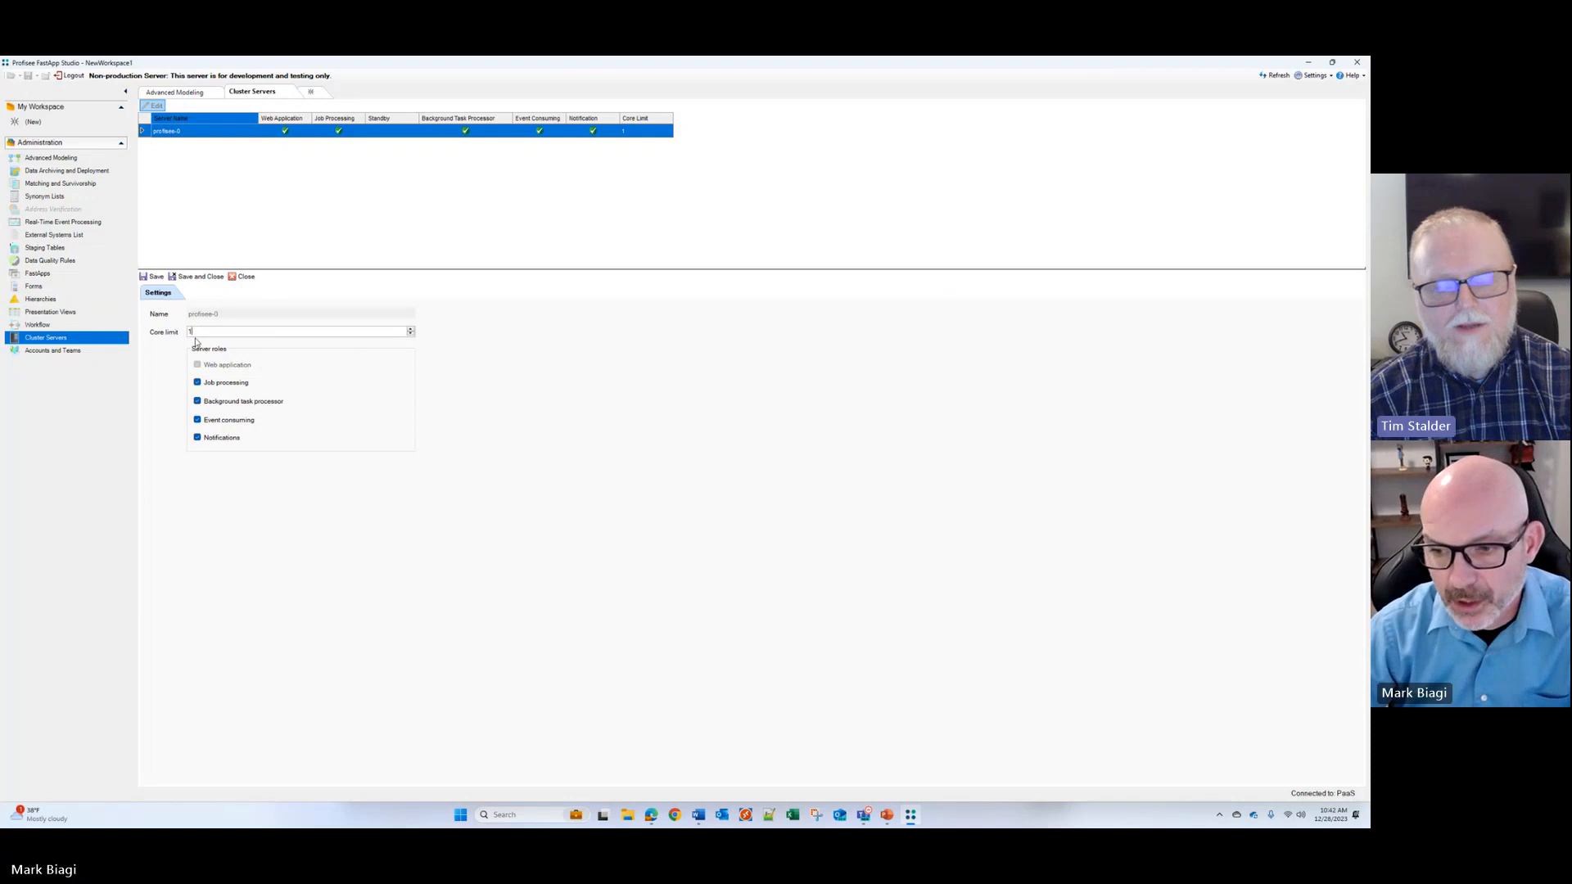
left_click(244, 277)
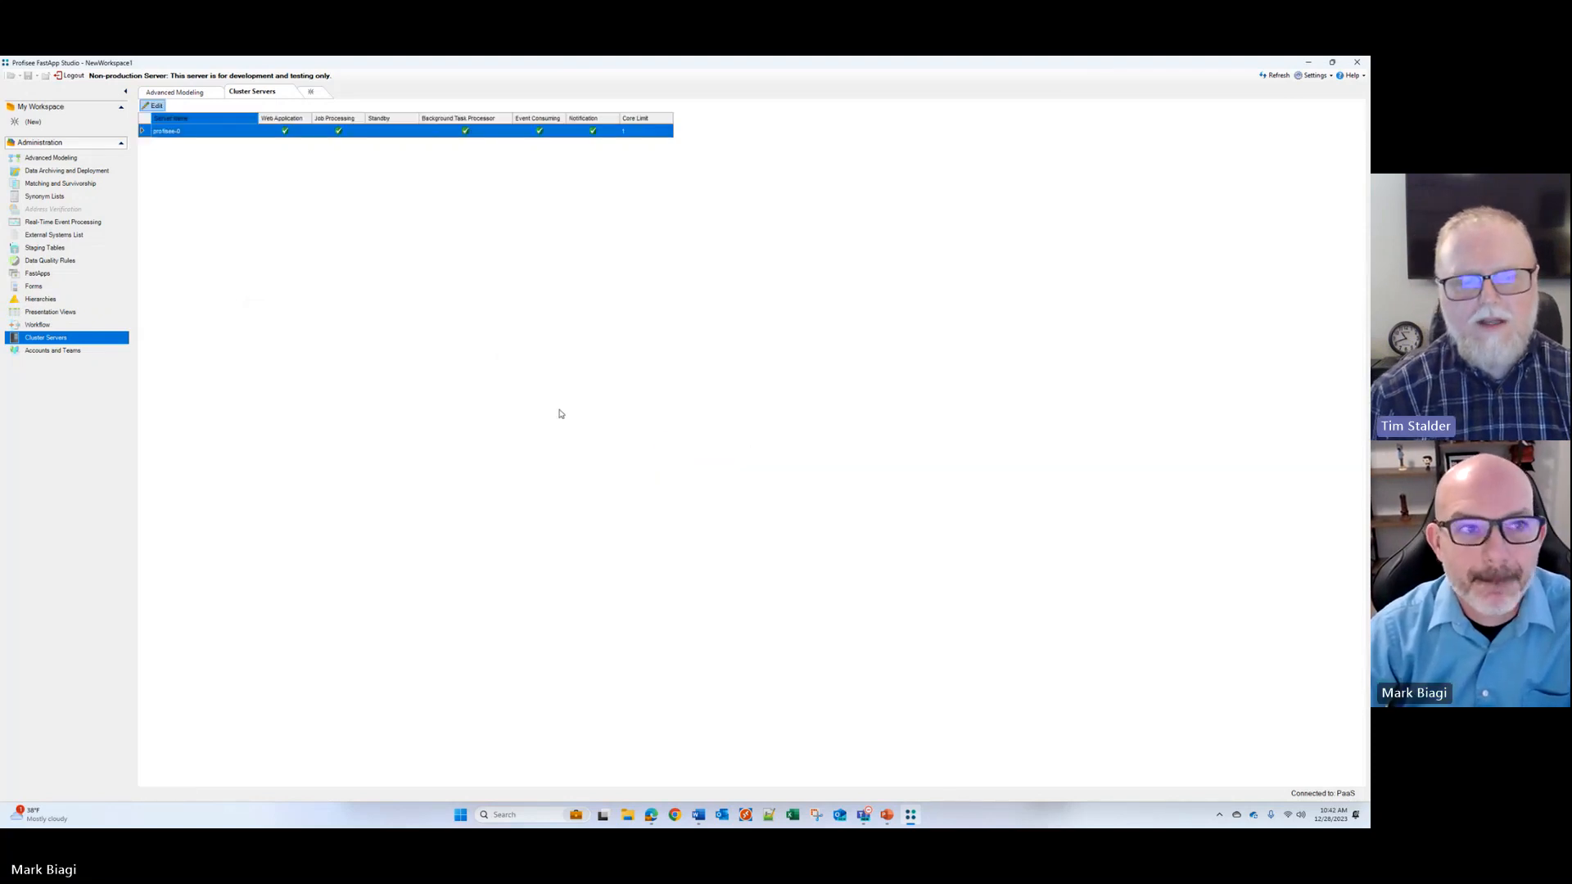
left_click(290, 92)
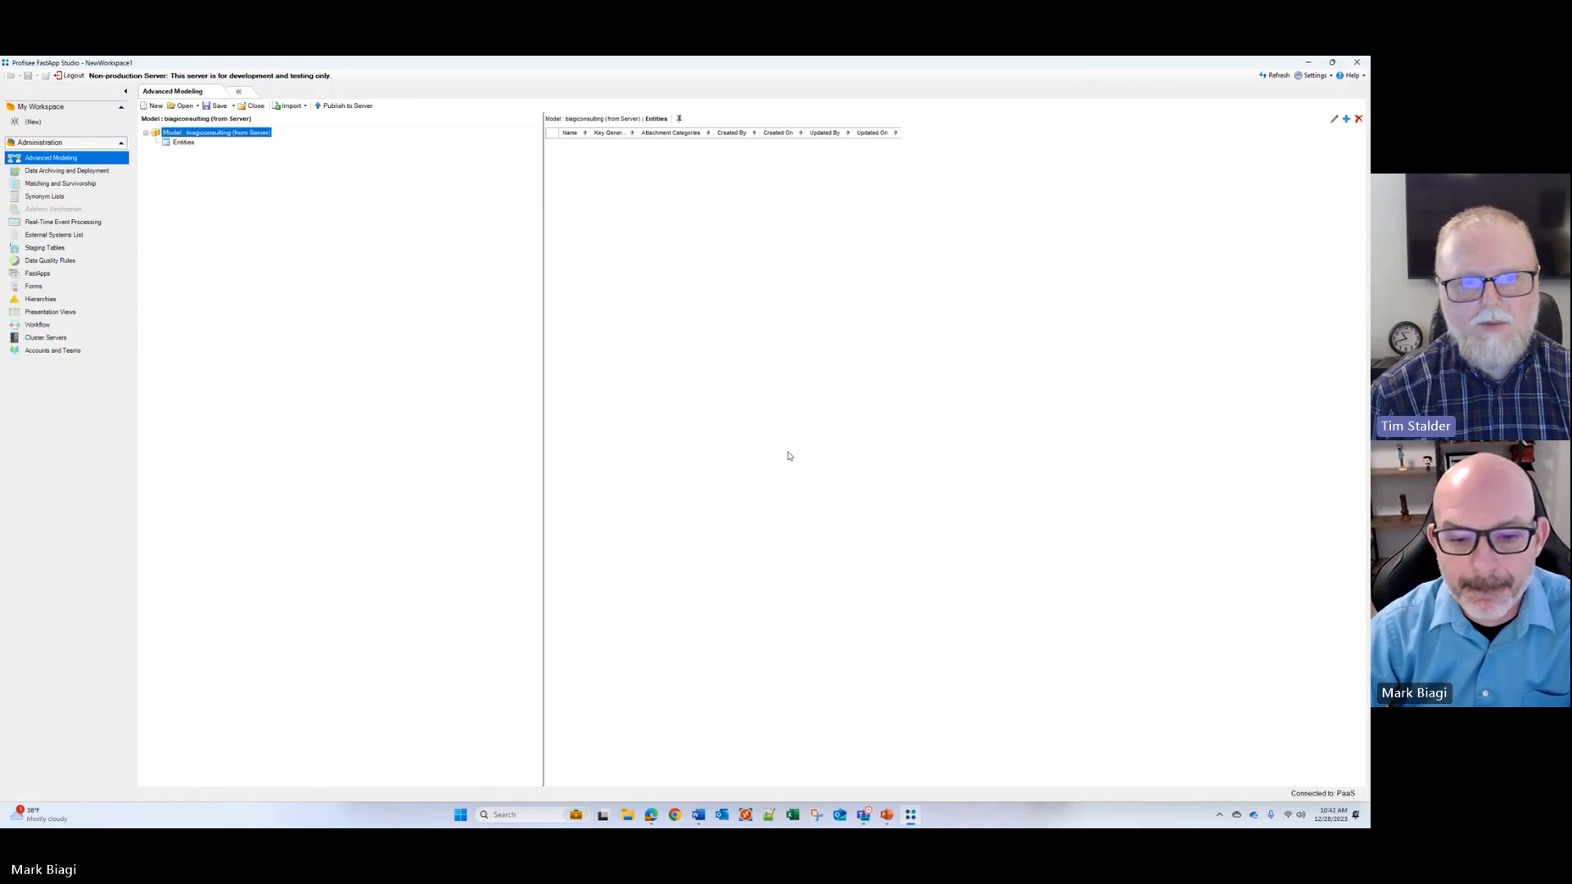
Step: Return to the Azure portal and reopen the npwin1 node pool of ProfiseeAKSCluster by way of the ProfiseeMDM resource group
left_click(652, 815)
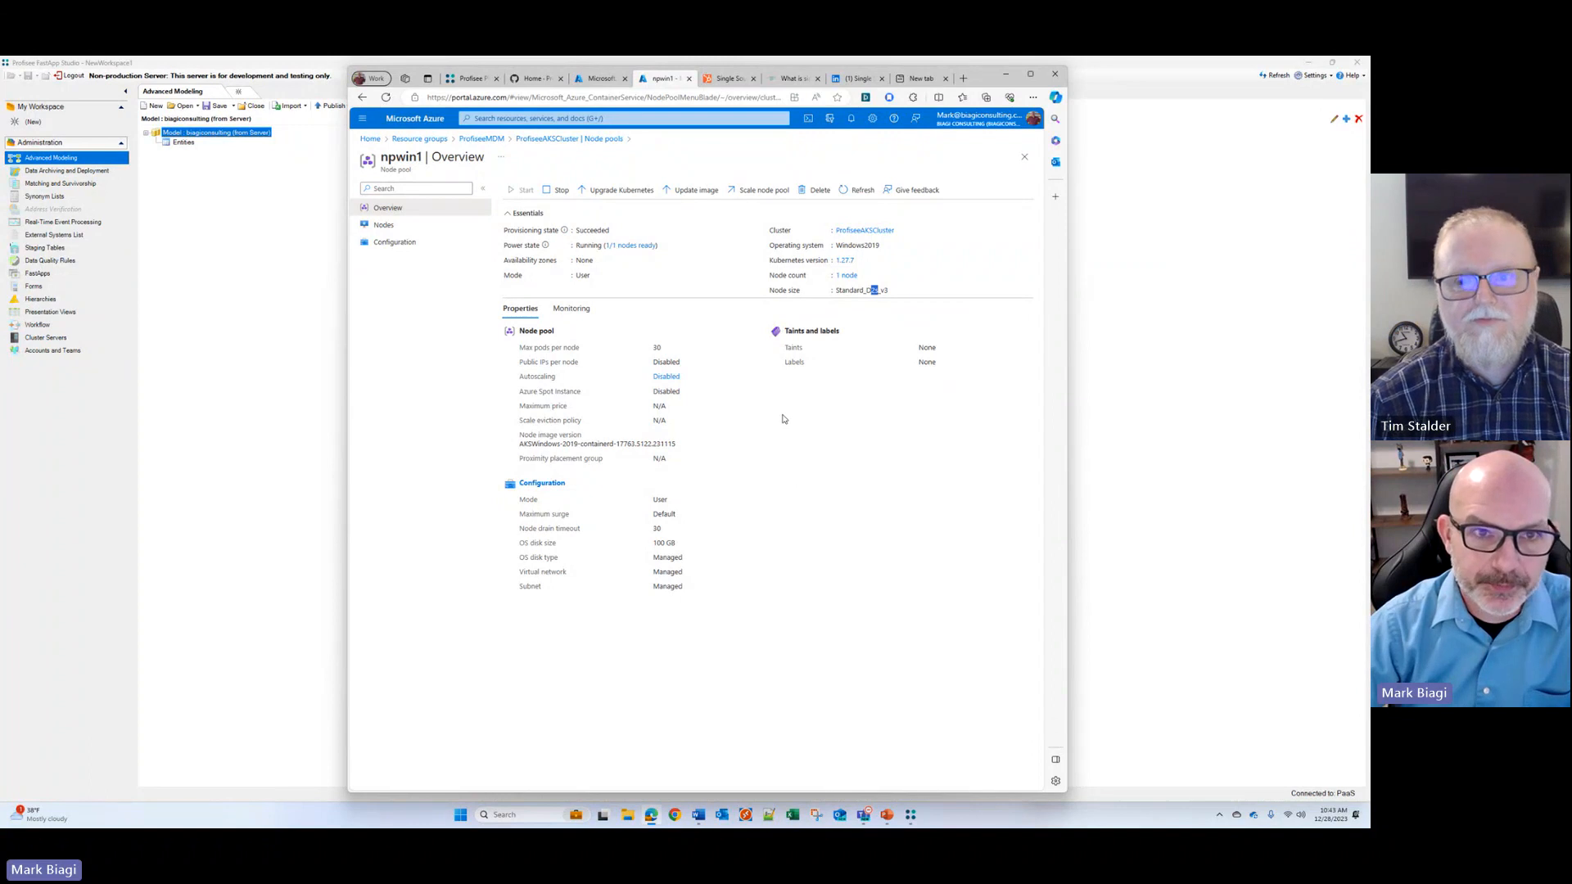
left_click(481, 138)
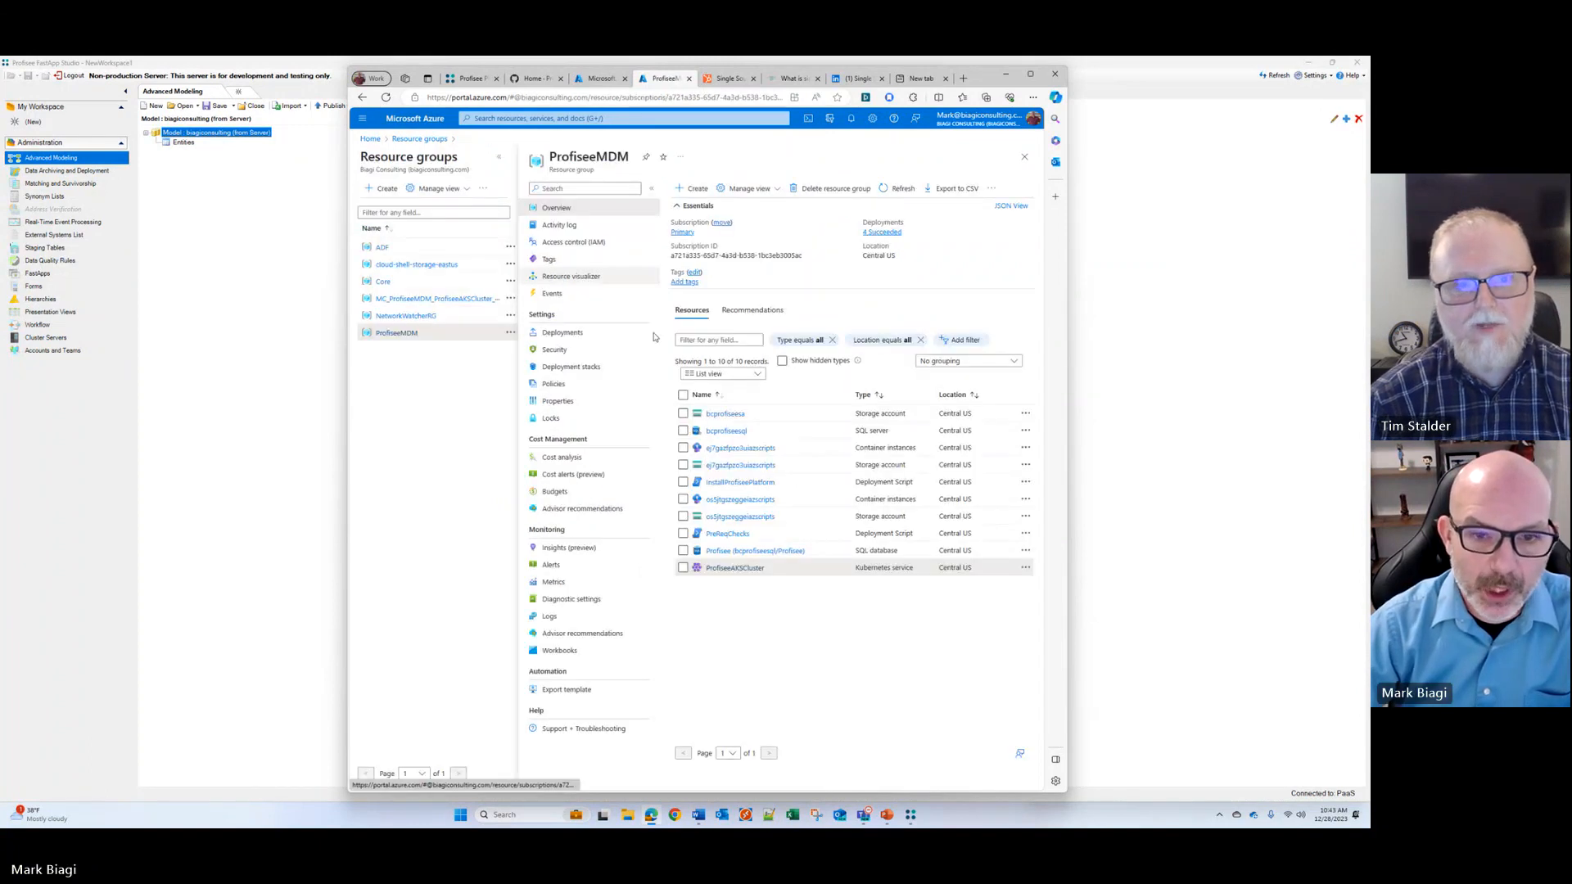
left_click(733, 568)
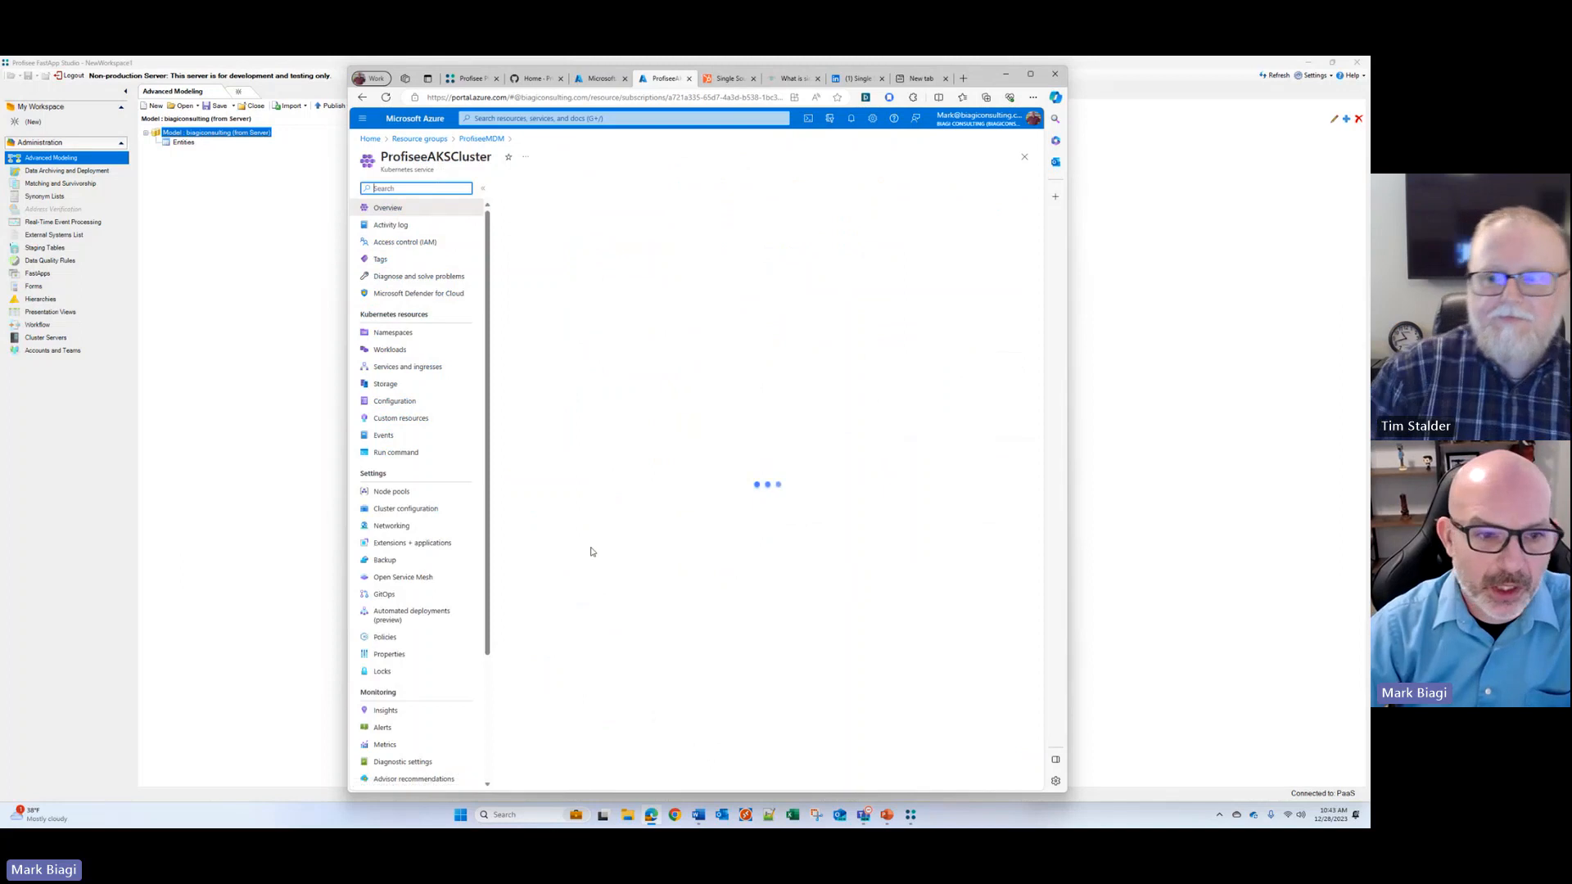
left_click(400, 497)
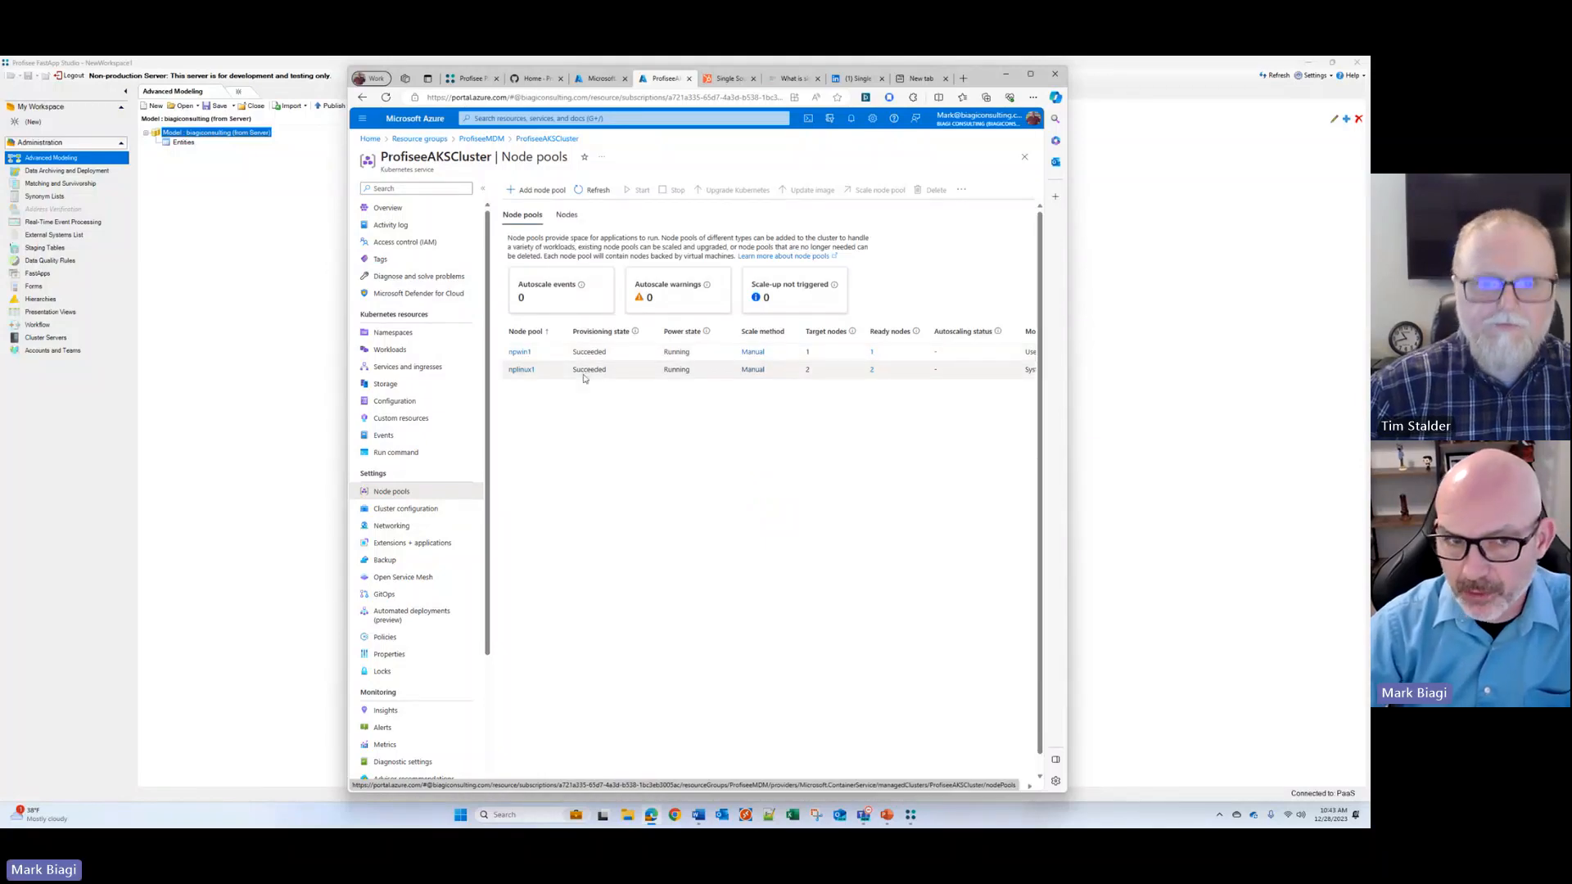
left_click(520, 353)
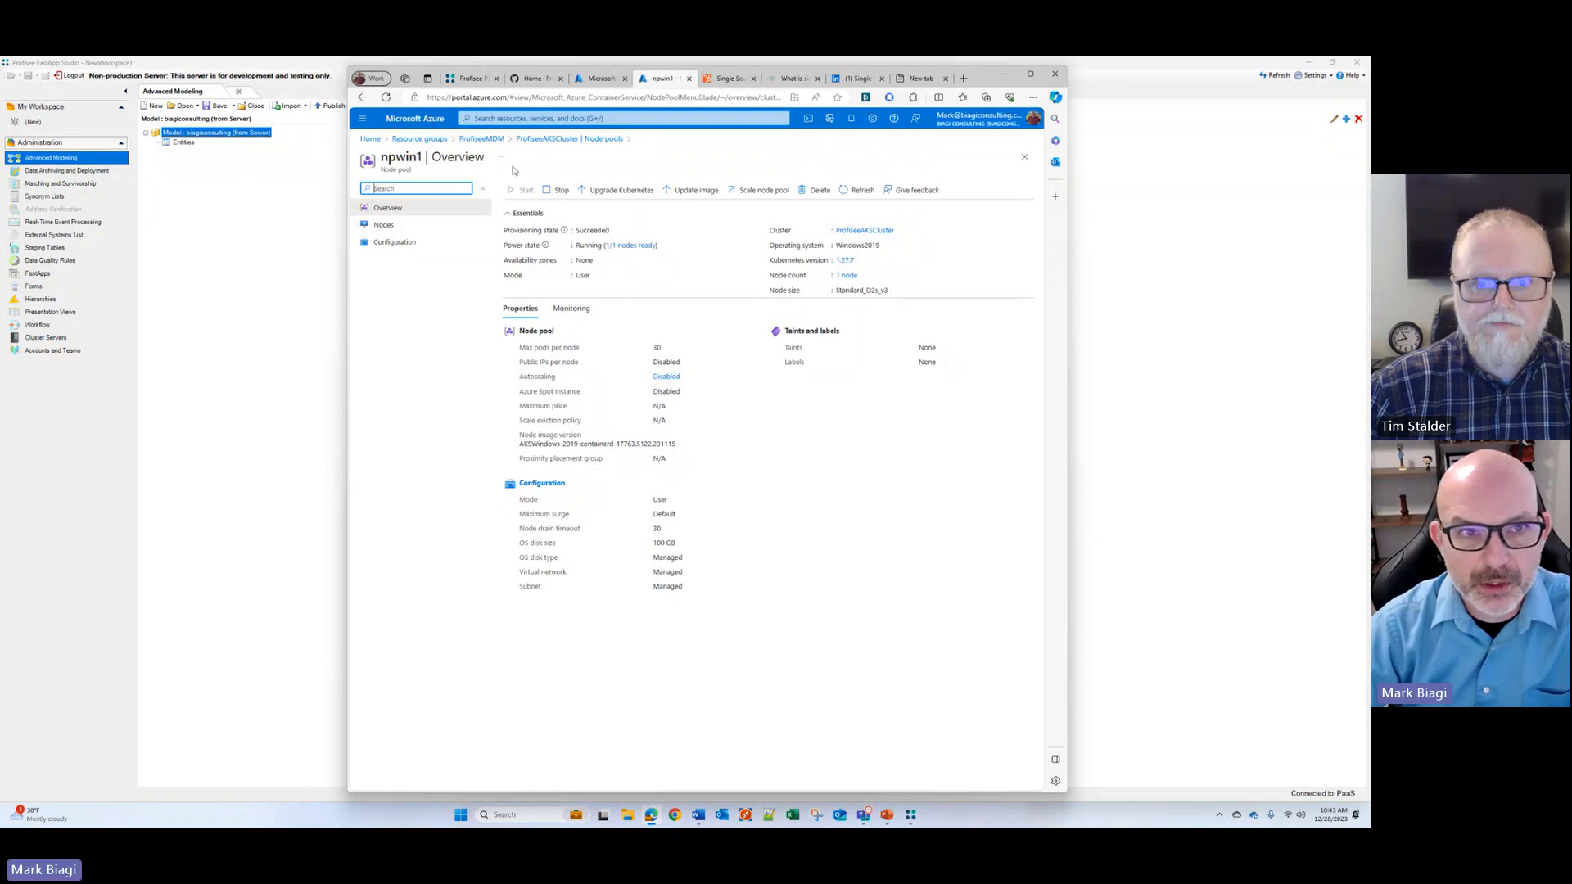
Step: Review the resources in the MC_ProfiseeMDM_ProfiseeAKSCluster_centralus resource group, then those in ProfiseeMDM
left_click(389, 140)
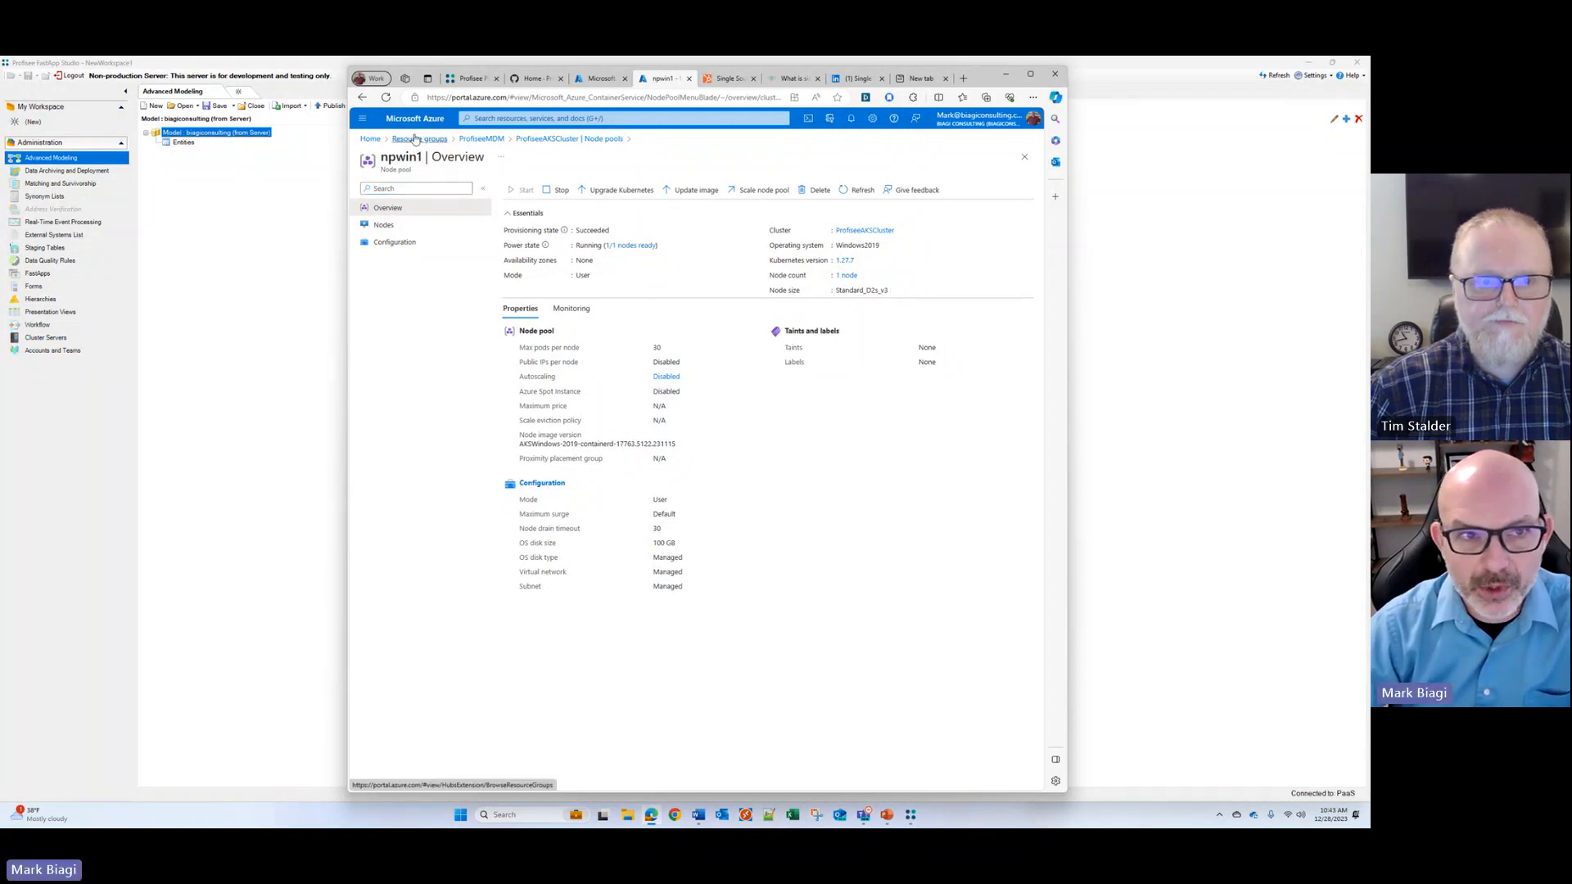
left_click(473, 326)
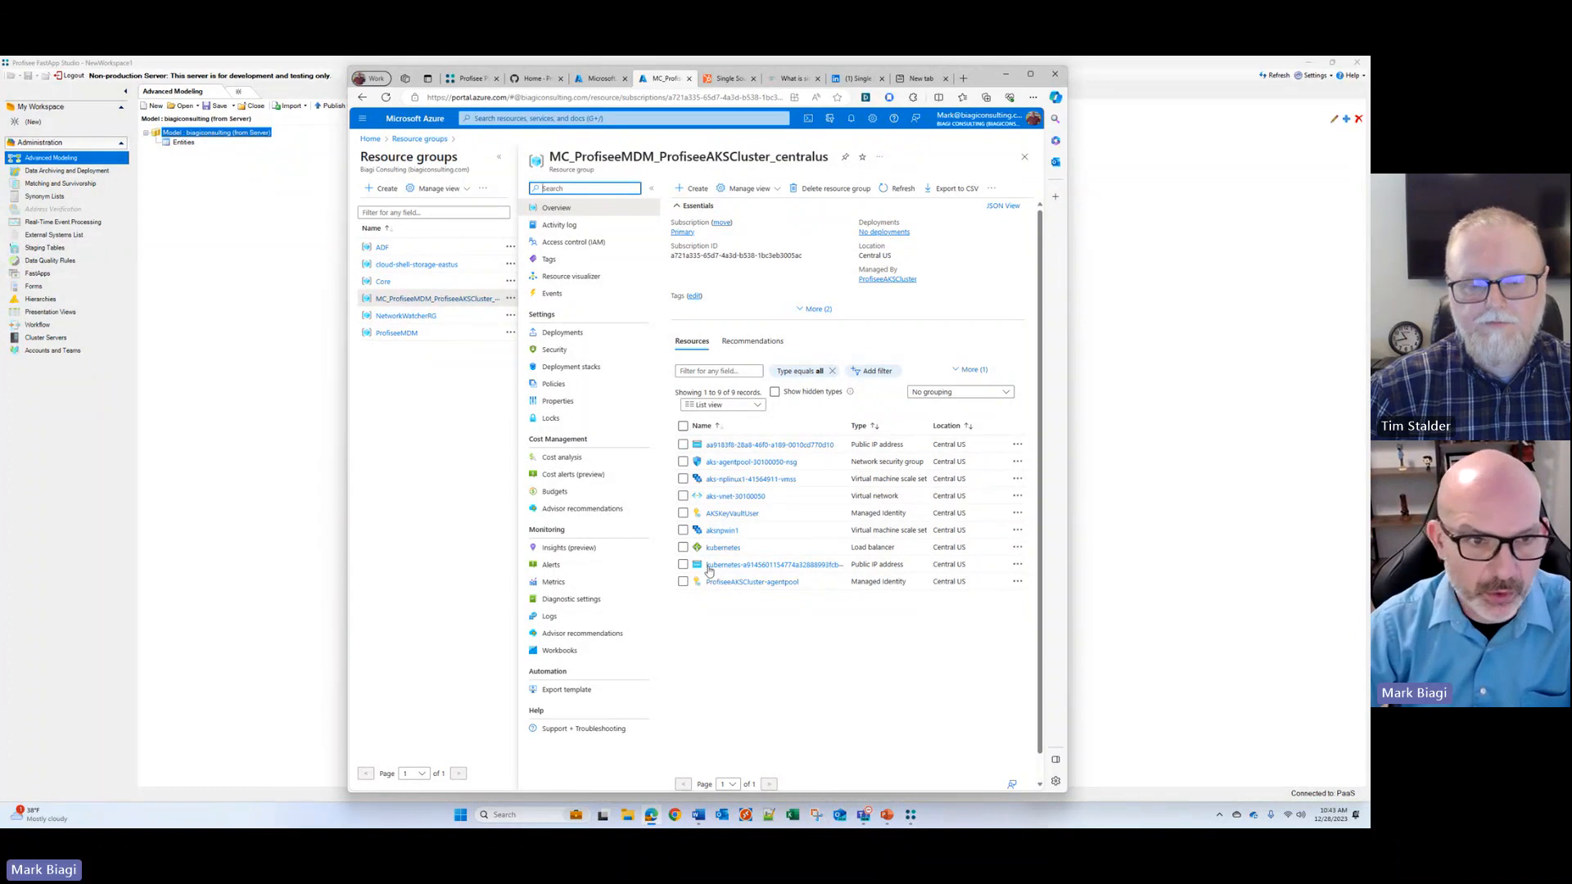
left_click(393, 334)
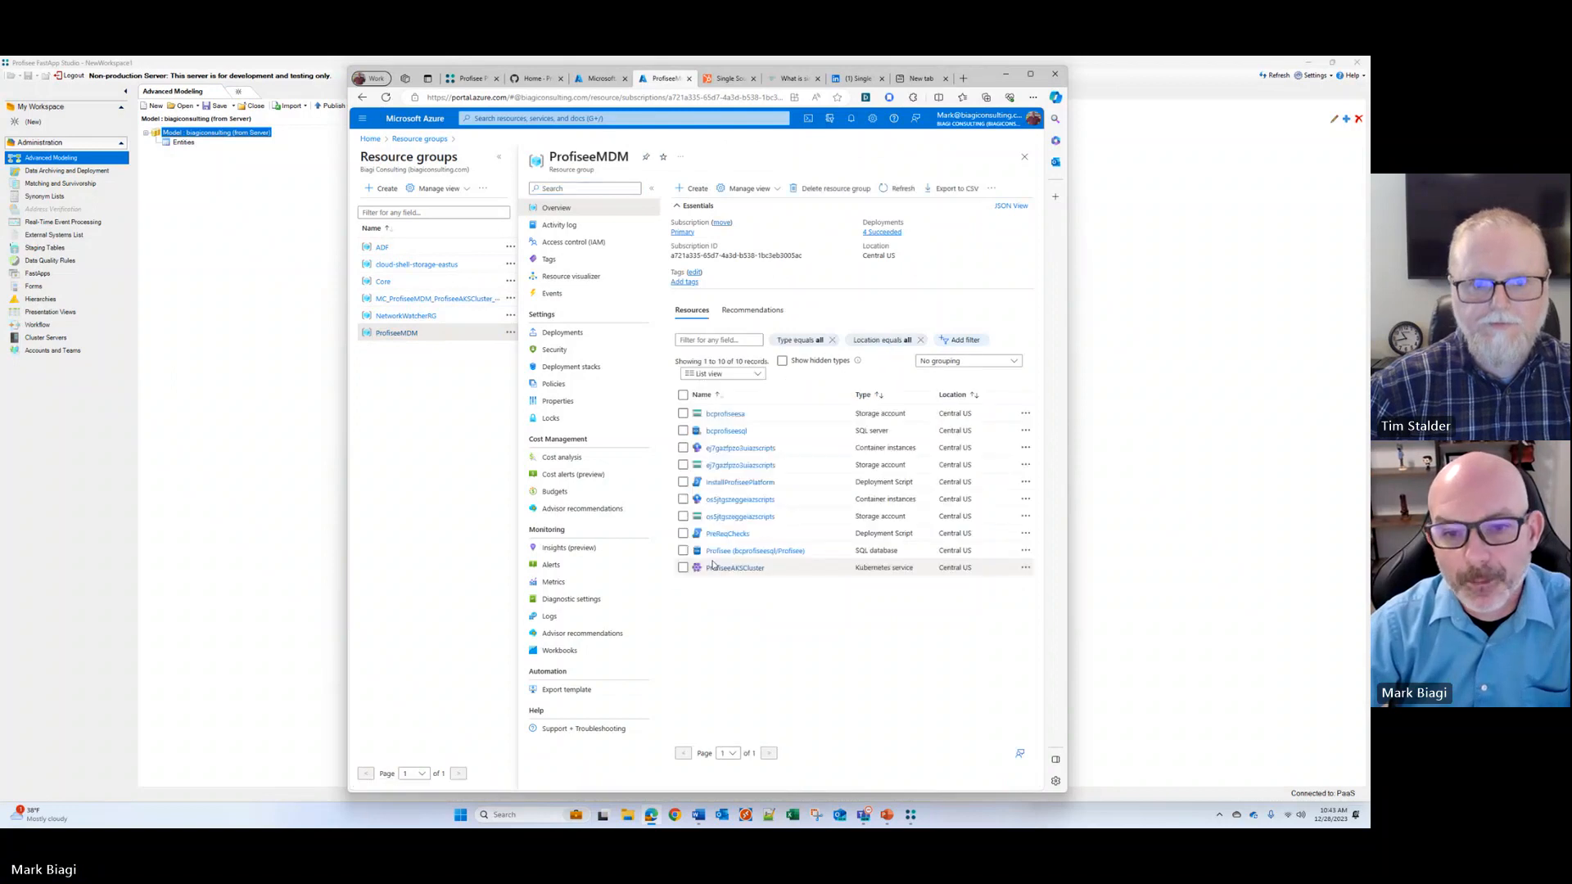